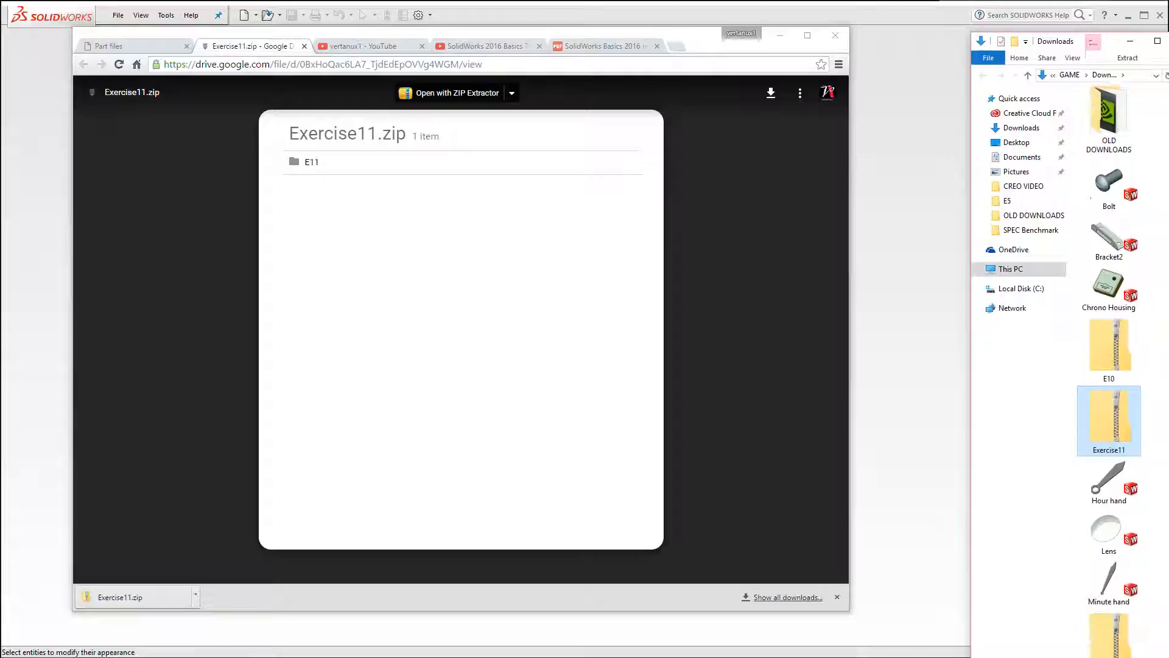
# Move the E11 folder out of the Exercise11 zip archive into the Downloads folder.
pyautogui.doubleClick(1111, 395)
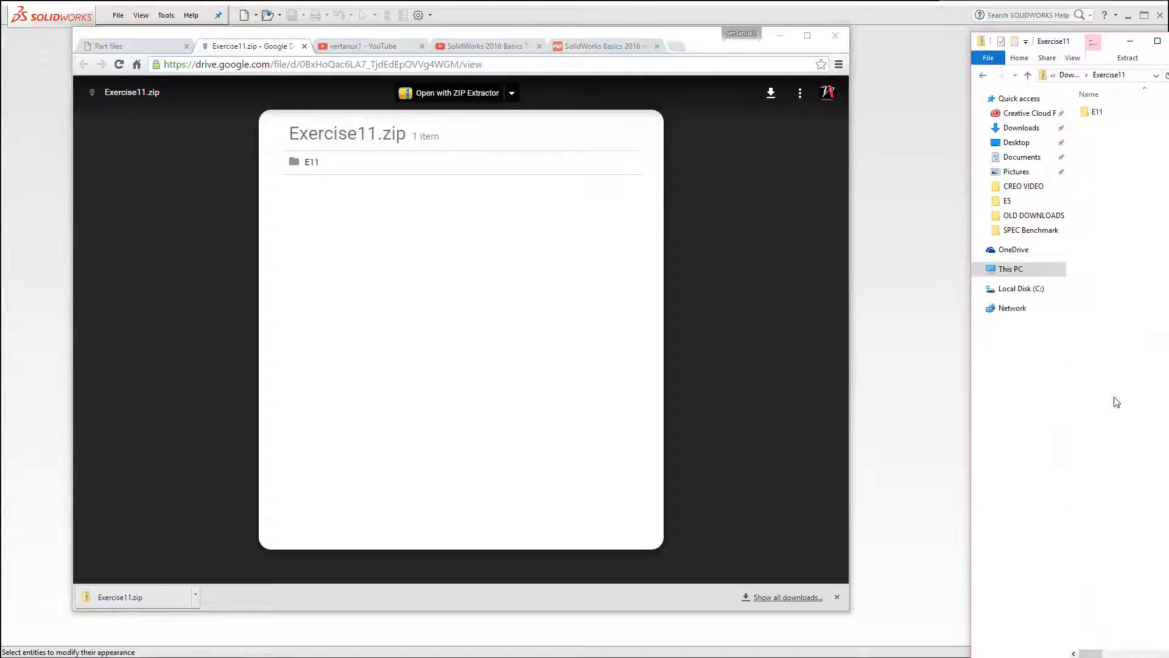
pyautogui.rightClick(1093, 114)
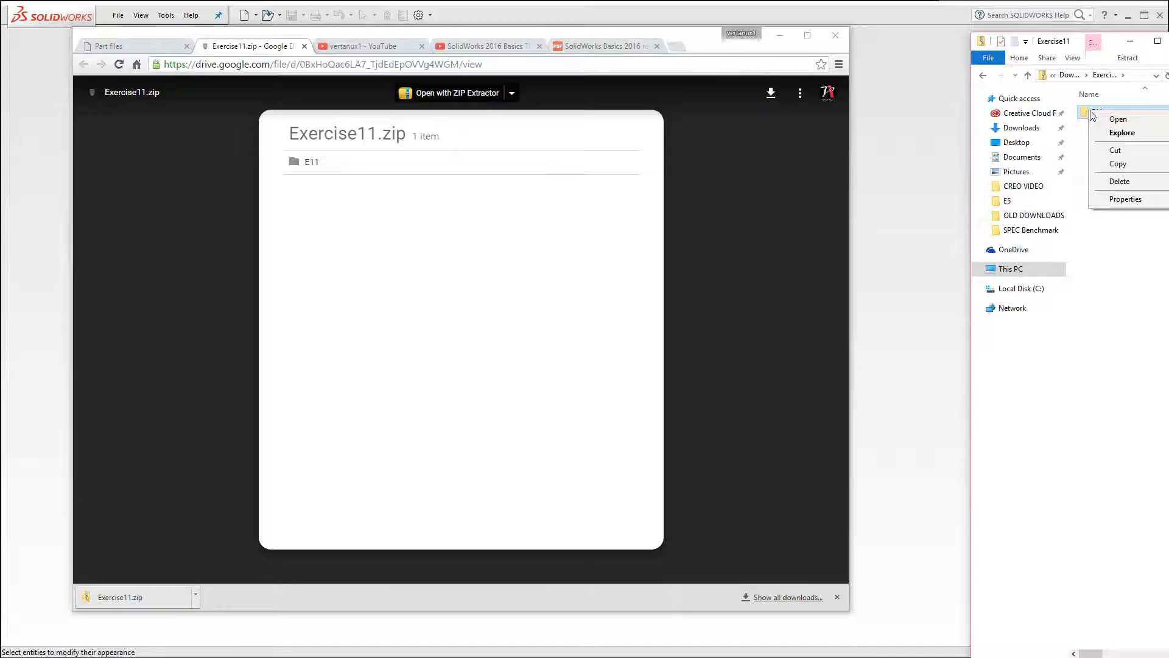
pyautogui.click(1119, 151)
pyautogui.click(983, 75)
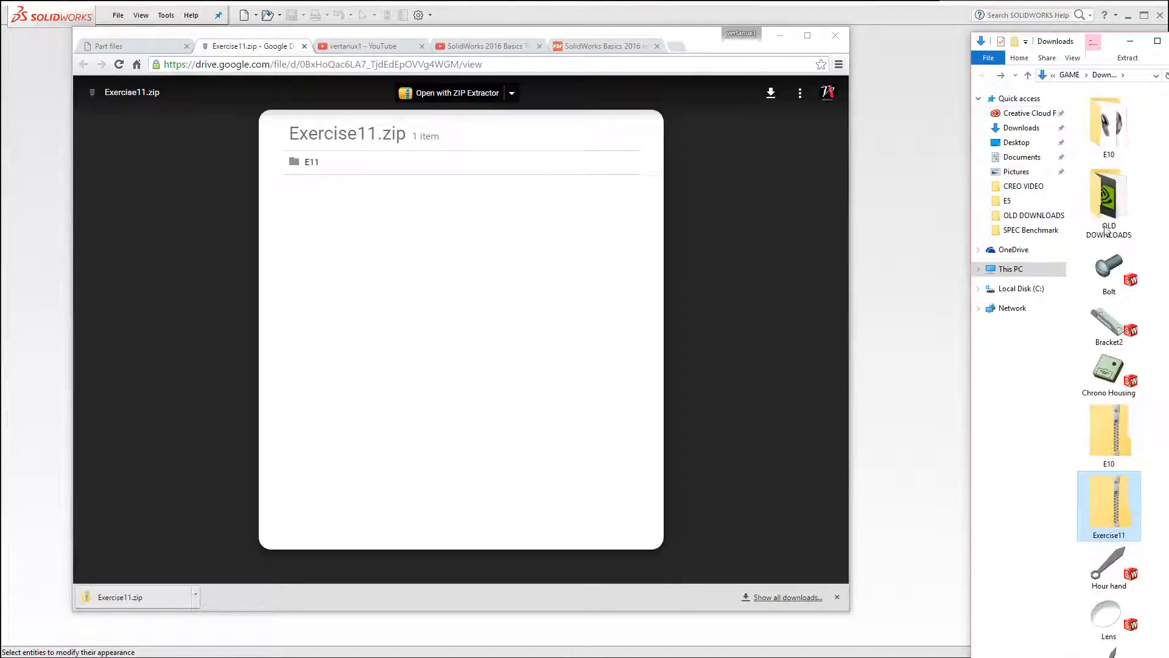
pyautogui.rightClick(1161, 256)
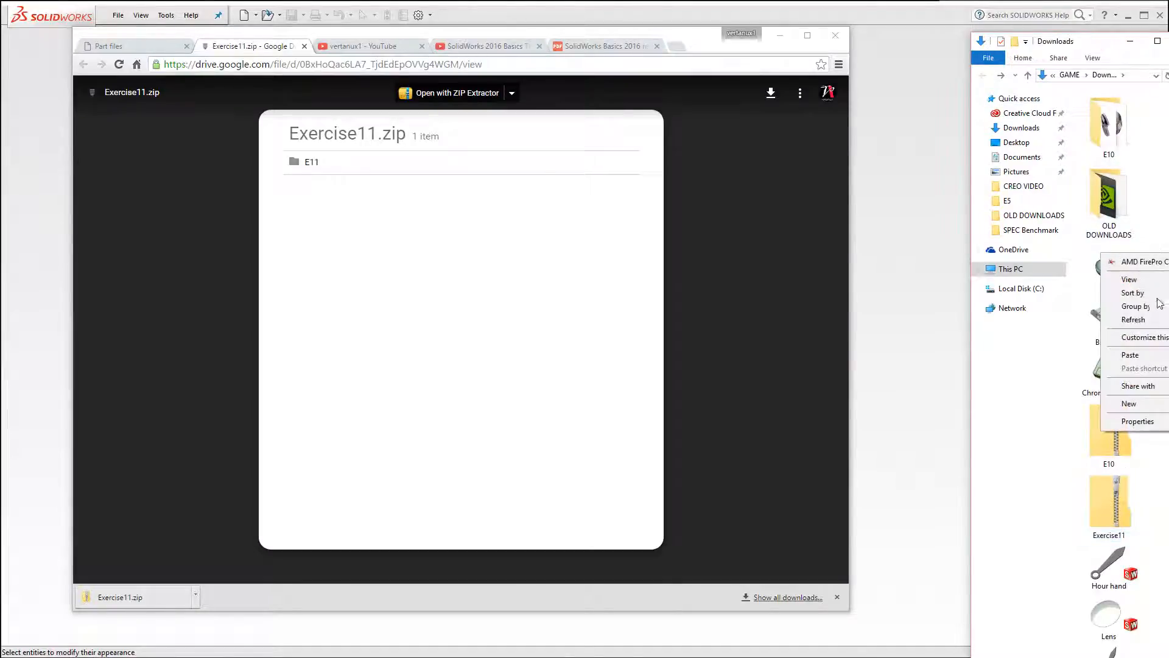
pyautogui.click(1130, 356)
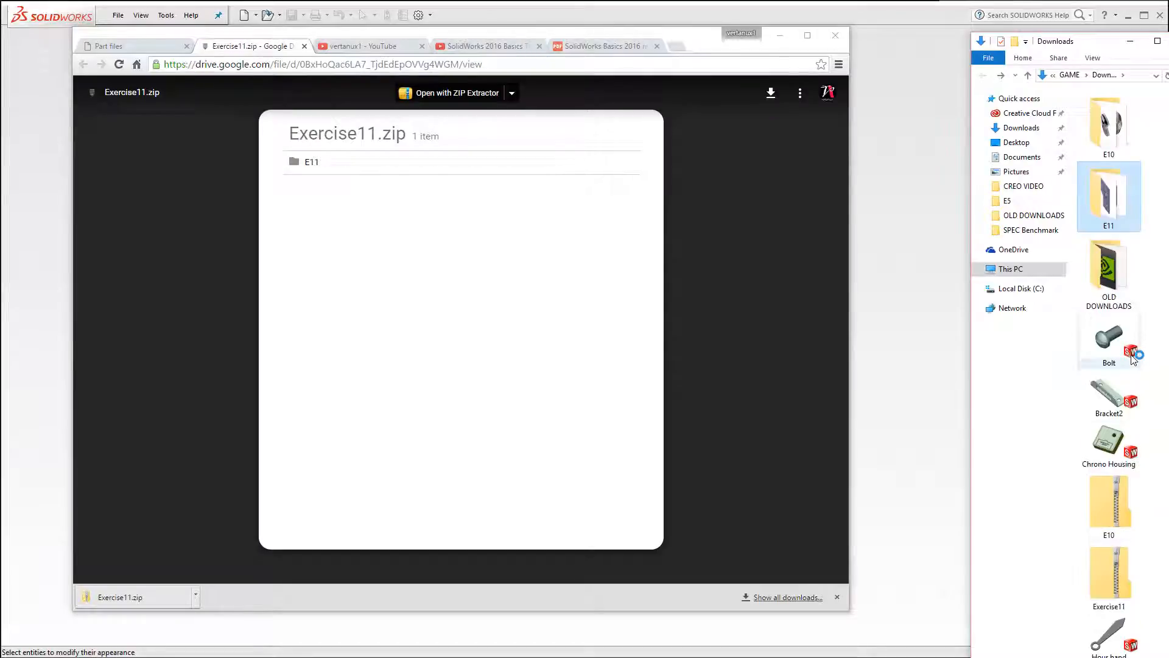
# Show the extracted E11 folder's files as large icons and open the Exercise11 assembly in SOLIDWORKS.
pyautogui.doubleClick(1110, 210)
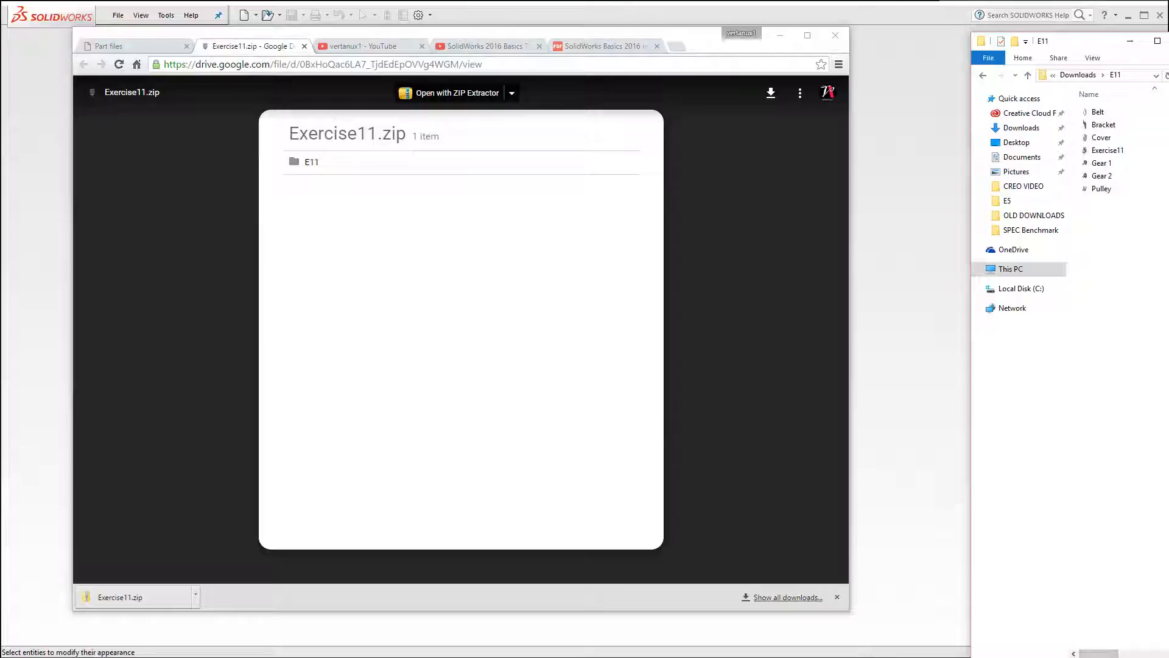
pyautogui.hotkey('ctrl', 'shift', '2')
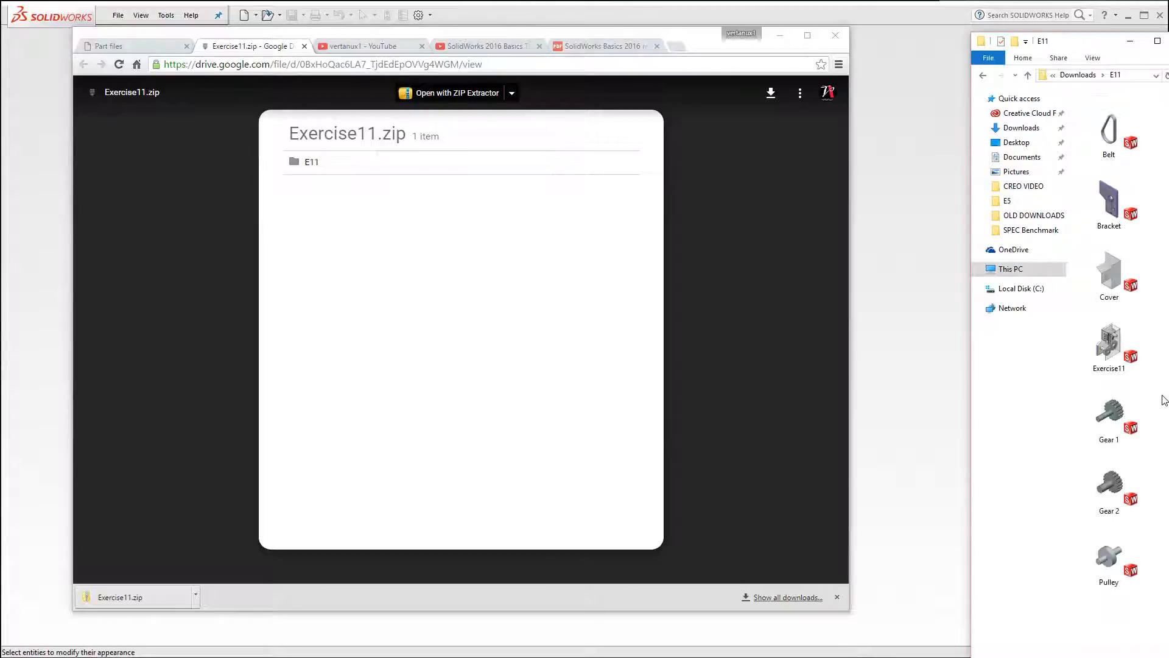
pyautogui.click(1110, 347)
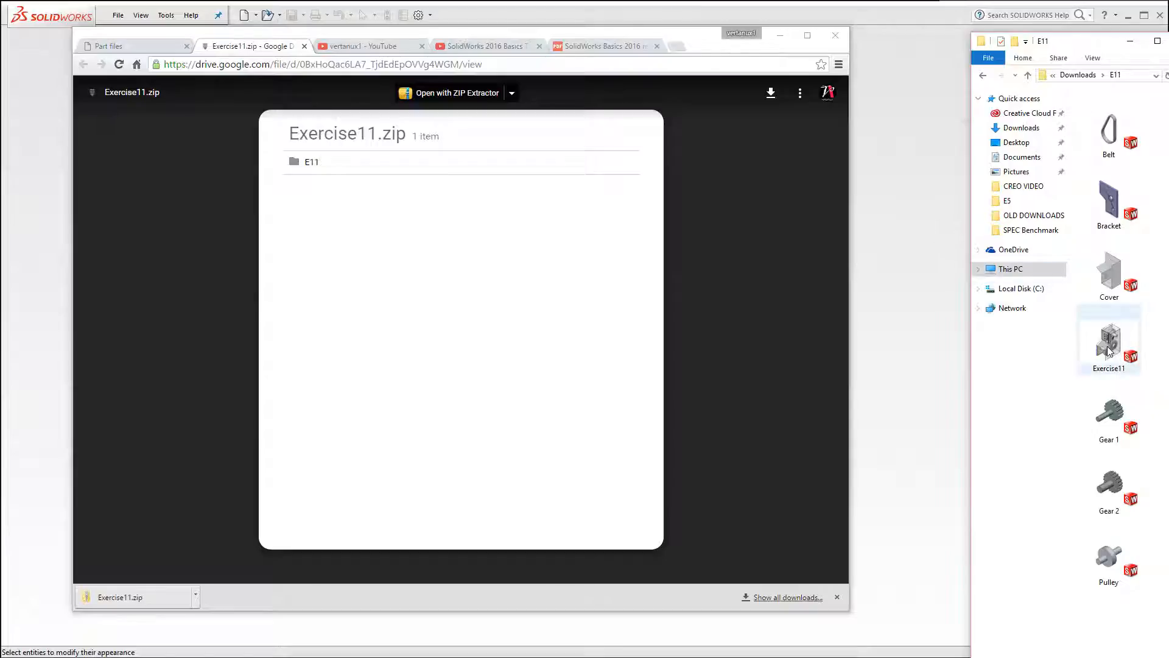
pyautogui.doubleClick(1109, 349)
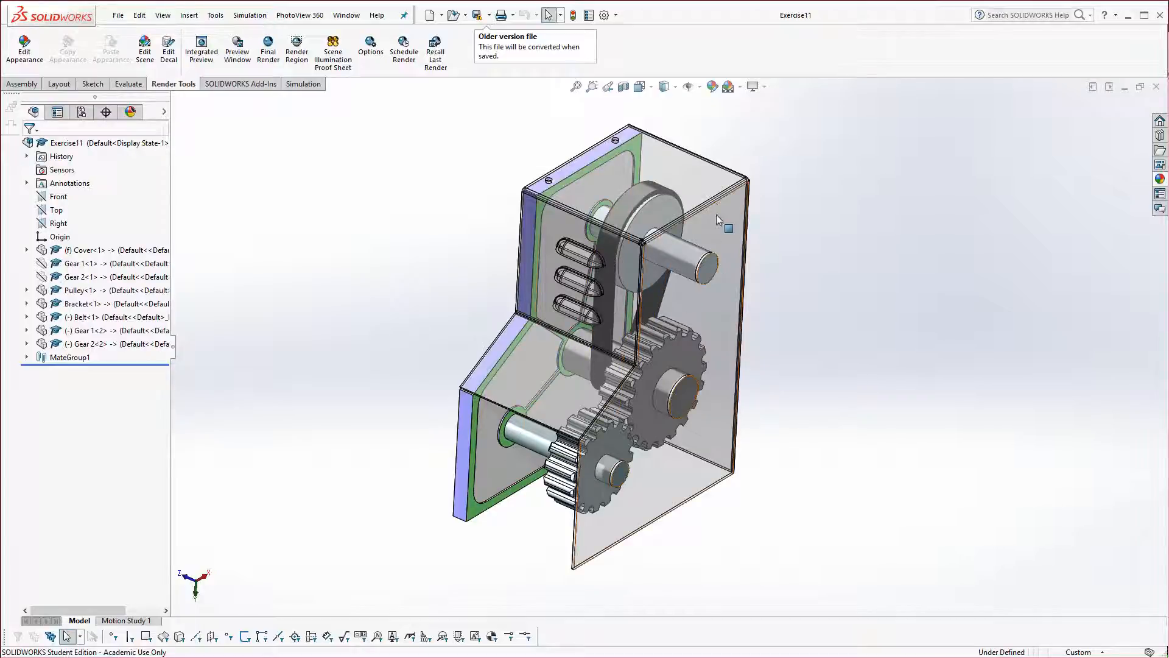
# Hide the transparent Cover component that encloses the gears and pulley.
pyautogui.rightClick(726, 294)
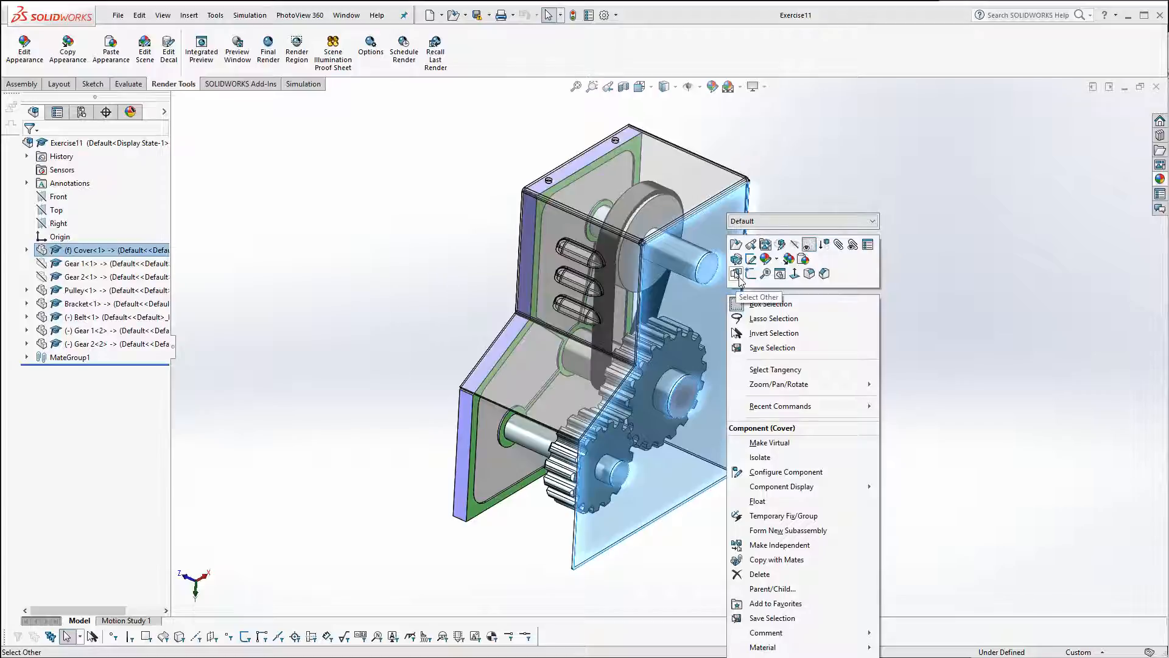
pyautogui.click(808, 244)
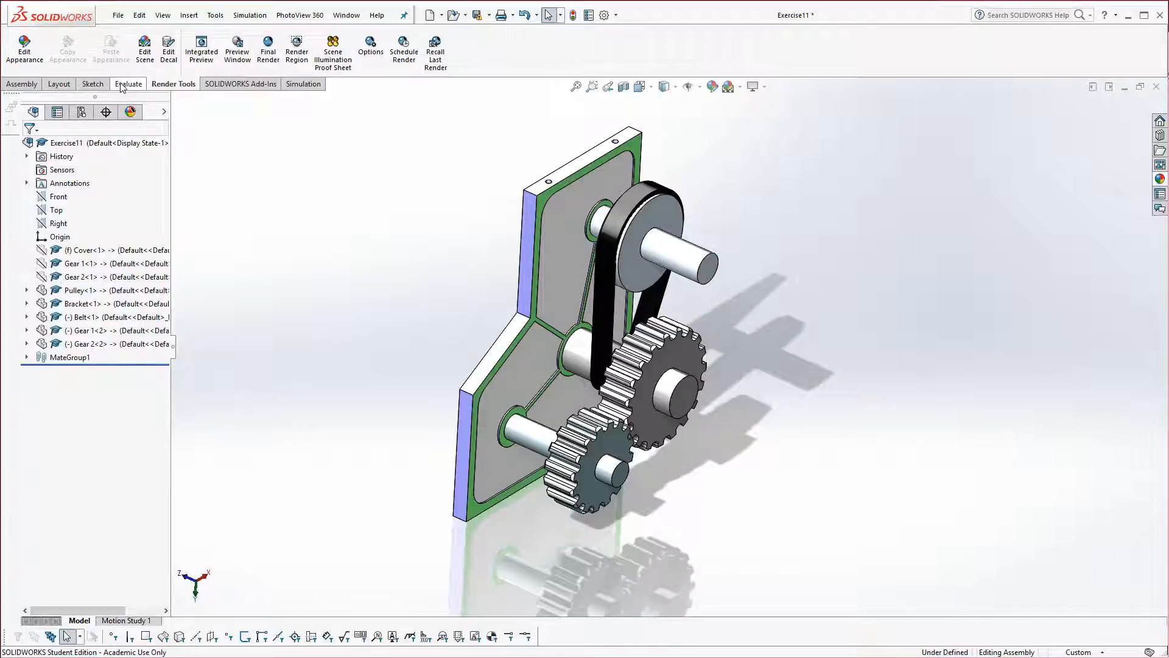
pyautogui.rightClick(125, 87)
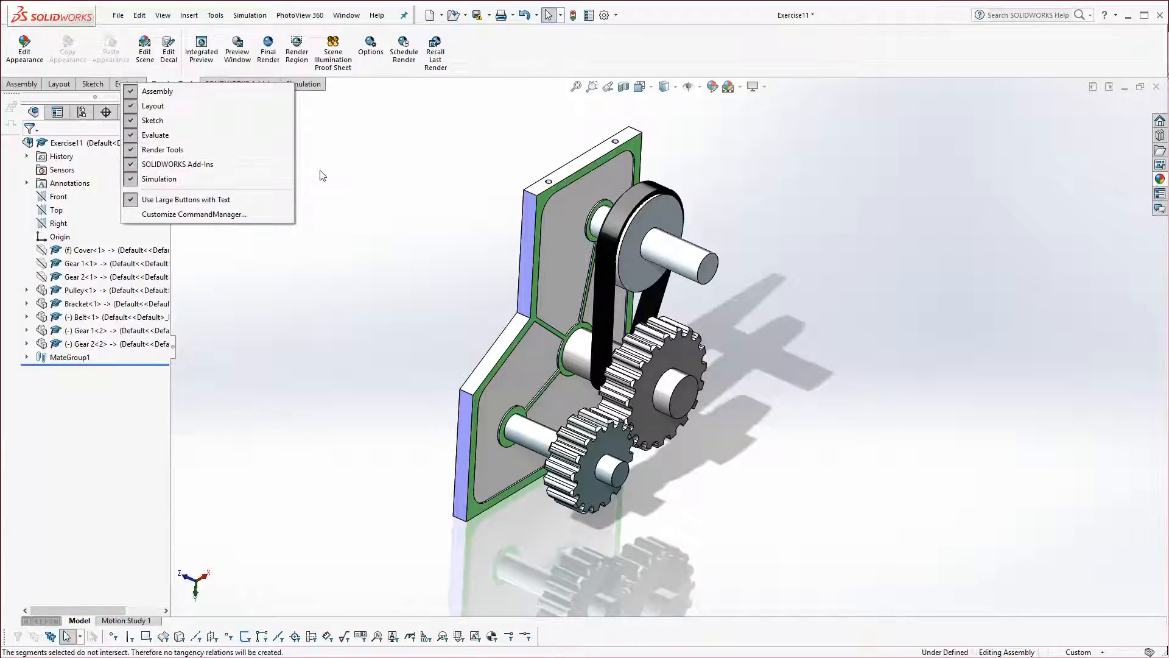
pyautogui.click(363, 183)
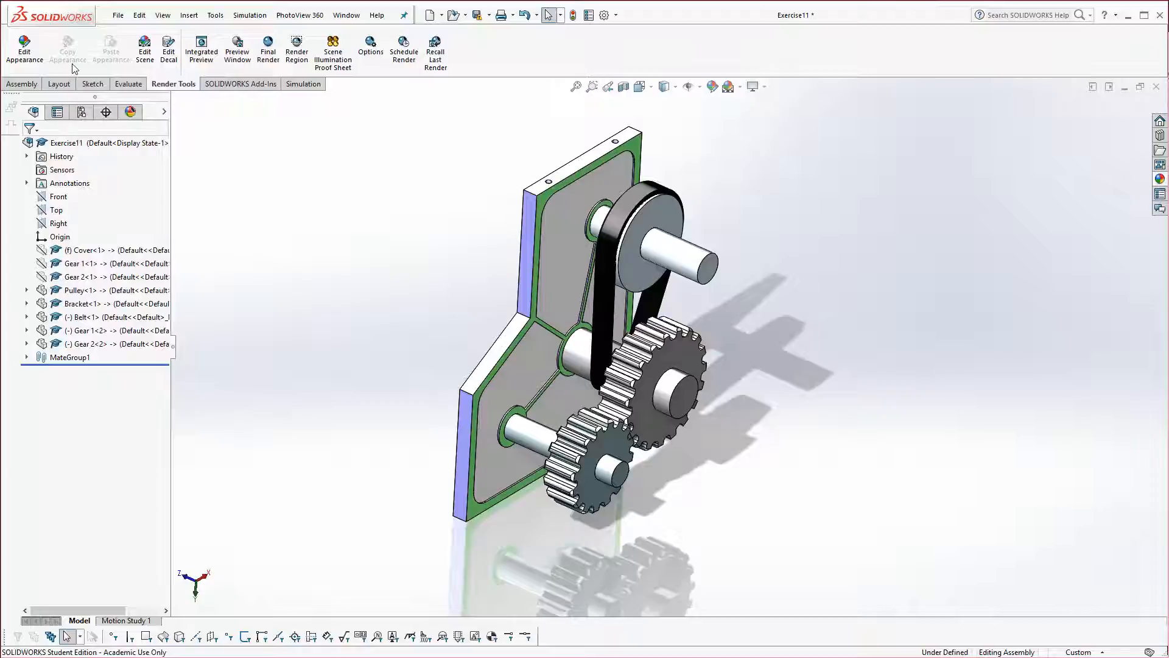
# Insert a new part into the assembly, positioned on the Front plane.
pyautogui.click(33, 86)
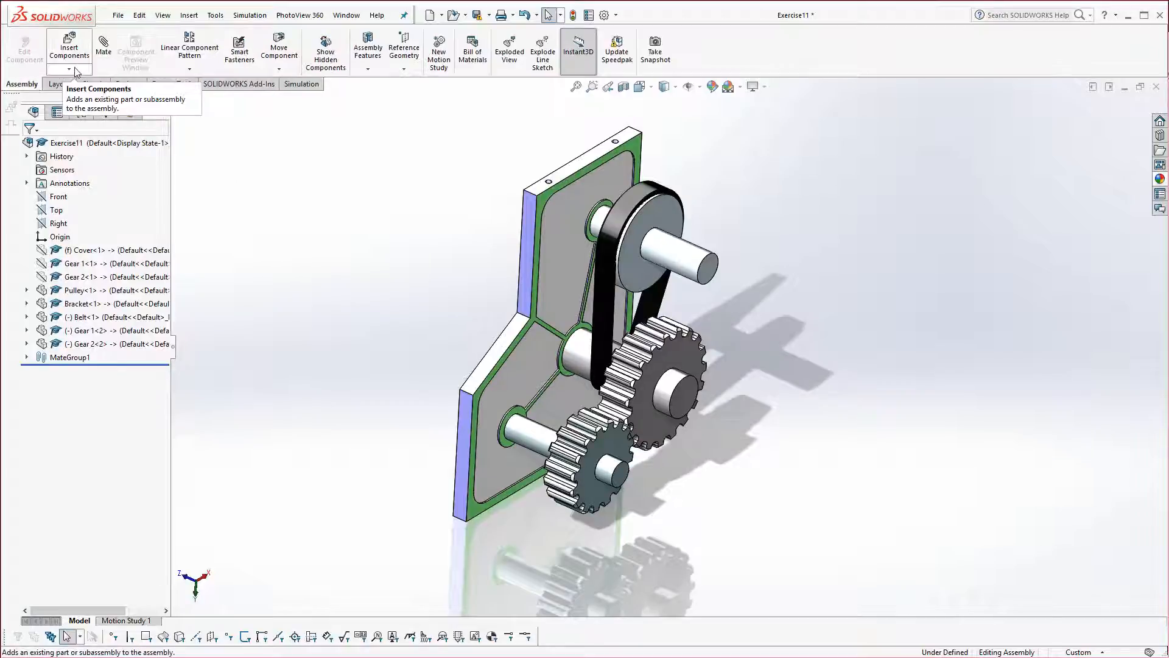
pyautogui.click(70, 69)
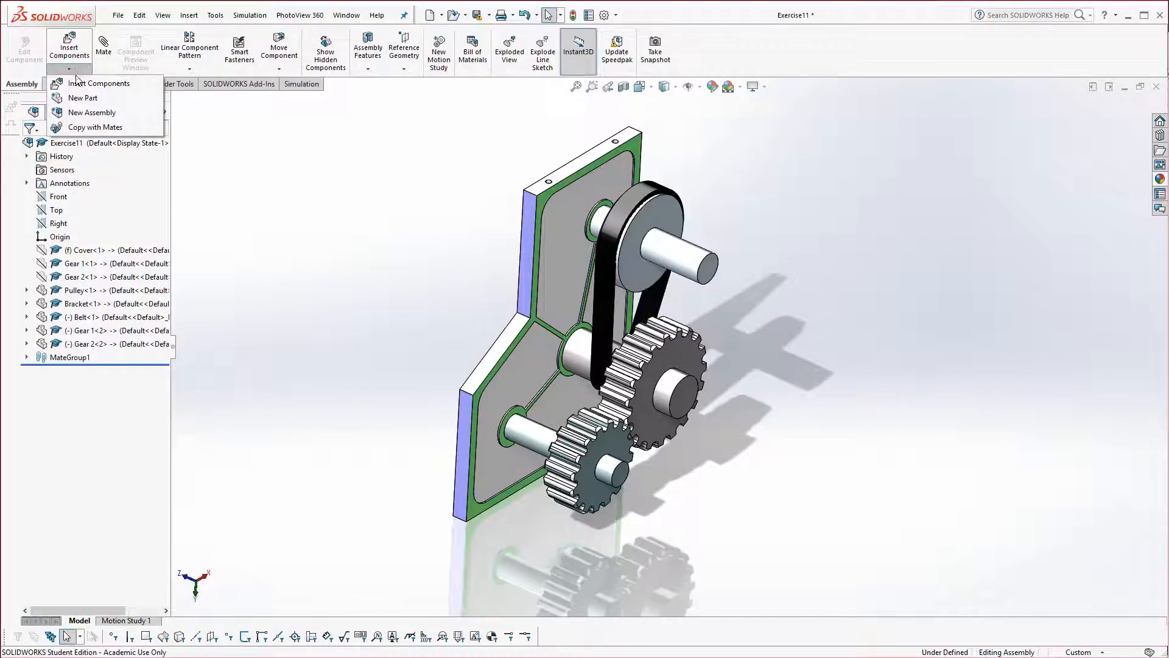
pyautogui.click(81, 97)
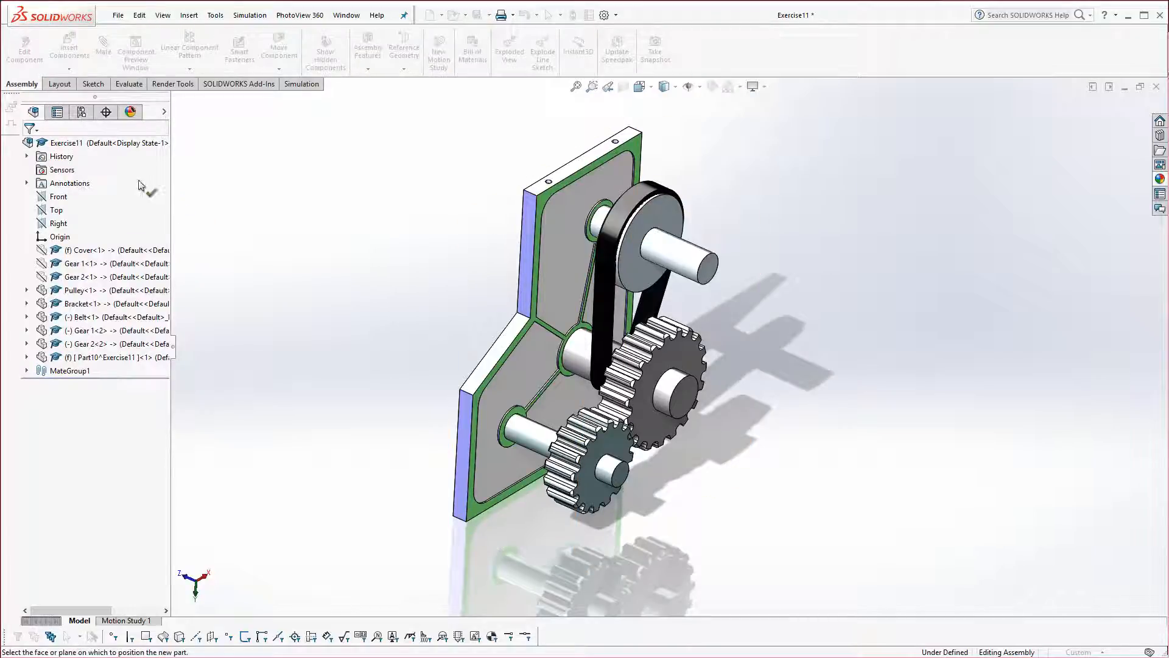
pyautogui.click(59, 197)
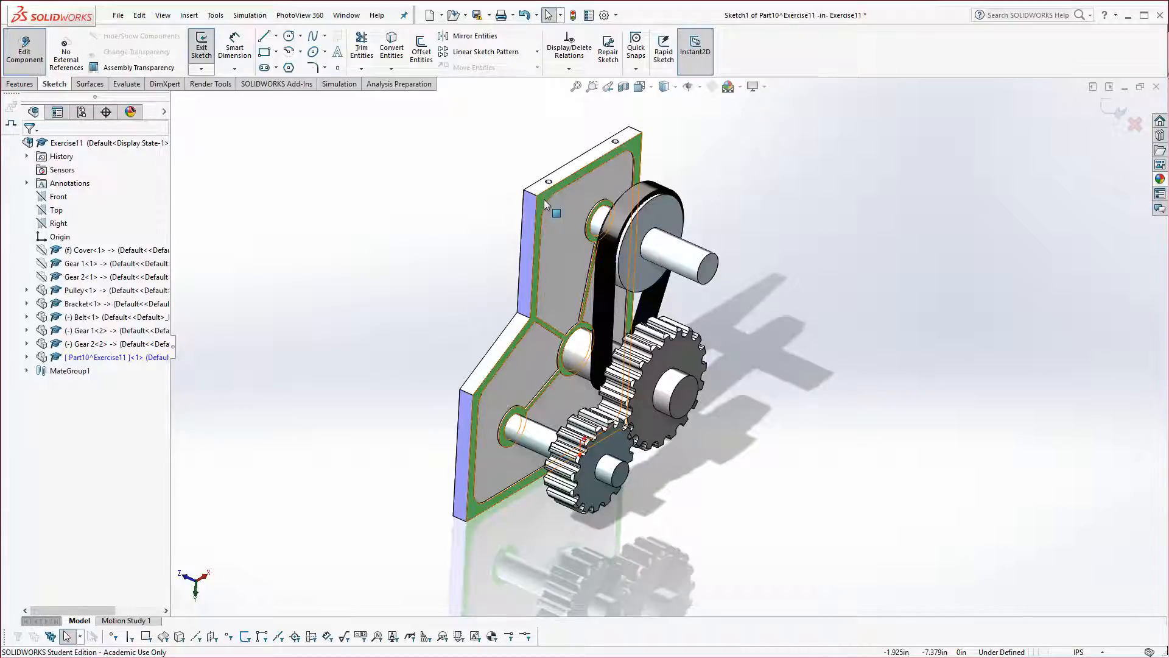
# Convert the outline of the bracket's gear-side face into the sketch and extrude it up to the bracket's upper back corner vertex.
pyautogui.click(545, 204)
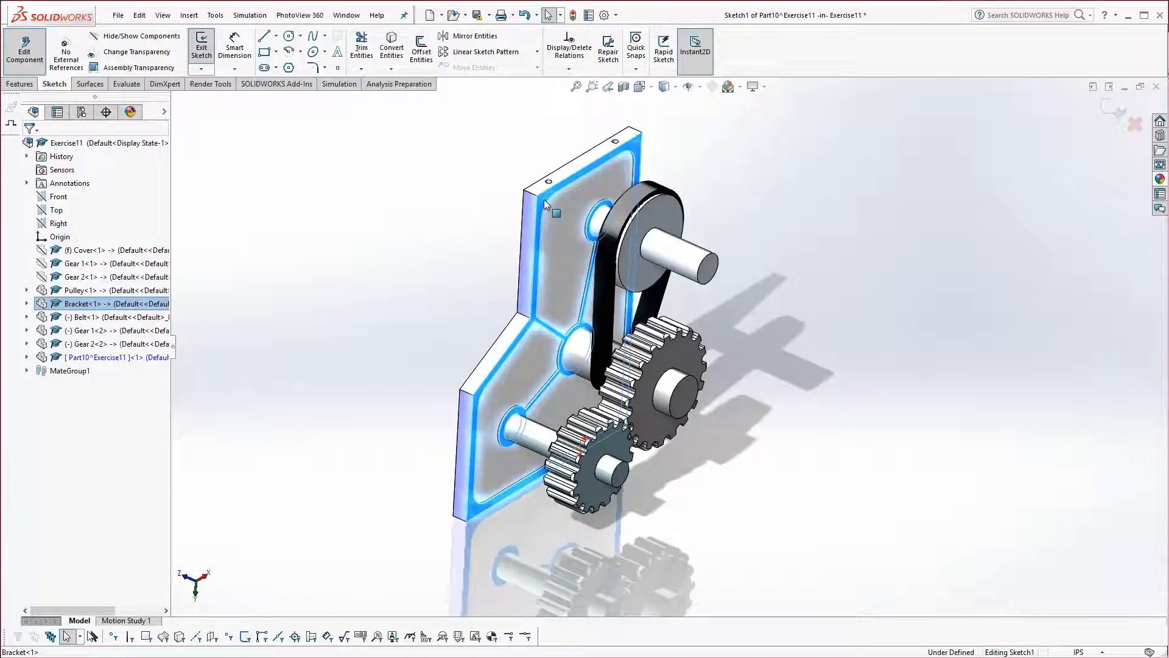
pyautogui.click(397, 52)
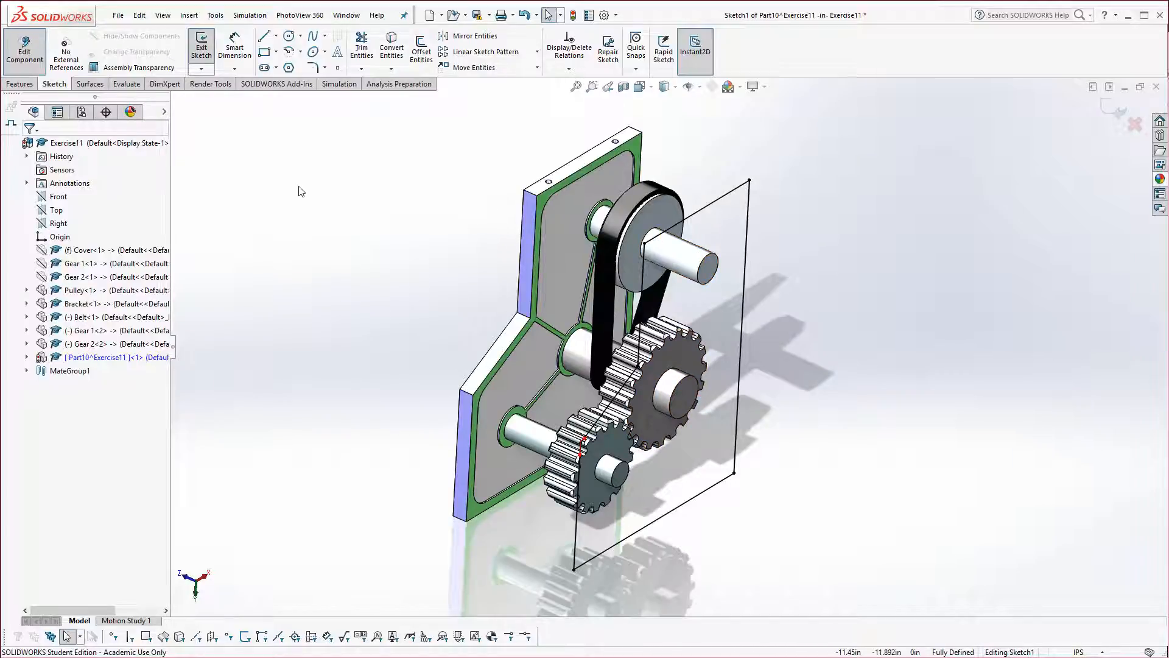
pyautogui.click(23, 86)
pyautogui.click(207, 49)
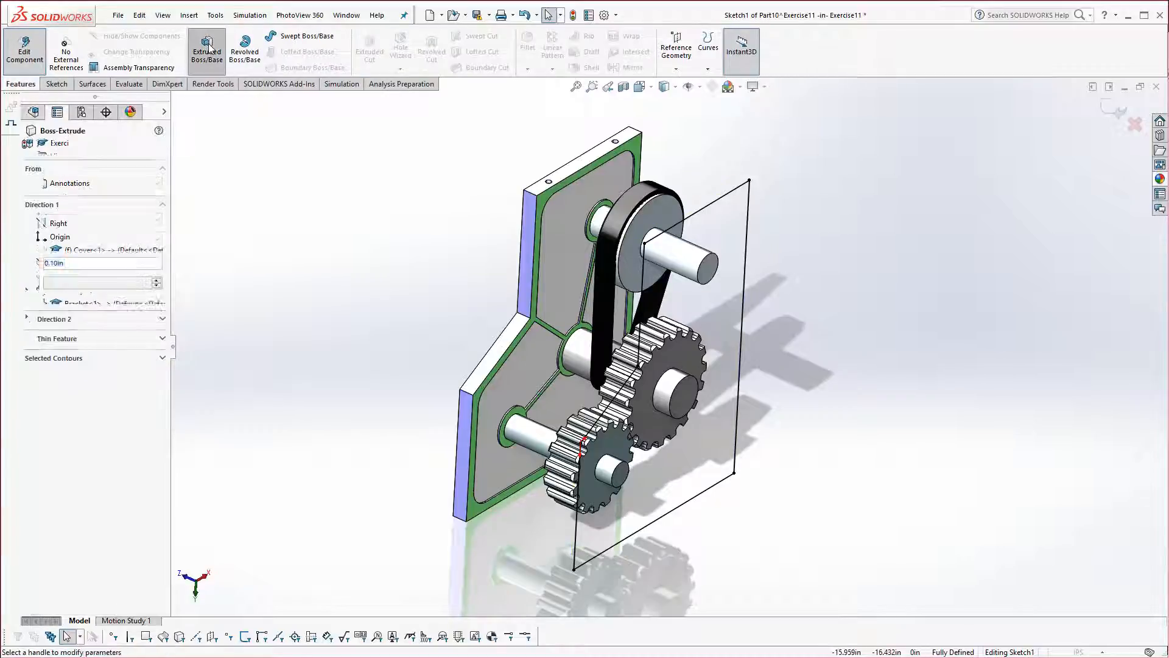
pyautogui.click(524, 191)
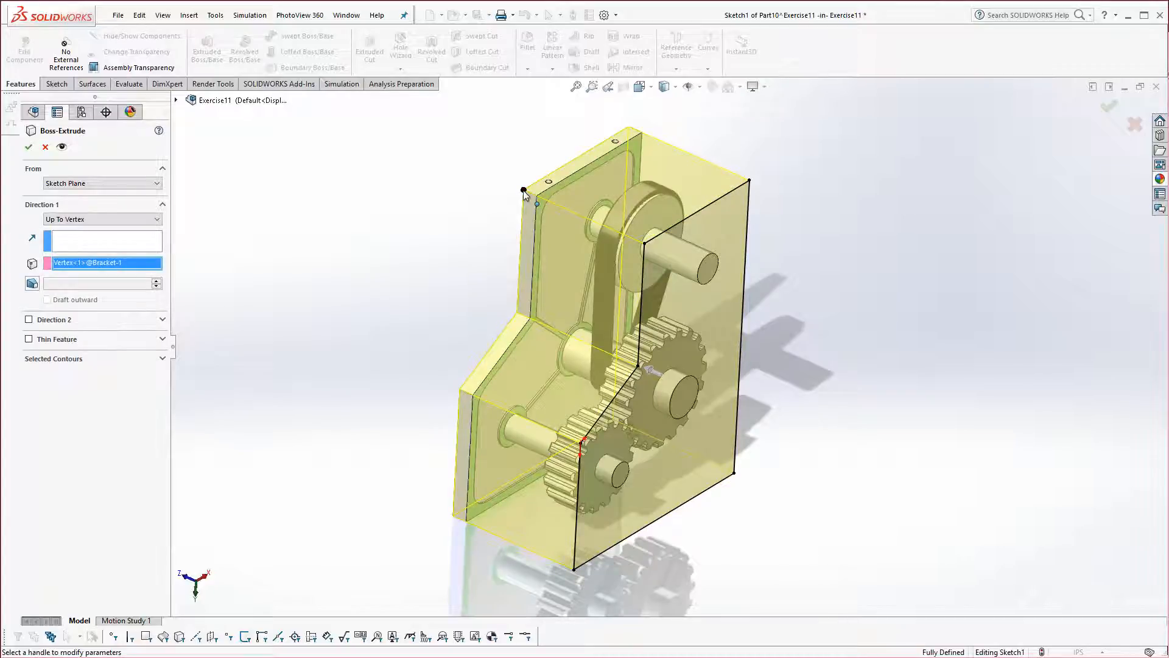
pyautogui.rightClick(523, 191)
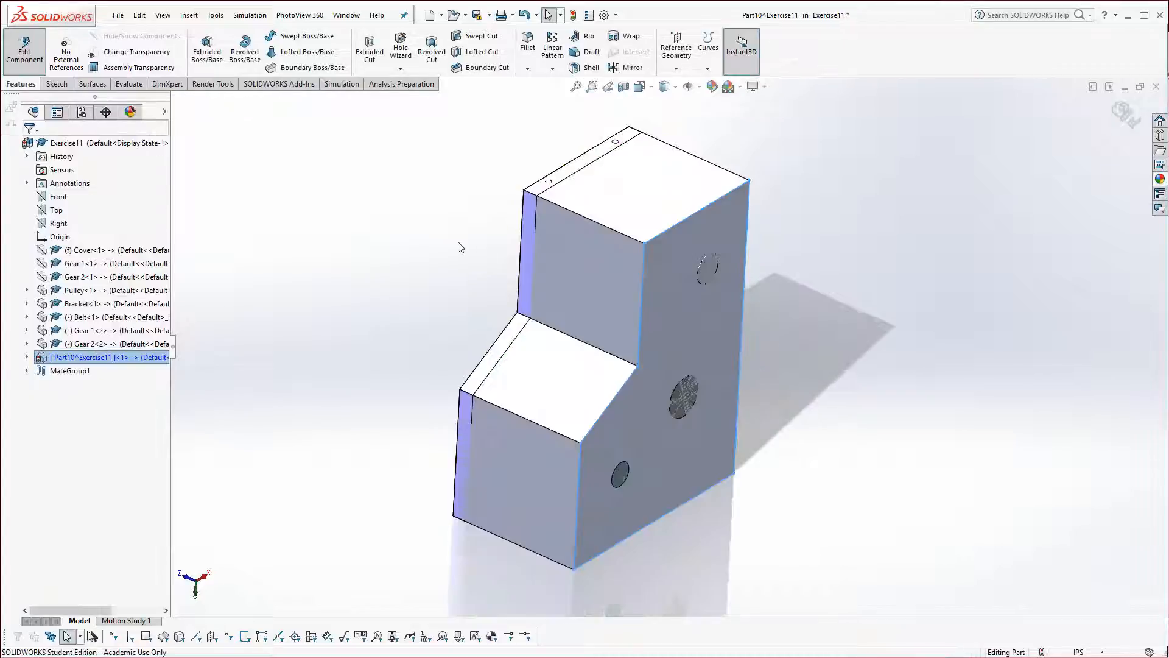
# Open the newly extruded part in its own window.
pyautogui.moveTo(478, 395); pyautogui.dragTo(475, 349, button='middle')
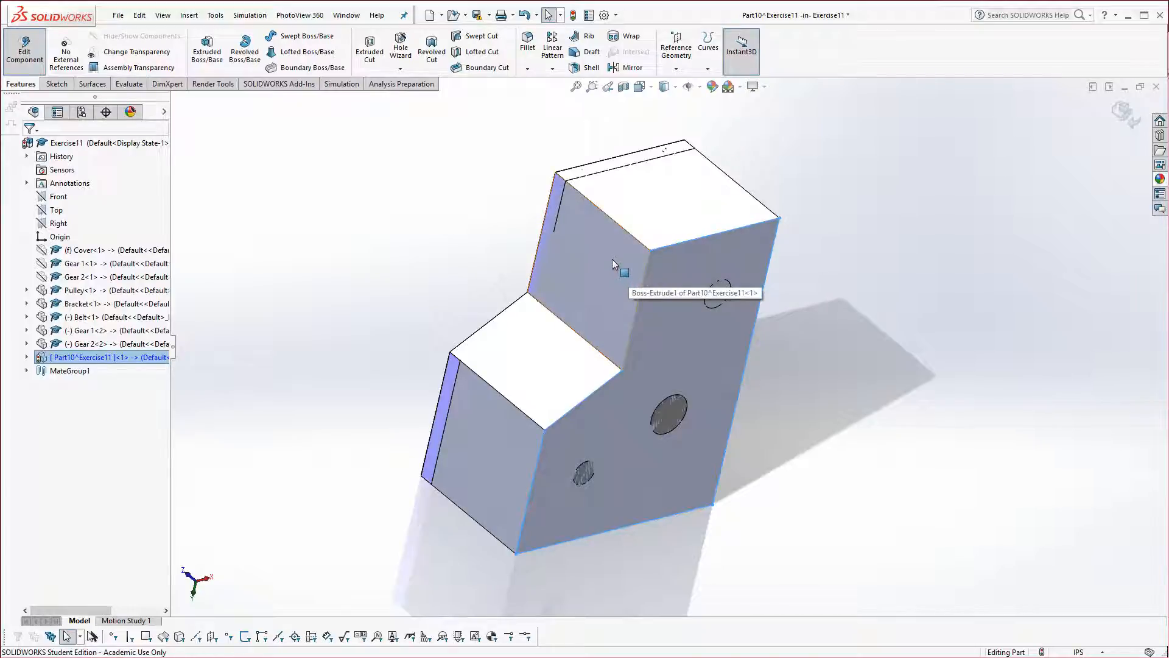
pyautogui.rightClick(611, 277)
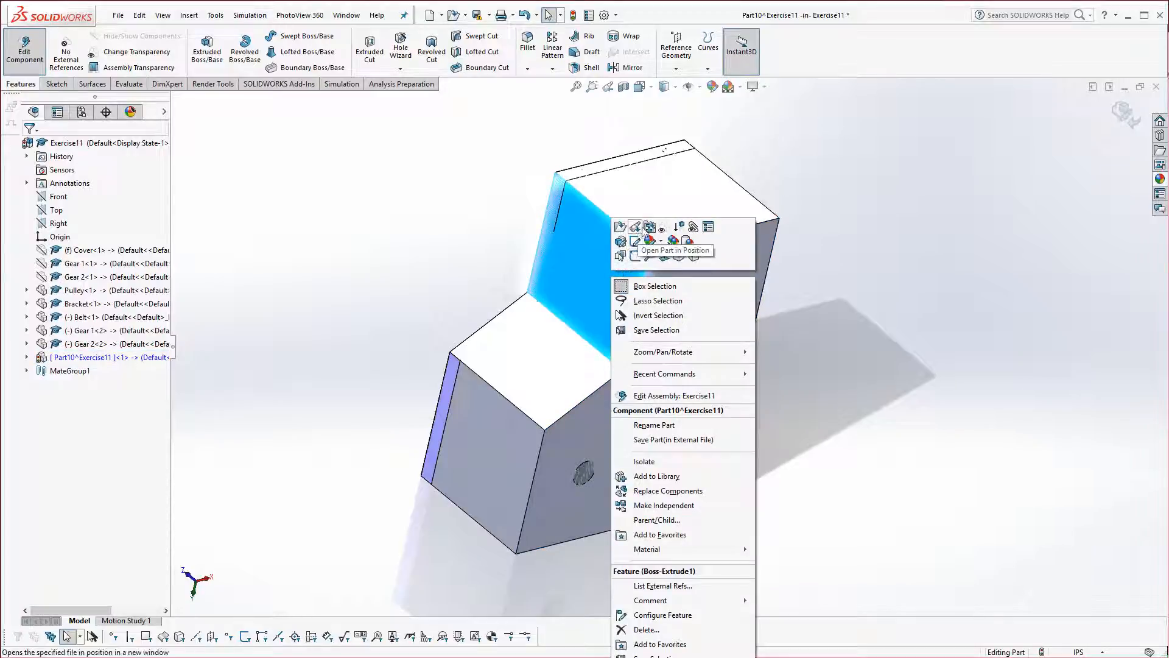
pyautogui.click(619, 227)
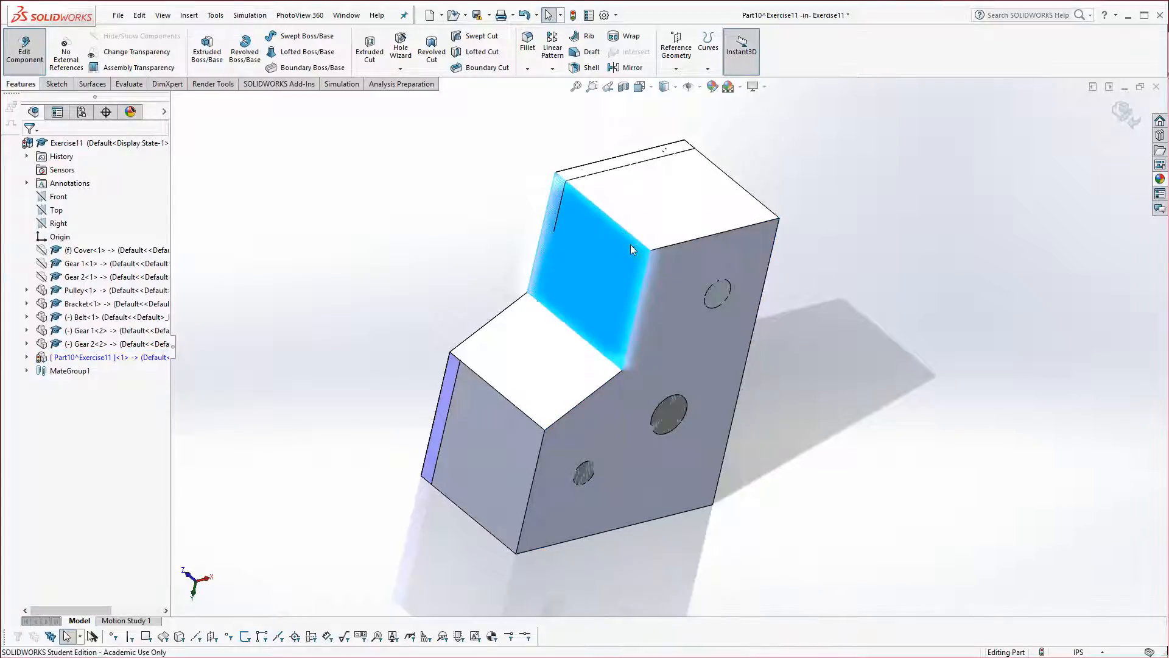
# Shell the solid outward at 0.06 in, removing the large front face, the top, the tall side face and the hidden upper side face.
pyautogui.scroll(3, 619, 393)
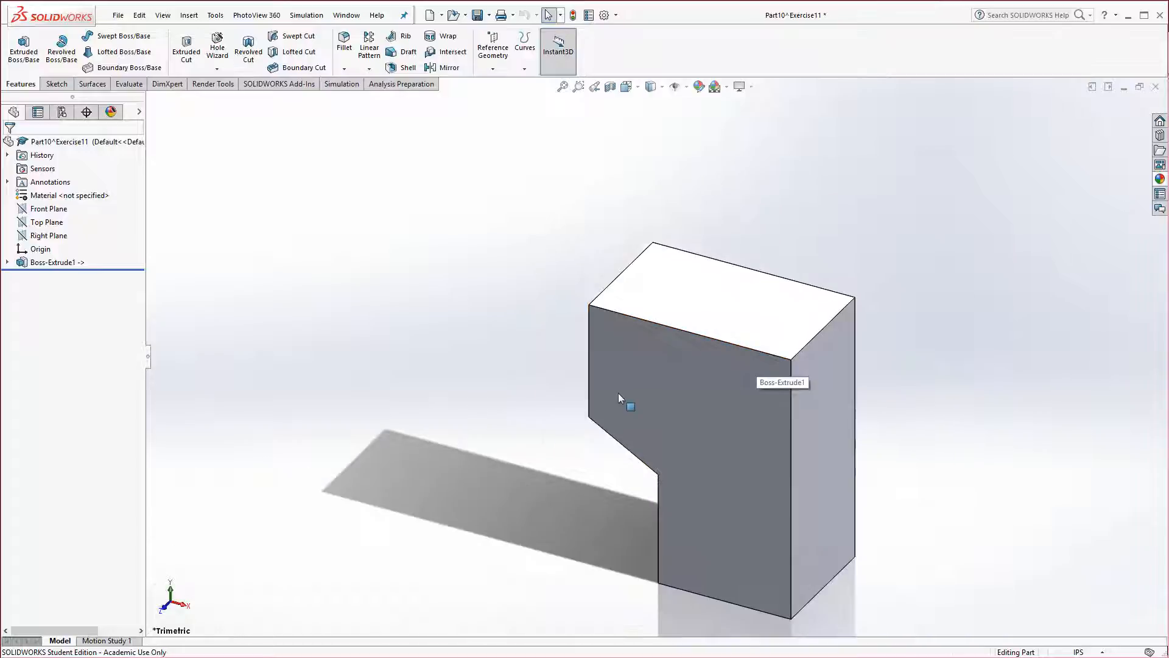
pyautogui.scroll(-2, 810, 469)
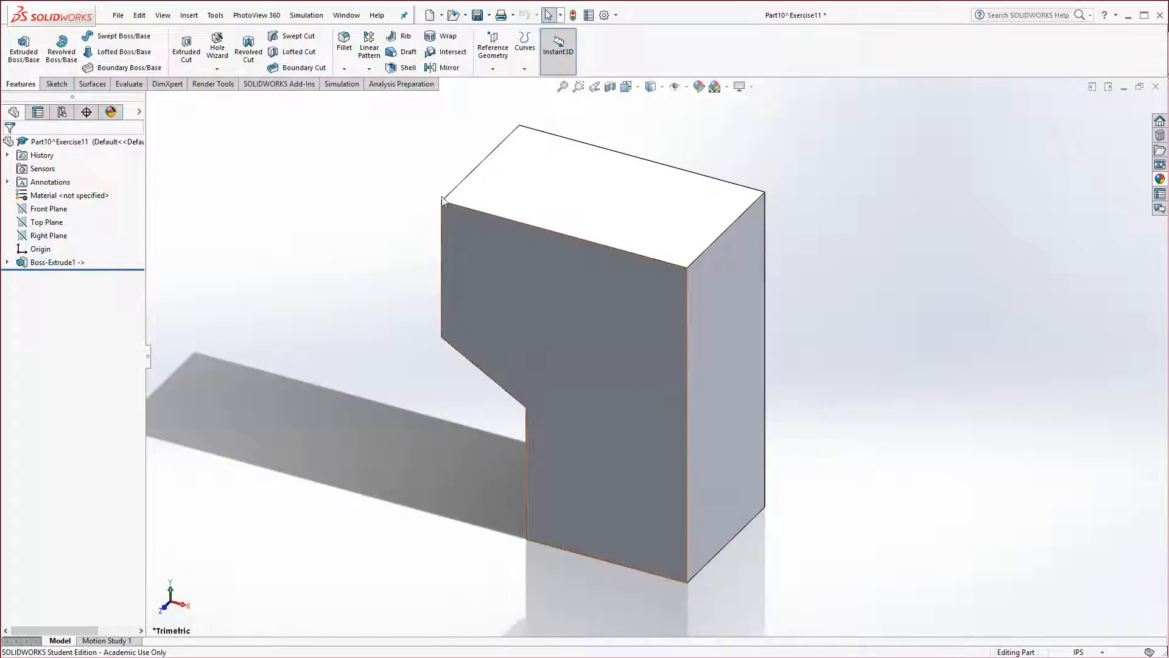
pyautogui.click(401, 67)
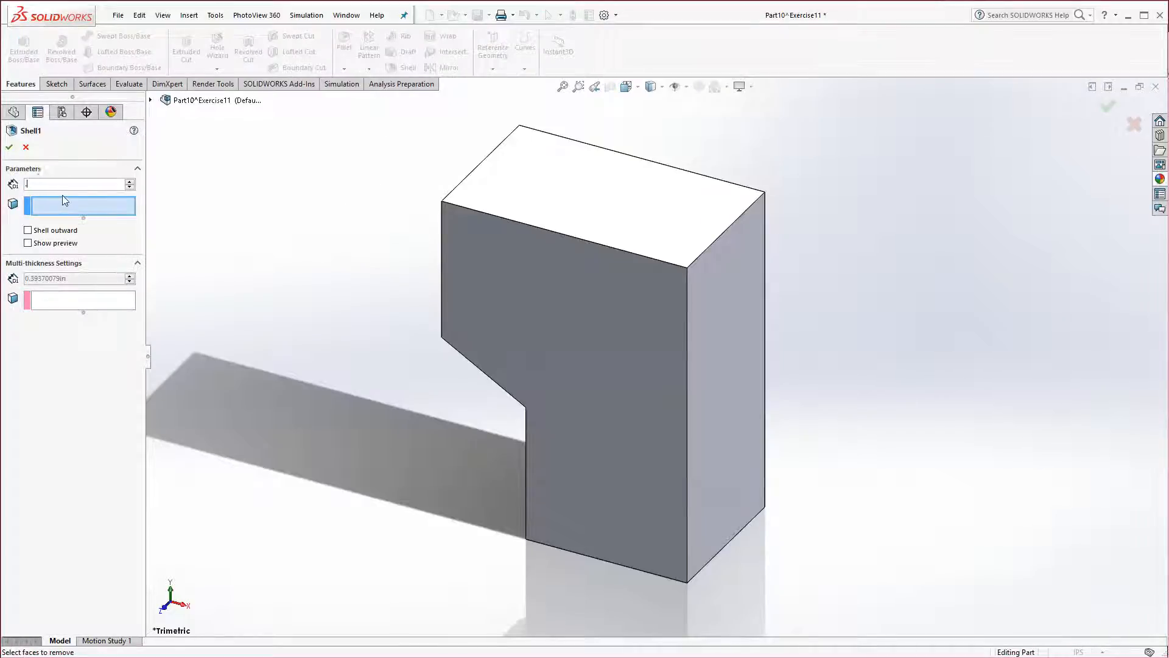
pyautogui.write('.06')
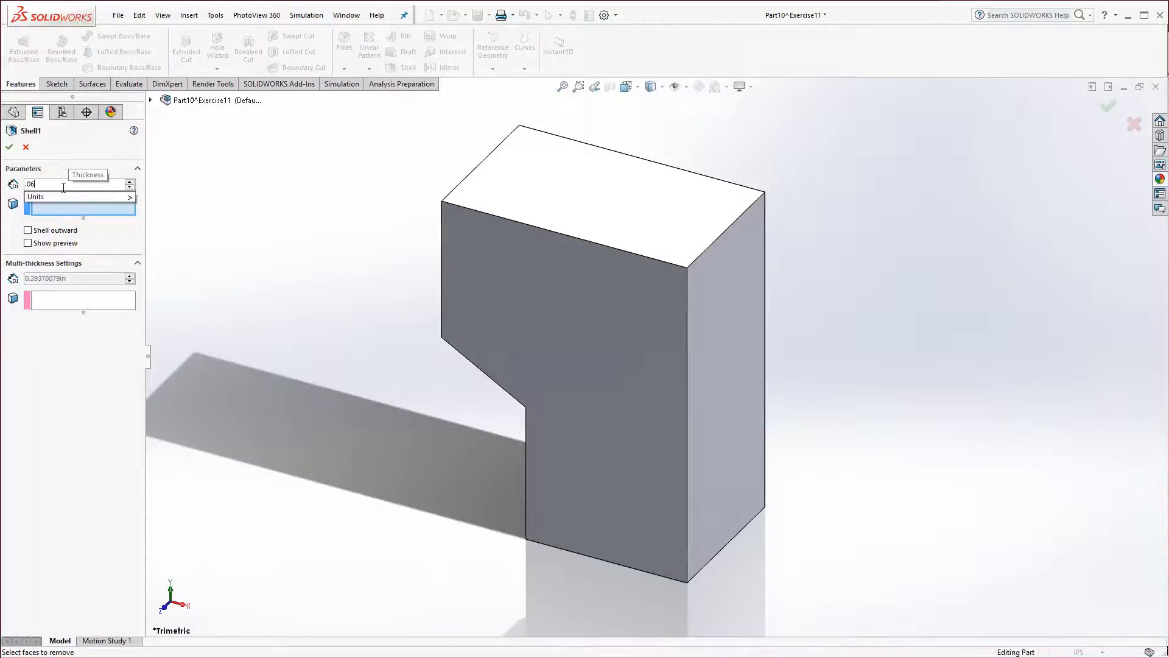
pyautogui.click(569, 302)
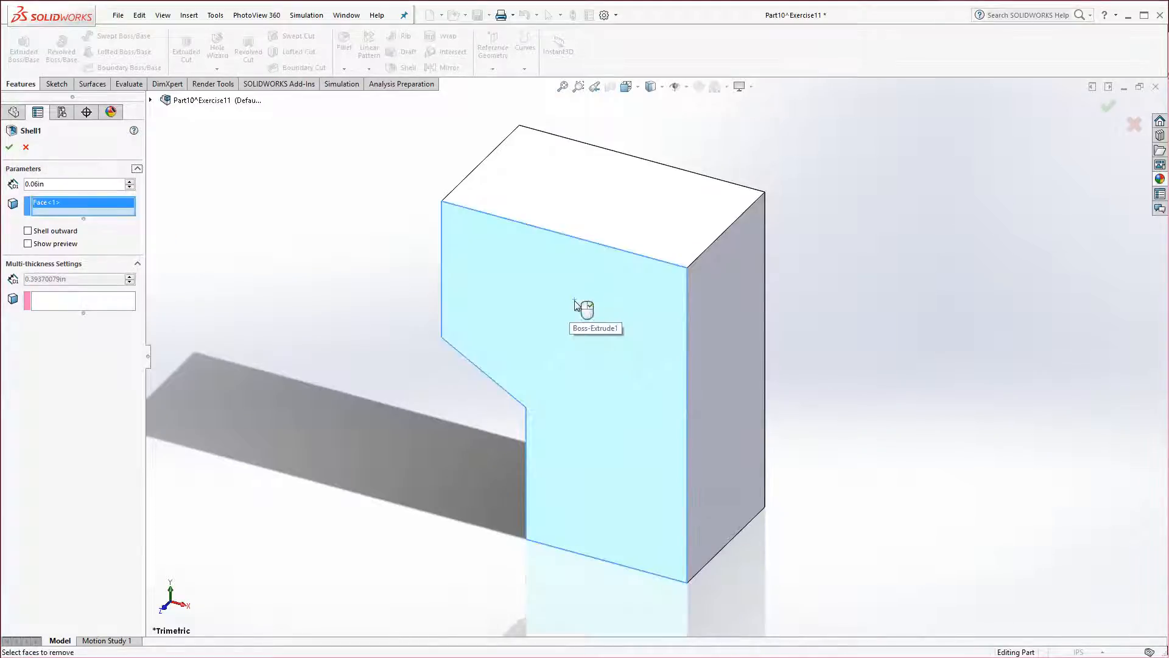
pyautogui.click(617, 214)
pyautogui.click(718, 320)
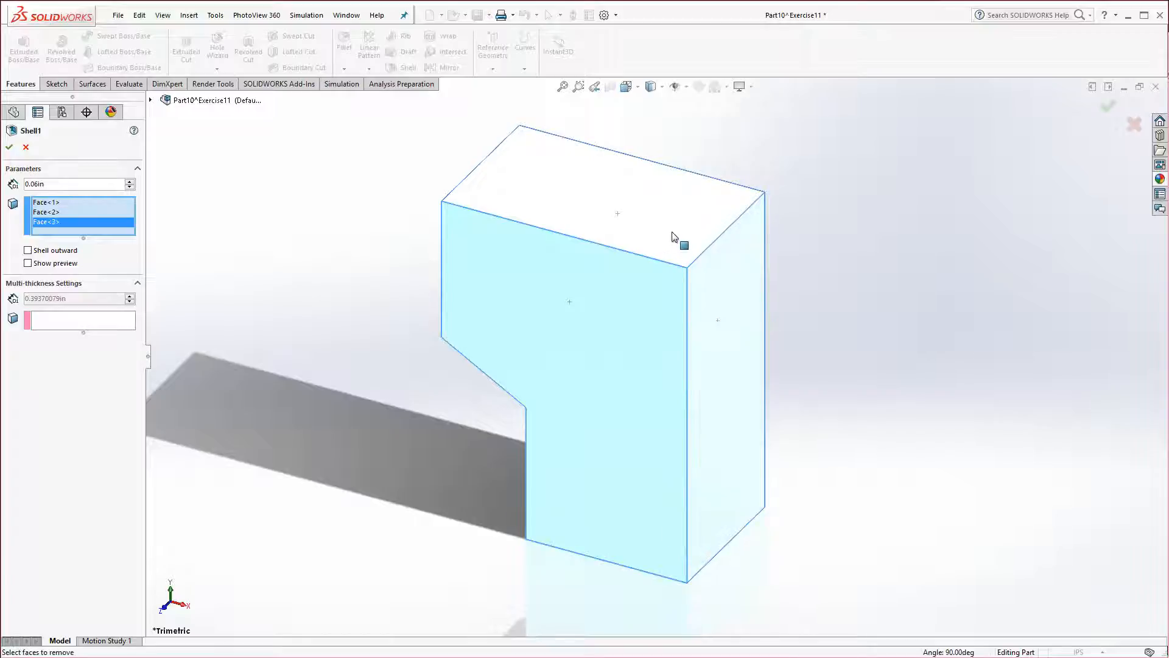
pyautogui.rightClick(471, 234)
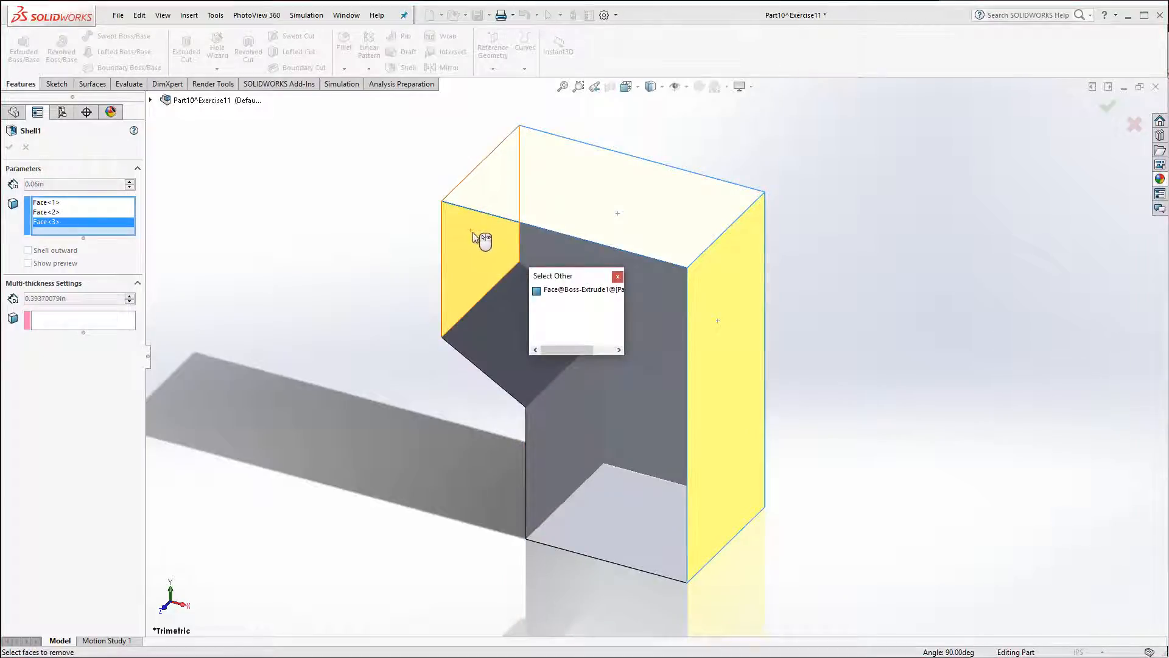
pyautogui.rightClick(496, 238)
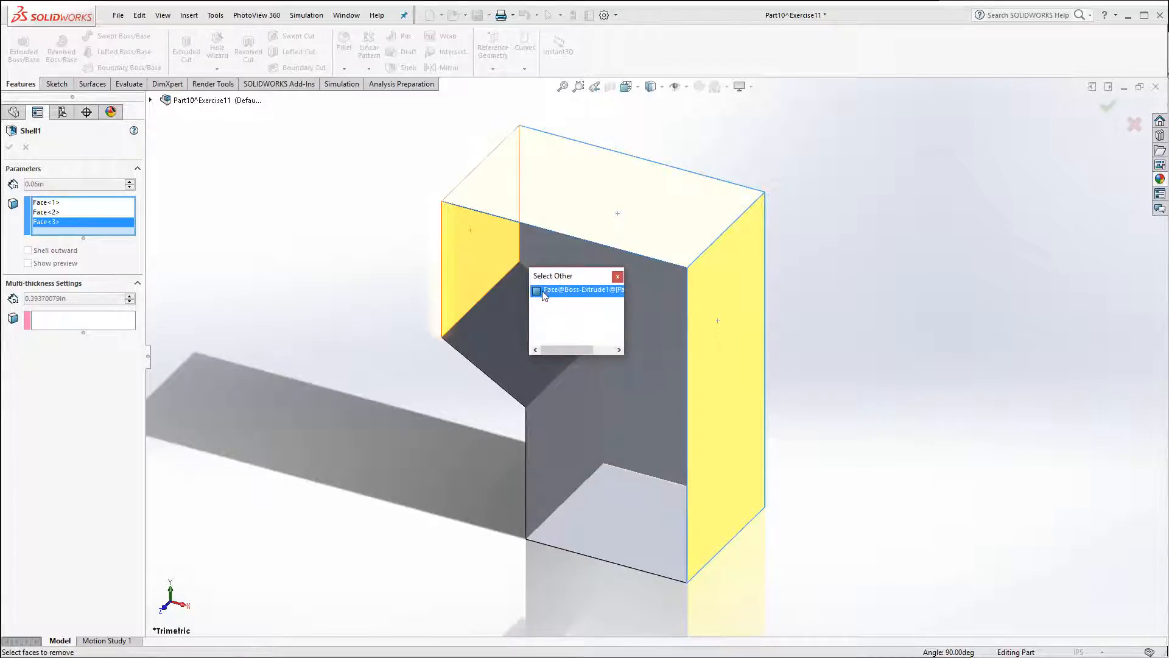
pyautogui.click(541, 291)
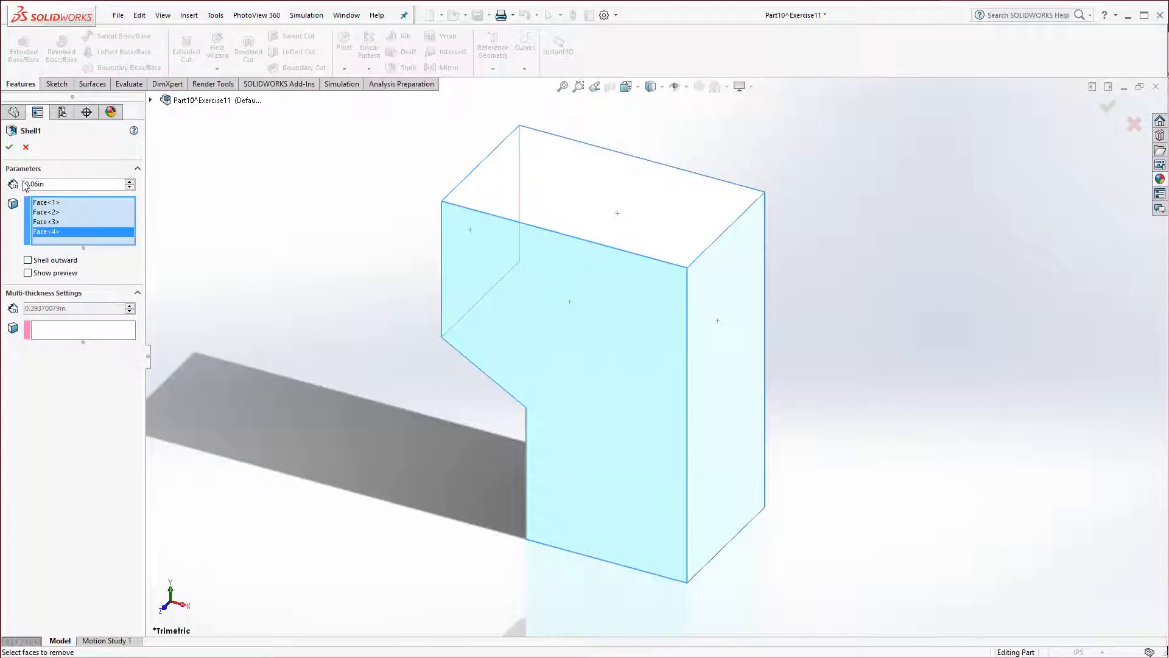
pyautogui.click(28, 260)
pyautogui.click(9, 147)
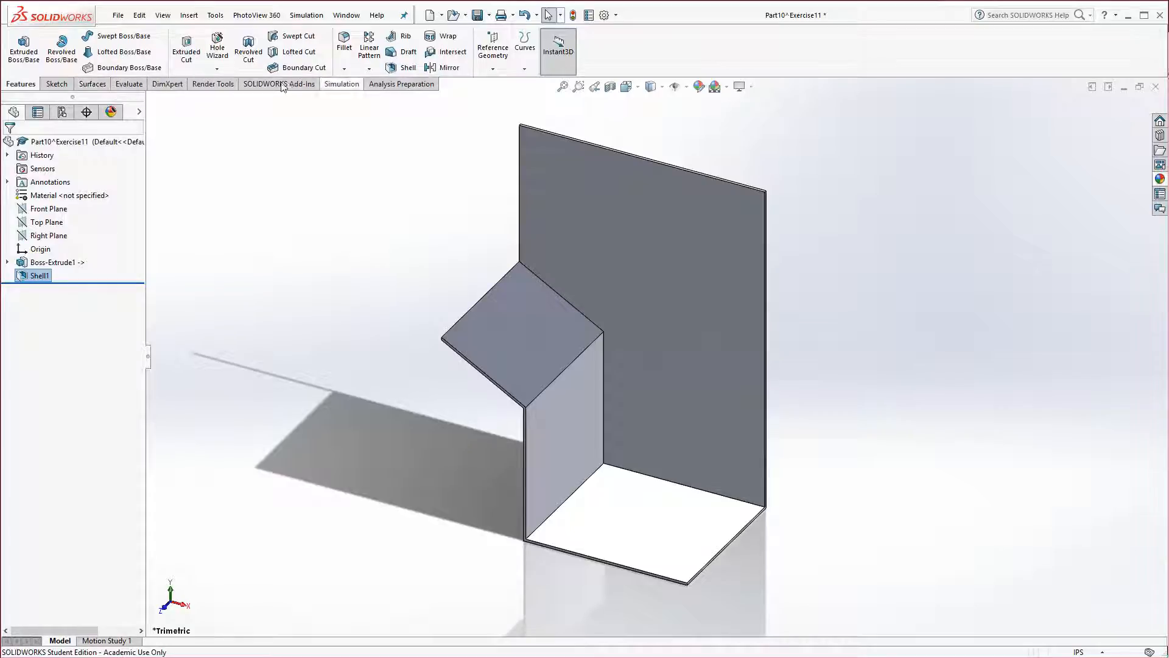
# Enable the Sheet Metal tools and start Insert Bends on the shelled part, using the bottom plate's inner face as the fixed face.
pyautogui.rightClick(174, 86)
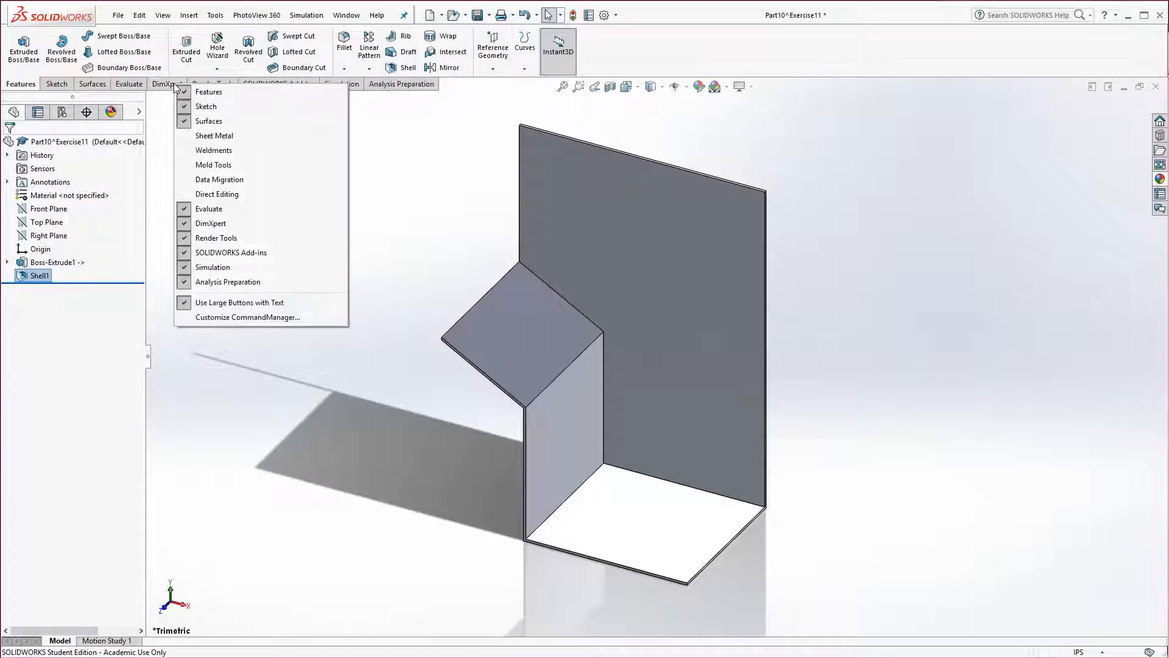
pyautogui.click(191, 137)
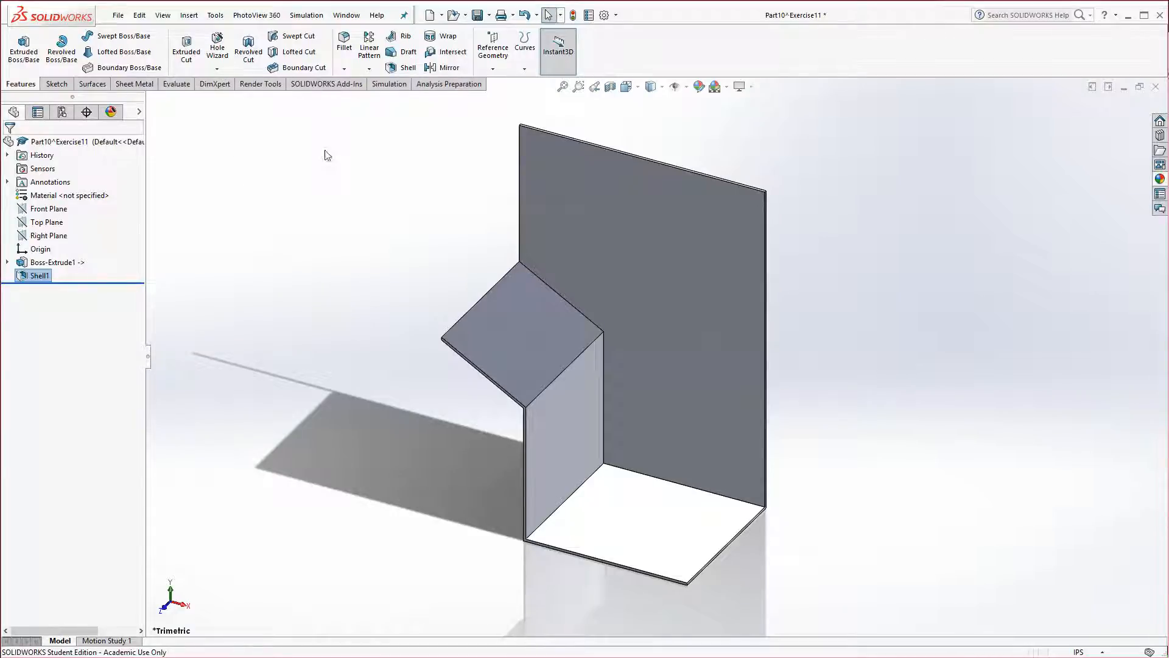
pyautogui.click(137, 87)
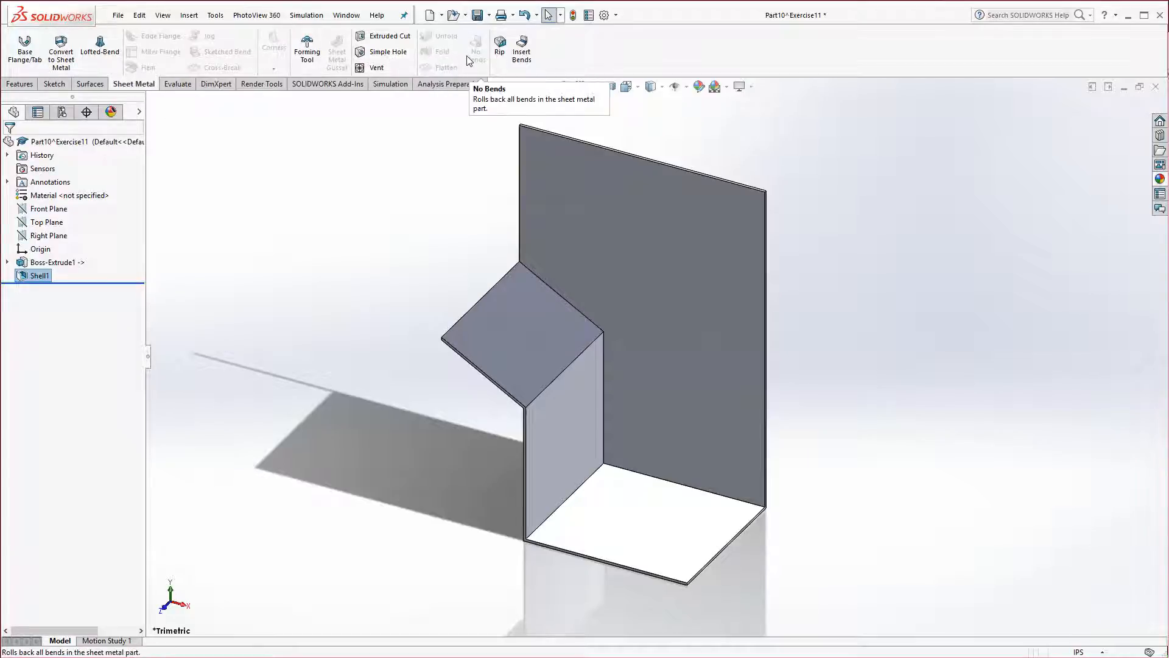
pyautogui.click(527, 61)
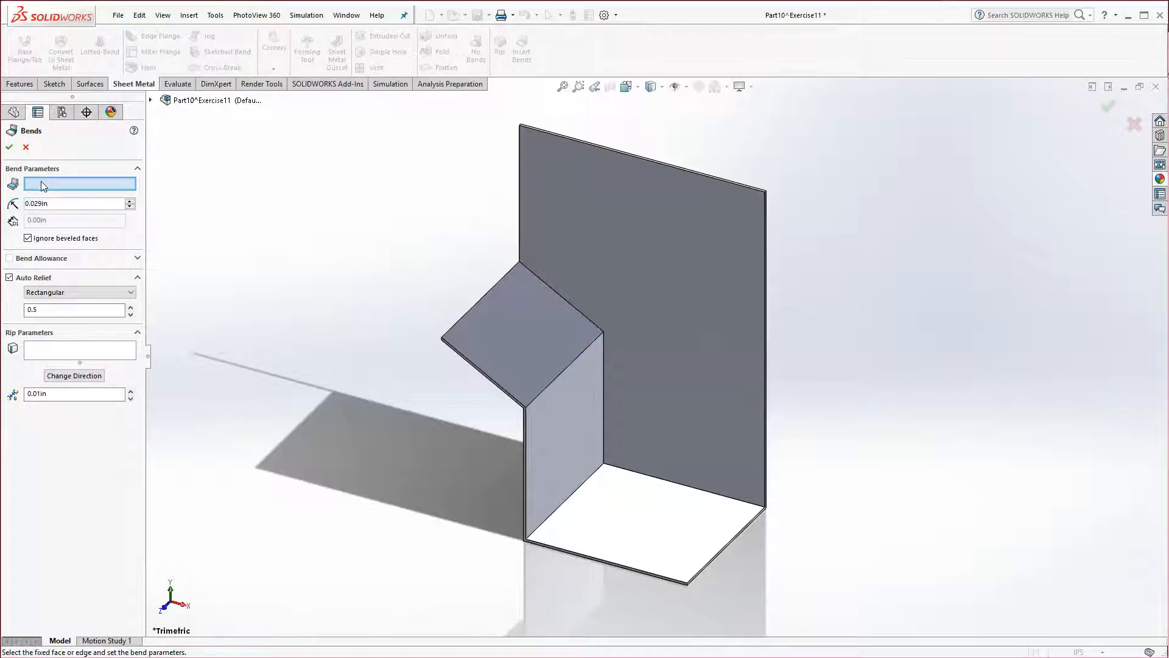
pyautogui.click(664, 520)
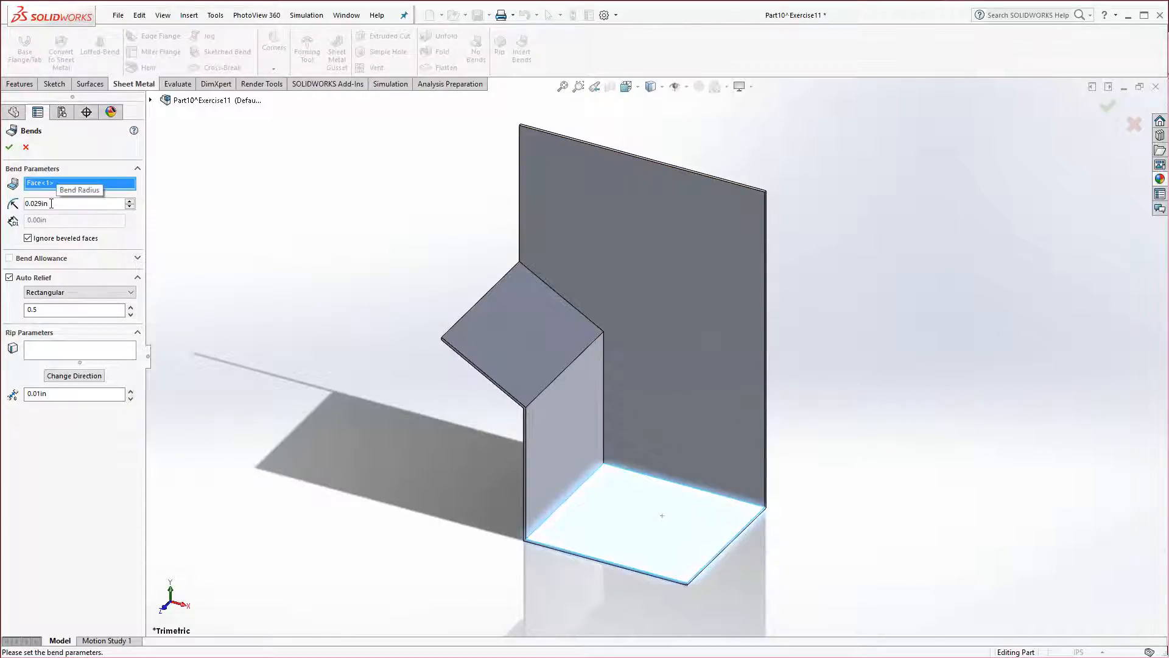
pyautogui.moveTo(51, 203); pyautogui.dragTo(39, 205)
pyautogui.click(54, 203)
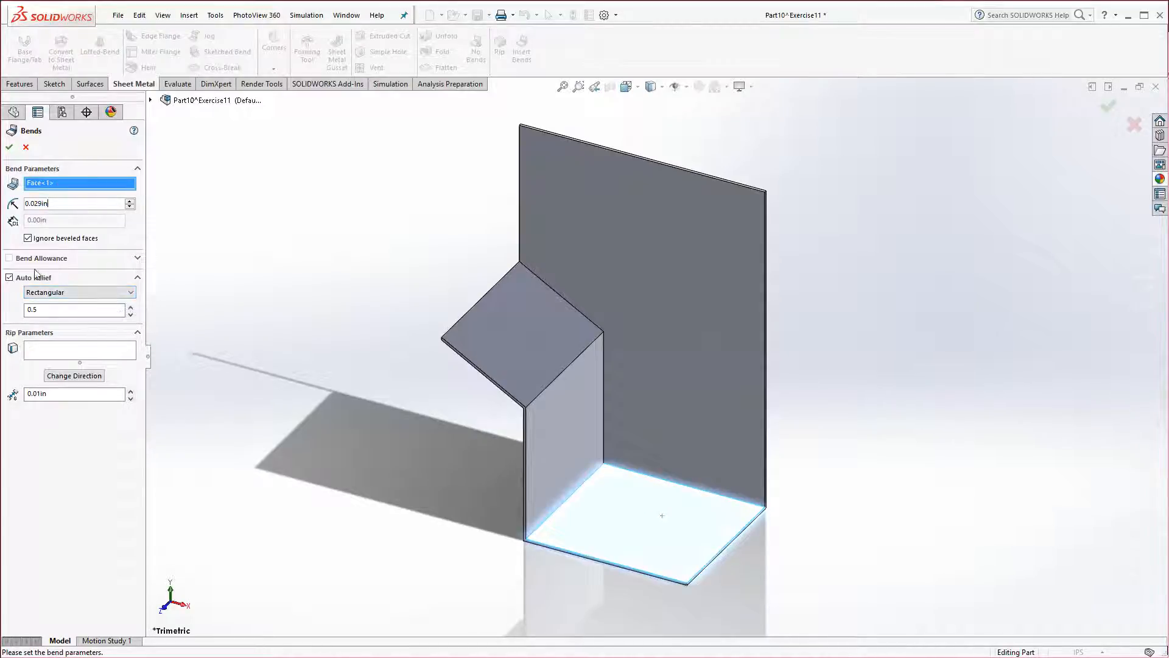
# Expand the bend allowance settings and choose K-Factor as the allowance type.
pyautogui.click(136, 258)
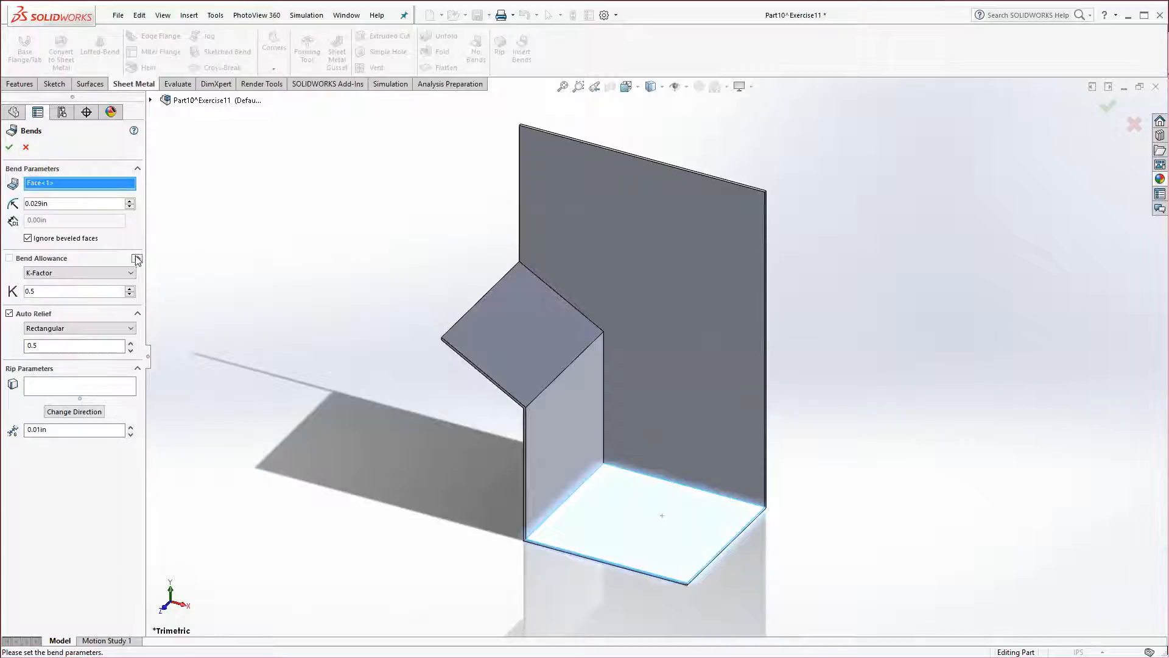
pyautogui.click(79, 273)
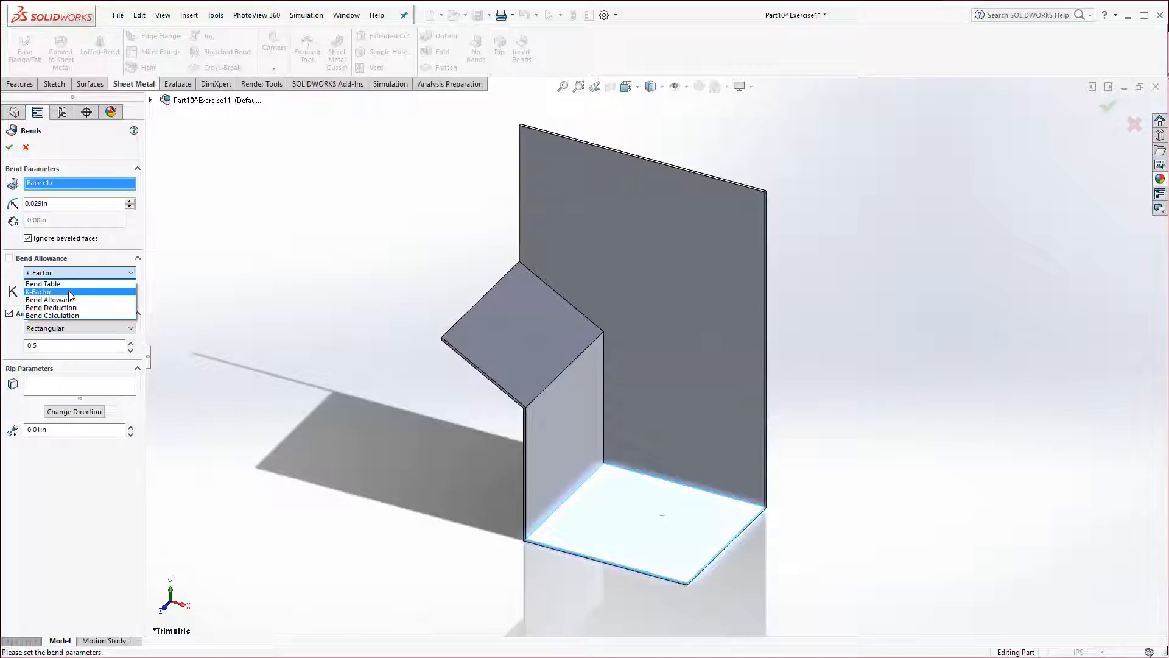
pyautogui.click(76, 291)
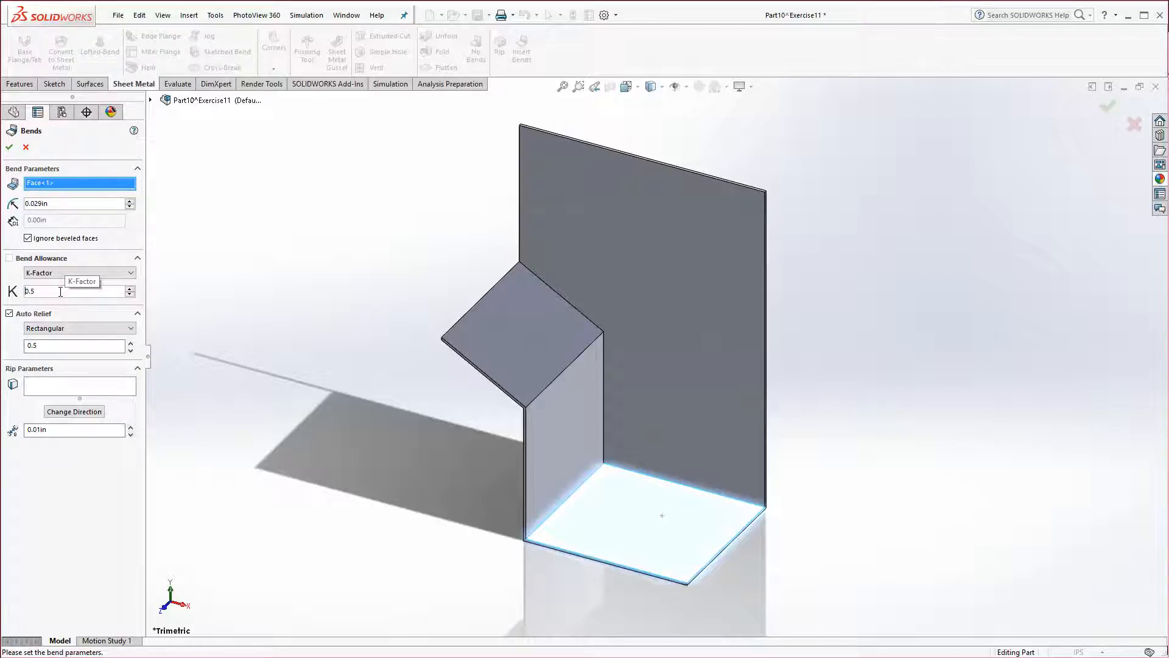
pyautogui.click(60, 292)
pyautogui.click(50, 274)
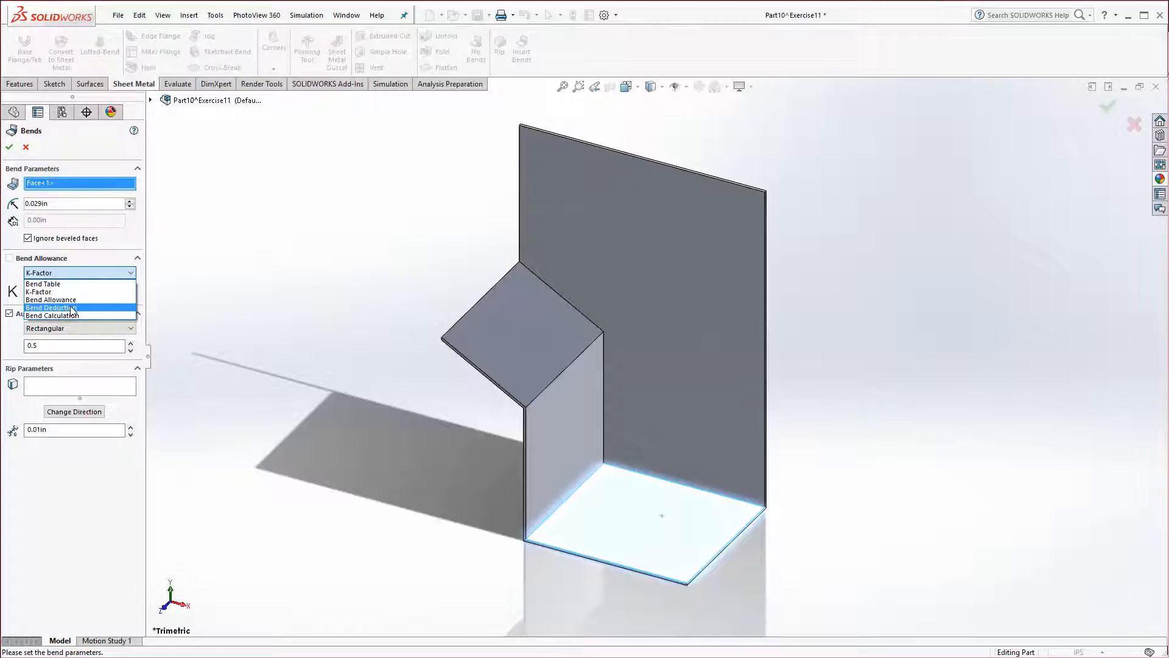
pyautogui.click(101, 267)
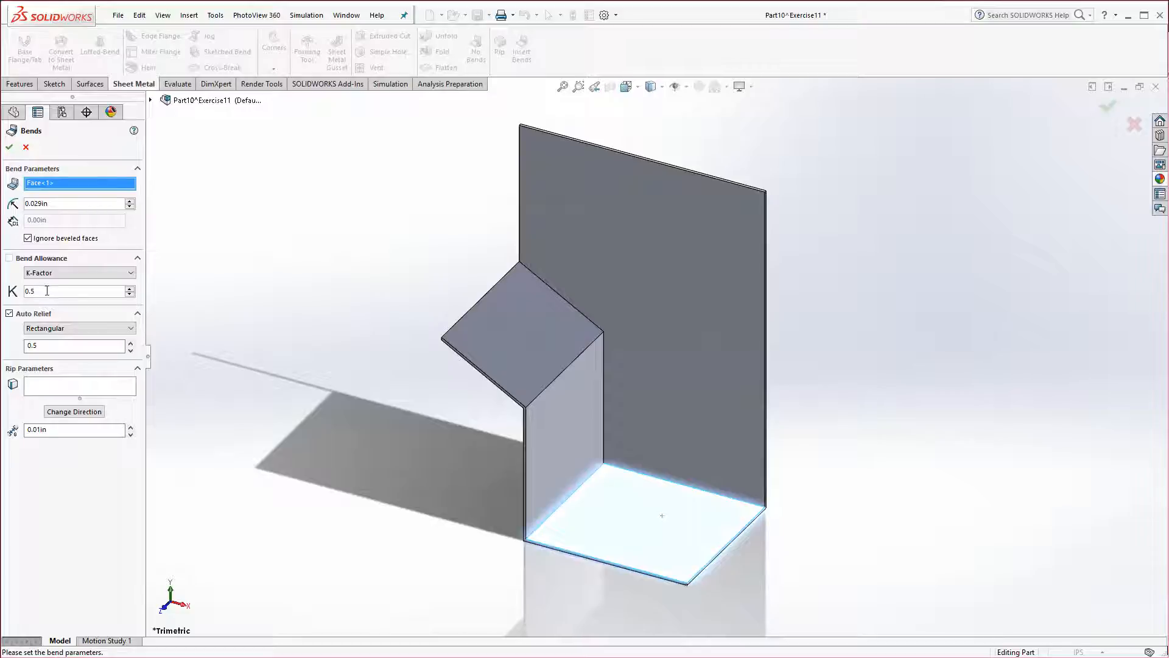
pyautogui.moveTo(31, 292); pyautogui.dragTo(68, 291)
# Look up K-Factor in the help for the Bends command and read its bend allowance formula.
pyautogui.click(134, 132)
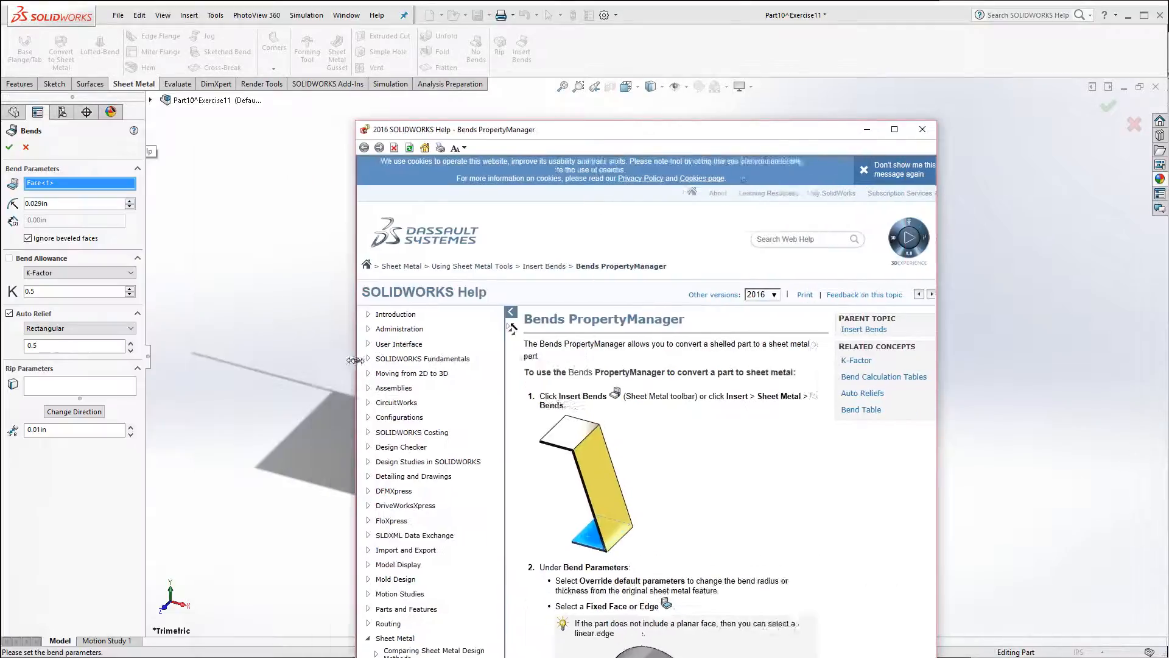
pyautogui.moveTo(294, 356); pyautogui.dragTo(248, 355)
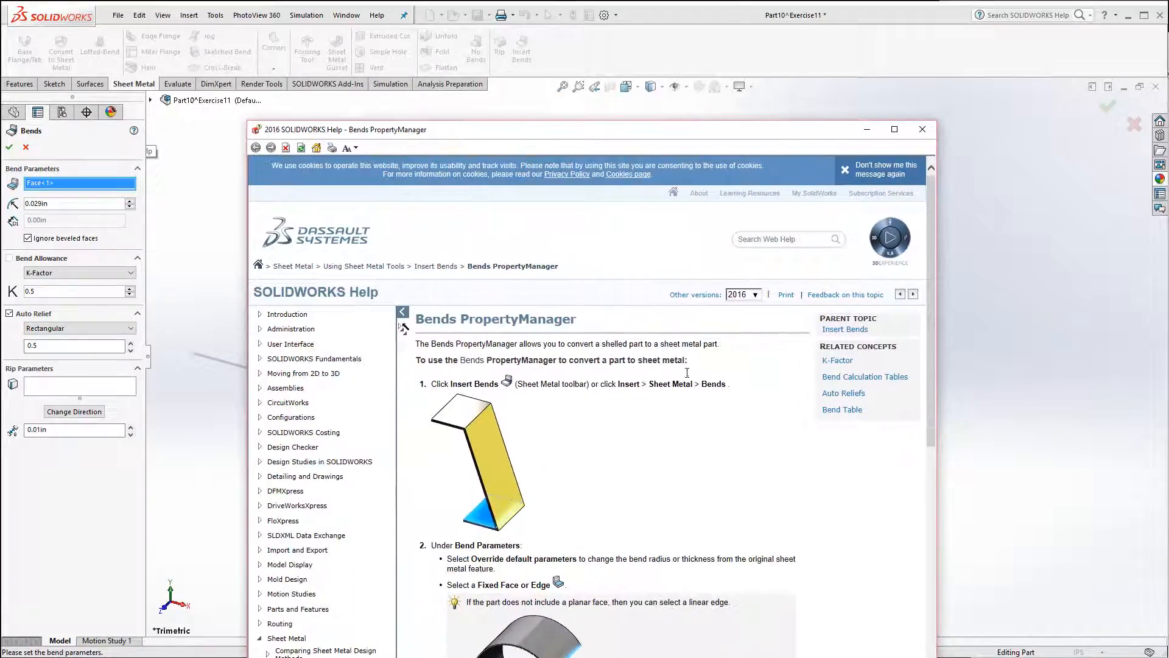
pyautogui.click(836, 362)
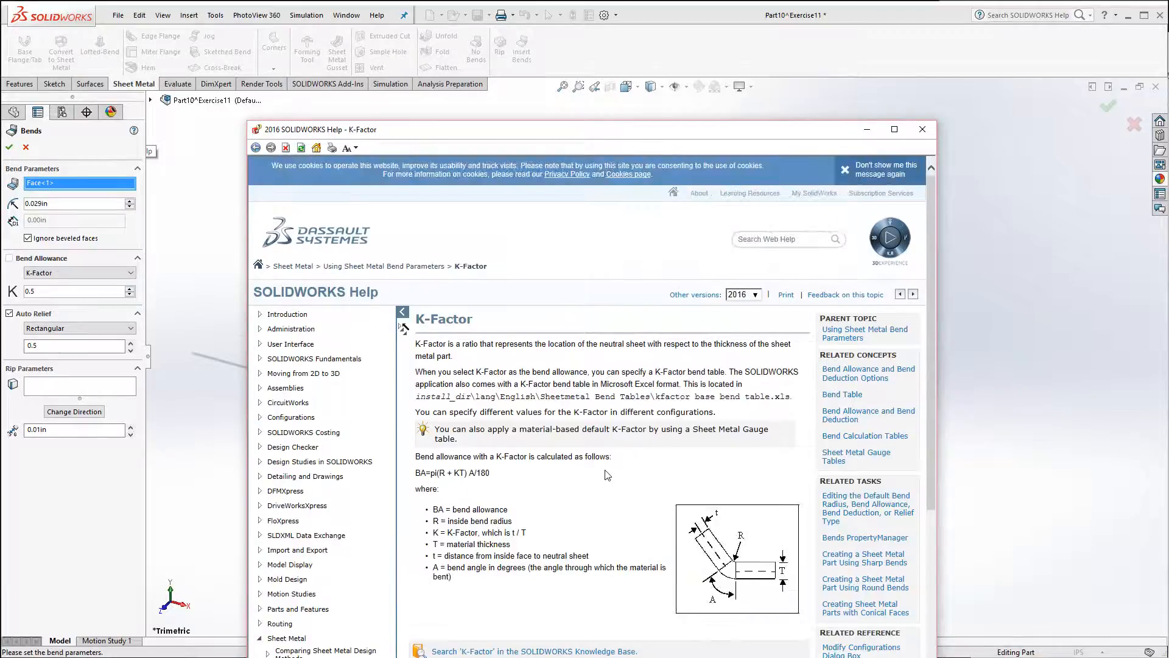
pyautogui.scroll(-3, 607, 475)
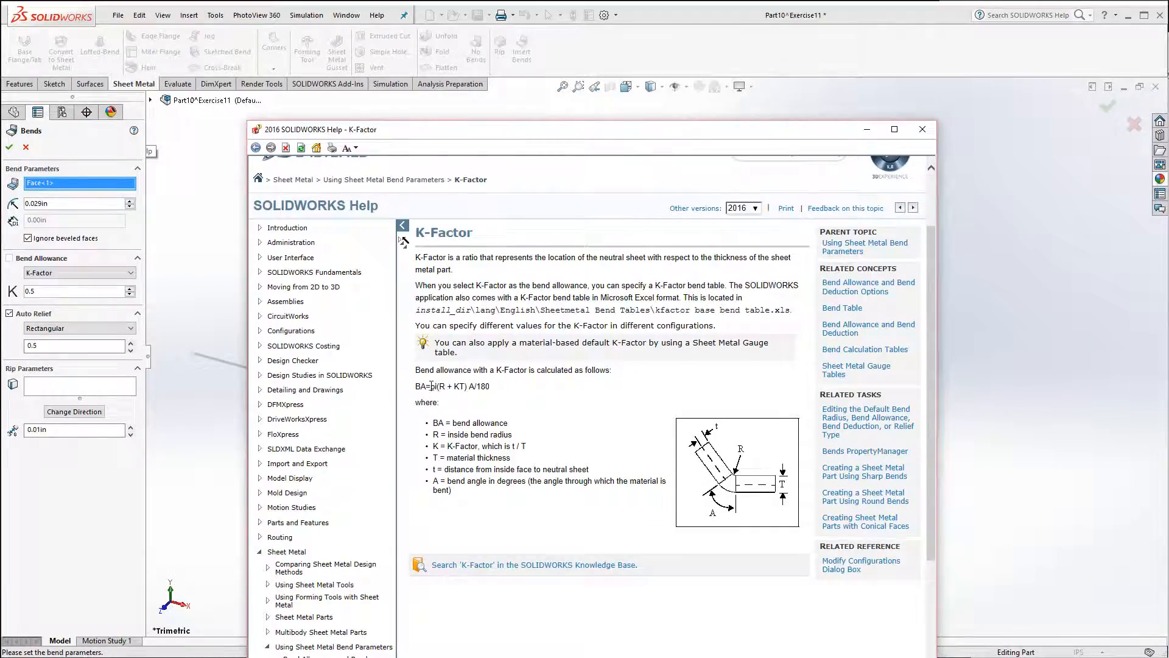
pyautogui.moveTo(431, 386); pyautogui.dragTo(491, 386)
pyautogui.click(701, 473)
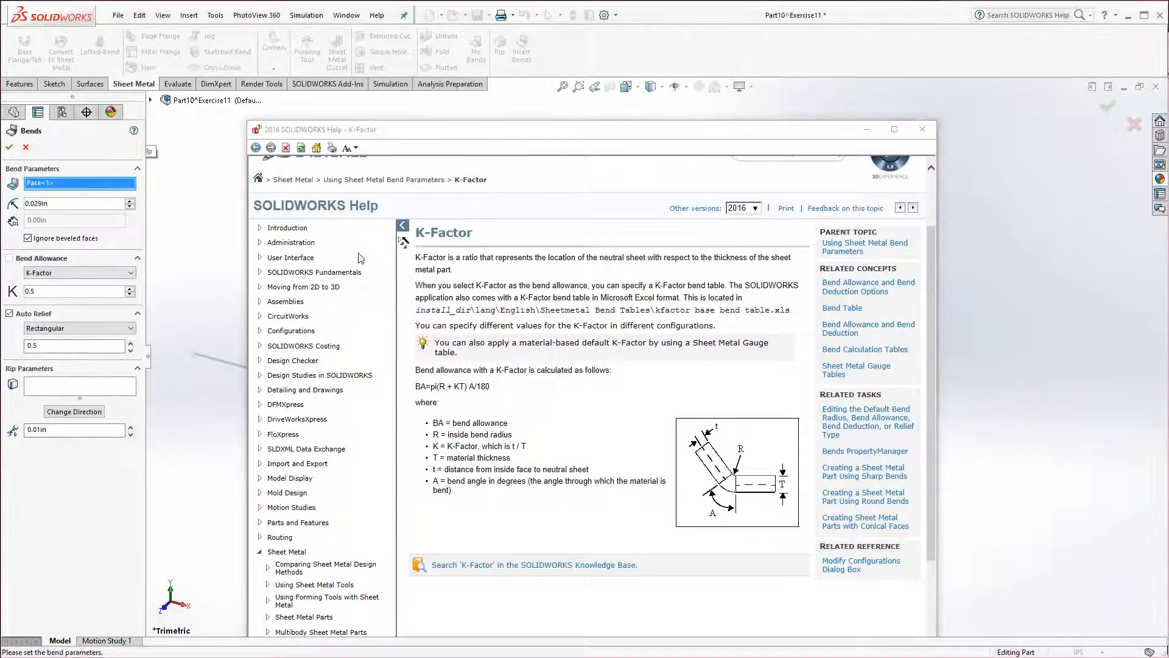
pyautogui.click(922, 129)
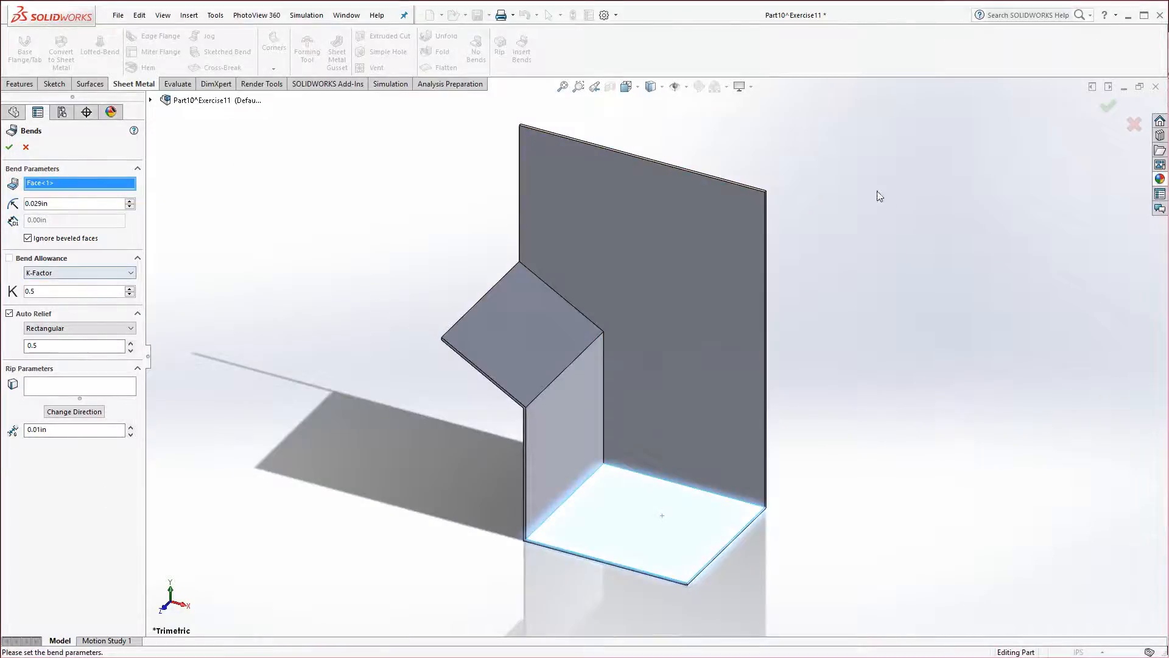
# Set the bend allowance K-Factor to 0.34 and show the available auto relief types.
pyautogui.doubleClick(35, 291)
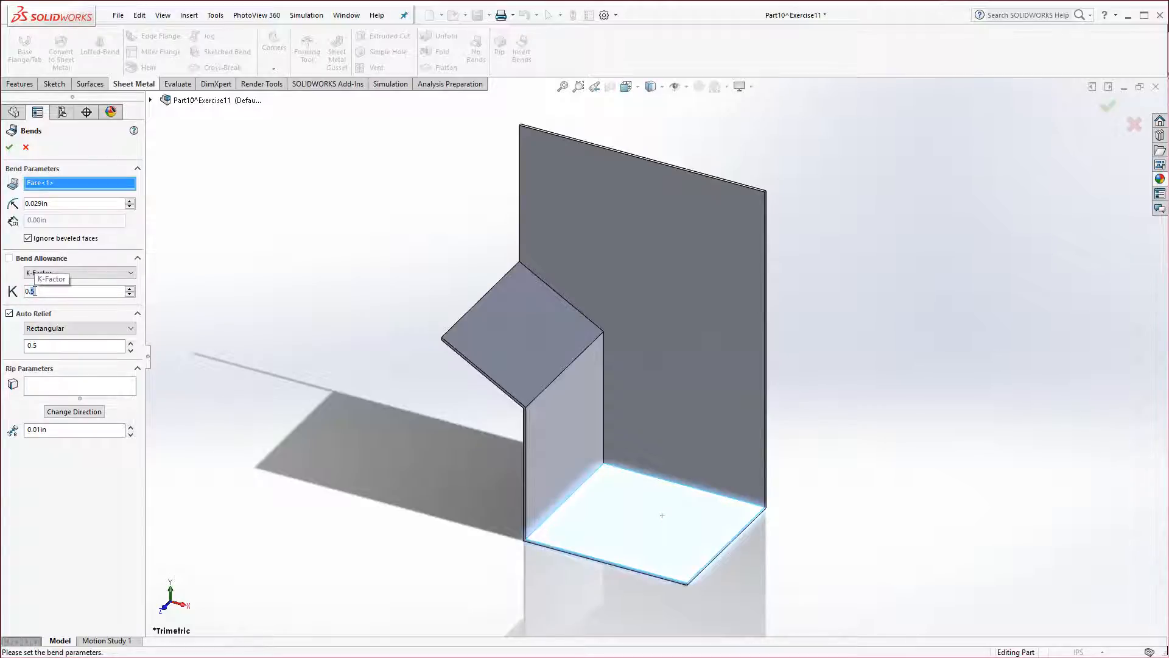
pyautogui.write('0.34')
pyautogui.click(61, 332)
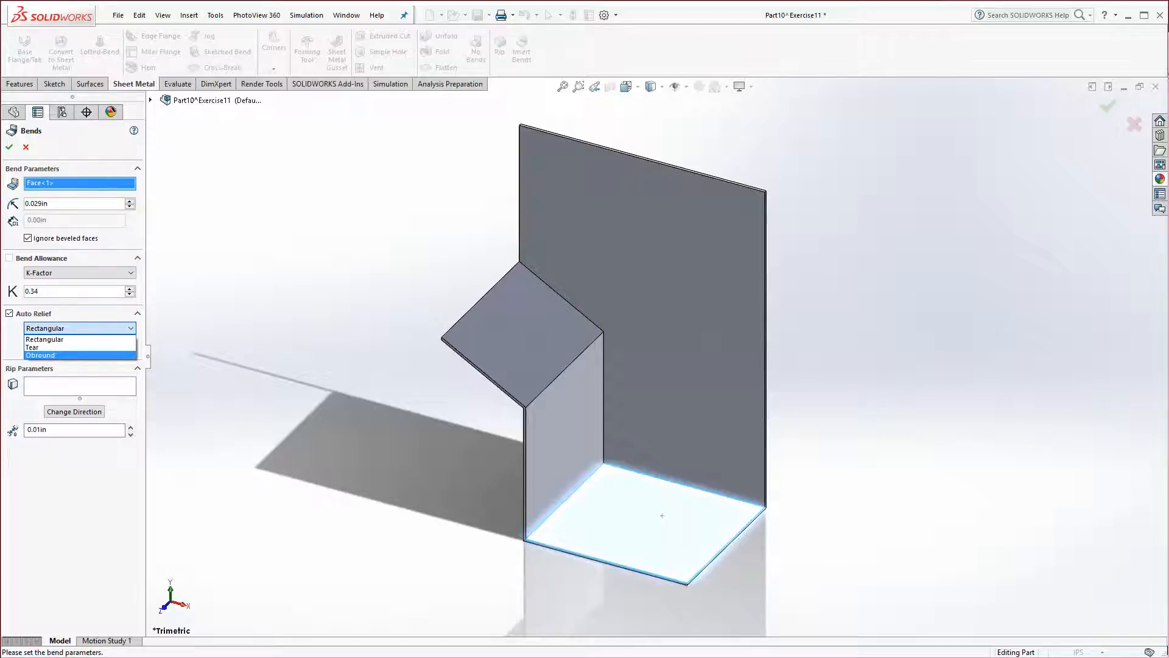
# Search the help for "obround" and read the relief types in the Converting a Solid Part to a Sheet Metal Part article.
pyautogui.hotkey('alt', 'Tab')
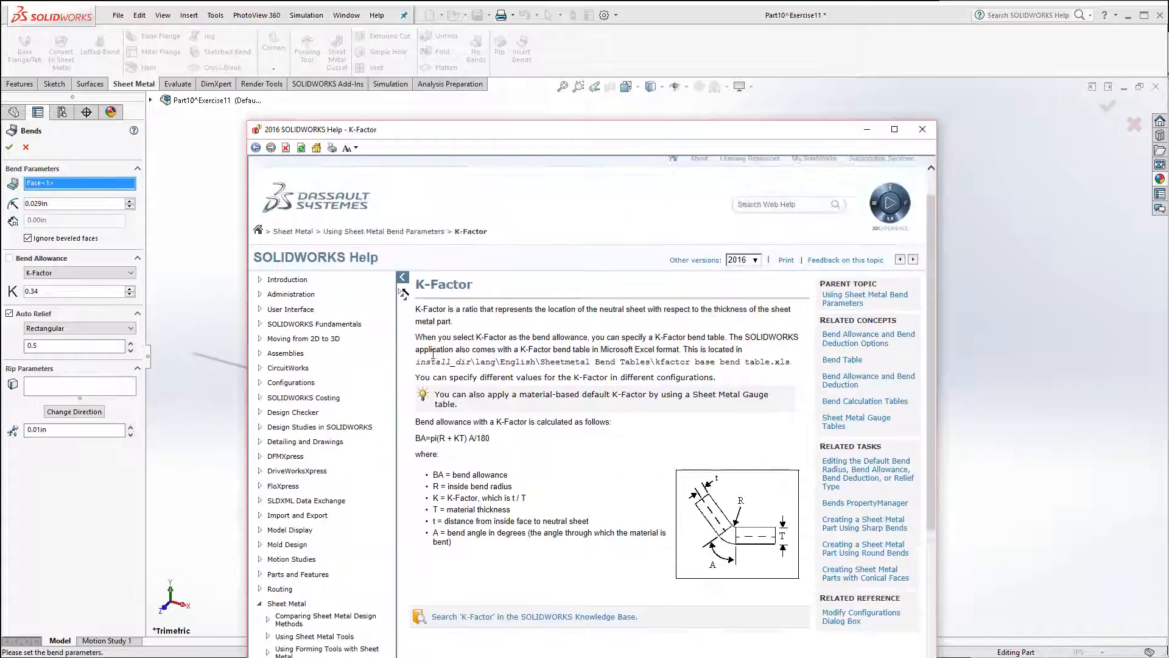
pyautogui.click(778, 237)
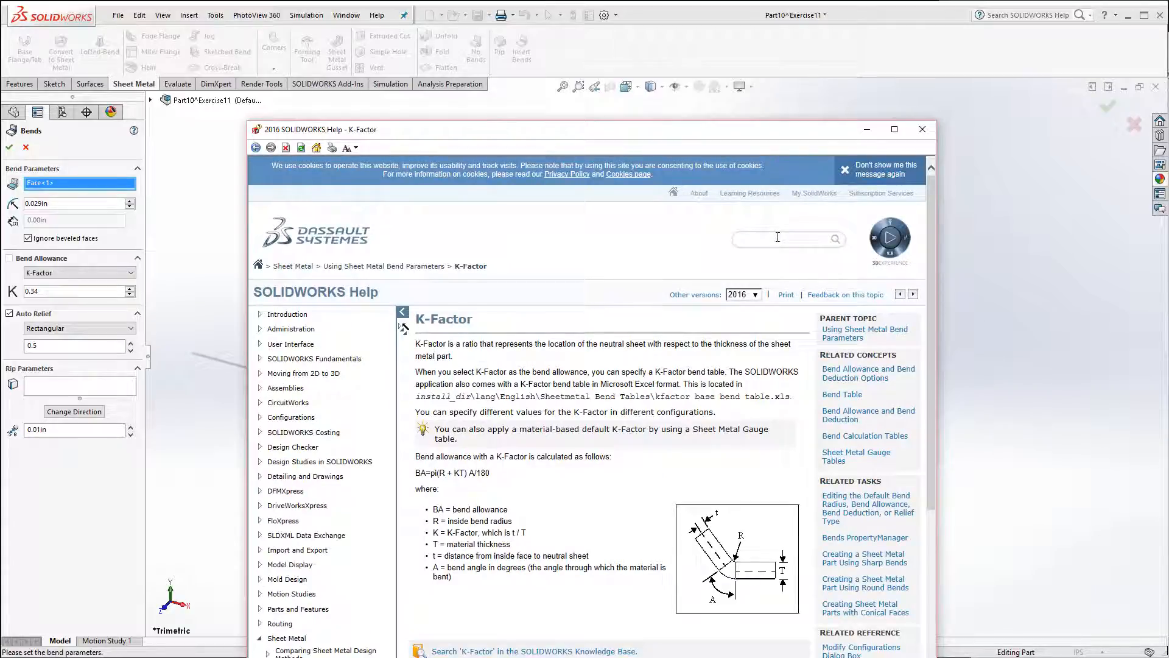
pyautogui.write('obround')
pyautogui.press('Return')
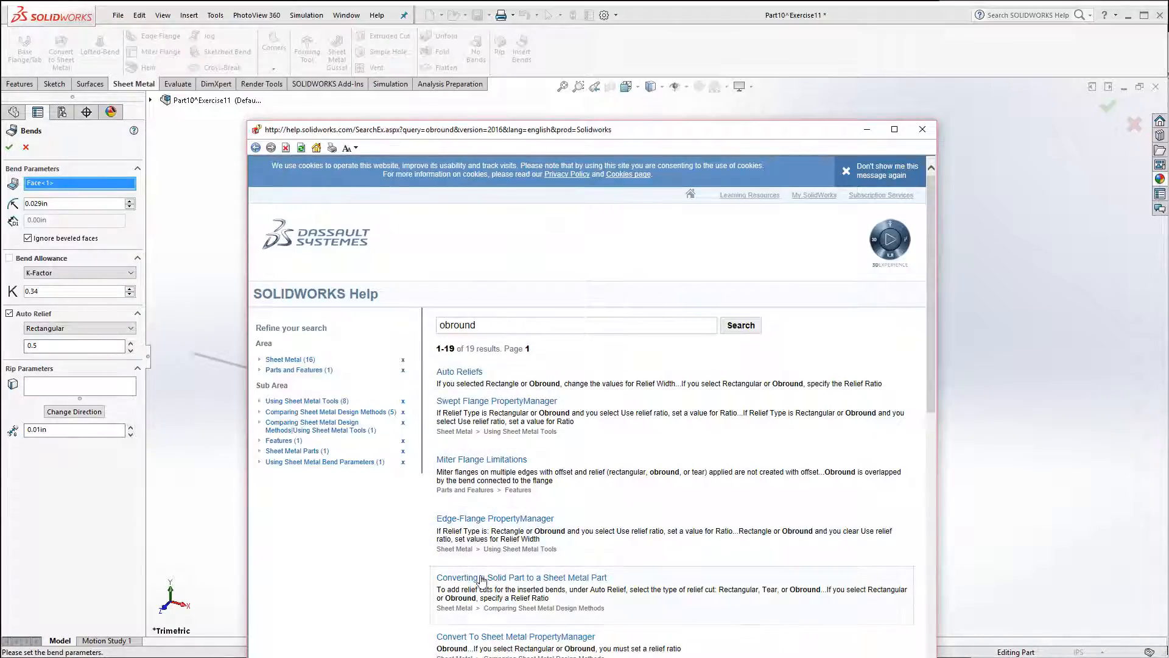
pyautogui.click(481, 577)
pyautogui.scroll(-10, 517, 536)
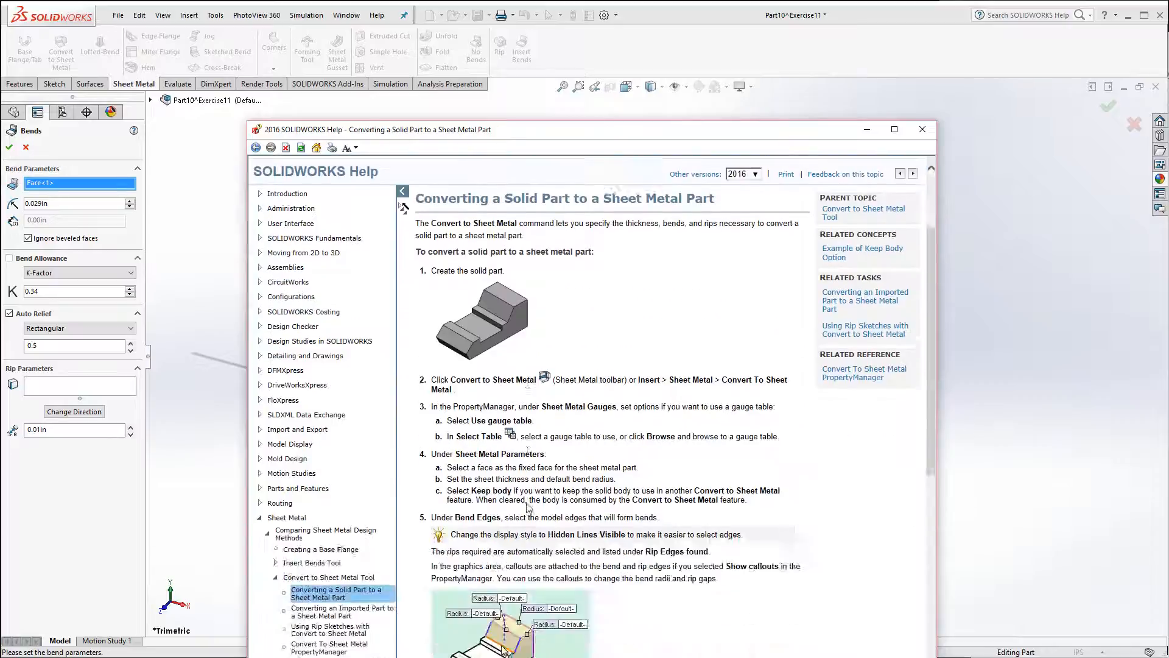
pyautogui.scroll(3, 529, 508)
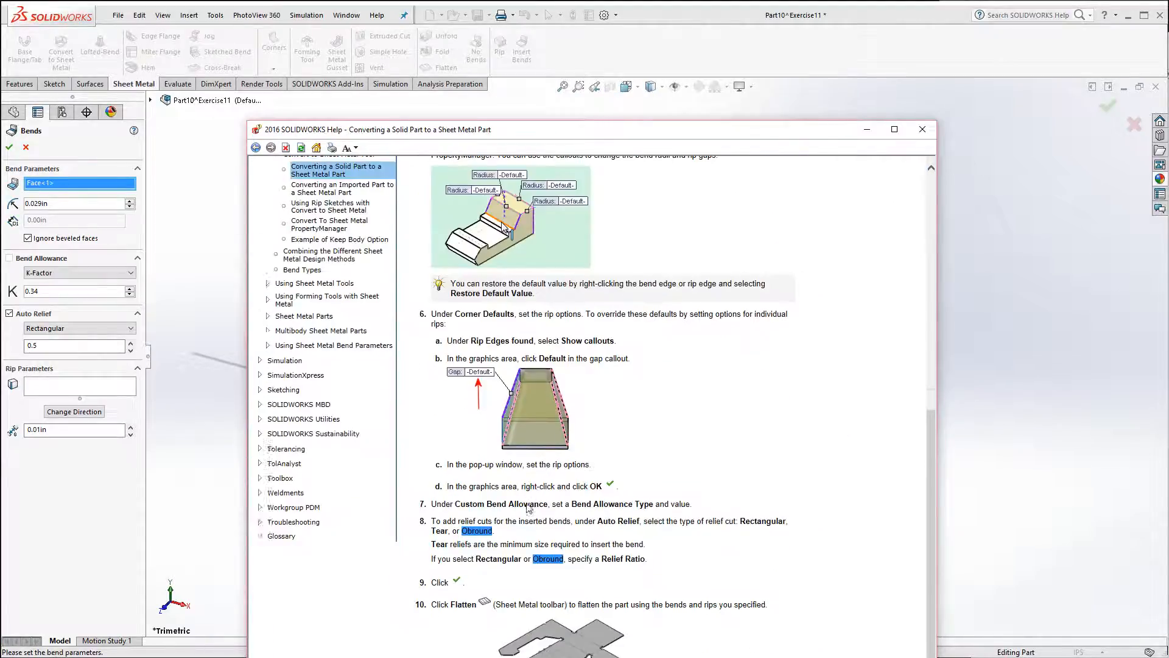
pyautogui.scroll(-3, 520, 528)
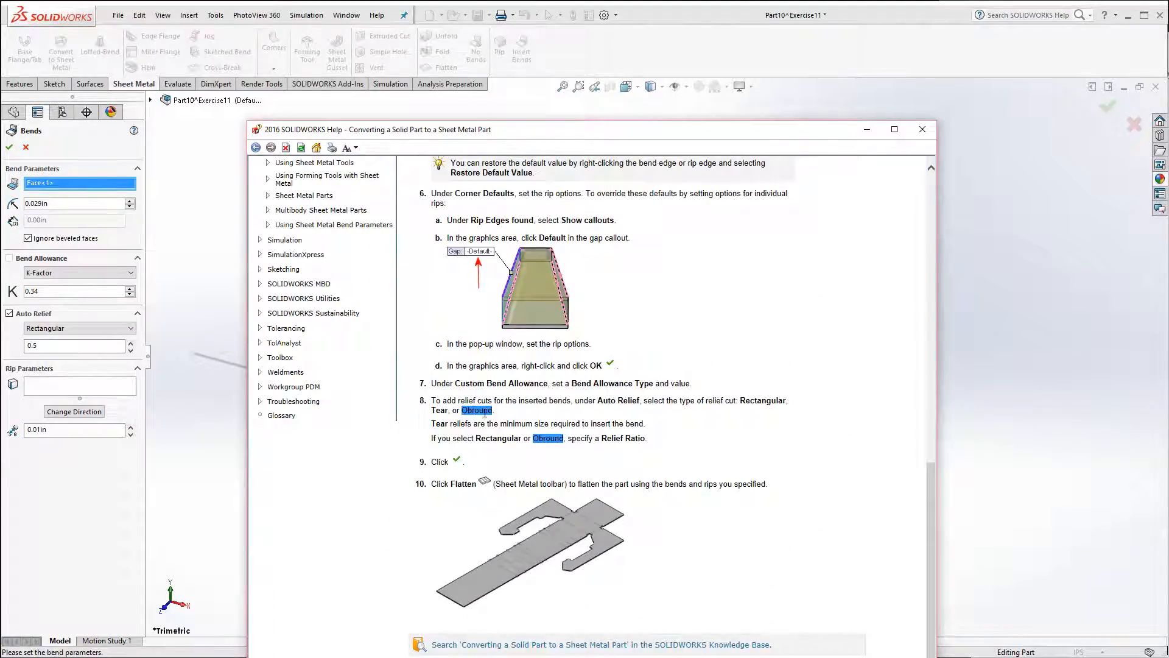
pyautogui.scroll(2, 697, 462)
pyautogui.scroll(15, 697, 463)
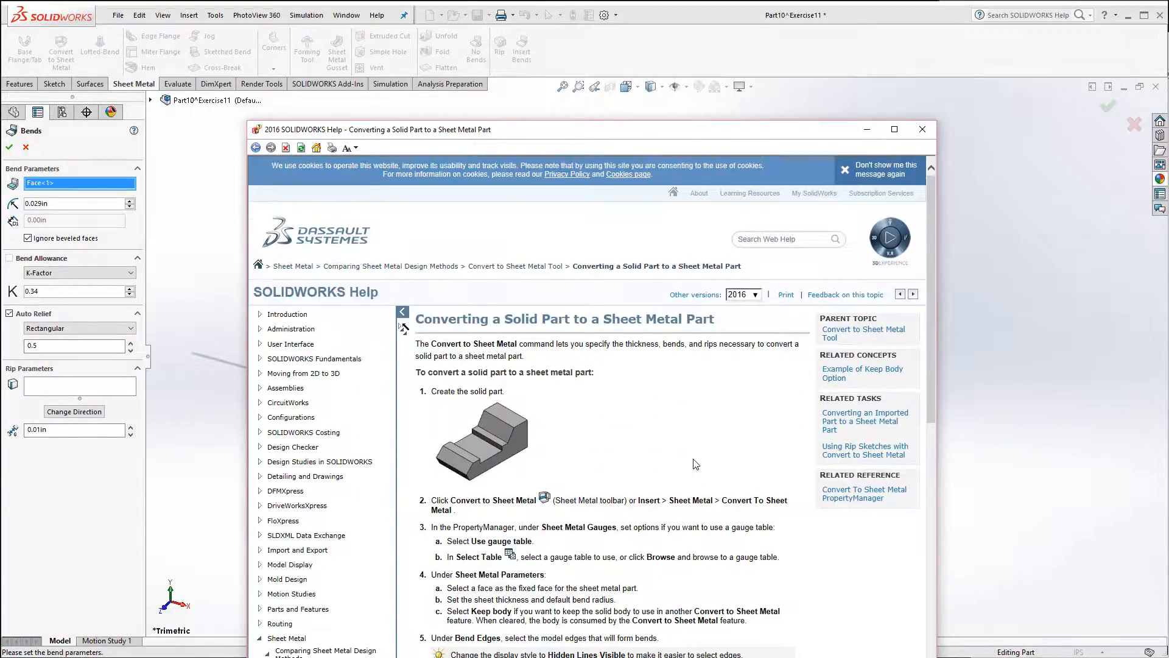
# Search the help for "rectangular re" and return to the bend settings.
pyautogui.click(785, 238)
pyautogui.write('rectangular re')
pyautogui.press('Return')
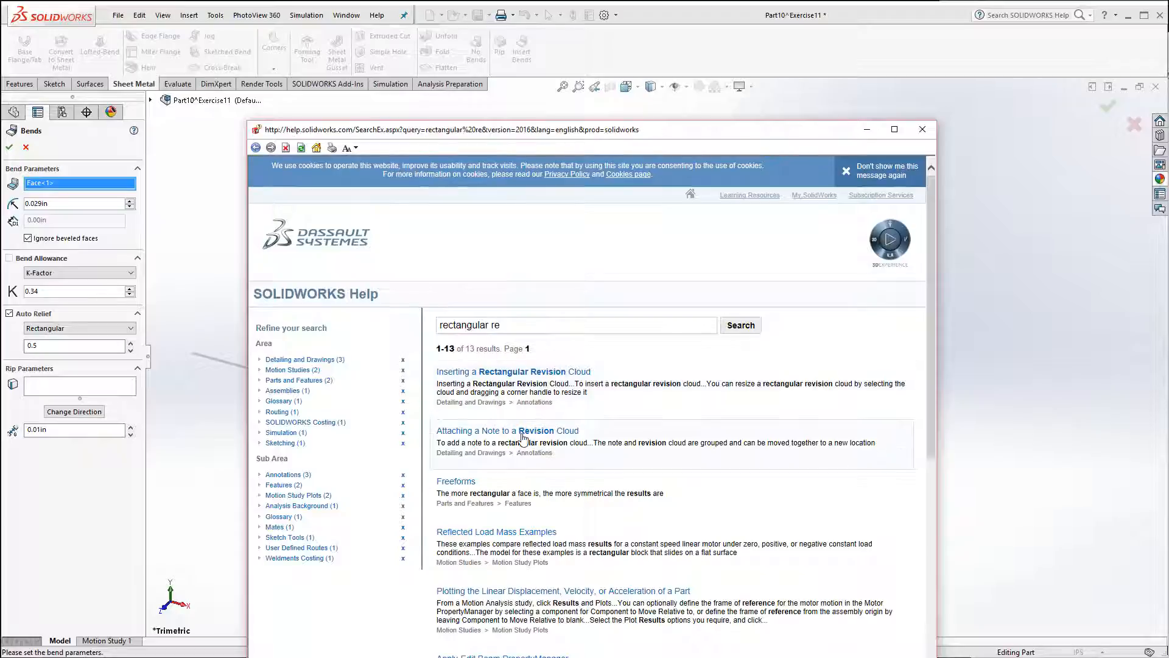
pyautogui.click(868, 134)
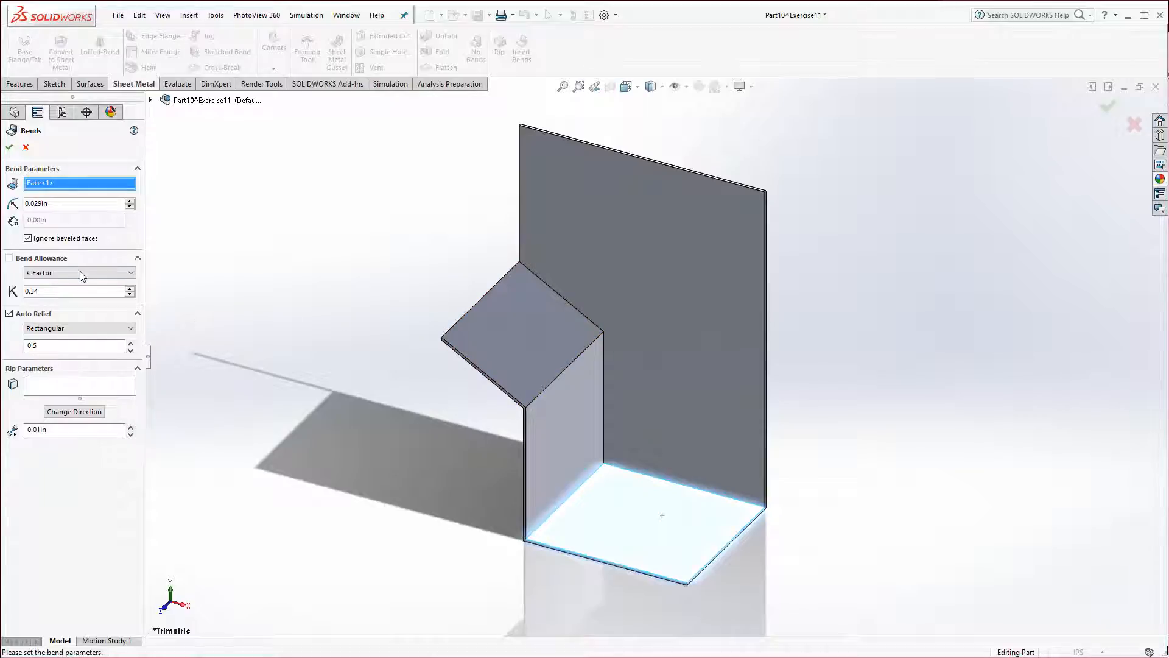
# Choose Rectangular auto relief and add the back wall's inner edges with the angled and vertical flanges as rip edges.
pyautogui.click(82, 330)
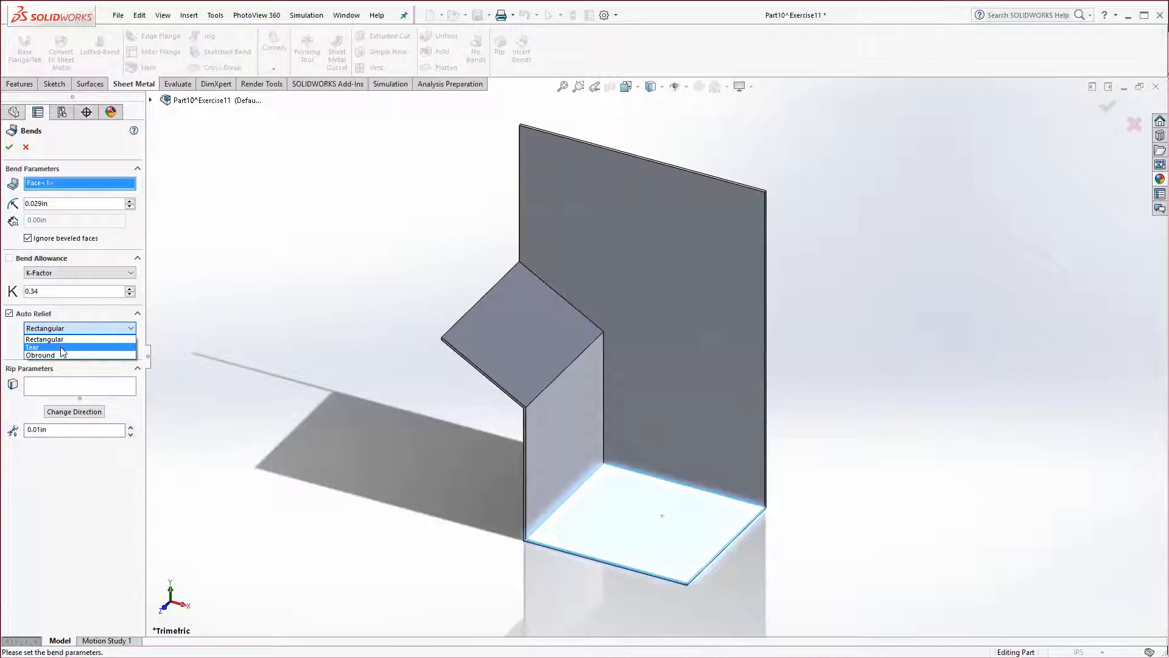
pyautogui.click(56, 339)
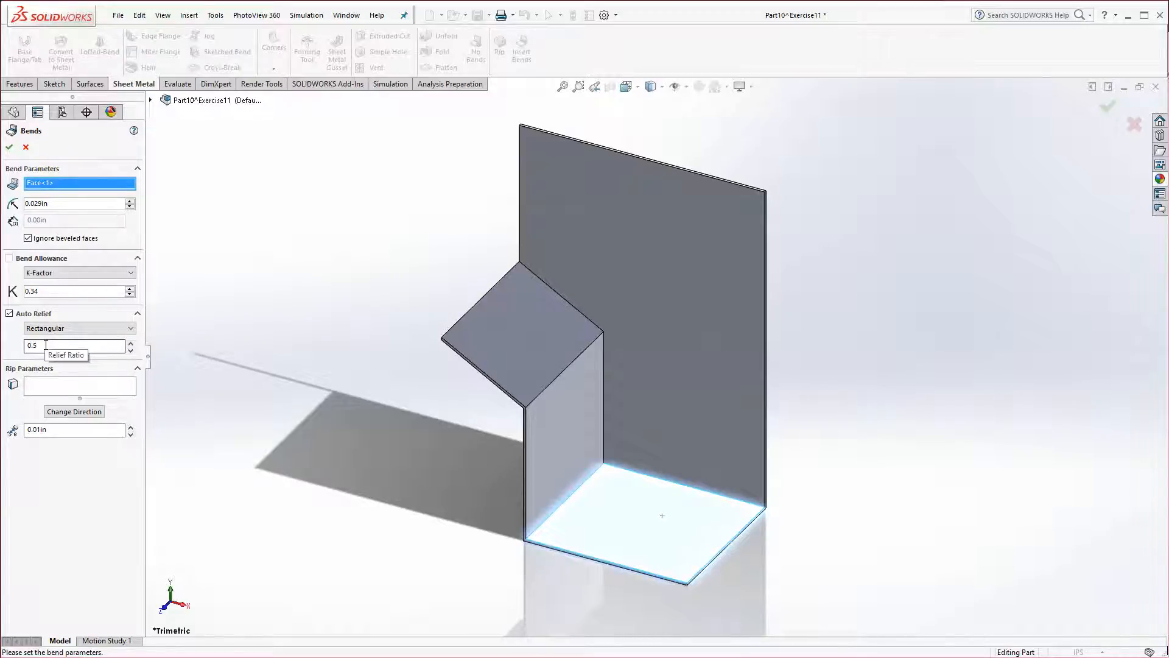
pyautogui.click(55, 387)
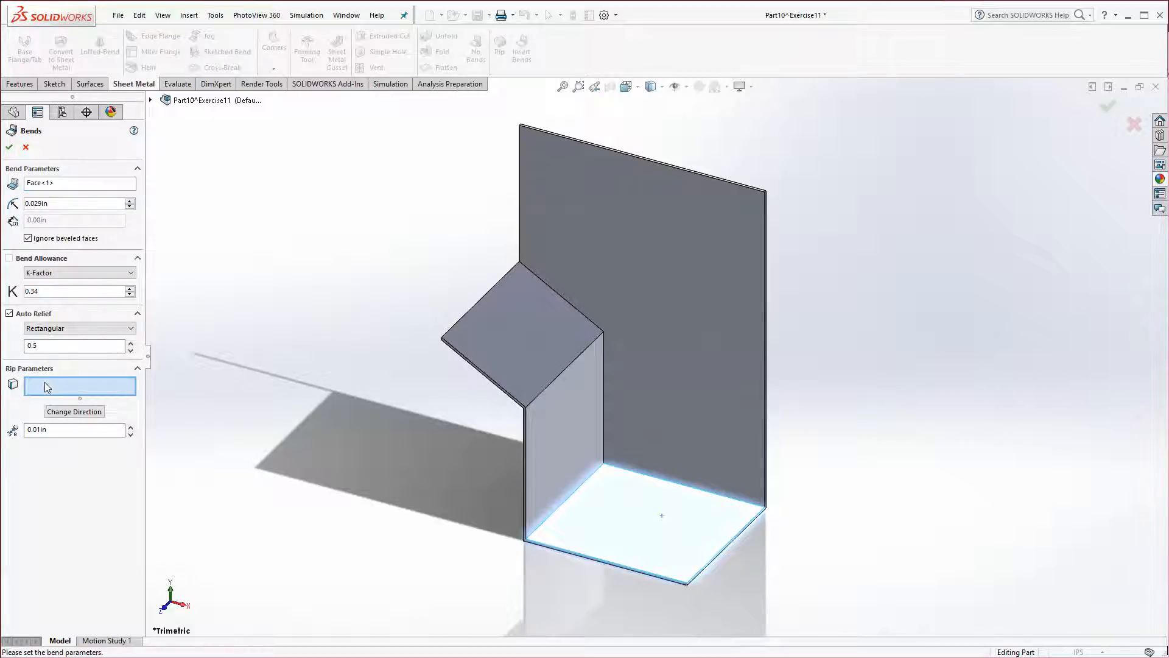
pyautogui.click(571, 309)
pyautogui.click(604, 371)
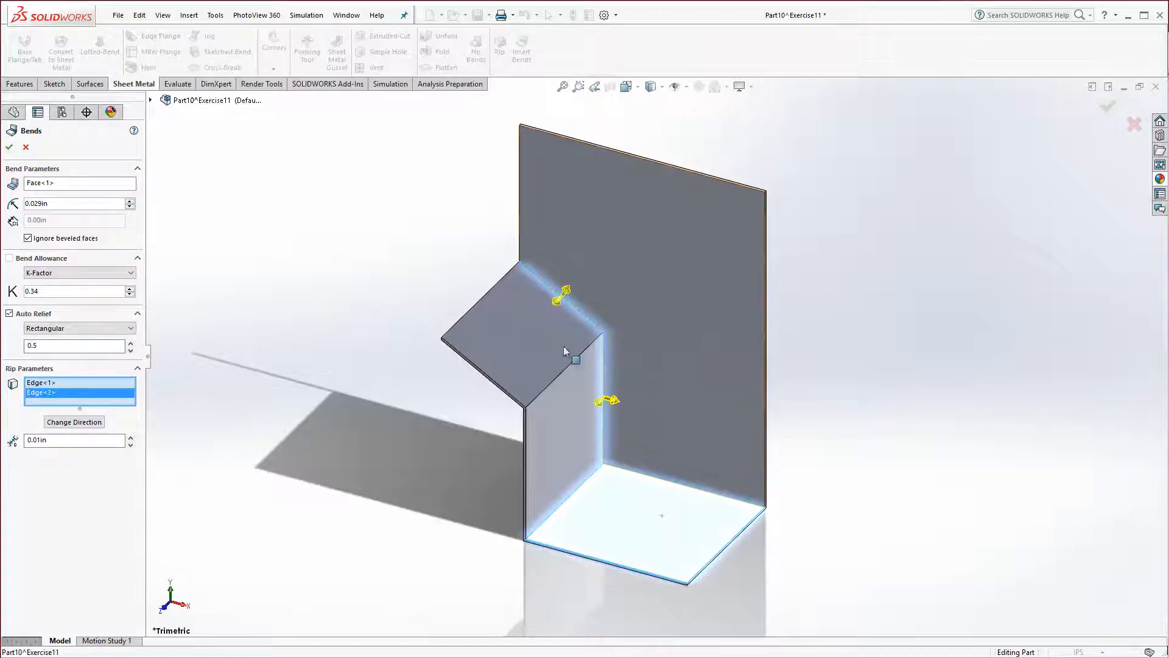
# Make both rips single-direction: the sloped edge's toward the angled flange and the vertical edge's along the back wall.
pyautogui.click(599, 400)
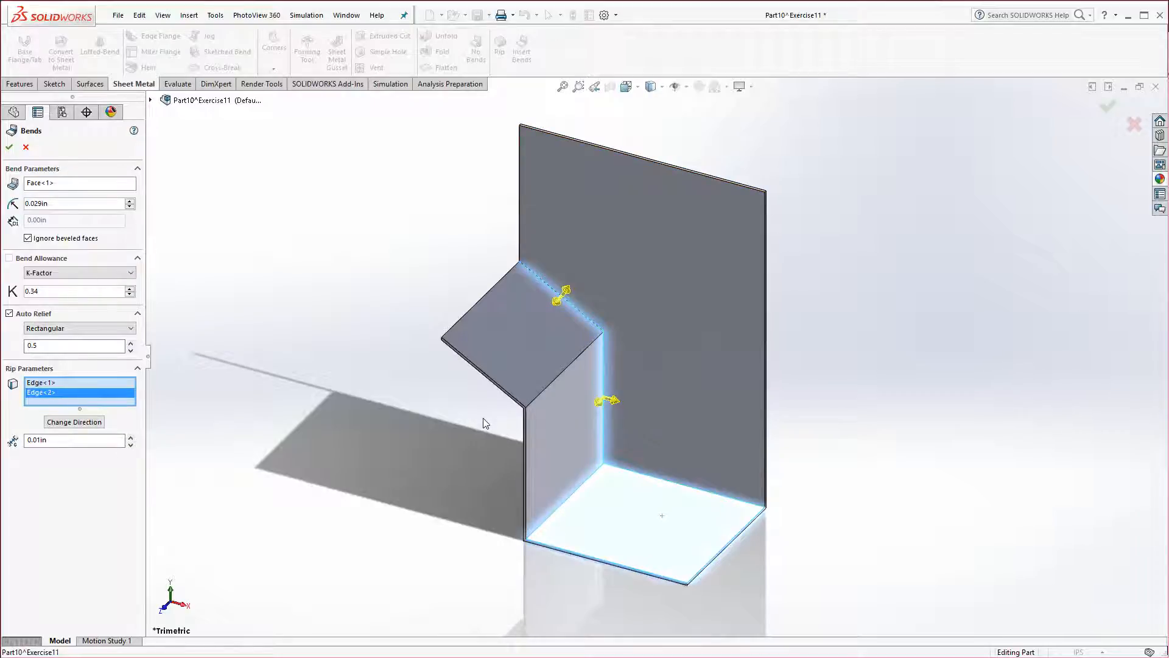
pyautogui.click(566, 293)
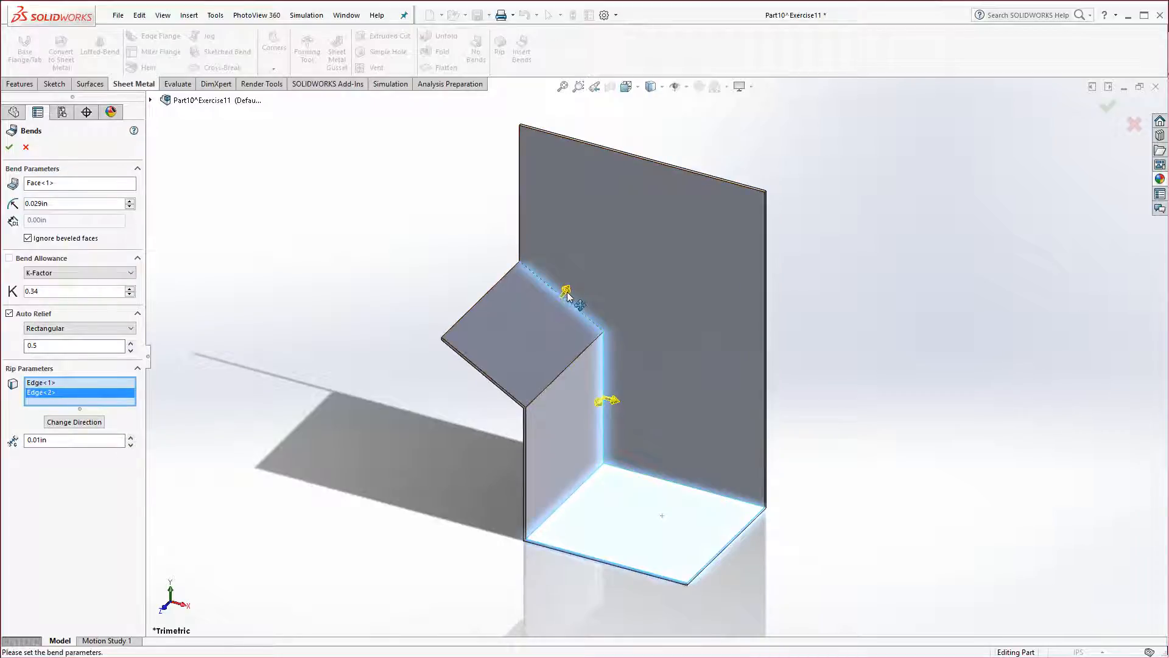
pyautogui.click(607, 400)
pyautogui.click(565, 291)
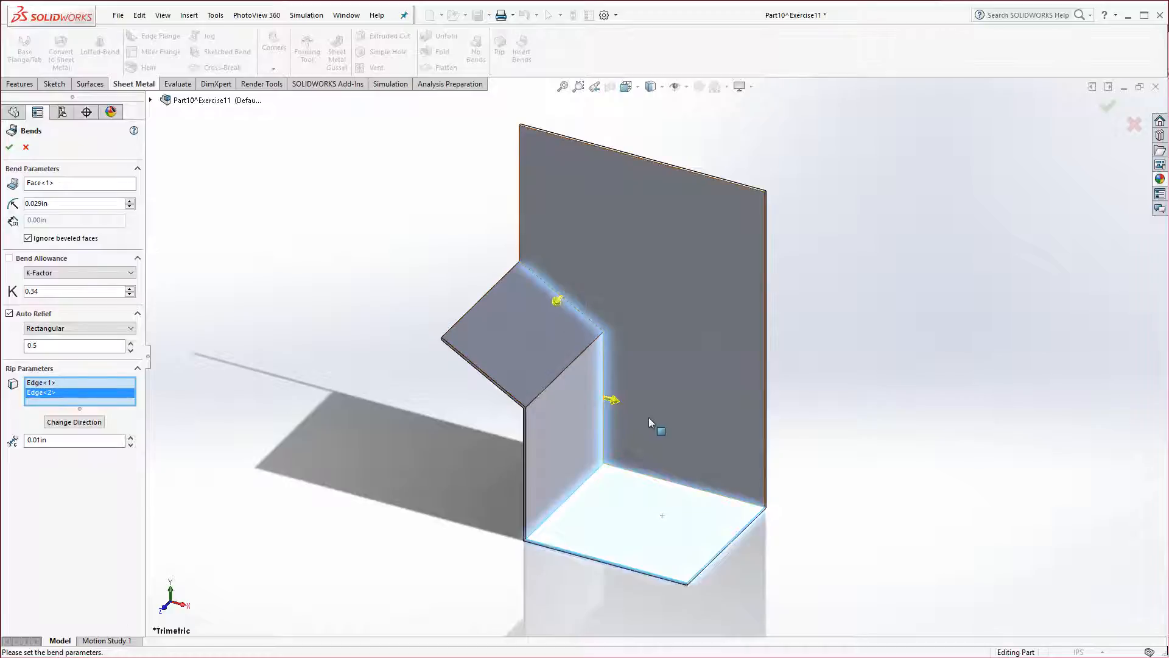
# Set both rip edges to rip in both directions and create the sheet metal bends with the auto relief cuts.
pyautogui.click(612, 400)
pyautogui.click(70, 422)
pyautogui.click(54, 386)
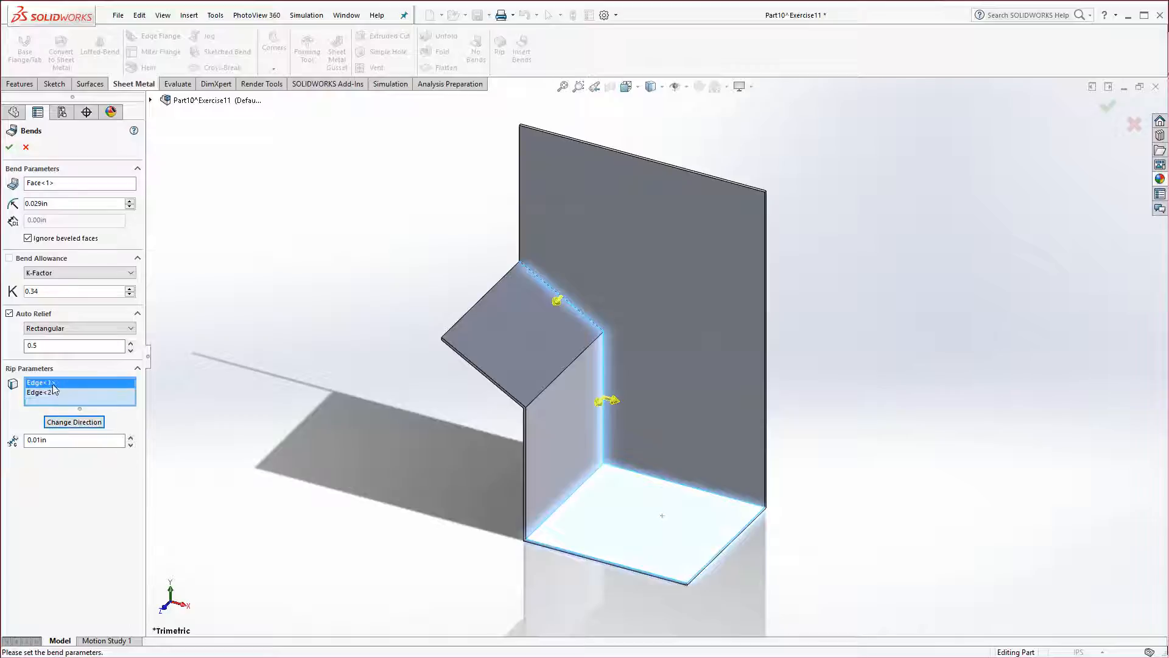
pyautogui.click(75, 421)
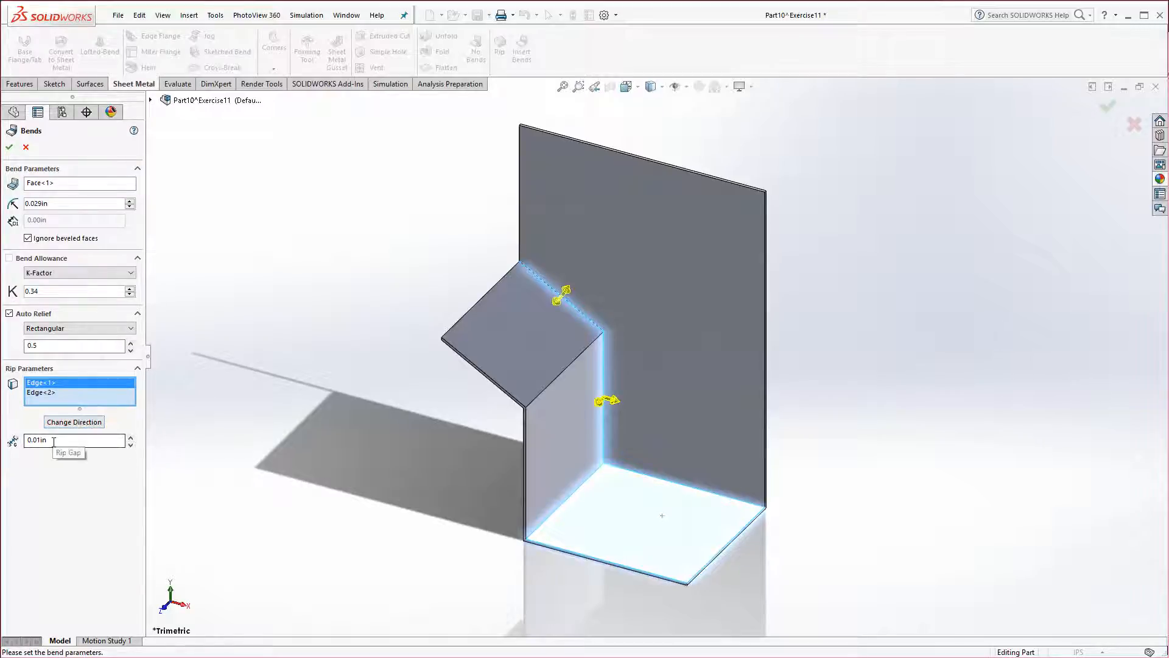
pyautogui.click(9, 147)
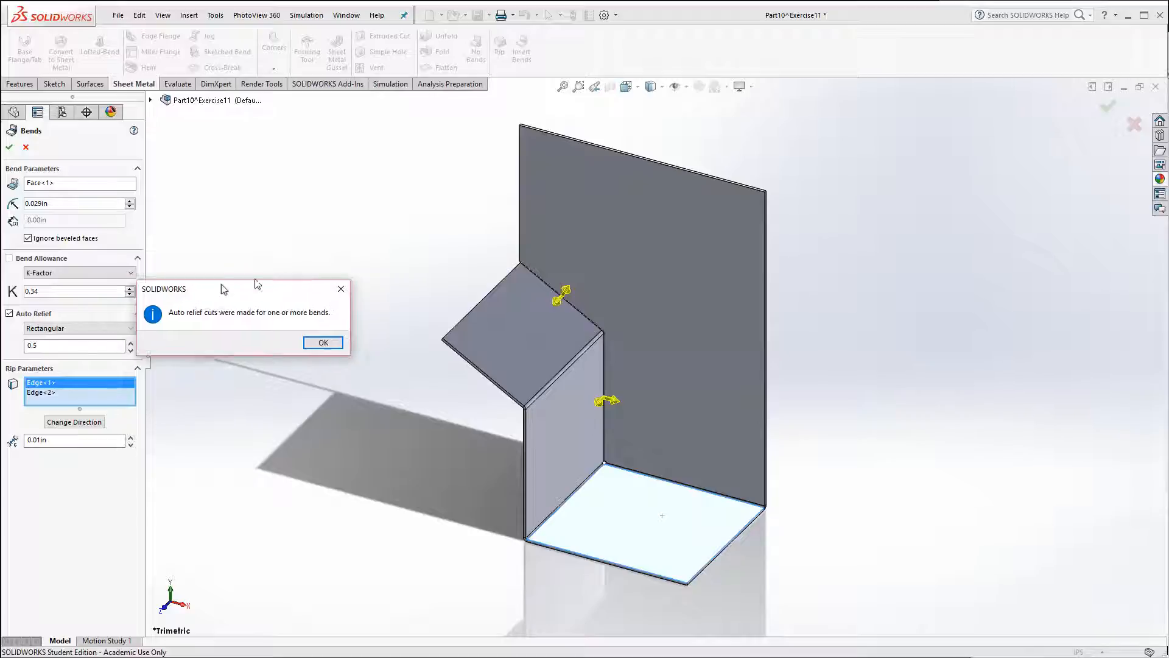
pyautogui.moveTo(256, 283); pyautogui.dragTo(328, 271)
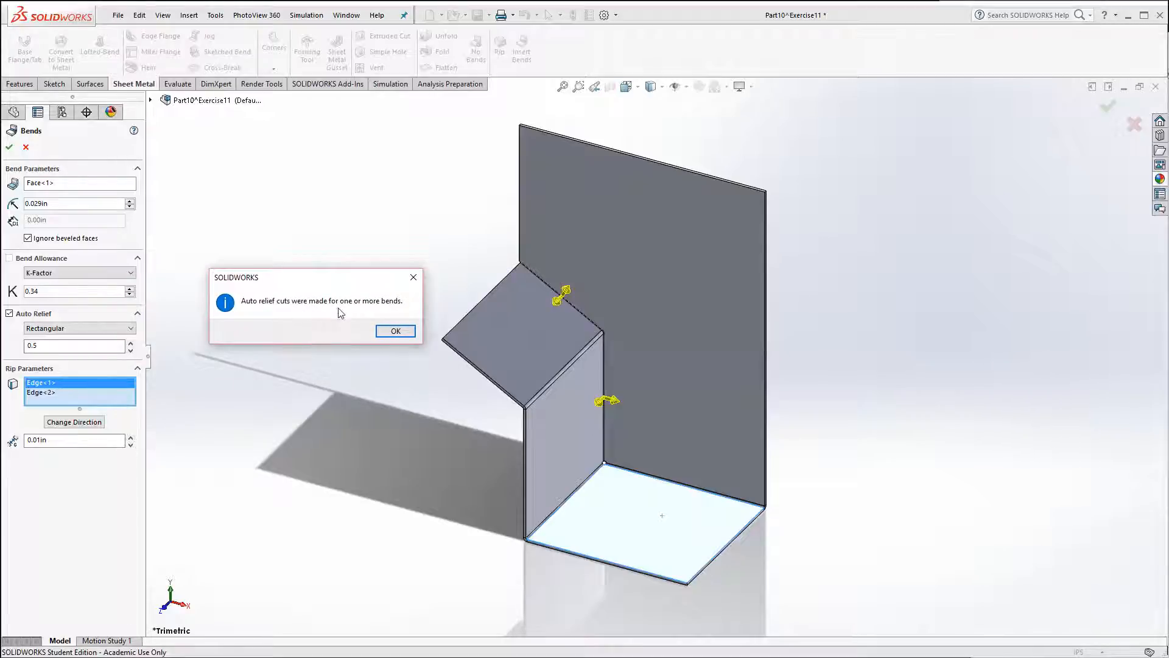
pyautogui.click(393, 330)
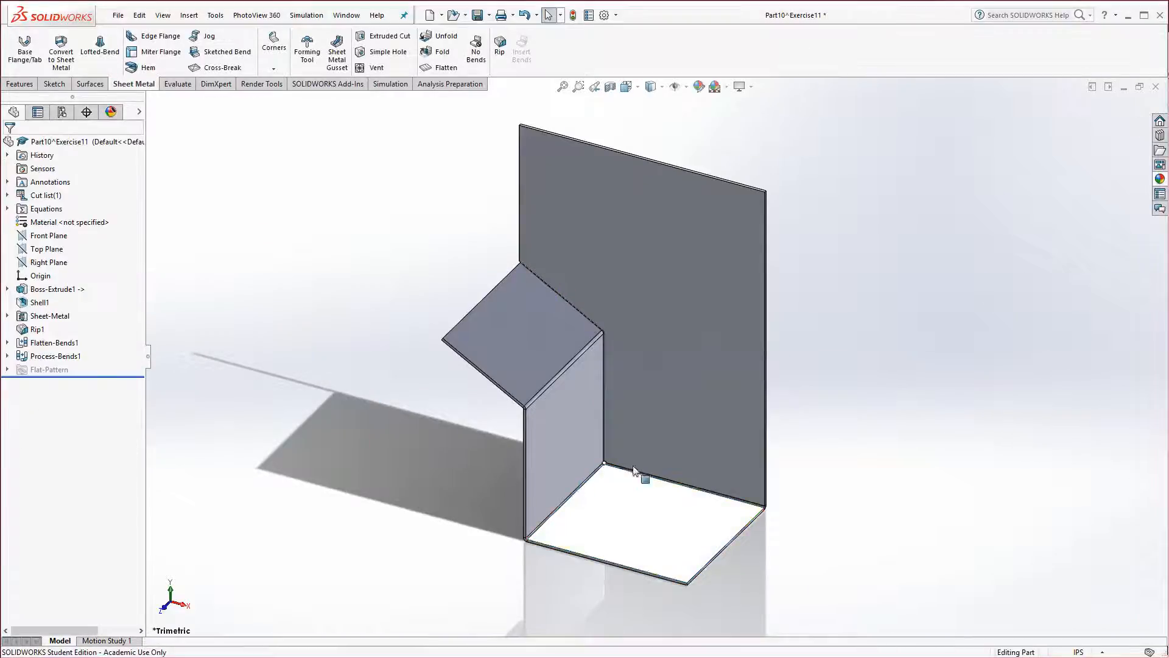
# Examine the corner relief, rip gaps and rounded bends where the base, vertical flange and back wall meet, from inside and outside.
pyautogui.scroll(-10, 633, 469)
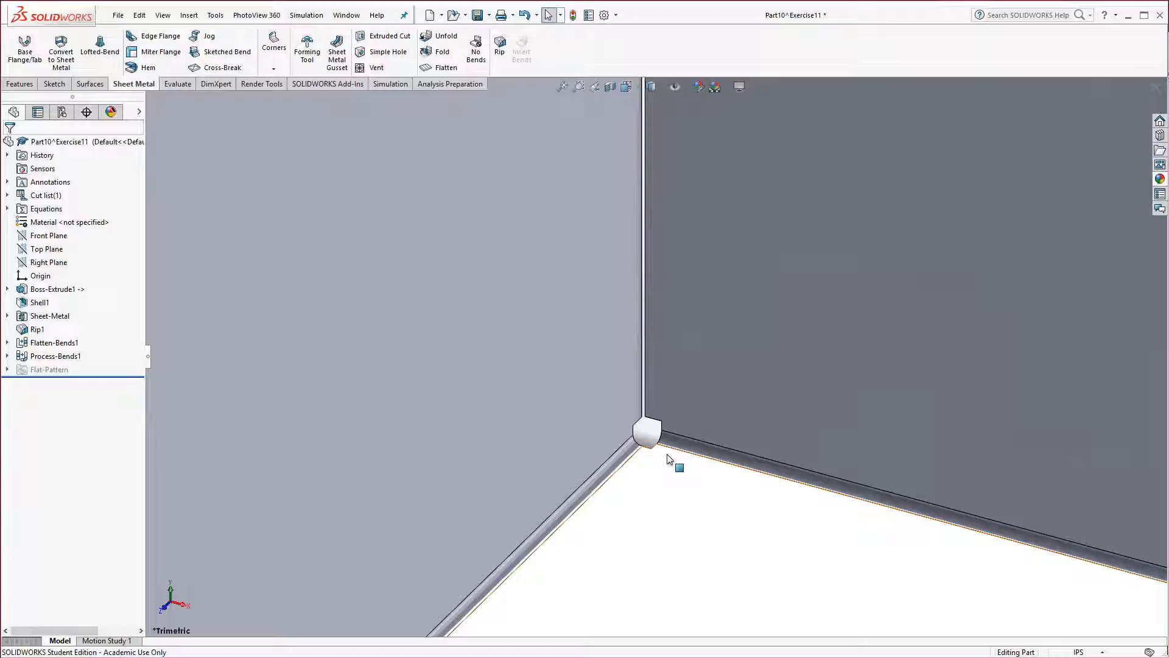
pyautogui.press('f')
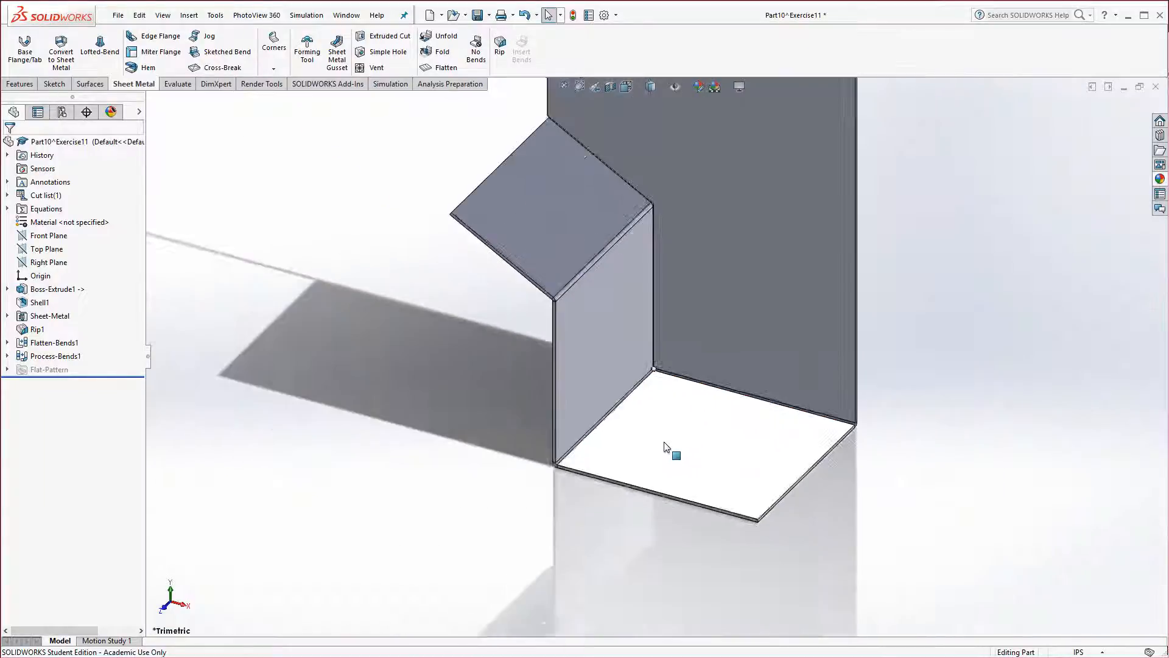
pyautogui.scroll(1, 645, 287)
pyautogui.moveTo(616, 294); pyautogui.dragTo(787, 312, button='middle')
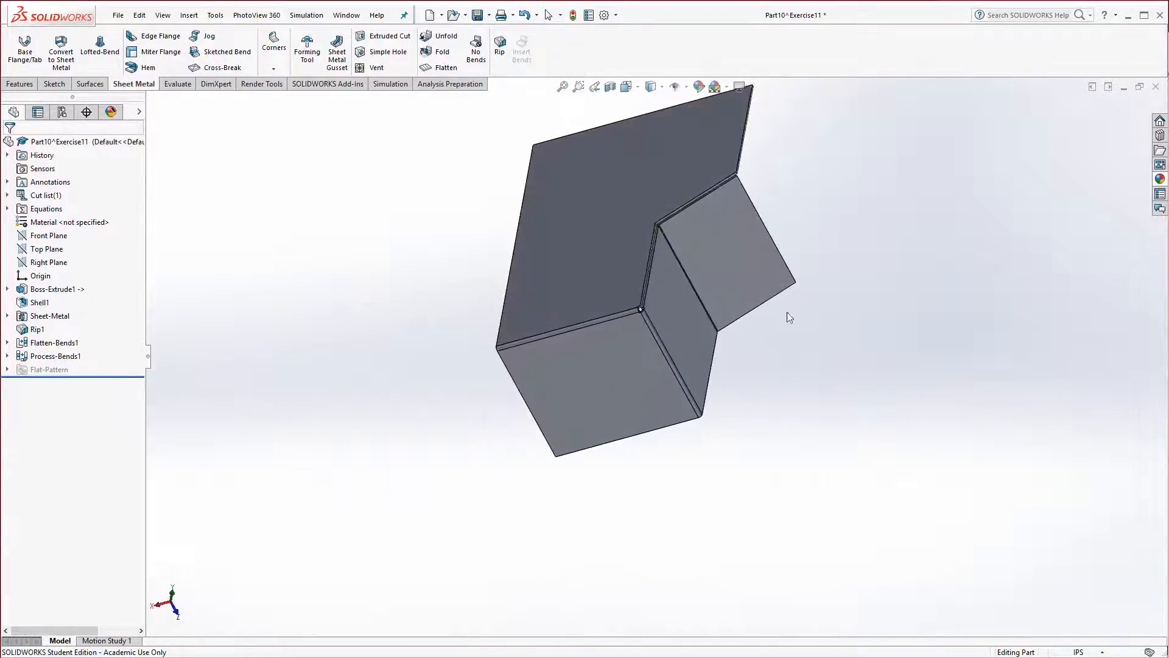
pyautogui.scroll(-4, 647, 310)
pyautogui.scroll(-6, 646, 313)
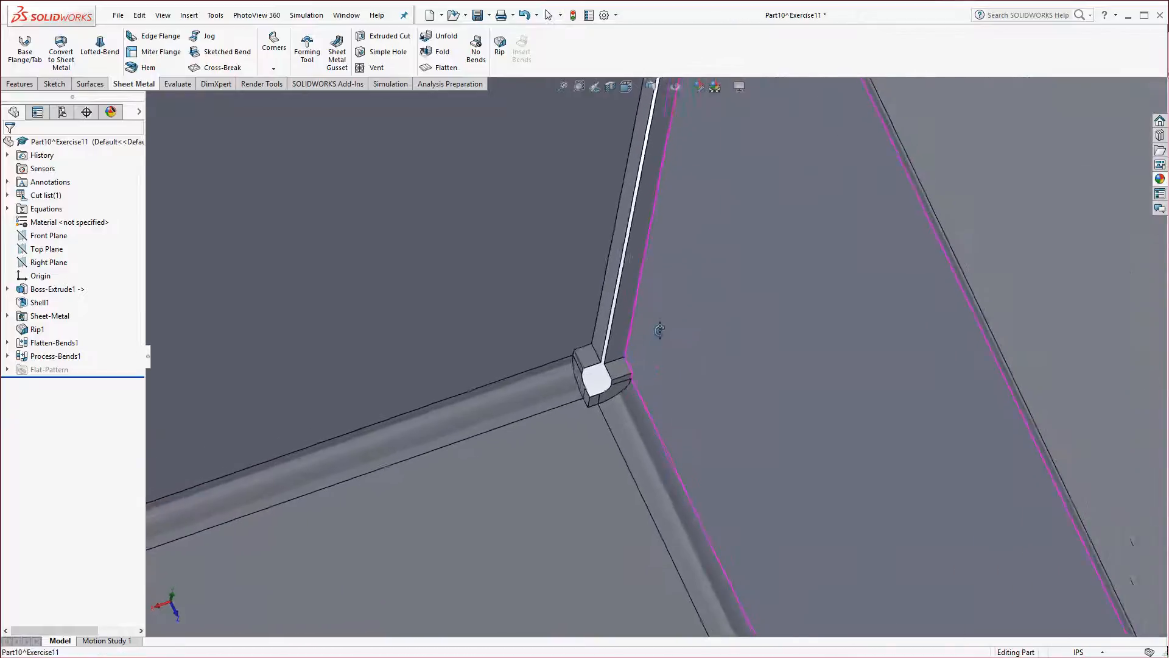
pyautogui.scroll(-3, 601, 344)
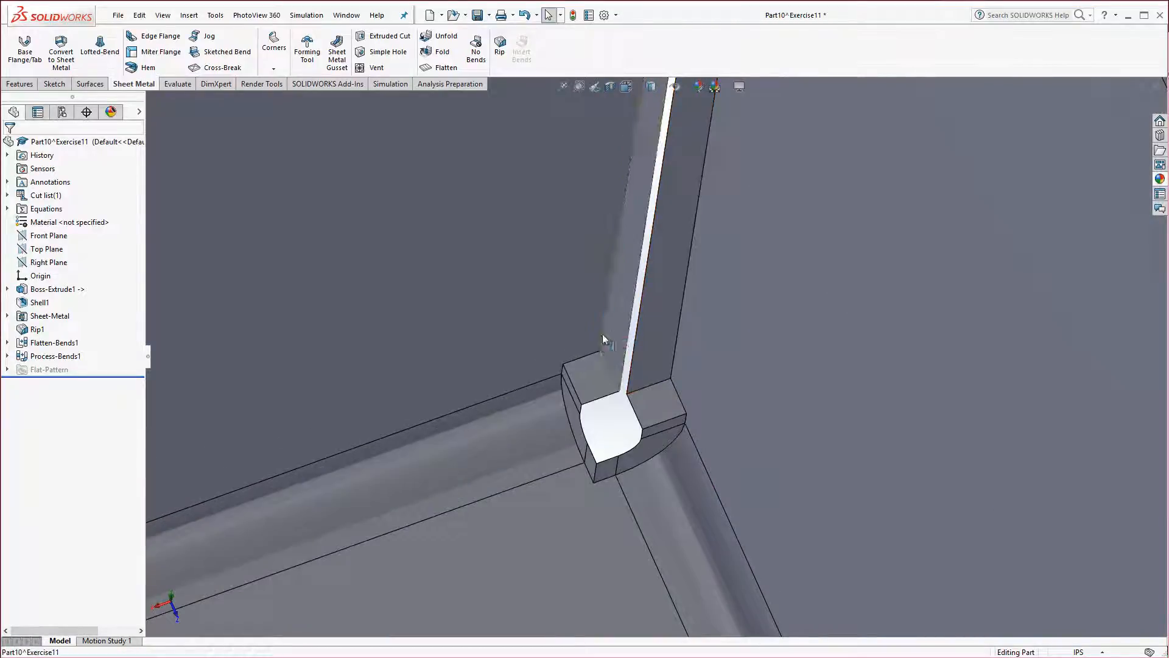
pyautogui.scroll(2, 677, 426)
pyautogui.scroll(4, 677, 426)
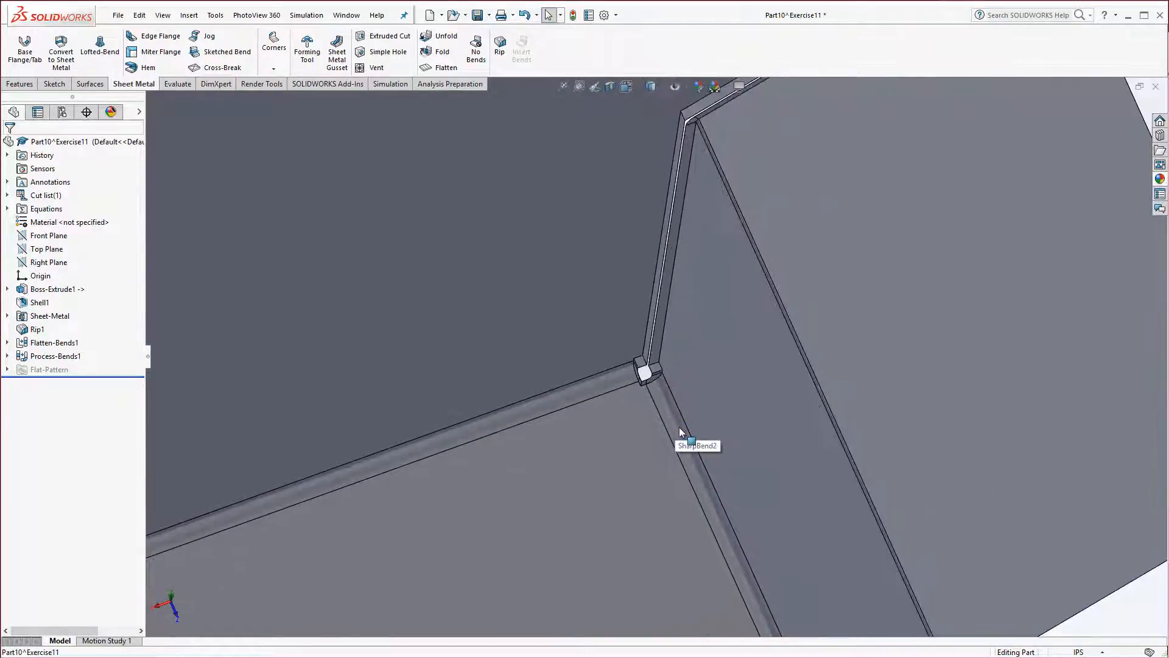
pyautogui.moveTo(751, 420); pyautogui.dragTo(471, 278, button='middle')
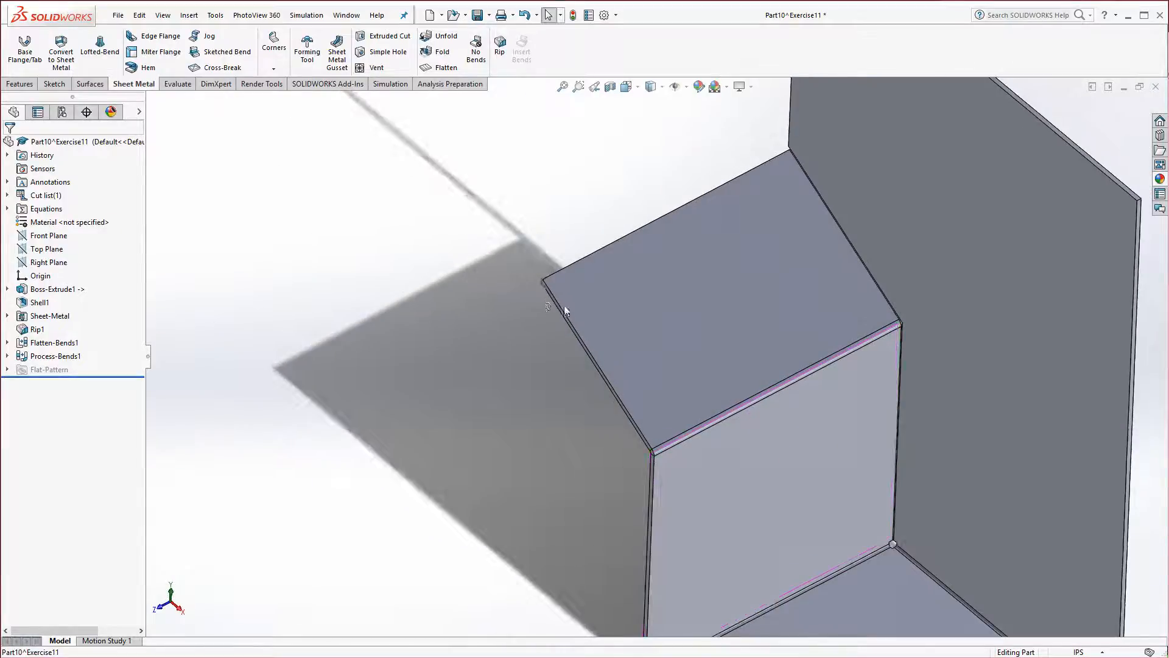
pyautogui.scroll(5, 653, 357)
pyautogui.scroll(-1, 790, 389)
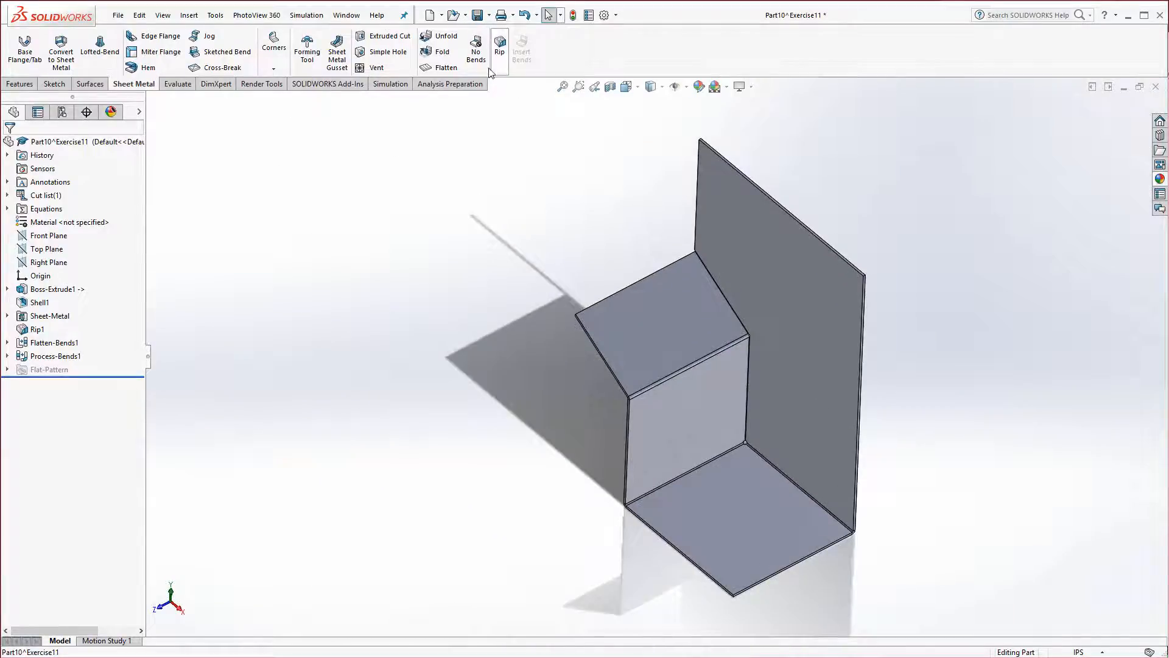
# Flatten the part to examine the relief notch at its inner corner, and return it to the folded shape.
pyautogui.click(445, 69)
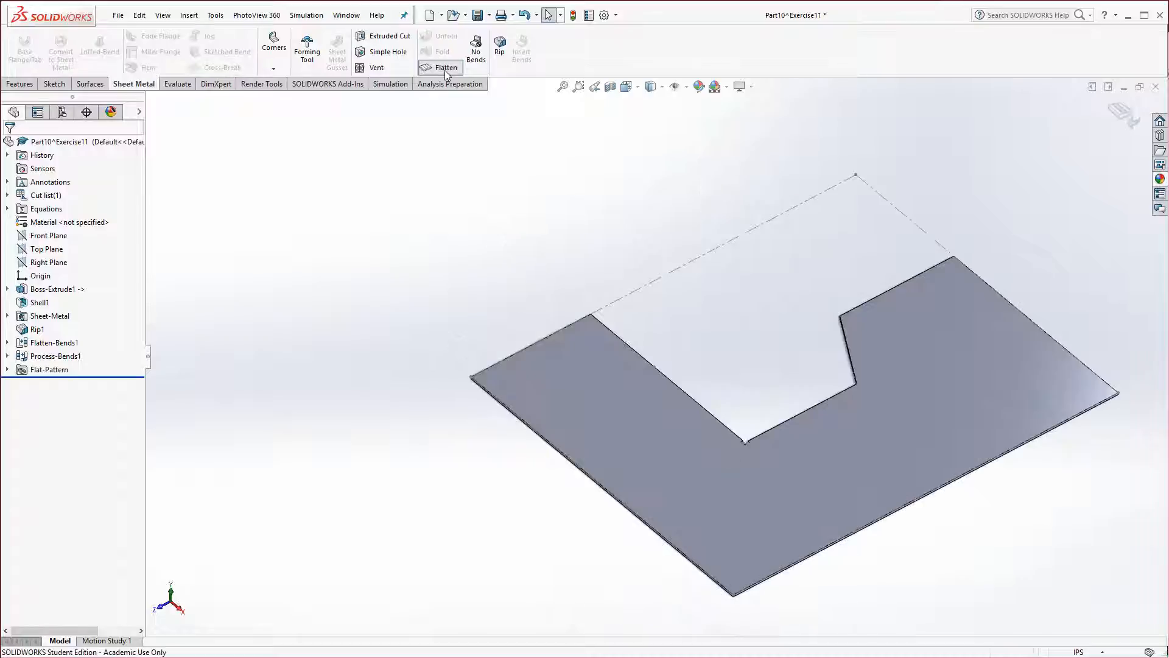
pyautogui.scroll(-3, 727, 360)
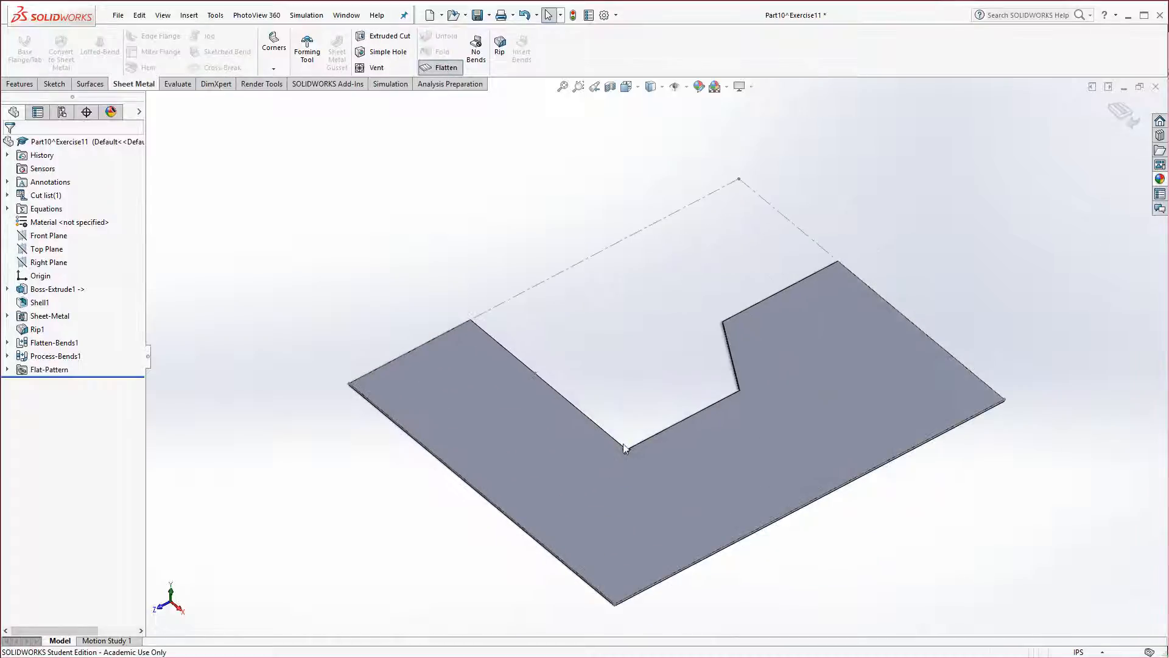
pyautogui.scroll(-6, 631, 455)
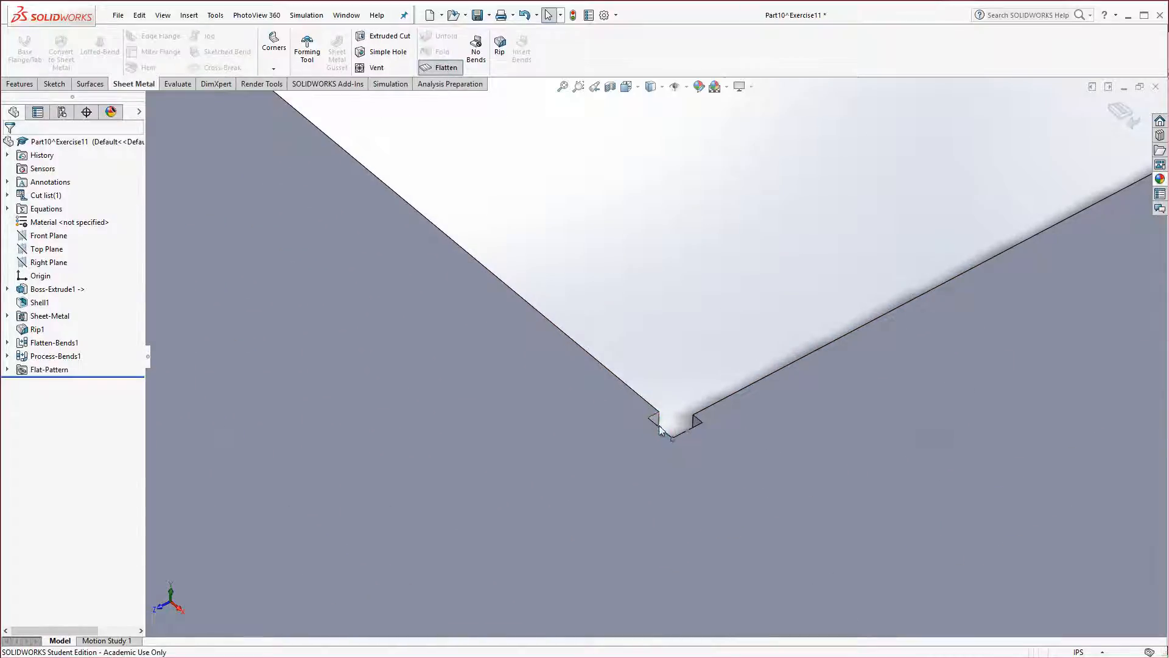
pyautogui.scroll(8, 692, 431)
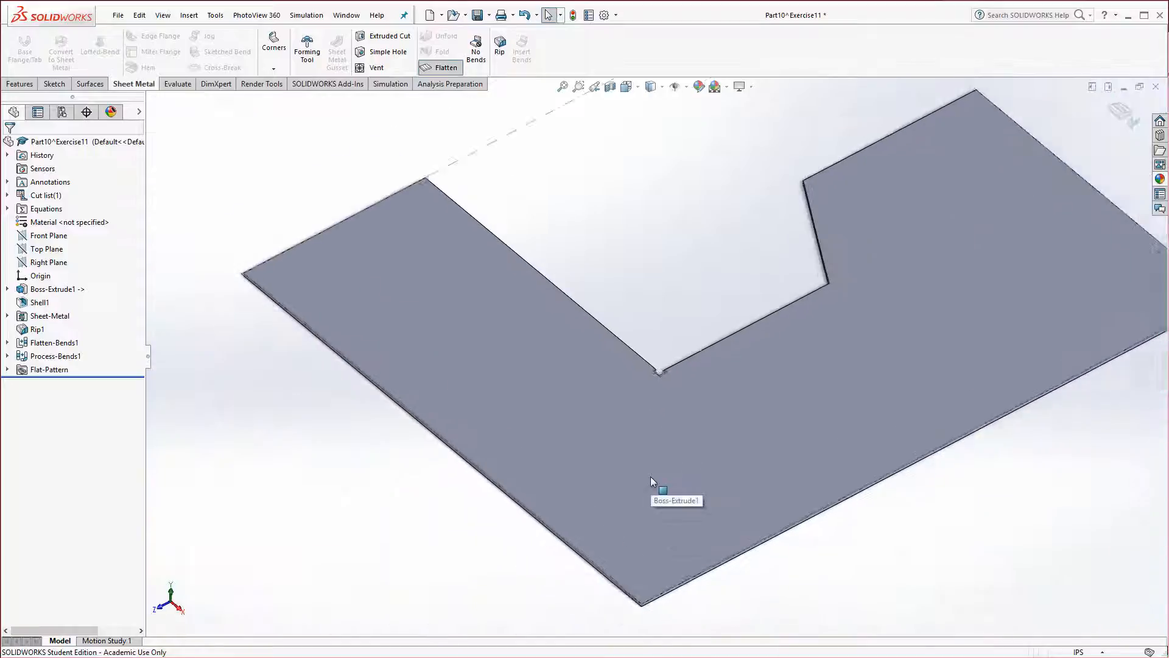
pyautogui.click(441, 67)
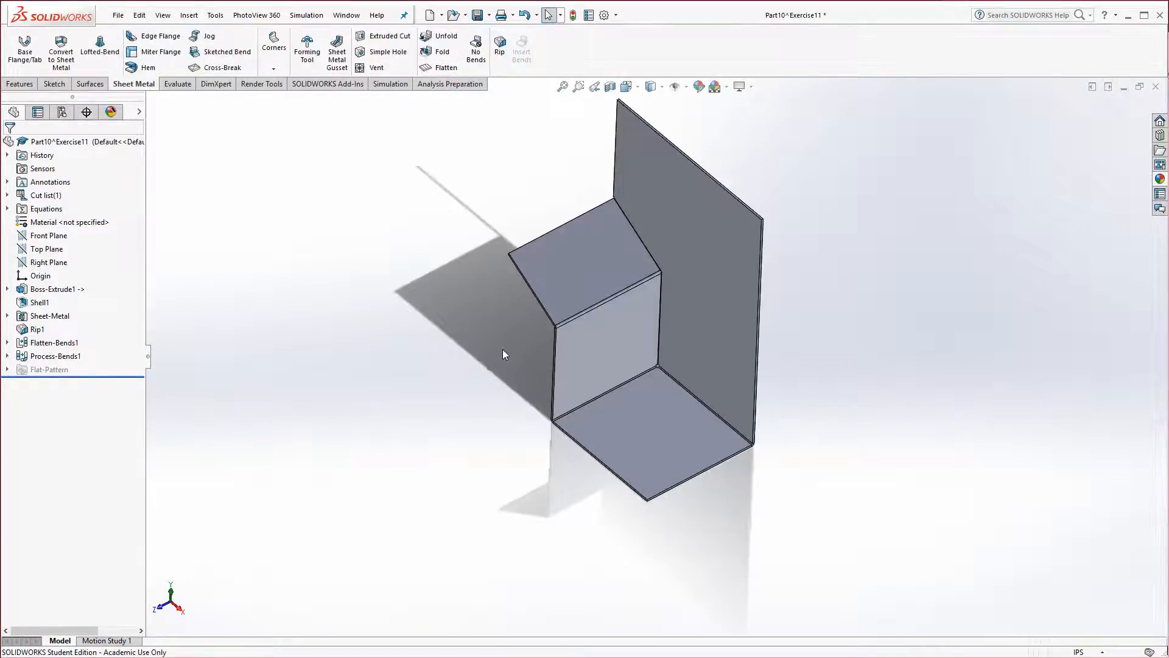
pyautogui.scroll(-3, 656, 286)
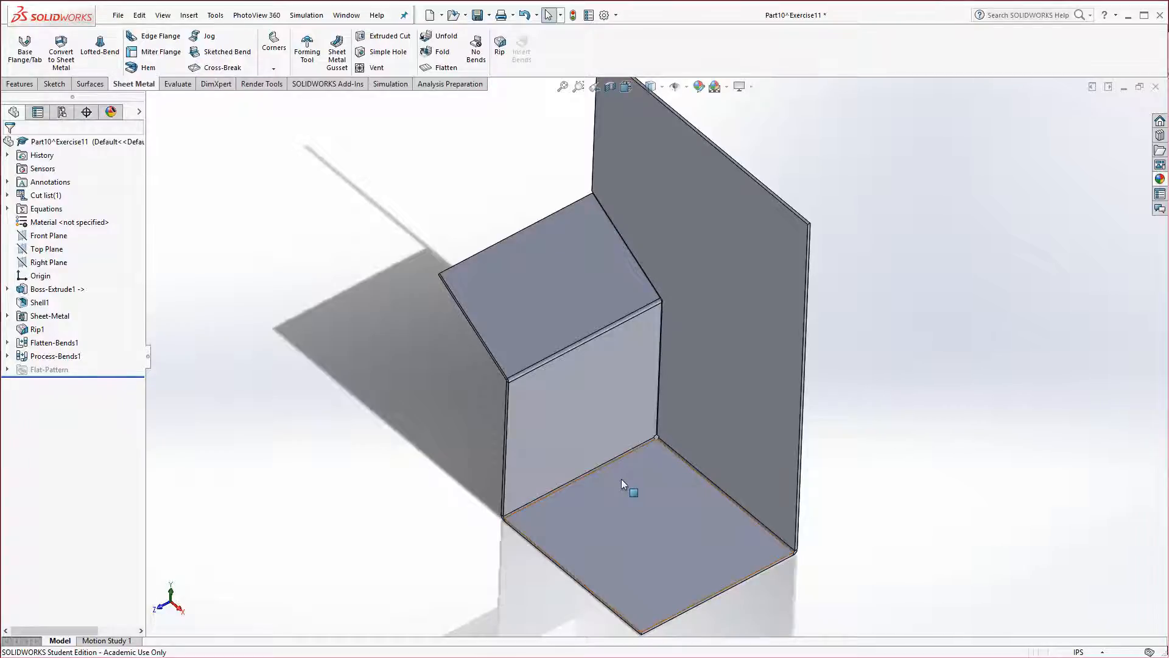
# Switch to the Exercise11 assembly and rebuild it with the changed cover part.
pyautogui.hotkey('ctrl', 'Tab')
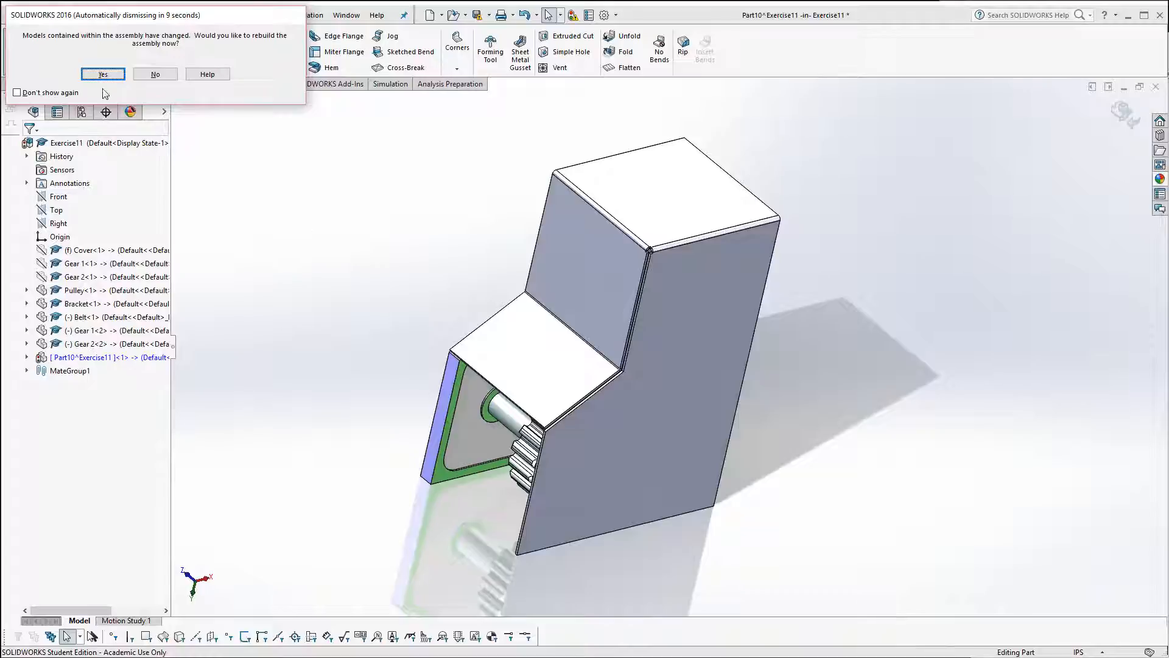
pyautogui.click(102, 74)
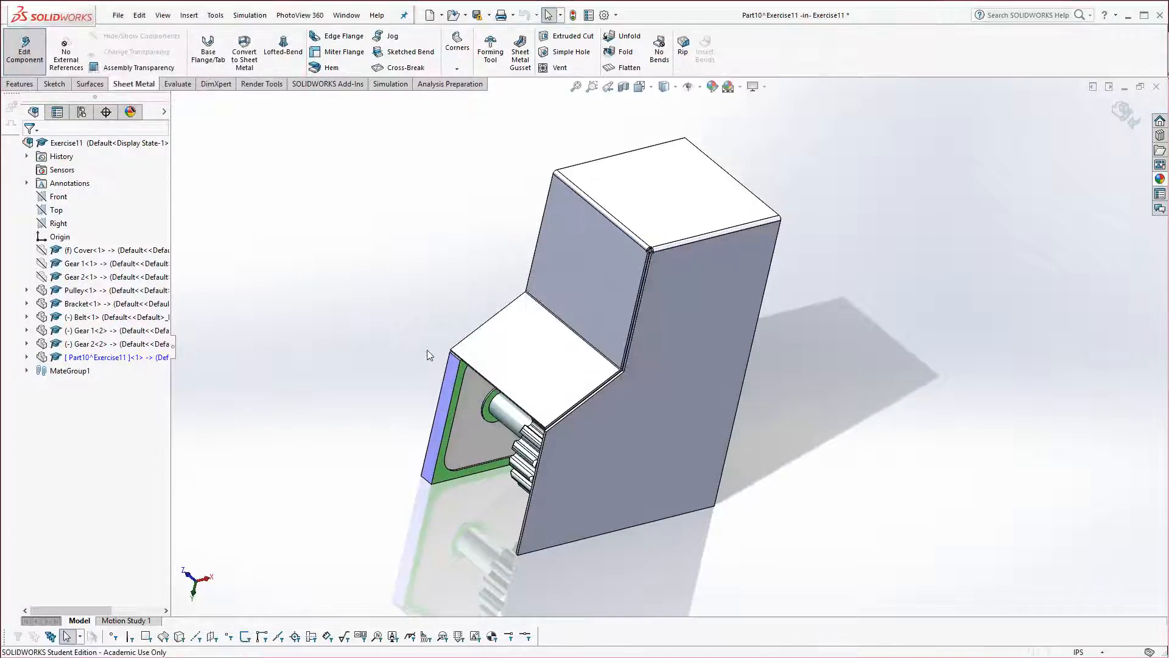
pyautogui.moveTo(509, 414); pyautogui.dragTo(492, 475, button='middle')
pyautogui.scroll(1, 598, 334)
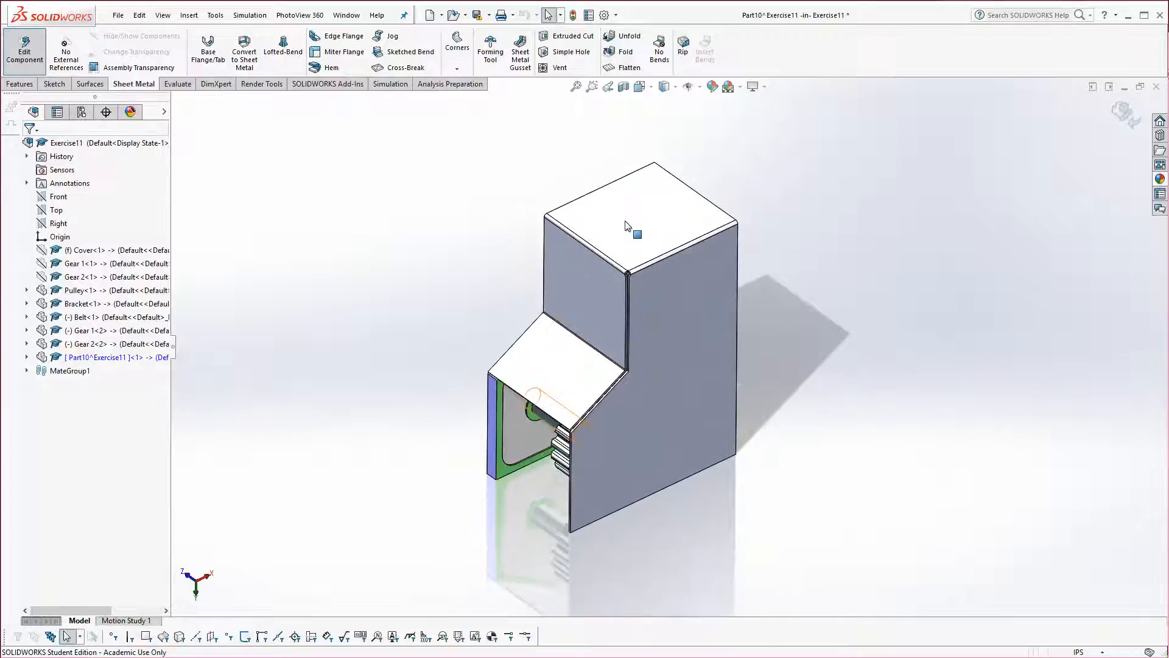
# Start a sketch on the flat top face of the cover part in the assembly.
pyautogui.scroll(-3, 627, 226)
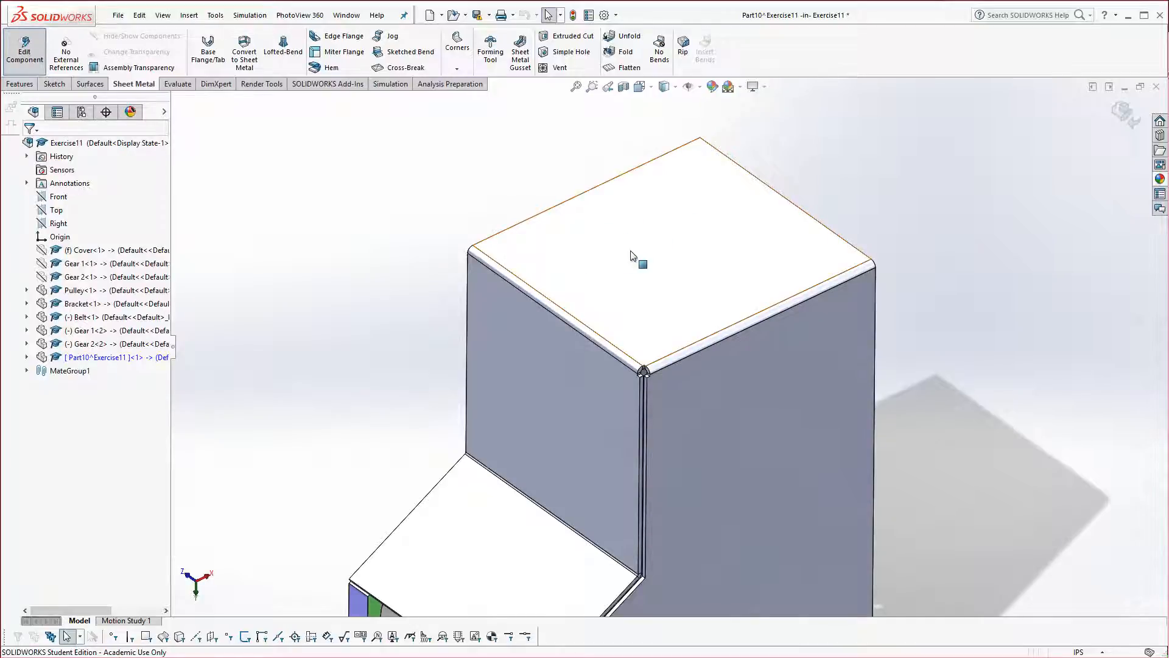
pyautogui.click(666, 246)
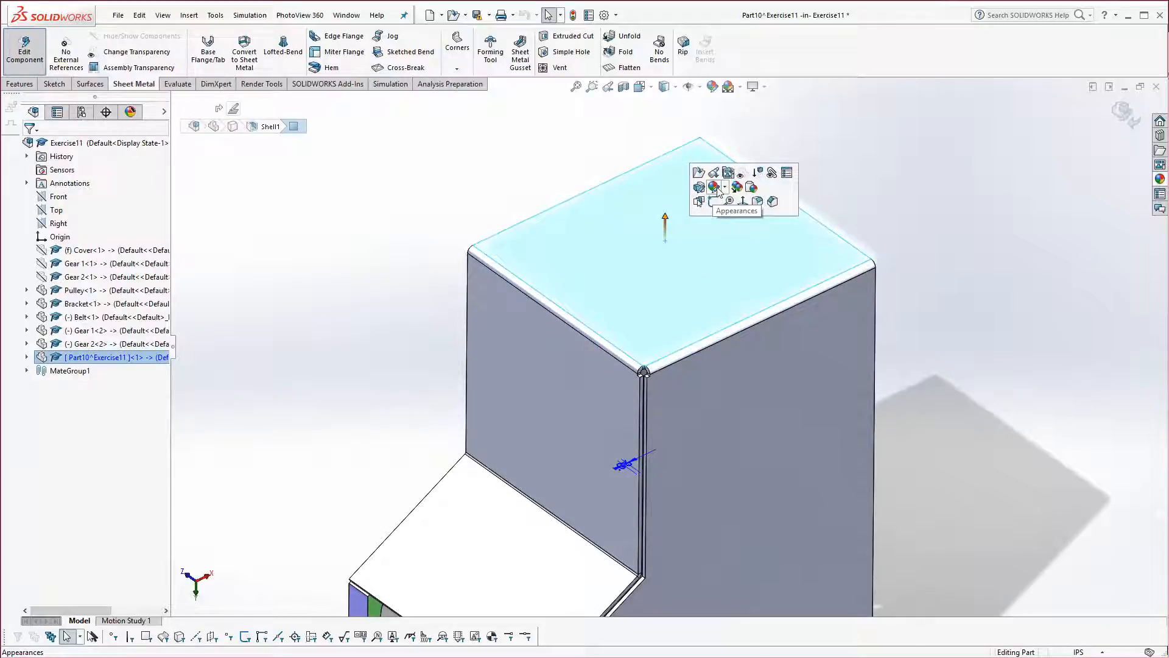
pyautogui.click(470, 188)
pyautogui.click(629, 246)
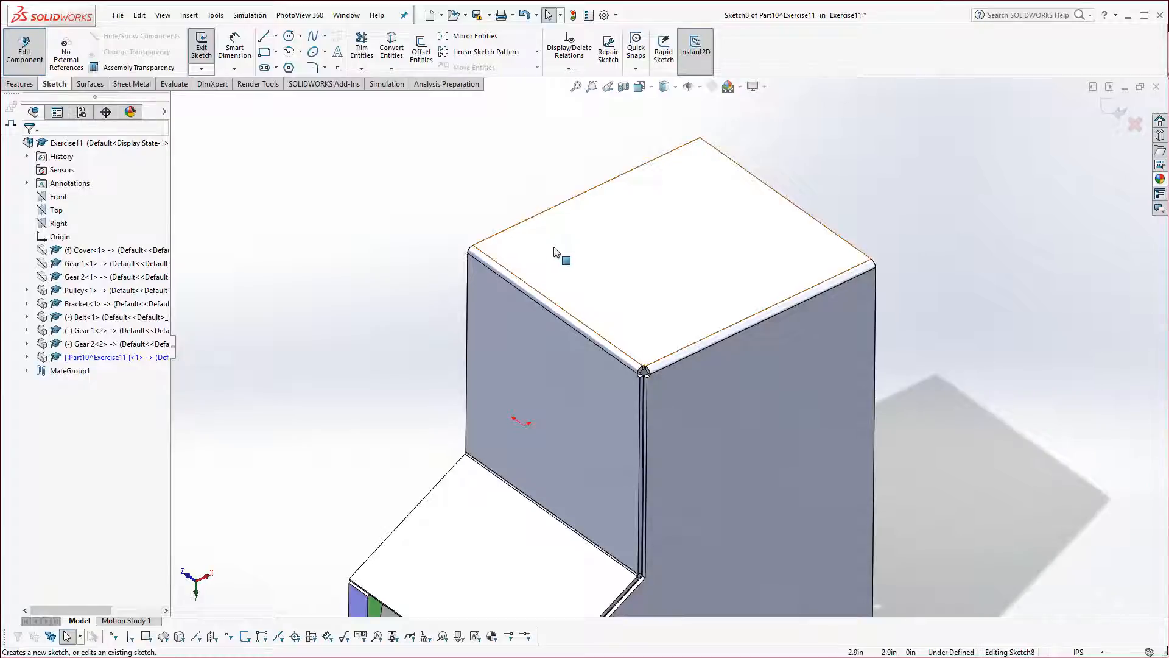
# Show the assembly in wireframe and convert the bracket's two screw-hole circles into the cover sketch.
pyautogui.press('space')
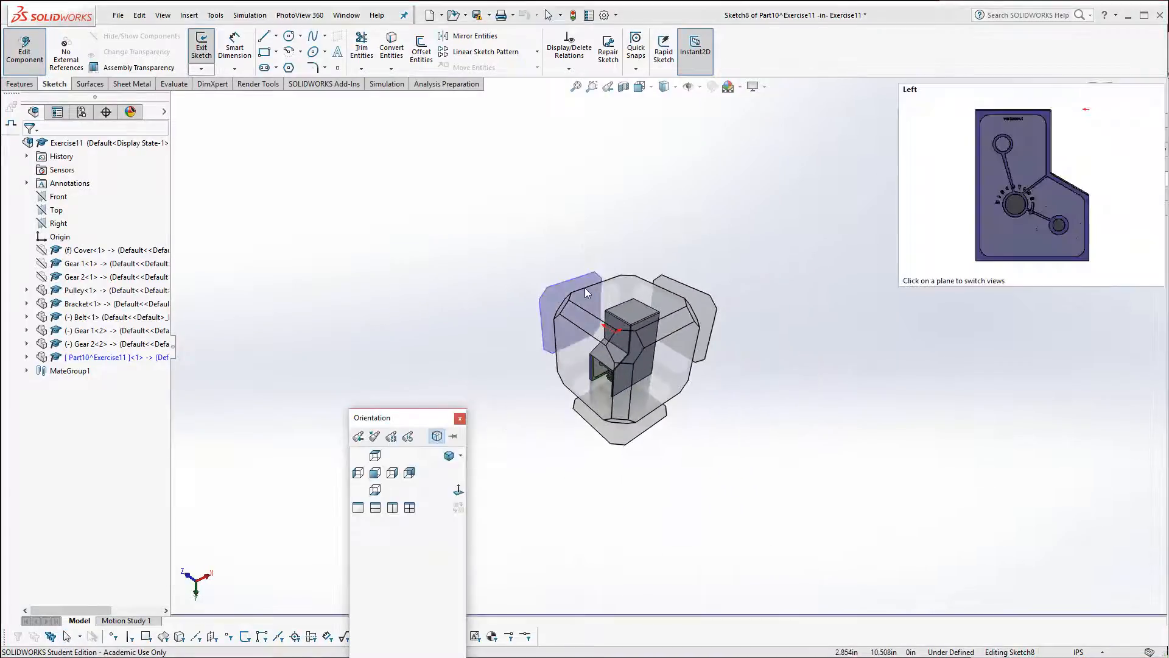
pyautogui.click(617, 302)
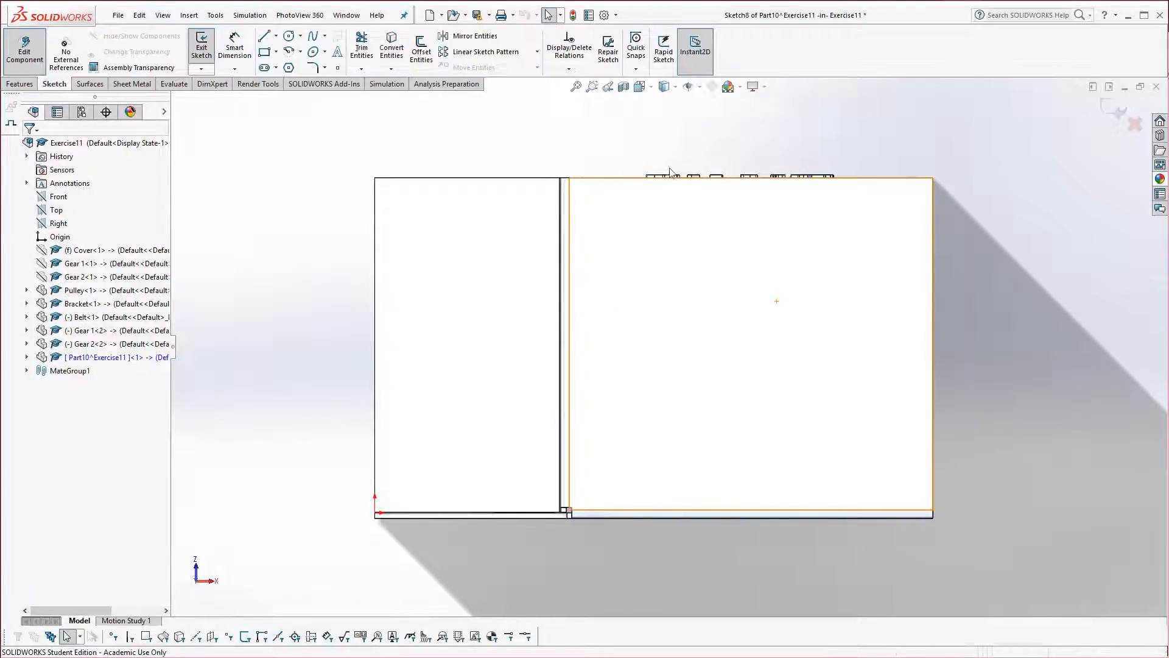
pyautogui.click(673, 89)
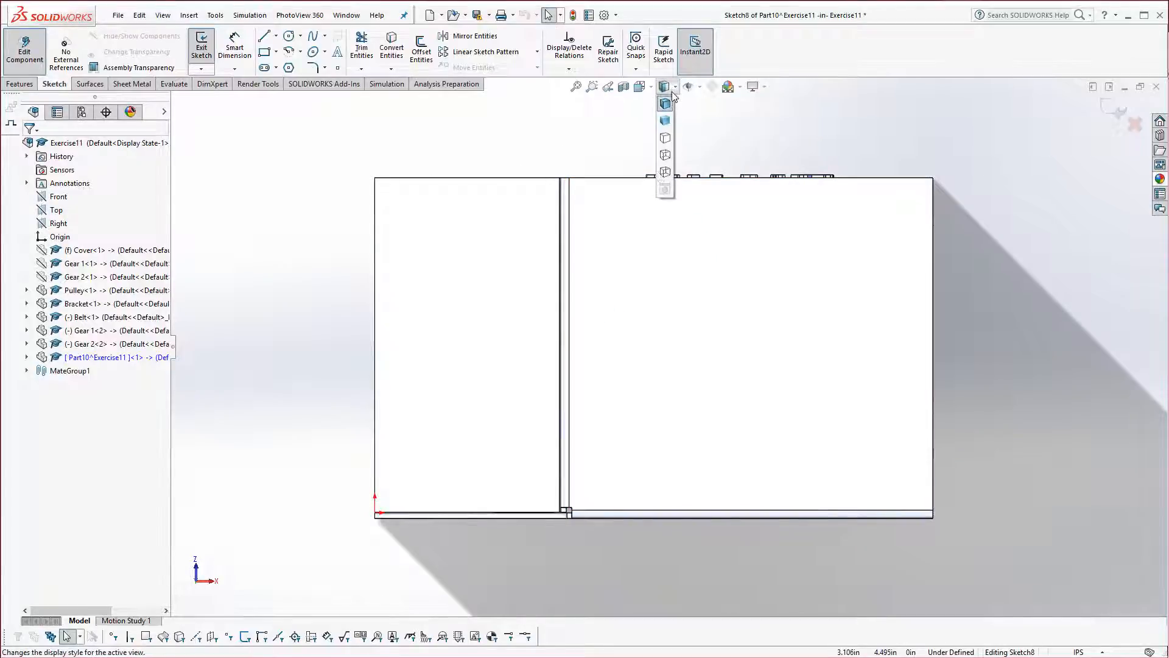
pyautogui.click(665, 172)
pyautogui.scroll(-3, 658, 198)
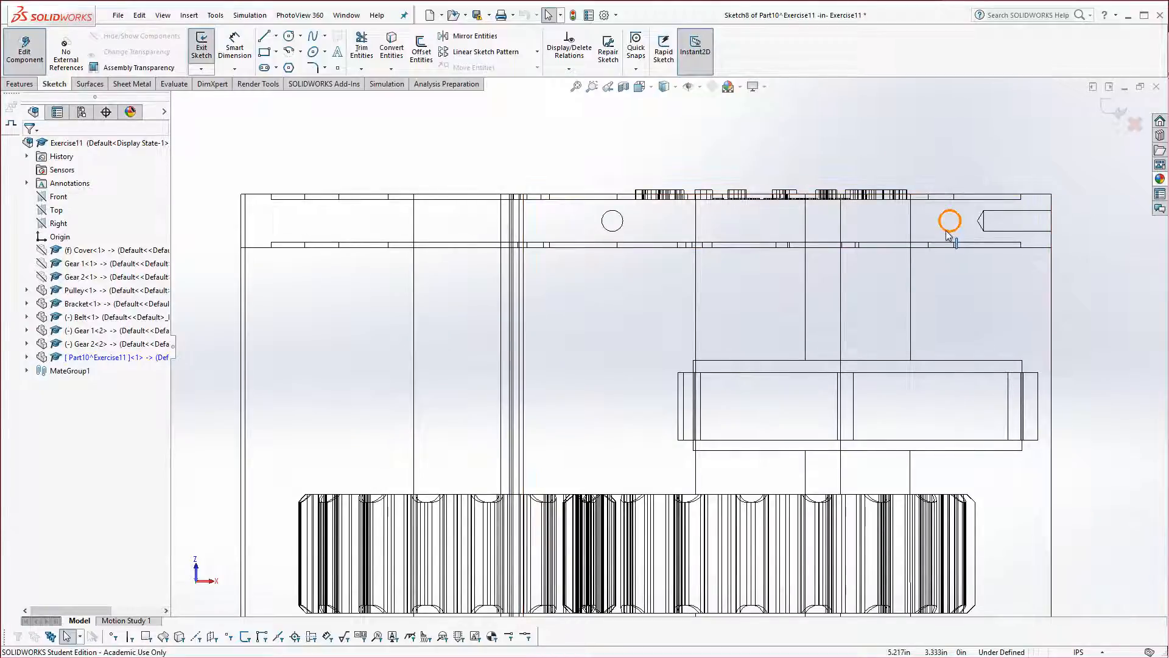
pyautogui.click(611, 231)
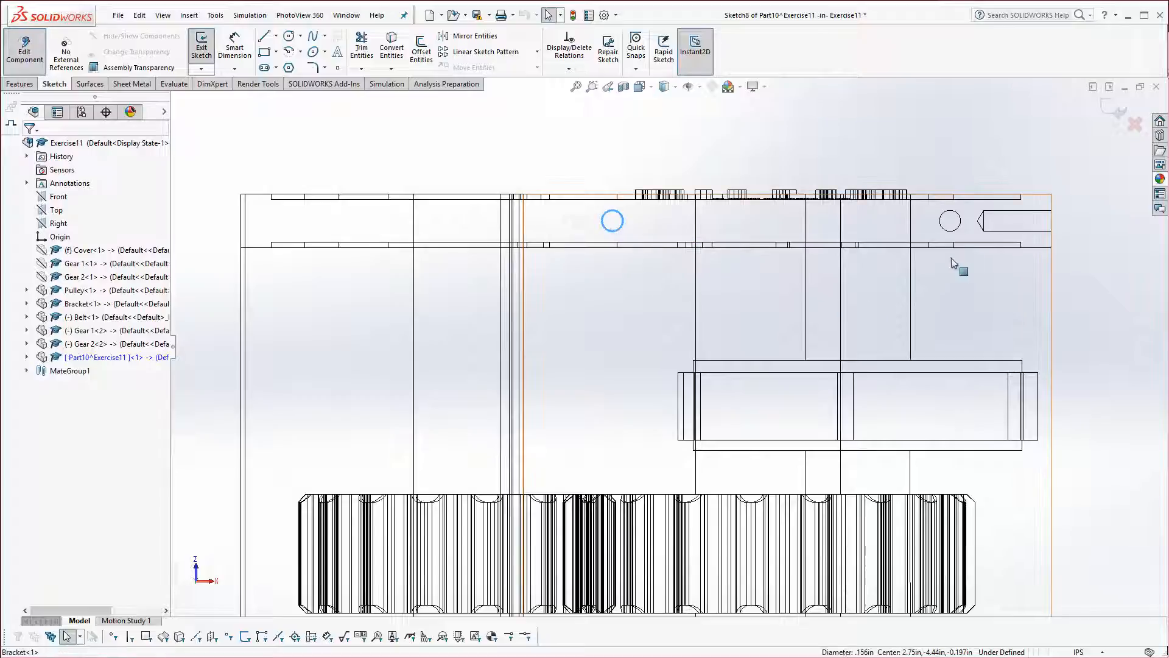
pyautogui.keyDown('ctrl'); pyautogui.click(961, 226); pyautogui.keyUp('ctrl')
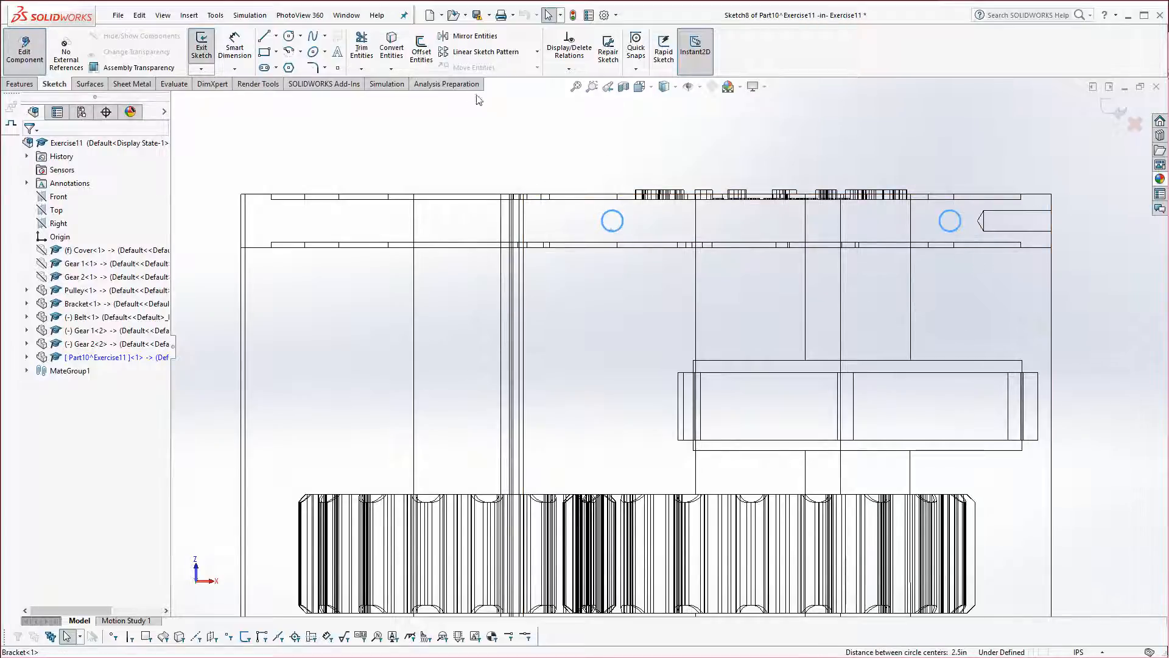
pyautogui.click(393, 49)
pyautogui.scroll(5, 530, 329)
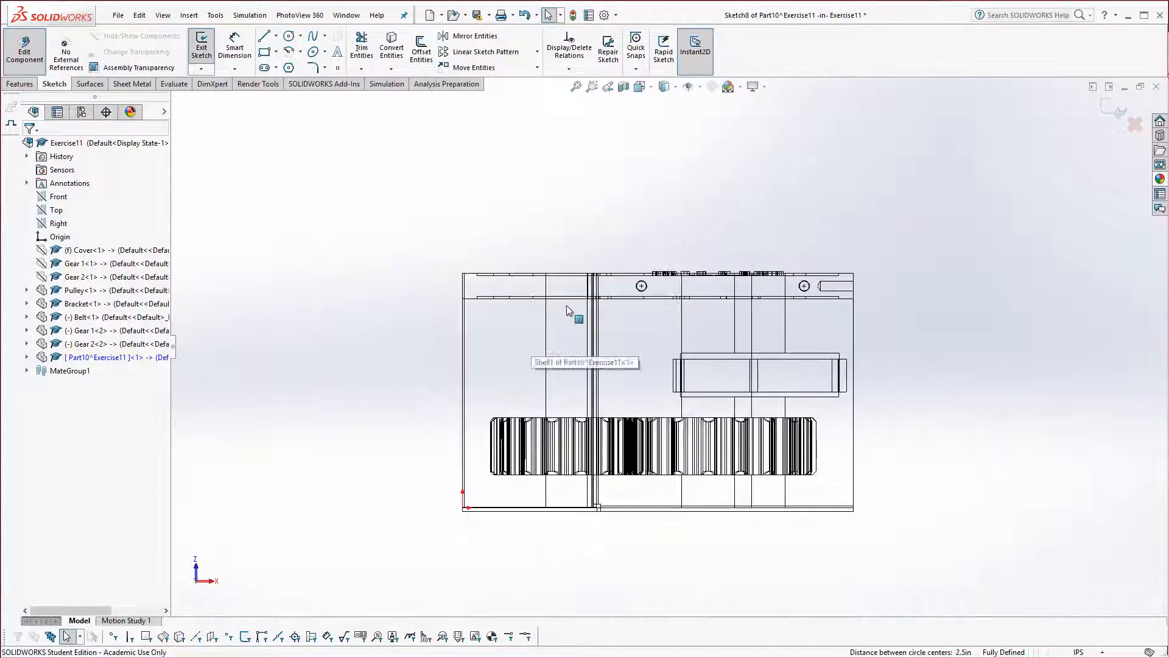
# Restore the Shaded With Edges display and check the two converted circles on the cover's top face.
pyautogui.click(664, 86)
pyautogui.click(667, 105)
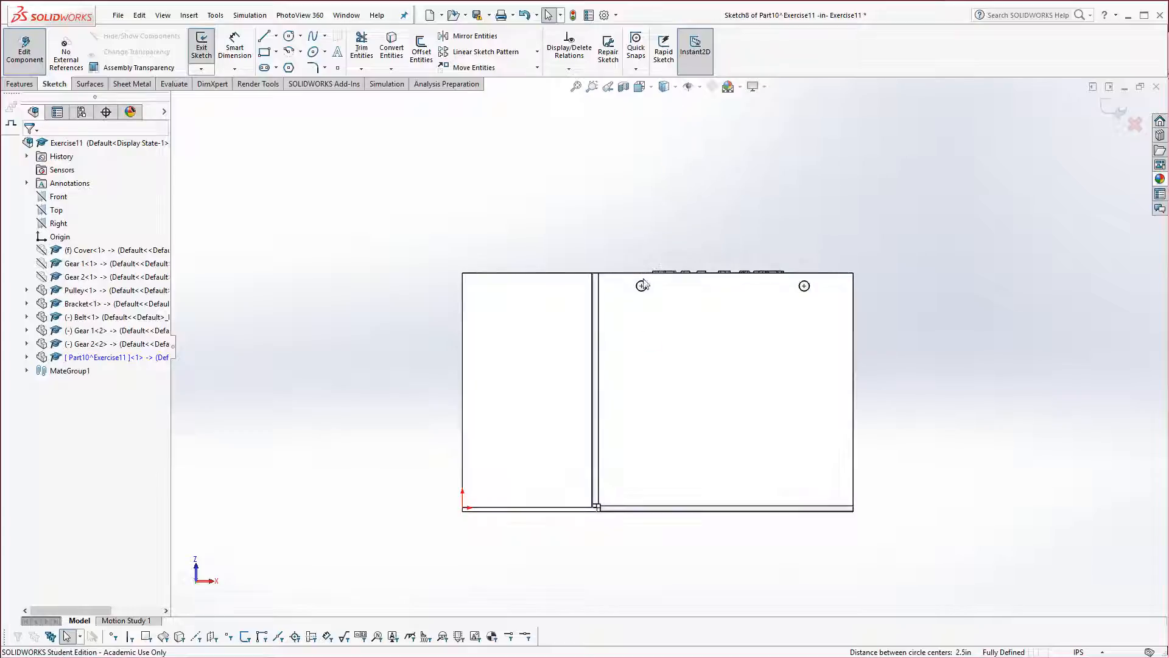
pyautogui.moveTo(643, 350); pyautogui.dragTo(668, 238, button='middle')
pyautogui.scroll(1, 730, 228)
pyautogui.scroll(-2, 803, 217)
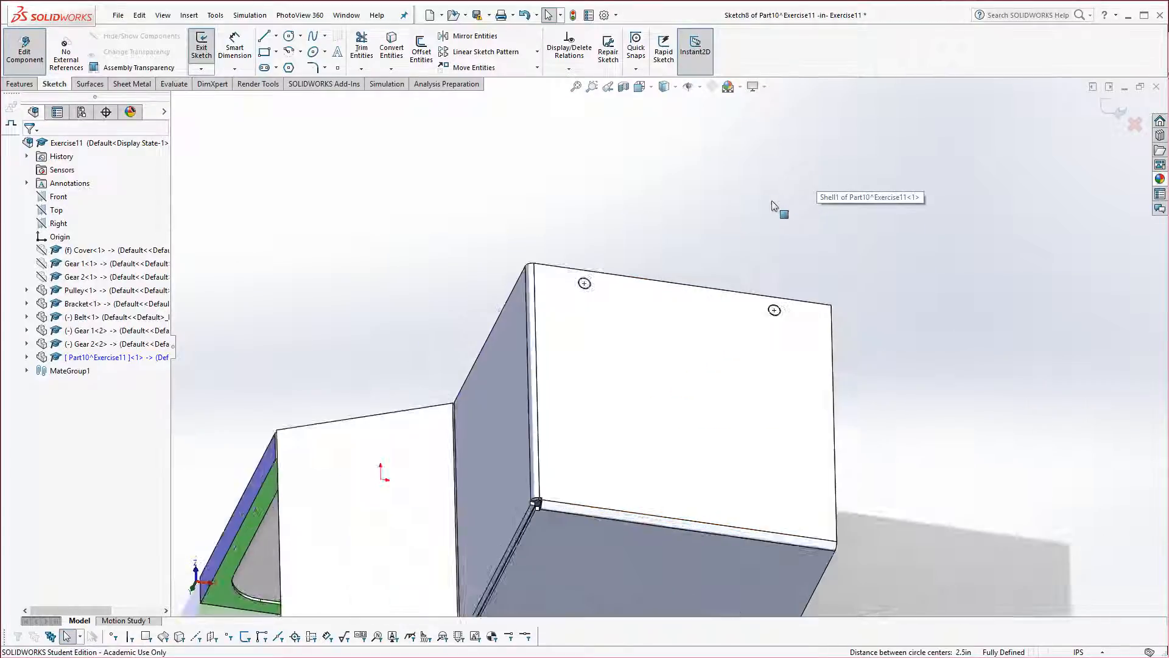
pyautogui.scroll(-3, 772, 206)
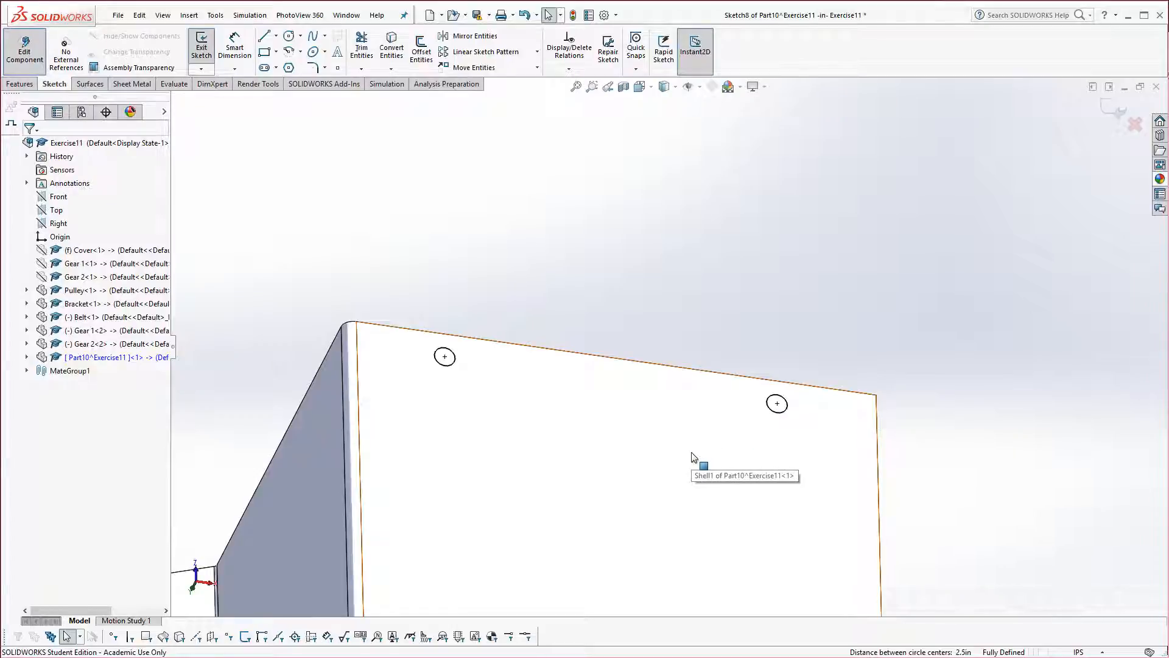
# Cut the two converted circles through the cover's top face as an extruded cut with its depth linked to the sheet thickness.
pyautogui.moveTo(688, 454)
pyautogui.mouseDown(button='middle')
pyautogui.moveTo(666, 469)
pyautogui.moveTo(673, 448)
pyautogui.mouseUp(button='middle')
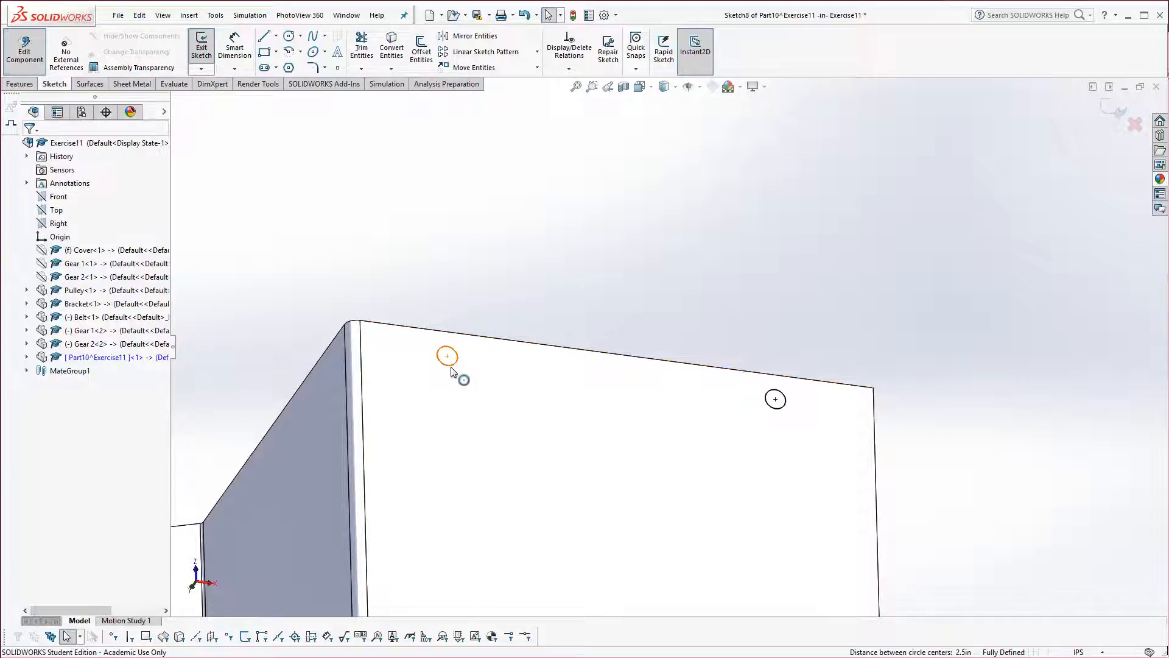
pyautogui.click(19, 84)
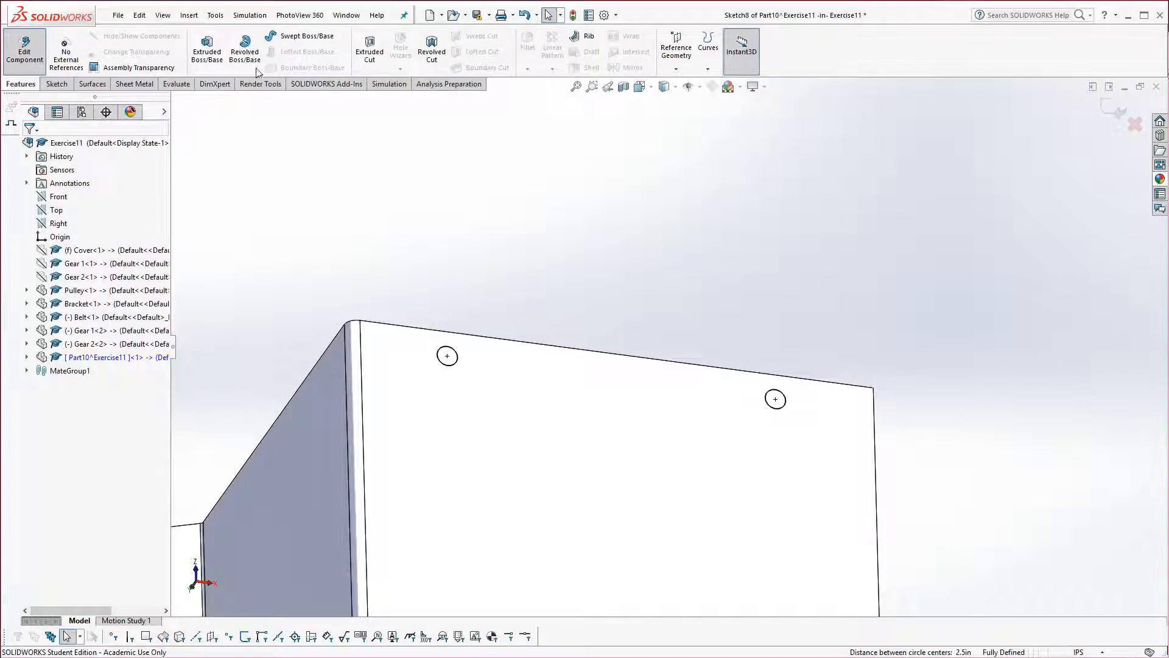
pyautogui.click(369, 49)
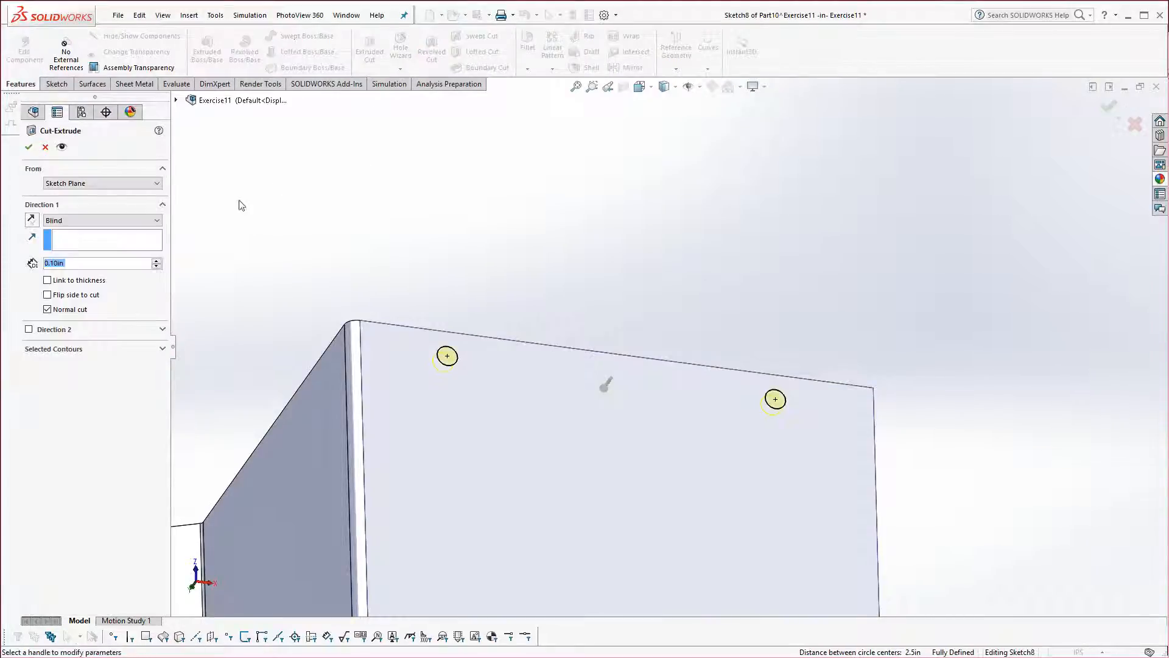
pyautogui.click(47, 281)
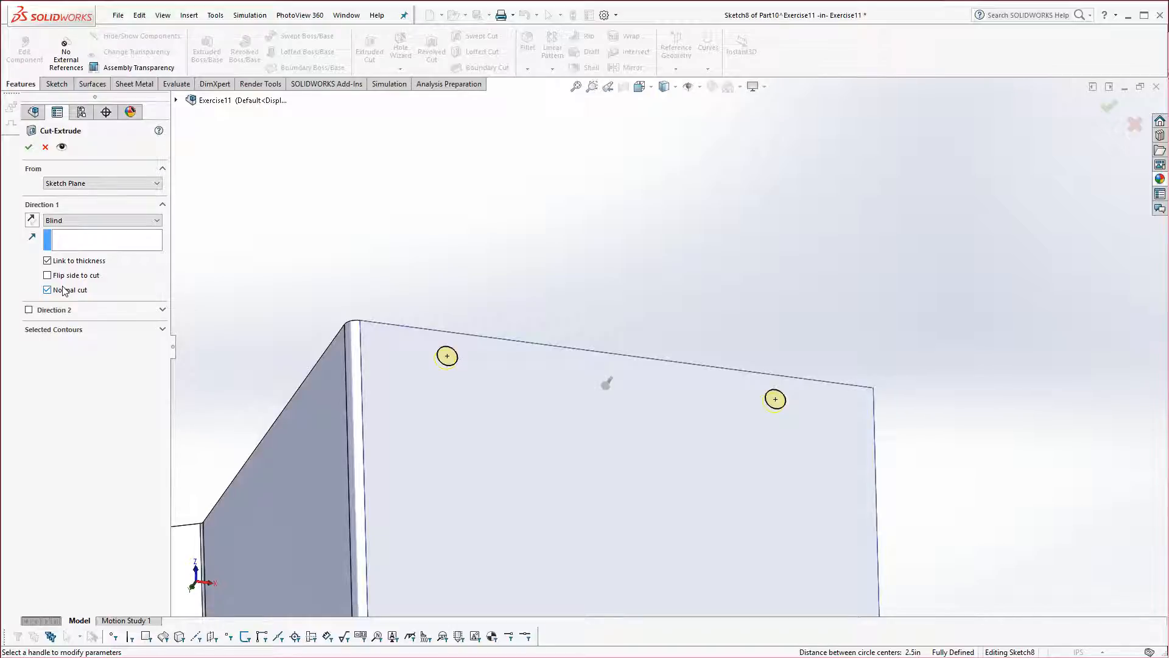
pyautogui.click(28, 147)
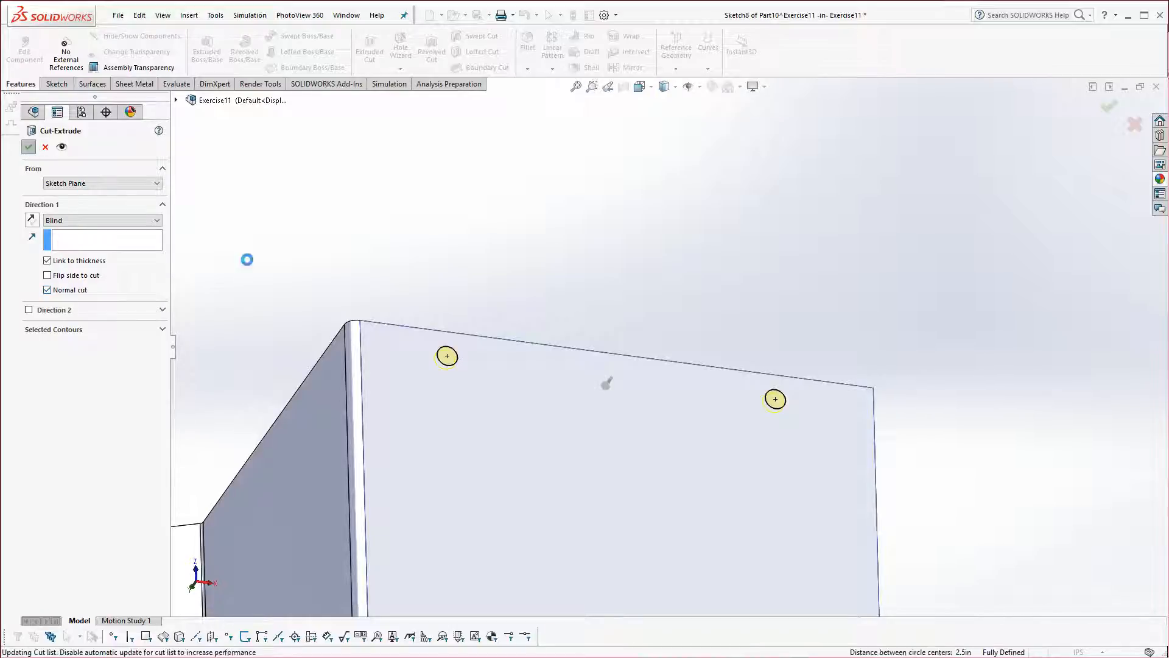
pyautogui.scroll(4, 489, 302)
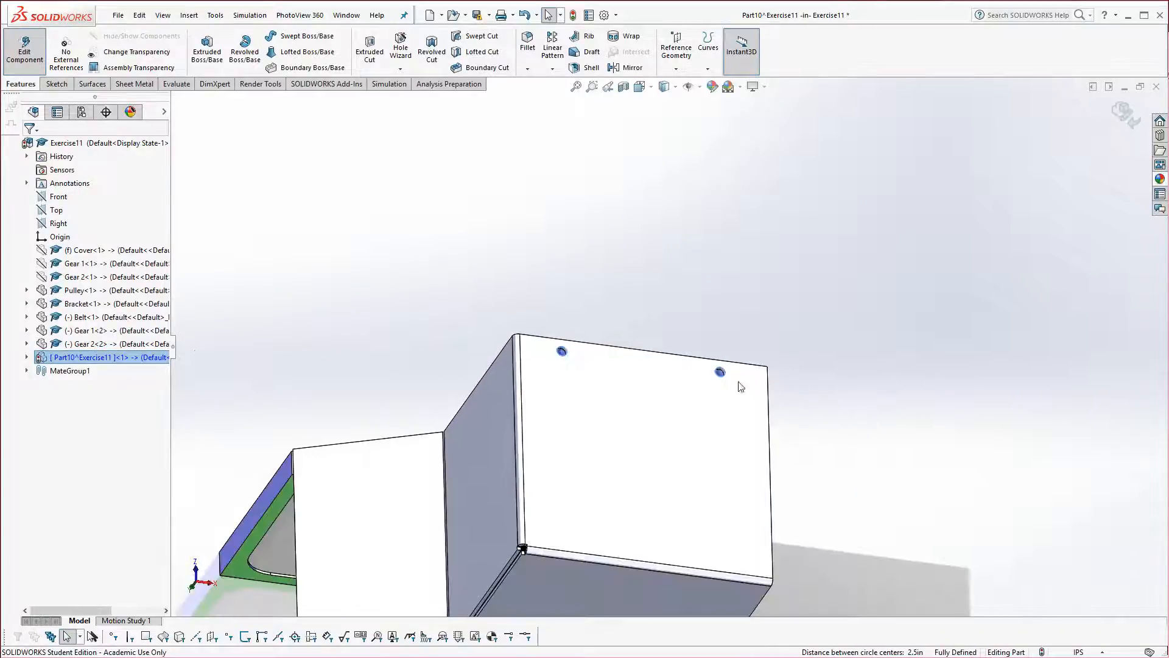
pyautogui.scroll(-11, 739, 385)
pyautogui.moveTo(660, 375); pyautogui.dragTo(649, 353, button='middle')
pyautogui.scroll(3, 650, 424)
pyautogui.scroll(3, 649, 353)
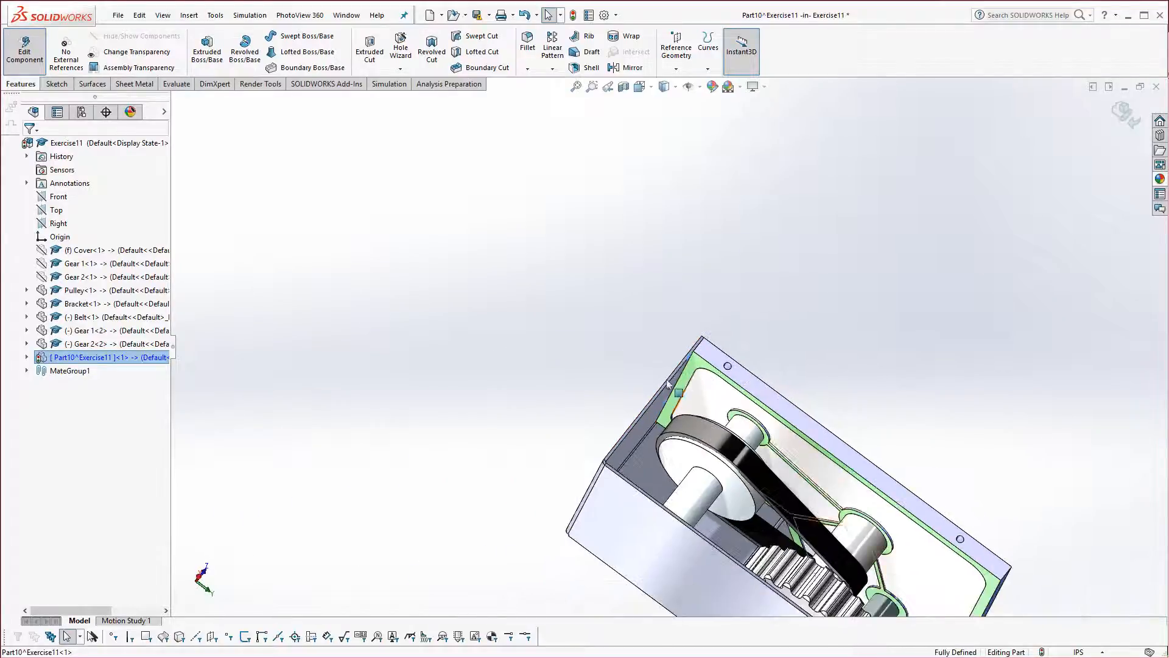
# Set up an edge flange on the cover's long open-side edge, with its length up to the corner vertex beside the bracket.
pyautogui.moveTo(612, 258); pyautogui.dragTo(713, 415, button='middle')
pyautogui.scroll(-3, 918, 274)
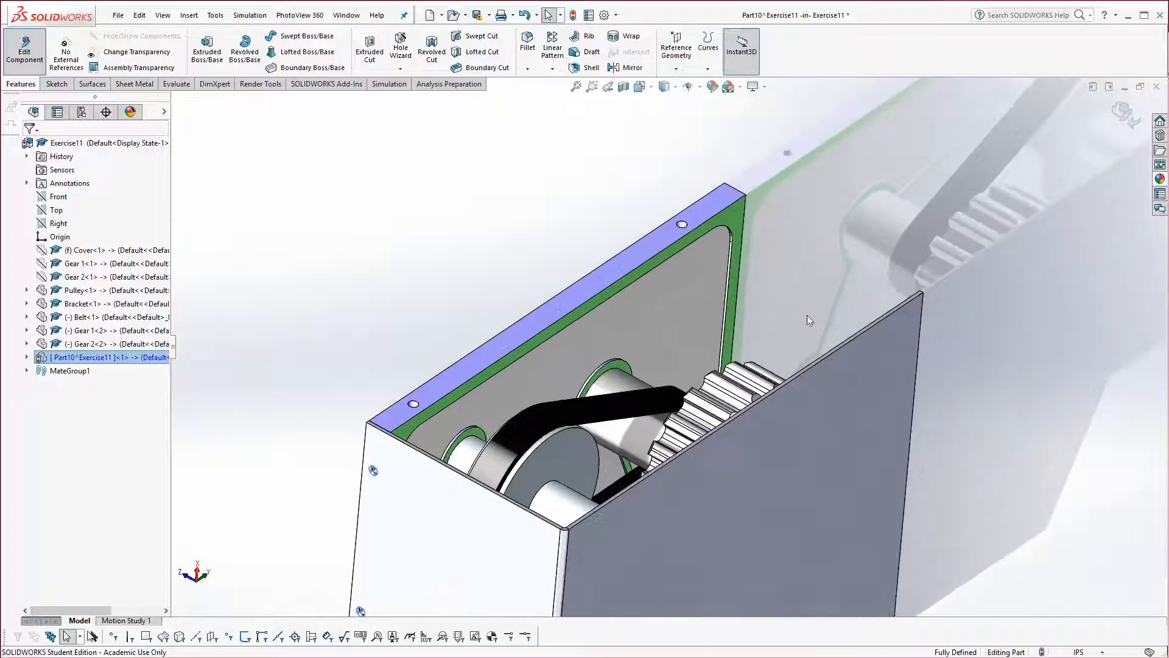
pyautogui.scroll(1, 760, 345)
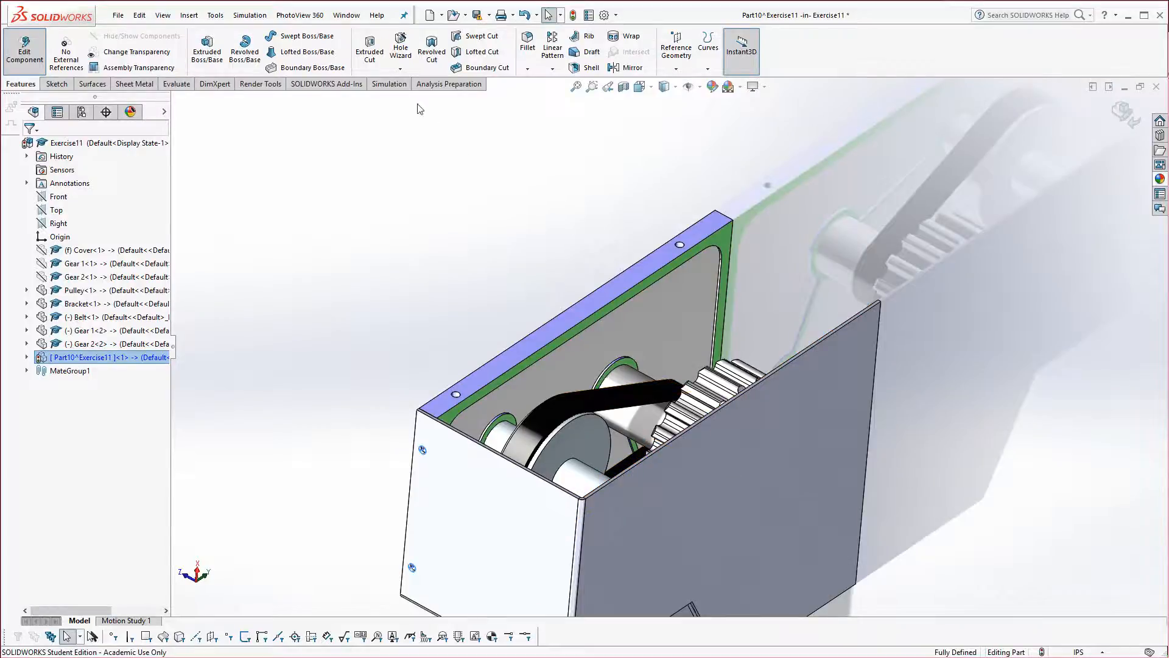
pyautogui.click(146, 87)
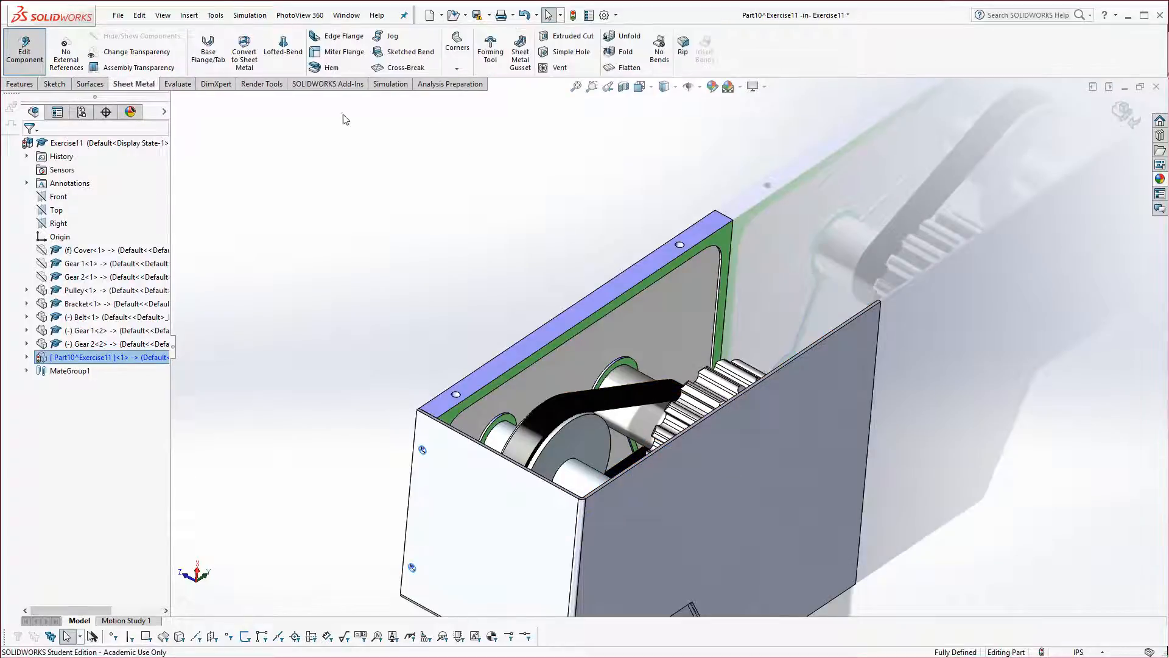
pyautogui.click(335, 37)
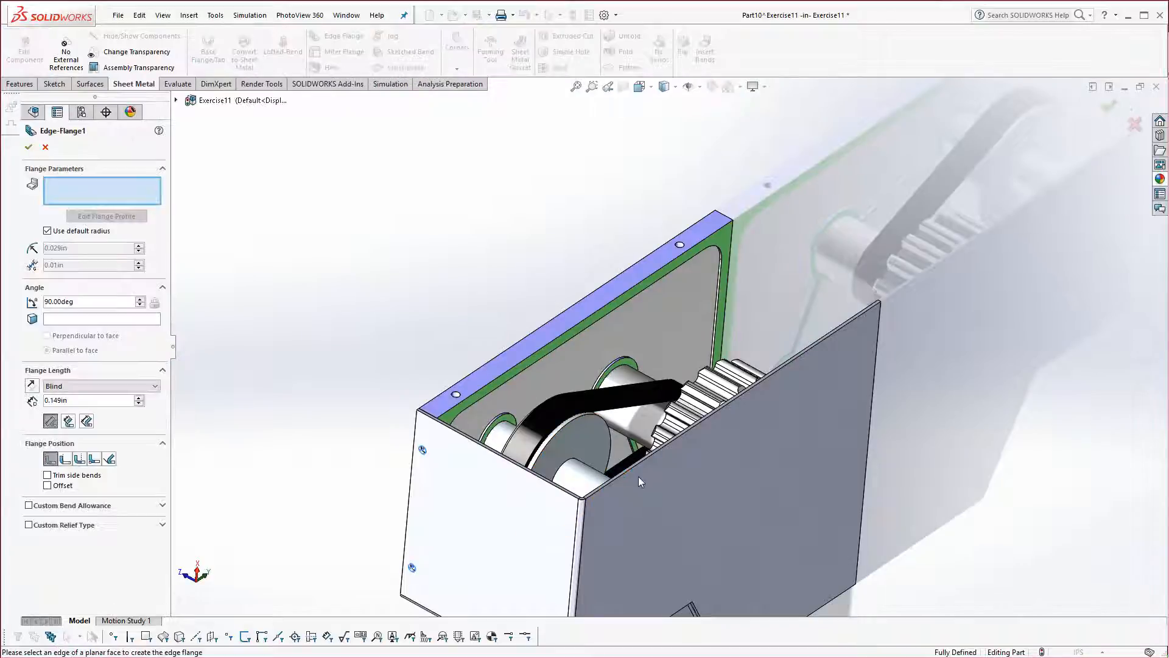
pyautogui.scroll(-5, 636, 462)
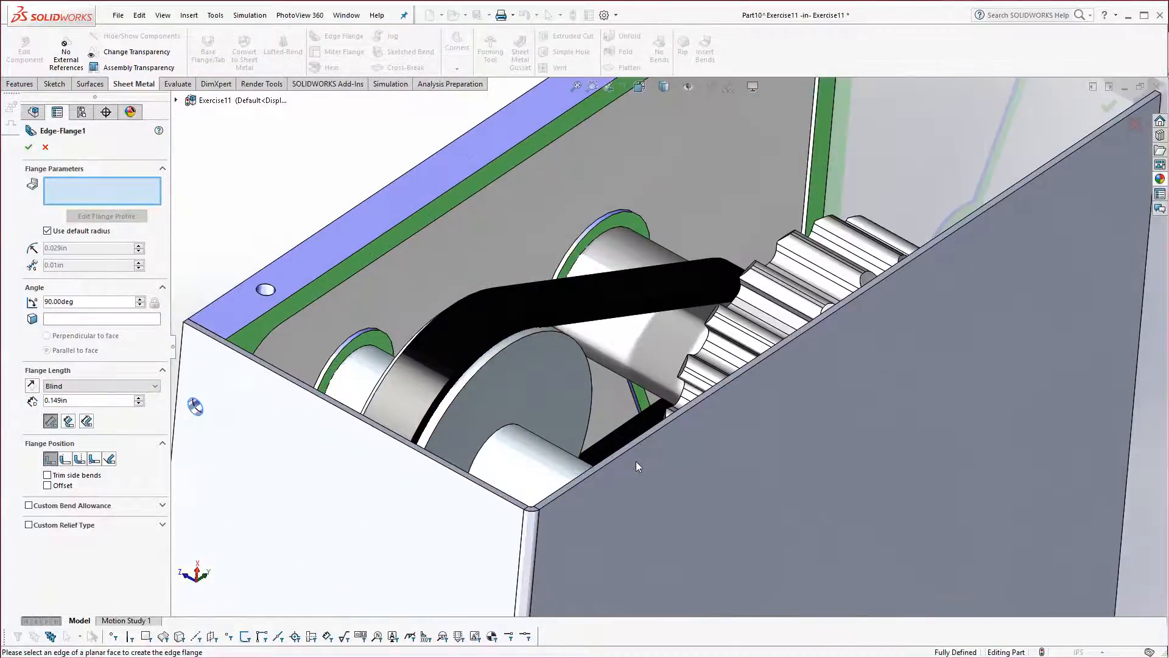
pyautogui.click(634, 430)
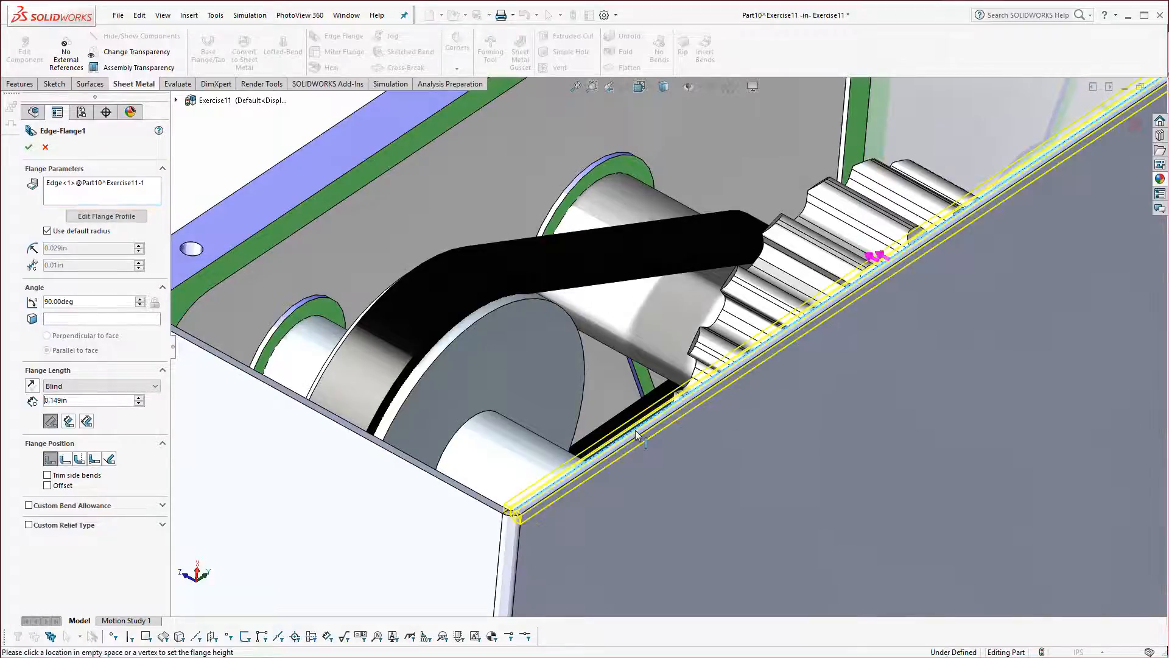
pyautogui.scroll(3, 438, 354)
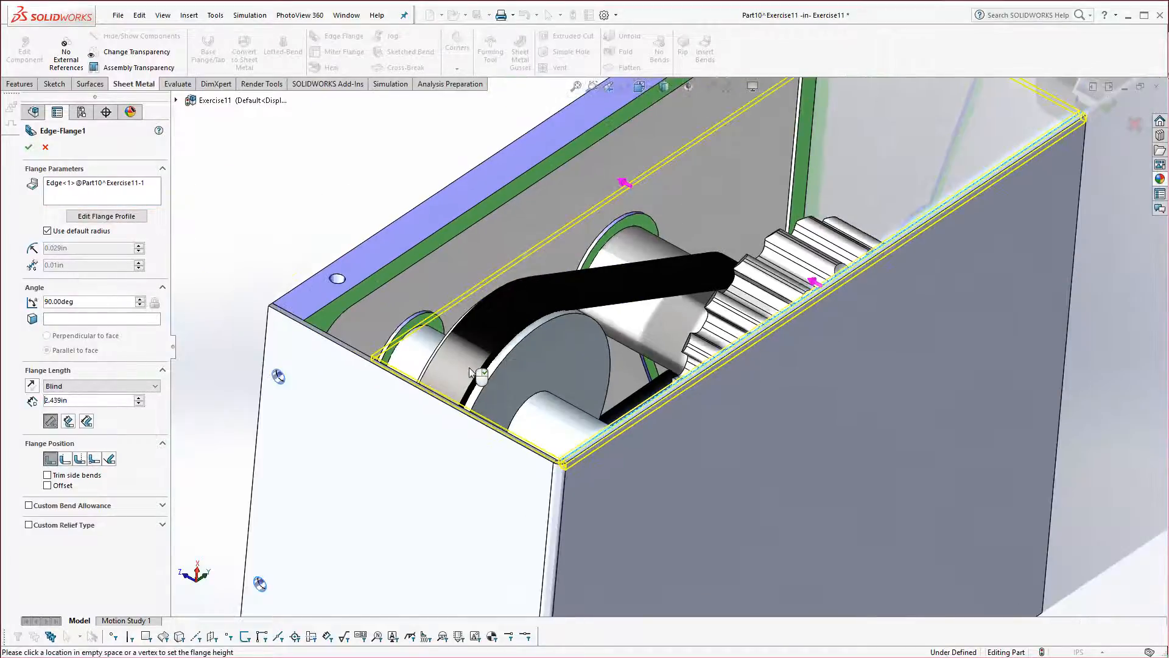
pyautogui.click(269, 306)
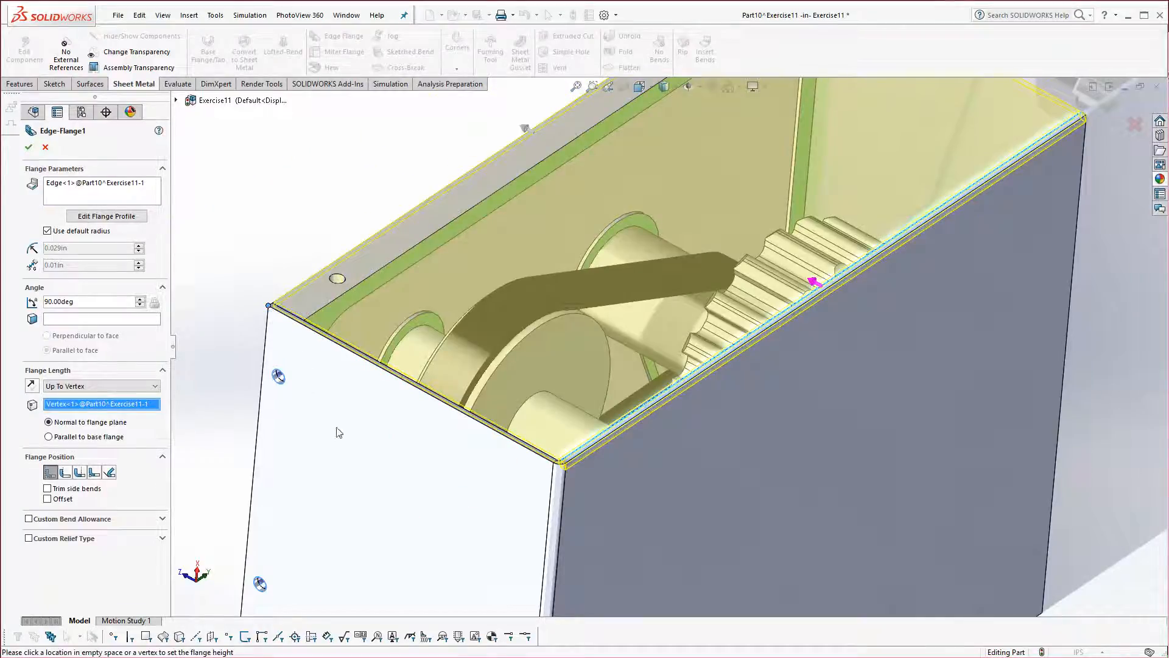
pyautogui.scroll(1, 339, 433)
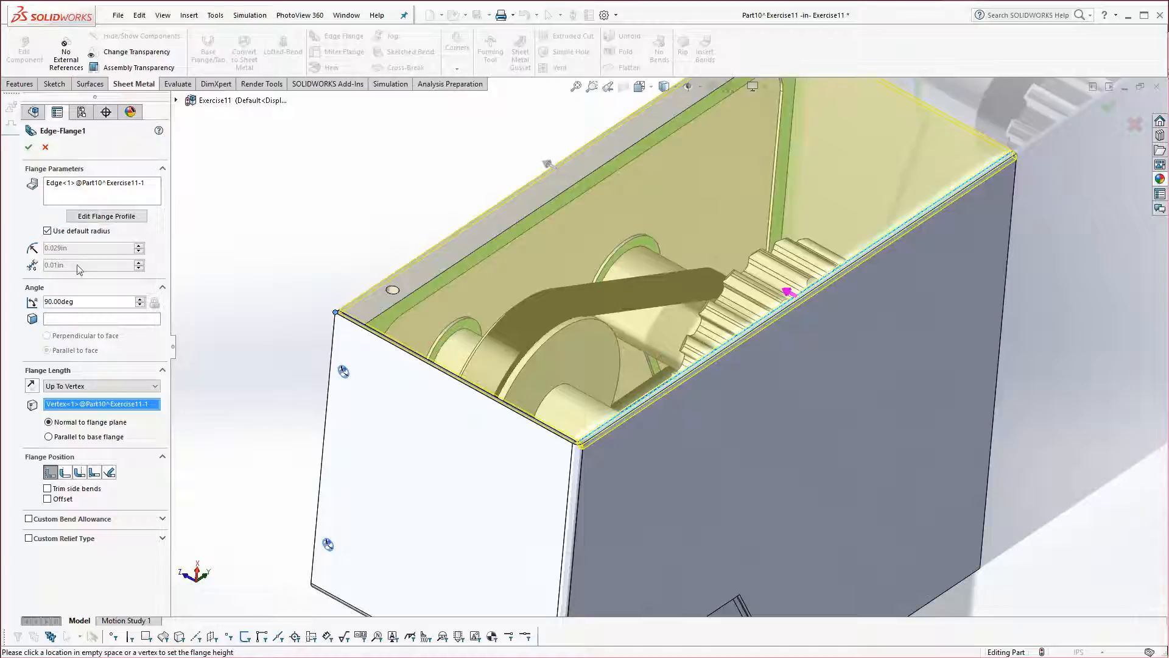
# Edit the flange profile by pulling in both side lines, narrowing it to a strip around the bracket's nearest screw hole.
pyautogui.click(94, 217)
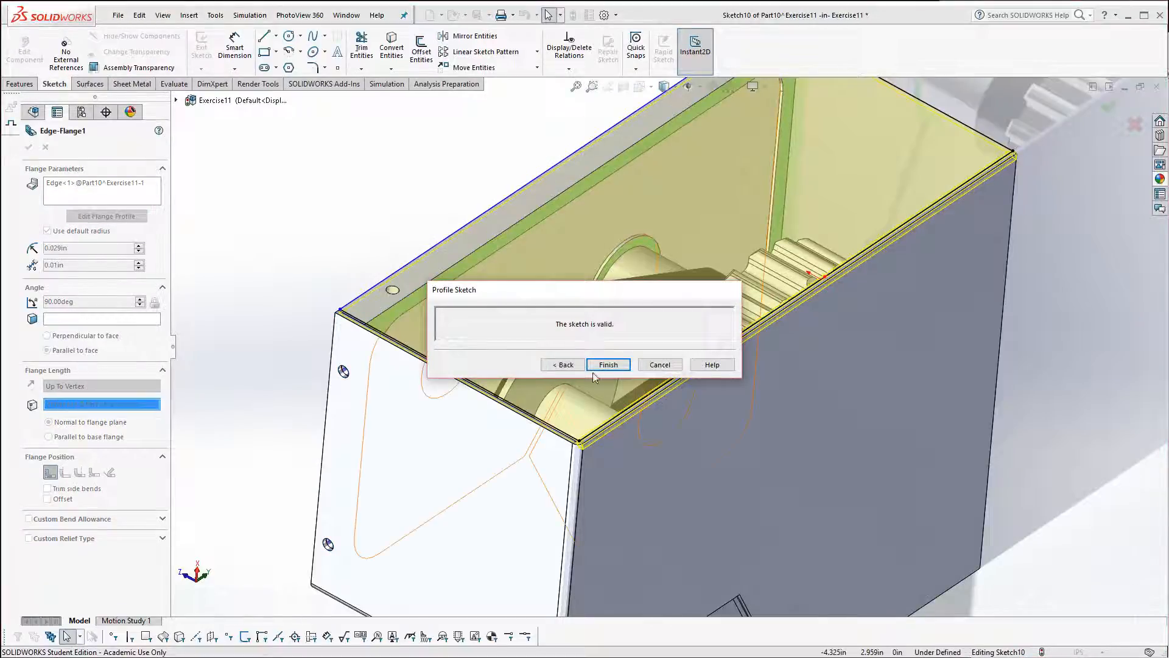
pyautogui.moveTo(599, 298)
pyautogui.mouseDown()
pyautogui.moveTo(679, 304)
pyautogui.moveTo(931, 390)
pyautogui.moveTo(999, 447)
pyautogui.moveTo(1016, 479)
pyautogui.mouseUp()
pyautogui.scroll(3, 653, 320)
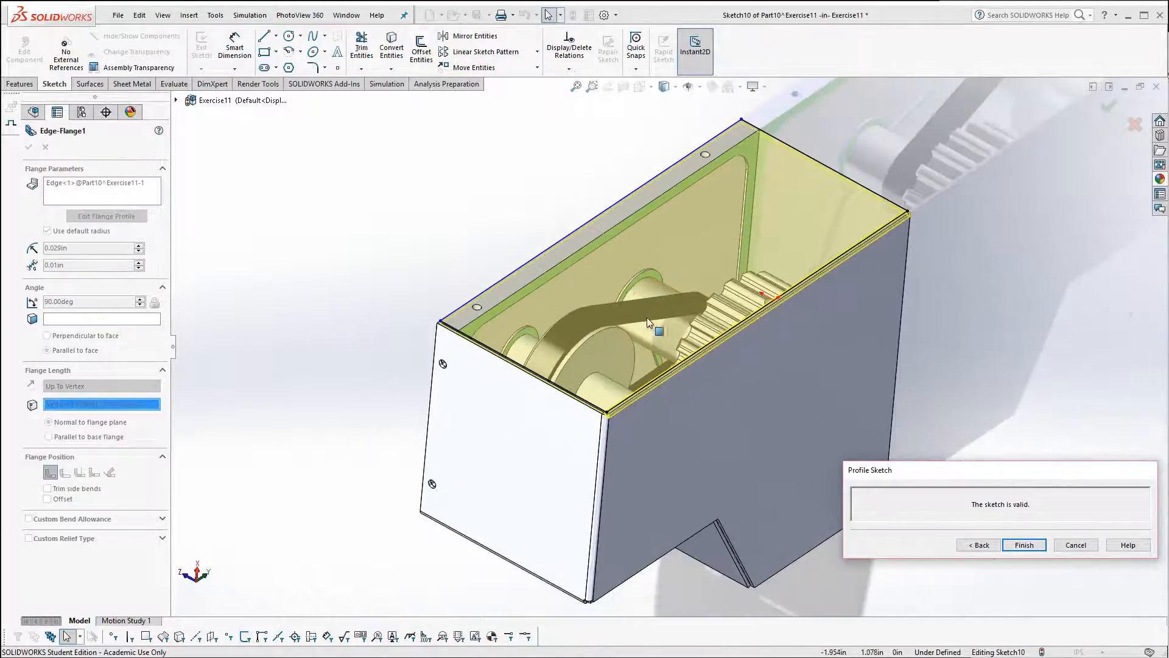
pyautogui.click(821, 162)
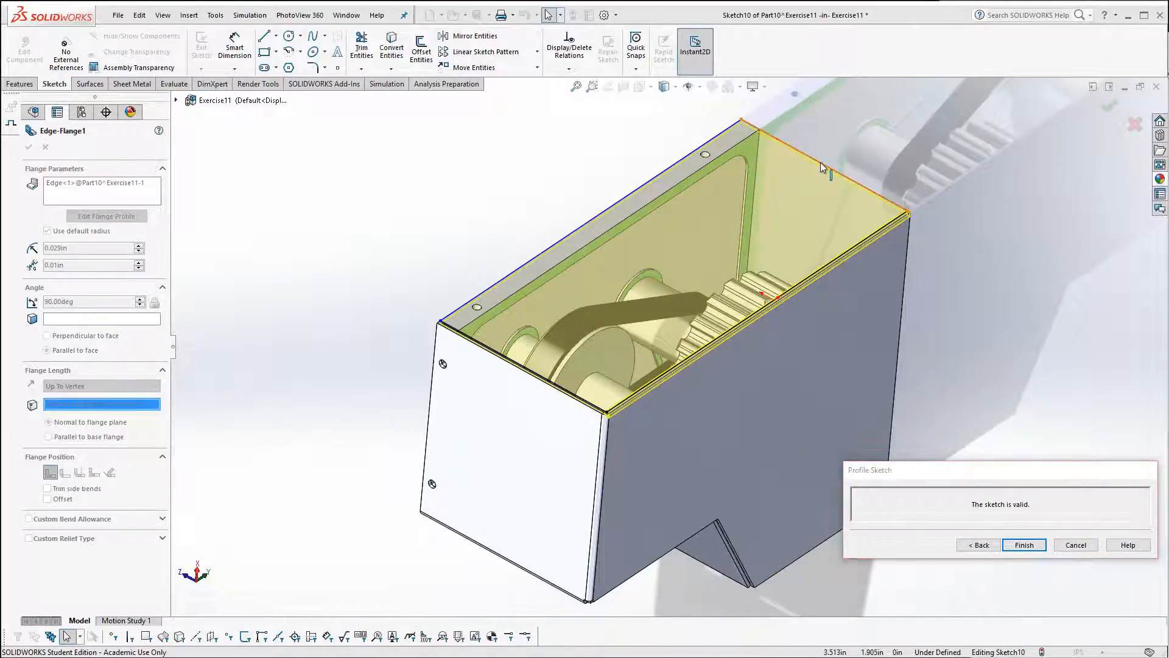
pyautogui.moveTo(703, 246)
pyautogui.mouseDown()
pyautogui.moveTo(573, 341)
pyautogui.moveTo(511, 351)
pyautogui.moveTo(523, 345)
pyautogui.mouseUp()
pyautogui.scroll(-5, 533, 348)
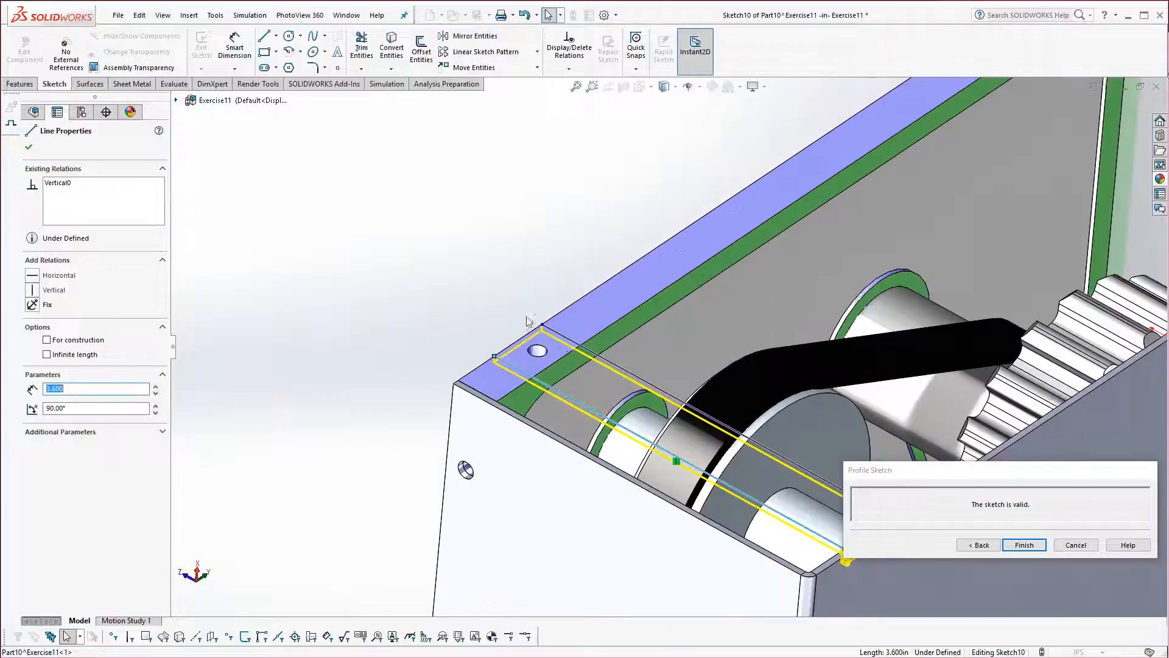
pyautogui.moveTo(623, 355)
pyautogui.mouseDown()
pyautogui.moveTo(634, 341)
pyautogui.moveTo(625, 349)
pyautogui.mouseUp()
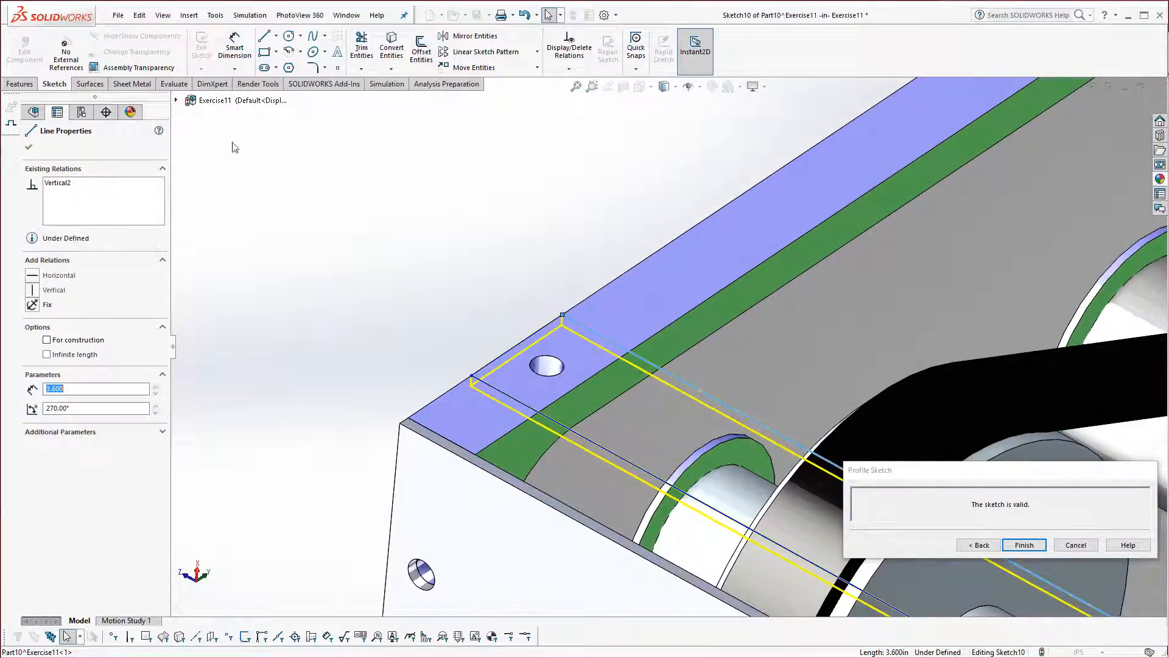
# Convert the bracket's screw-hole edge into the flange profile, widen the strip slightly and finish the edge flange.
pyautogui.click(537, 377)
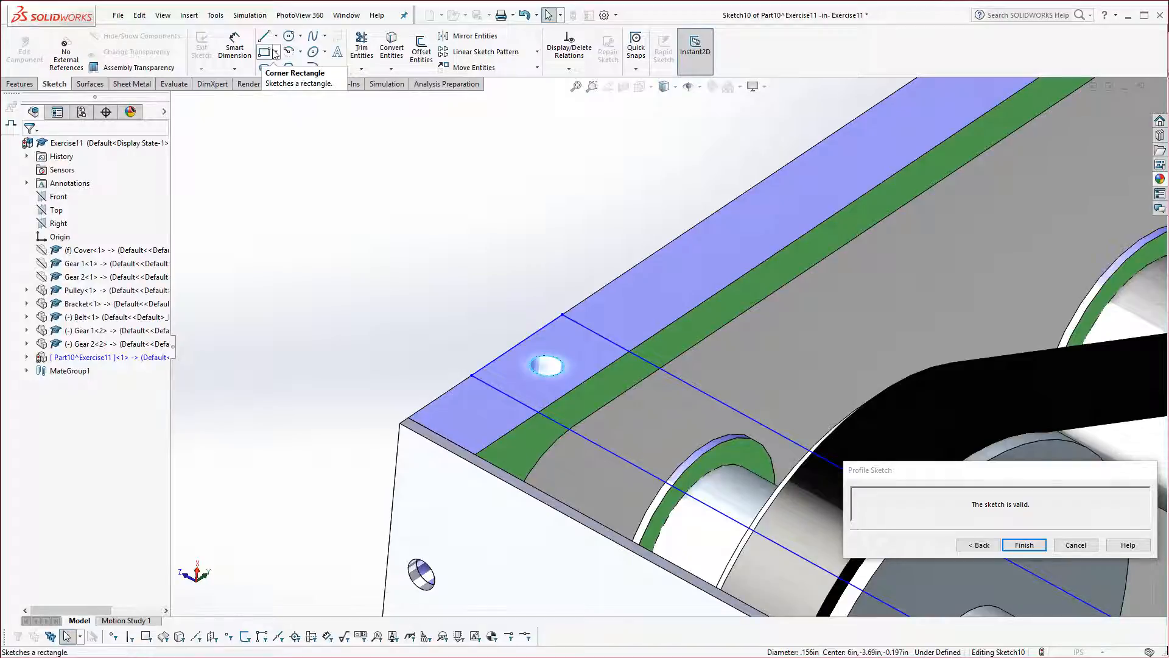
pyautogui.click(391, 44)
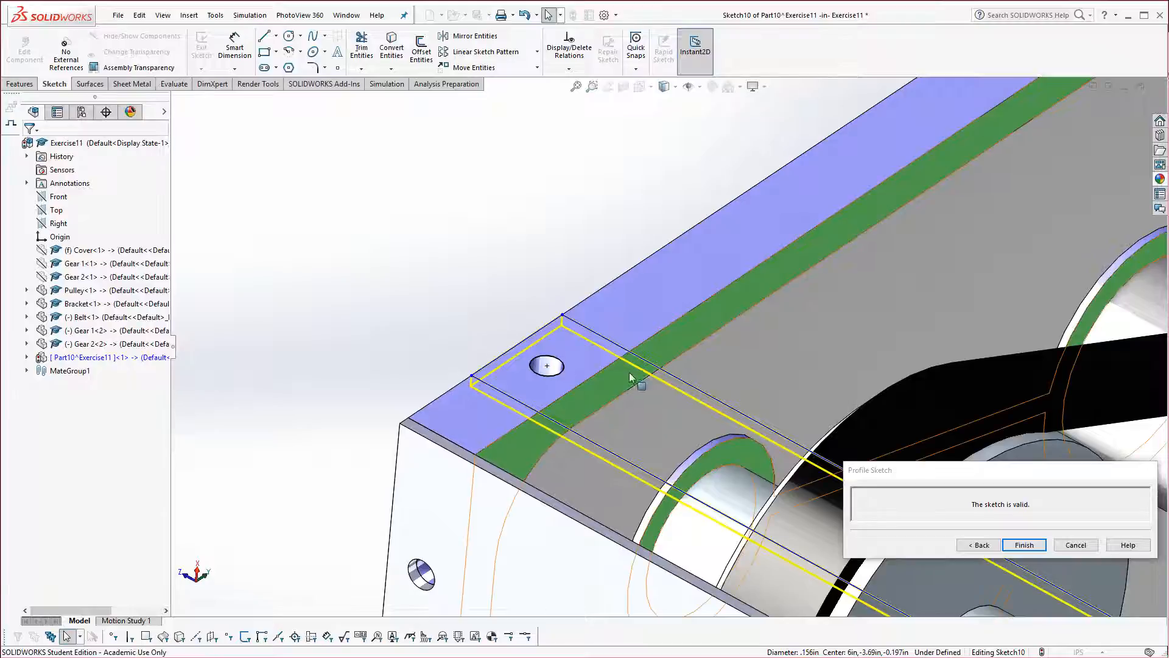
pyautogui.click(659, 345)
pyautogui.moveTo(658, 345); pyautogui.dragTo(654, 350)
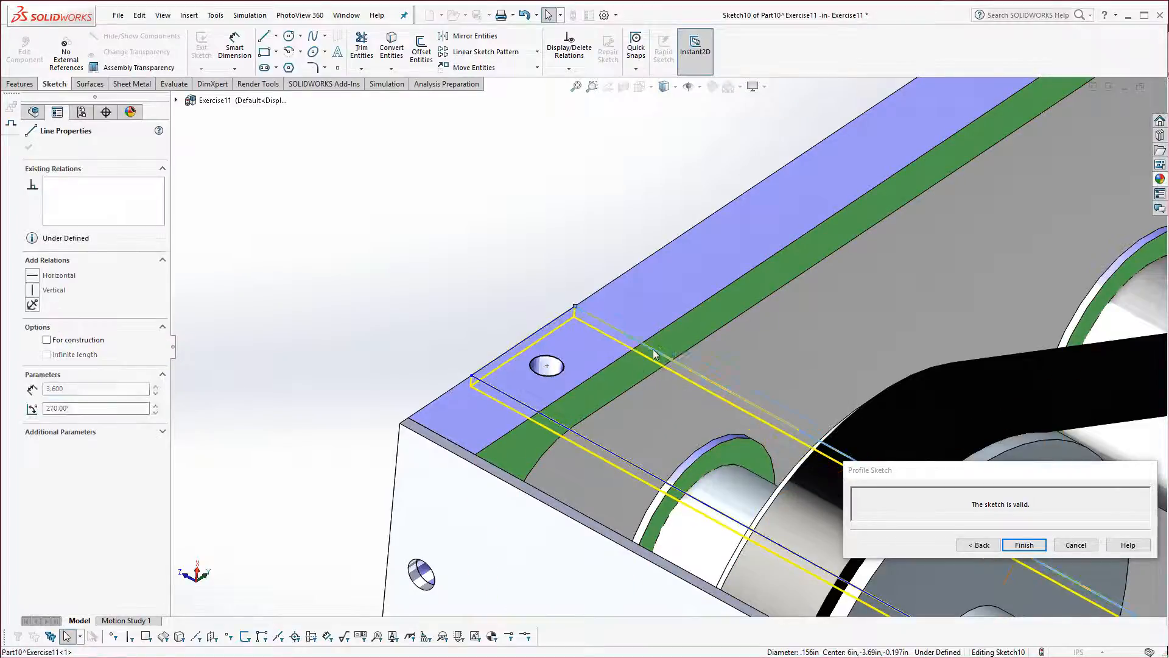
pyautogui.scroll(6, 451, 321)
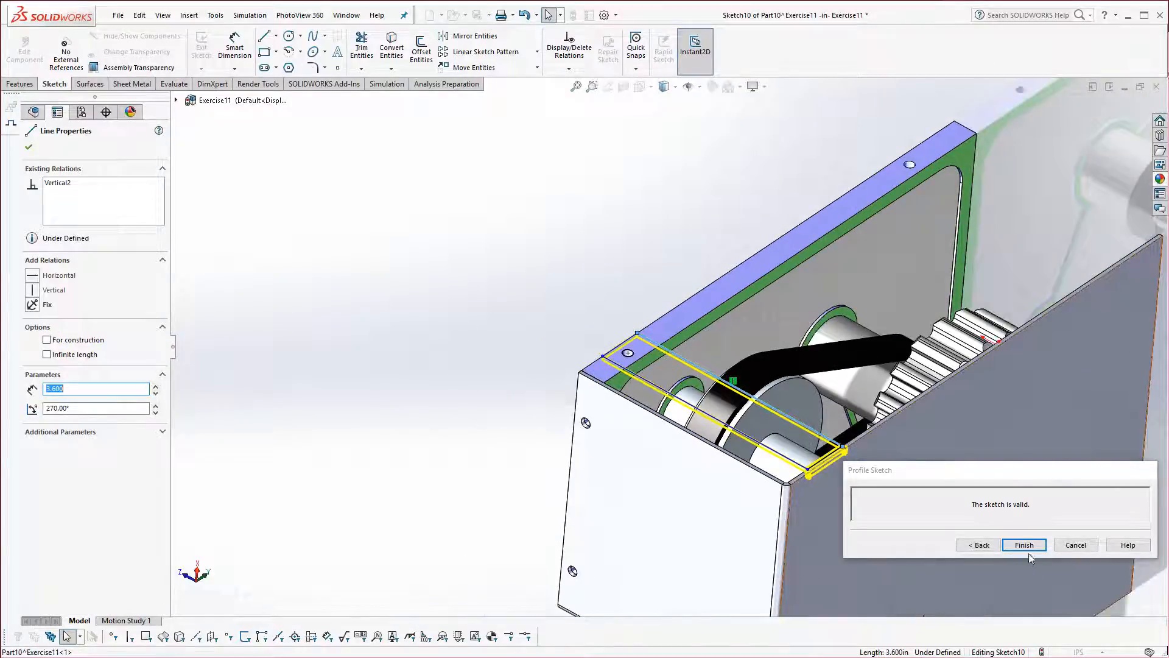
pyautogui.click(1028, 545)
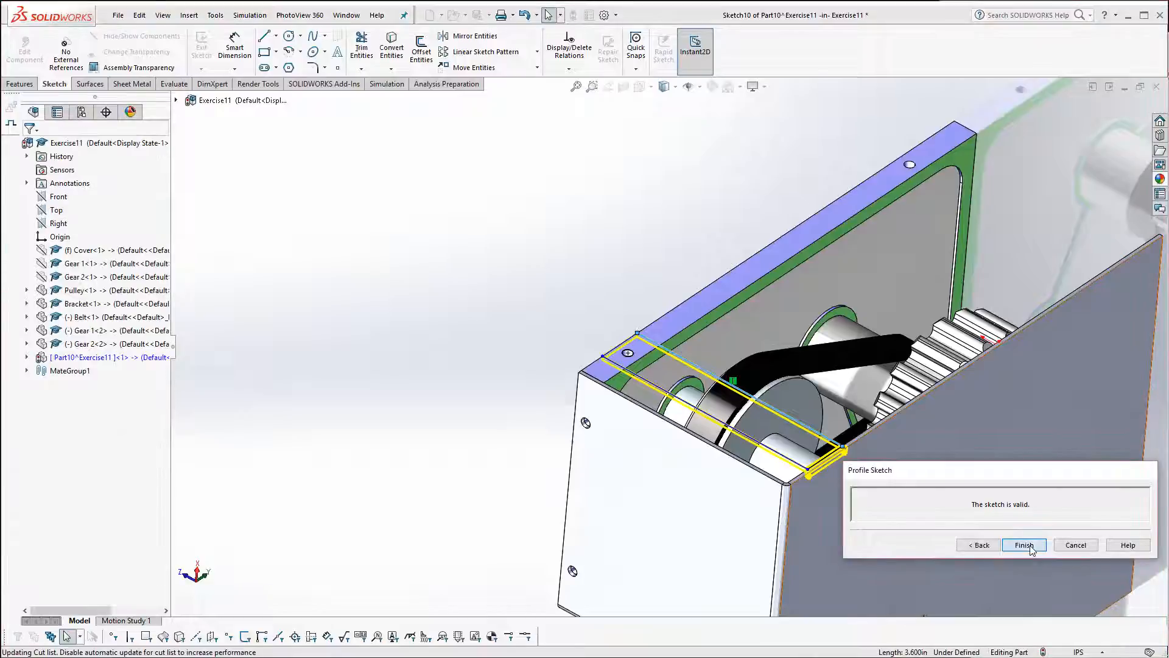
# Edit the new edge flange and change its flange position to Material Outside, so the tab sits on top of the bracket.
pyautogui.scroll(-6, 782, 447)
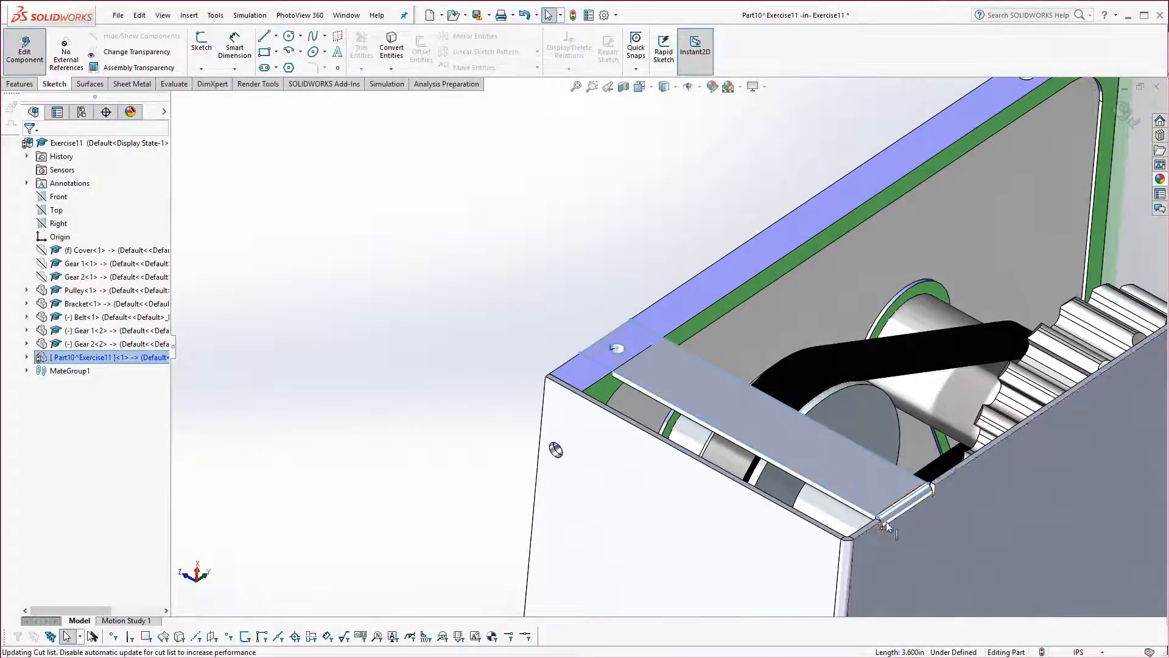
pyautogui.scroll(-5, 899, 442)
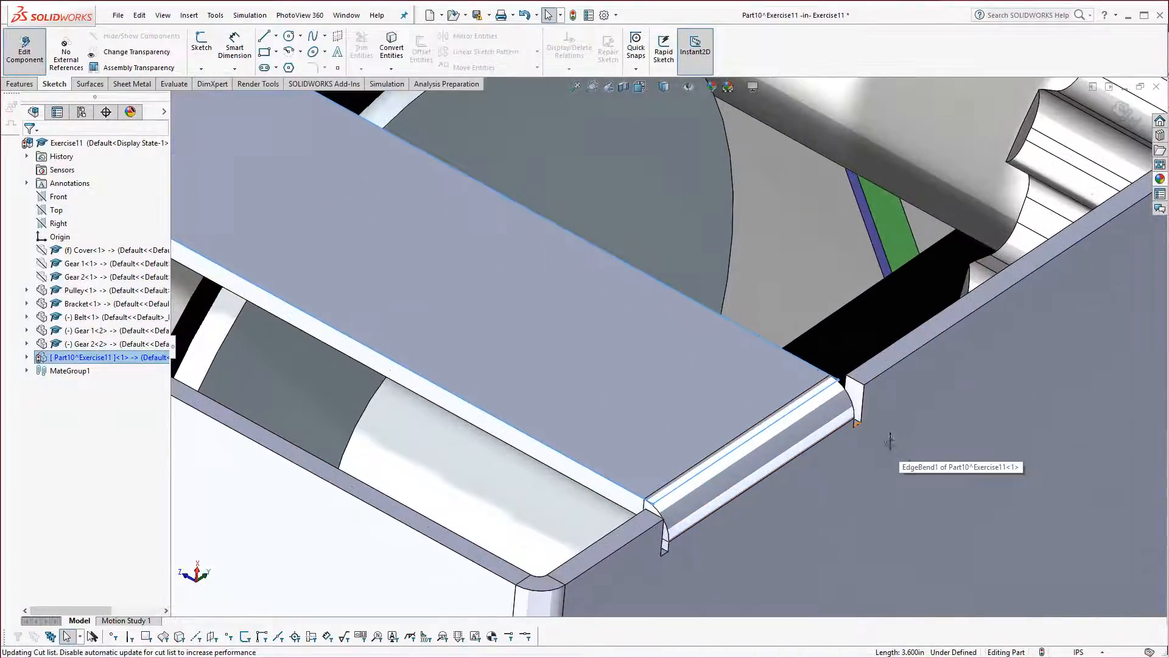
pyautogui.scroll(6, 728, 465)
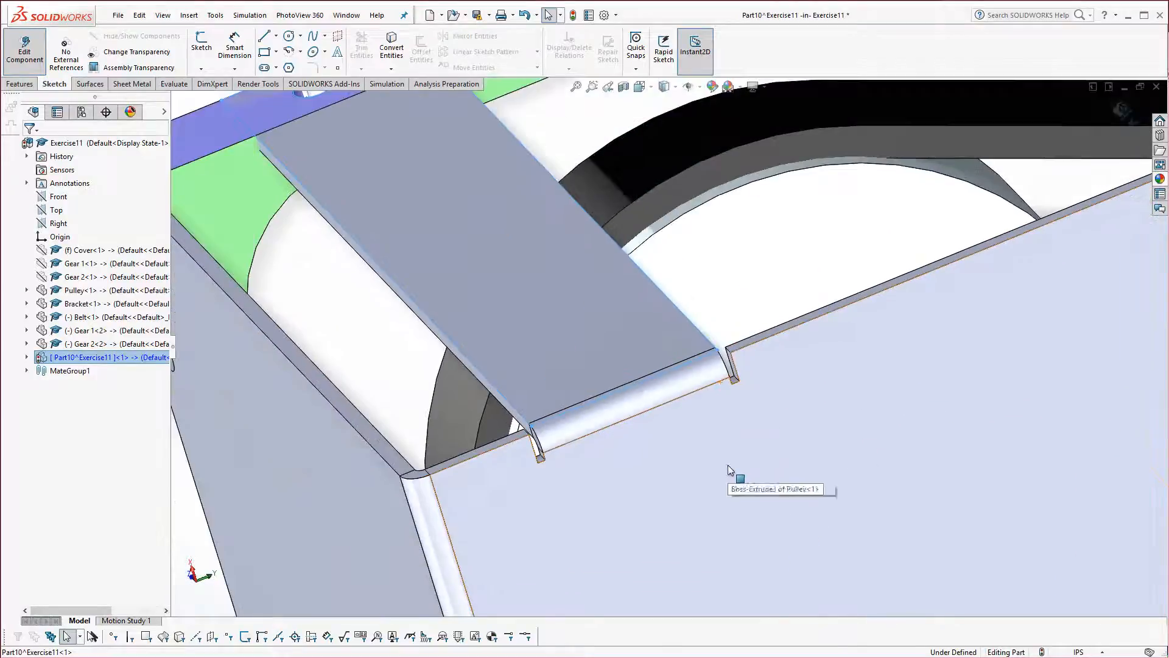
pyautogui.moveTo(486, 250); pyautogui.dragTo(529, 277, button='middle')
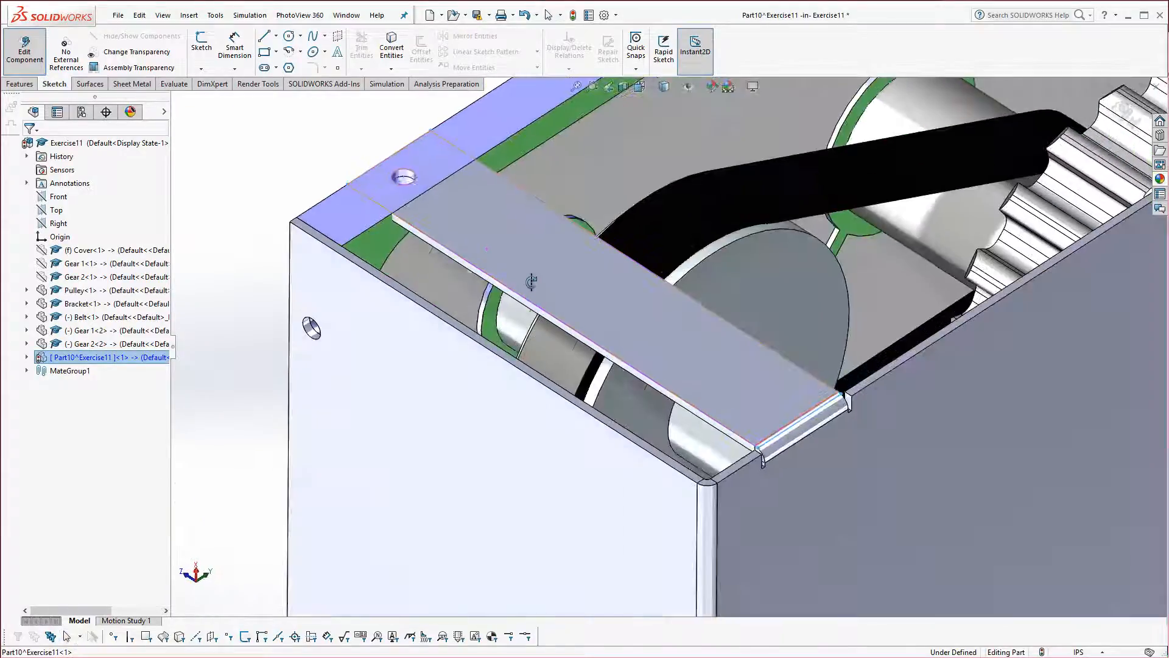
pyautogui.scroll(-5, 481, 209)
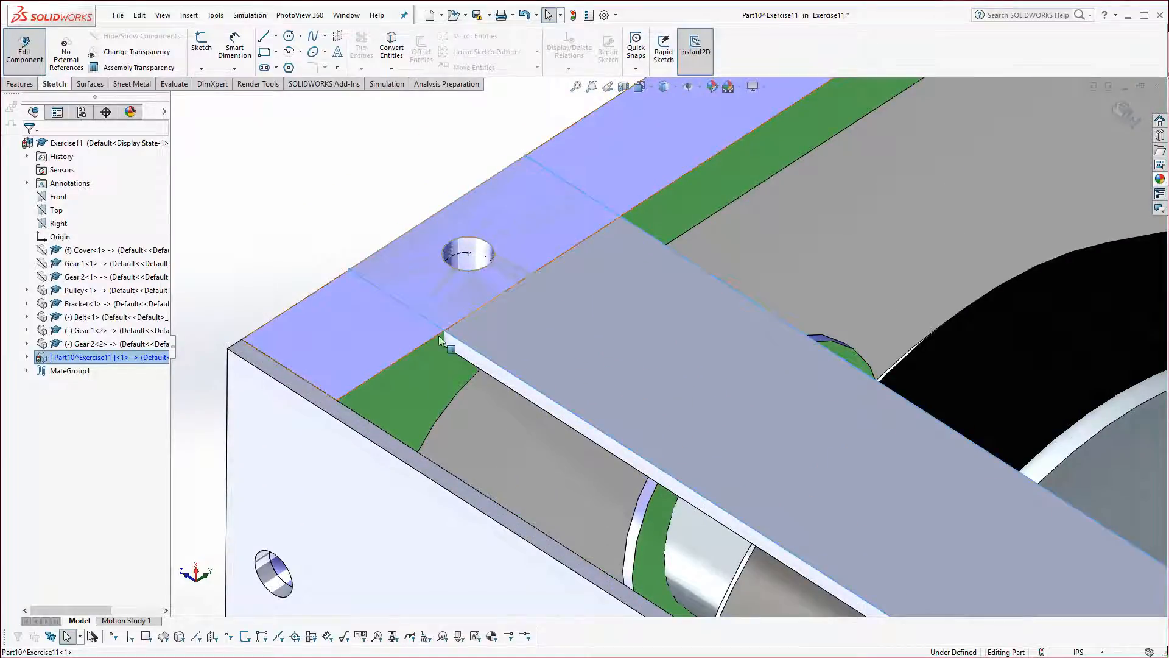
pyautogui.click(26, 357)
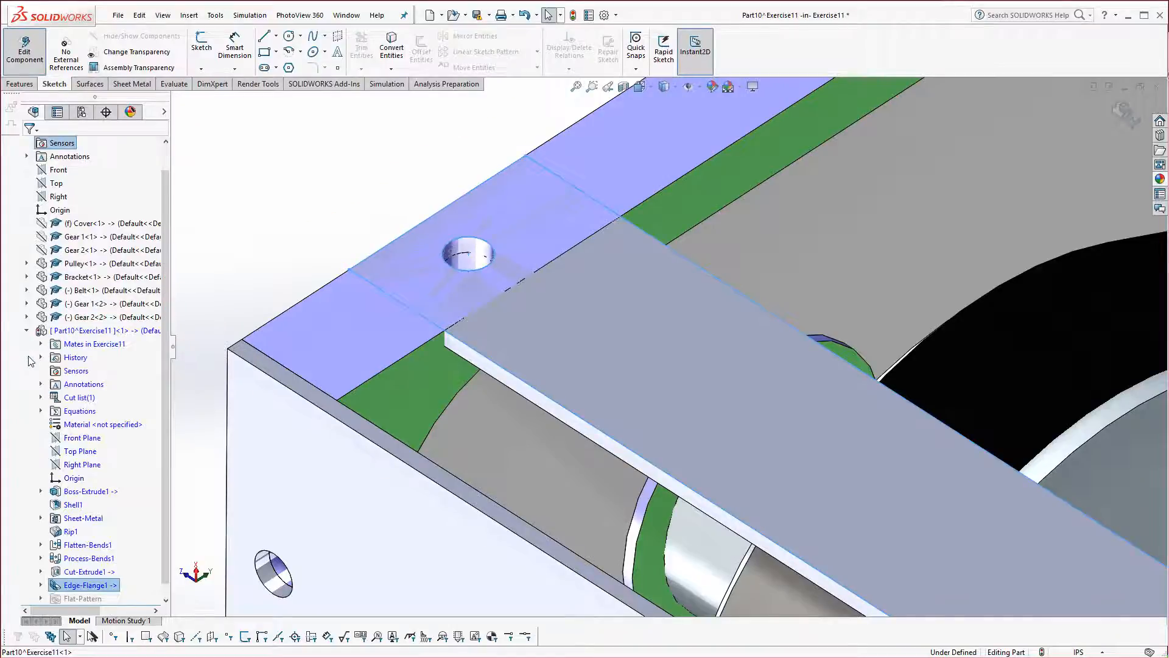
pyautogui.rightClick(99, 587)
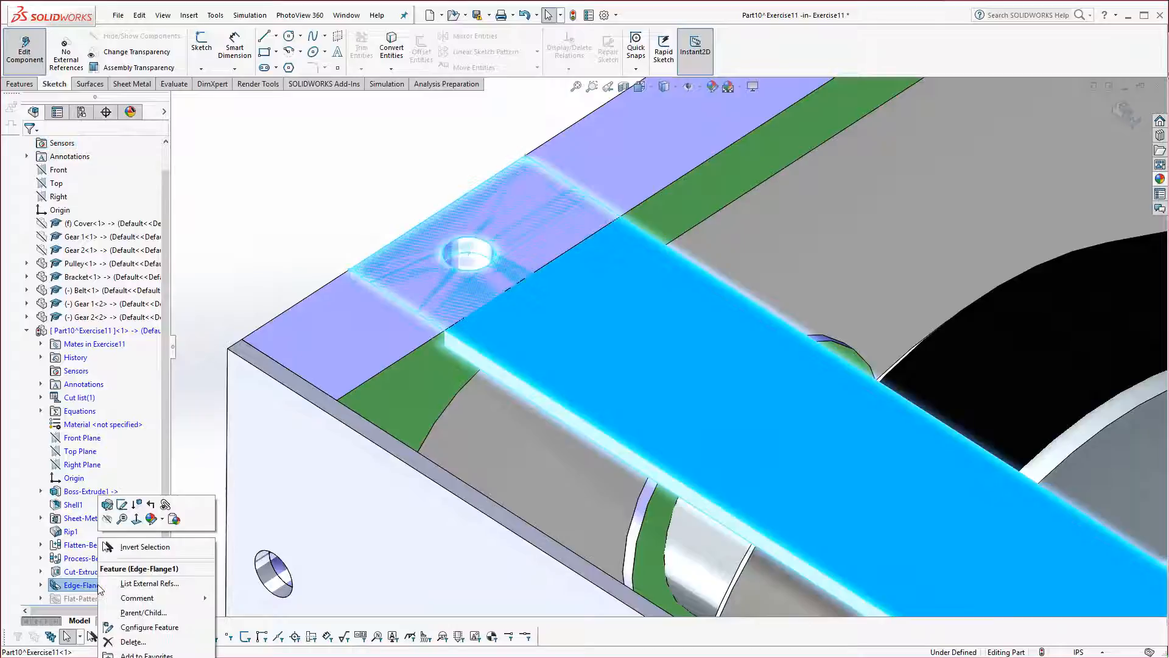
pyautogui.click(107, 506)
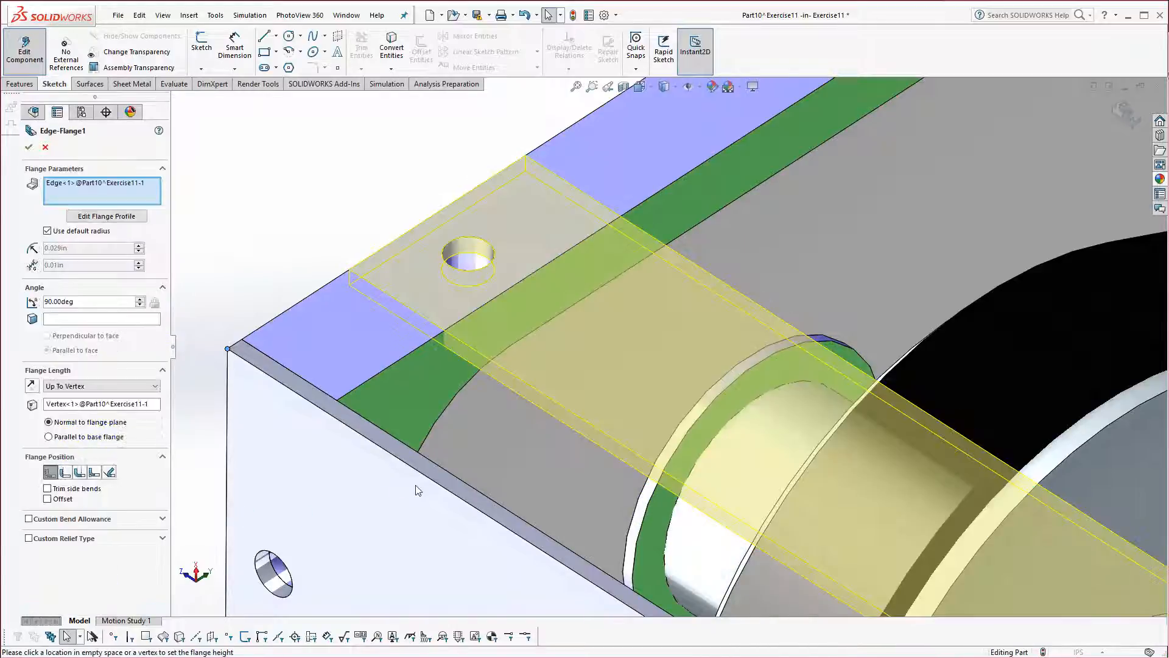
pyautogui.scroll(5, 341, 431)
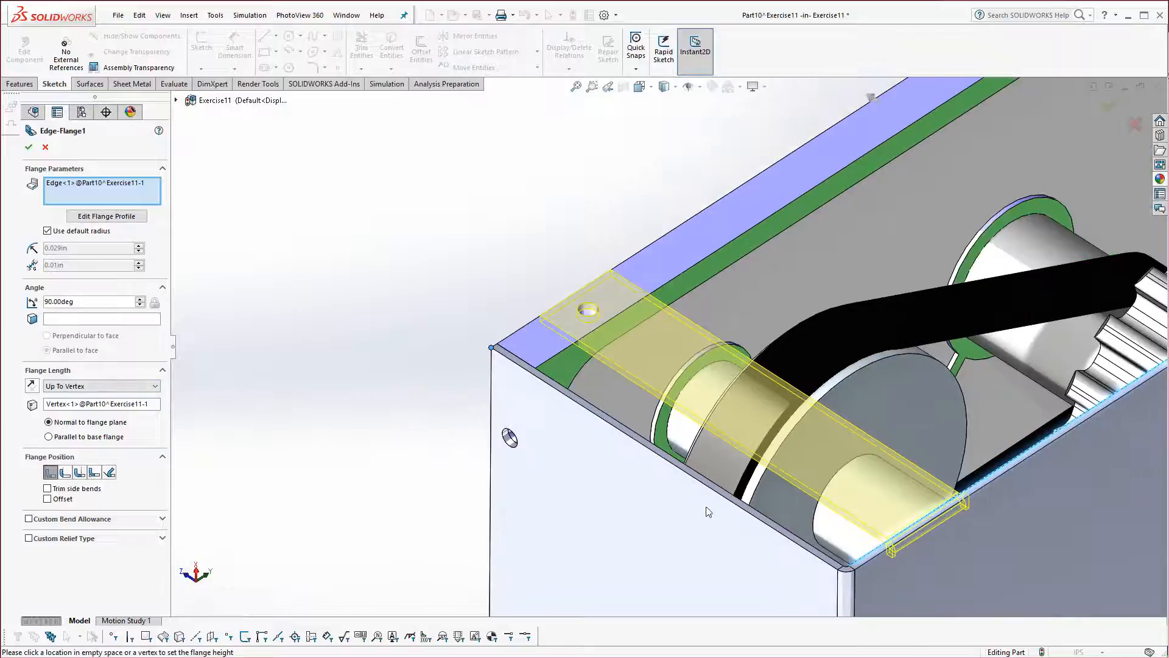
pyautogui.scroll(-2, 916, 557)
pyautogui.scroll(-2, 674, 440)
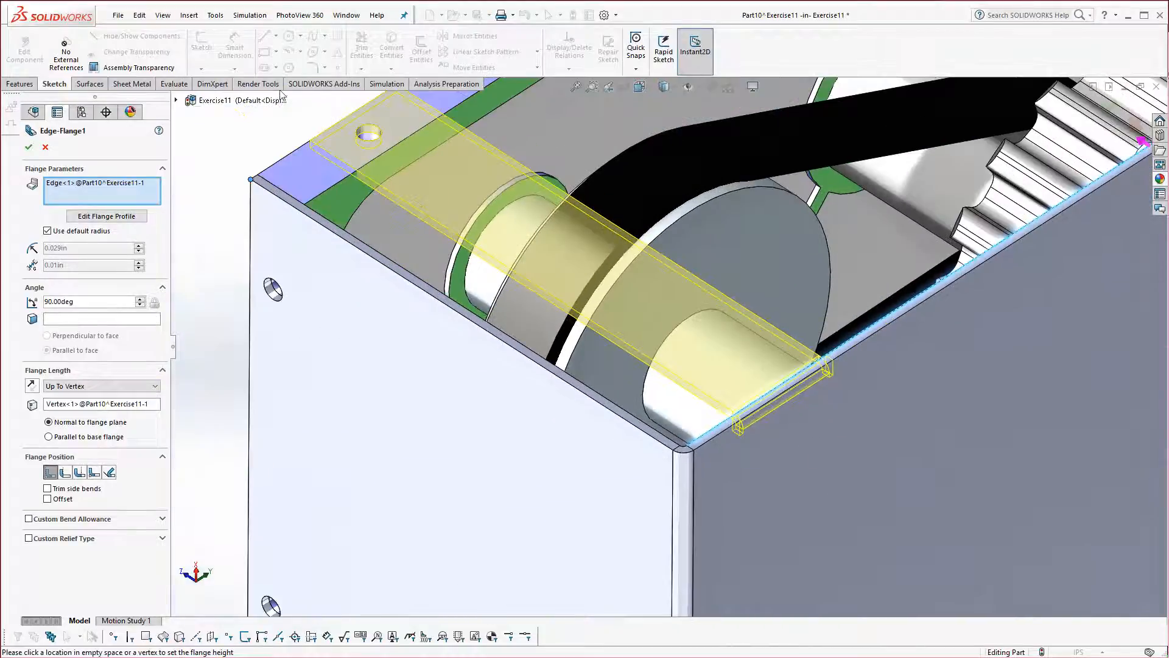
pyautogui.scroll(-2, 386, 205)
pyautogui.scroll(-2, 386, 206)
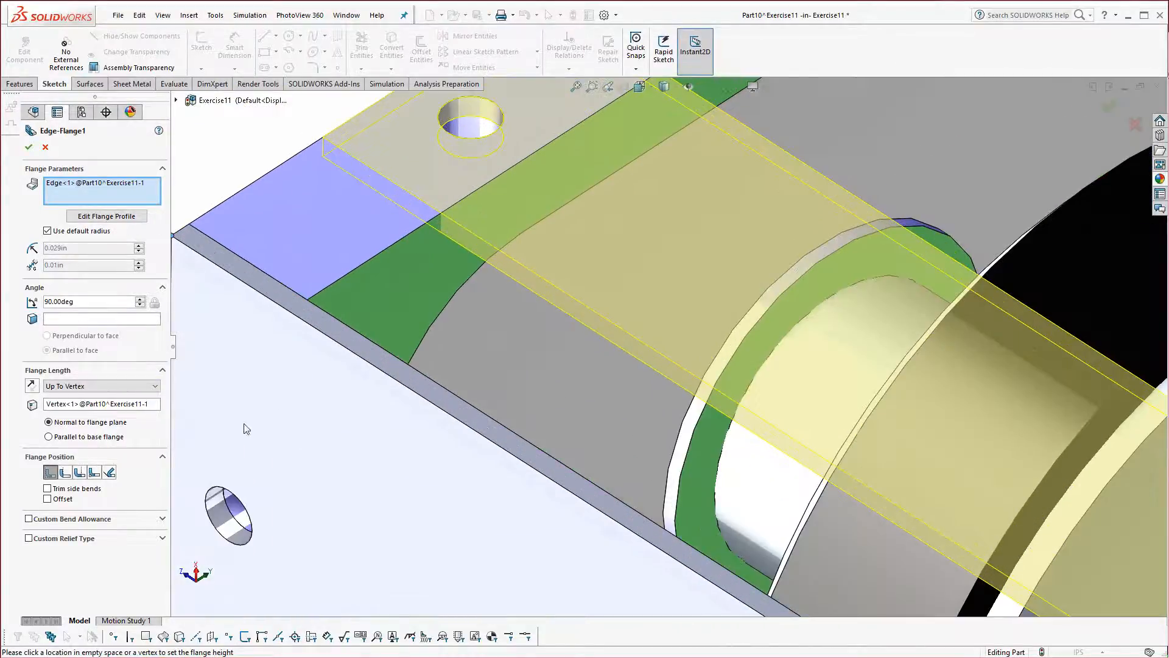
pyautogui.click(65, 473)
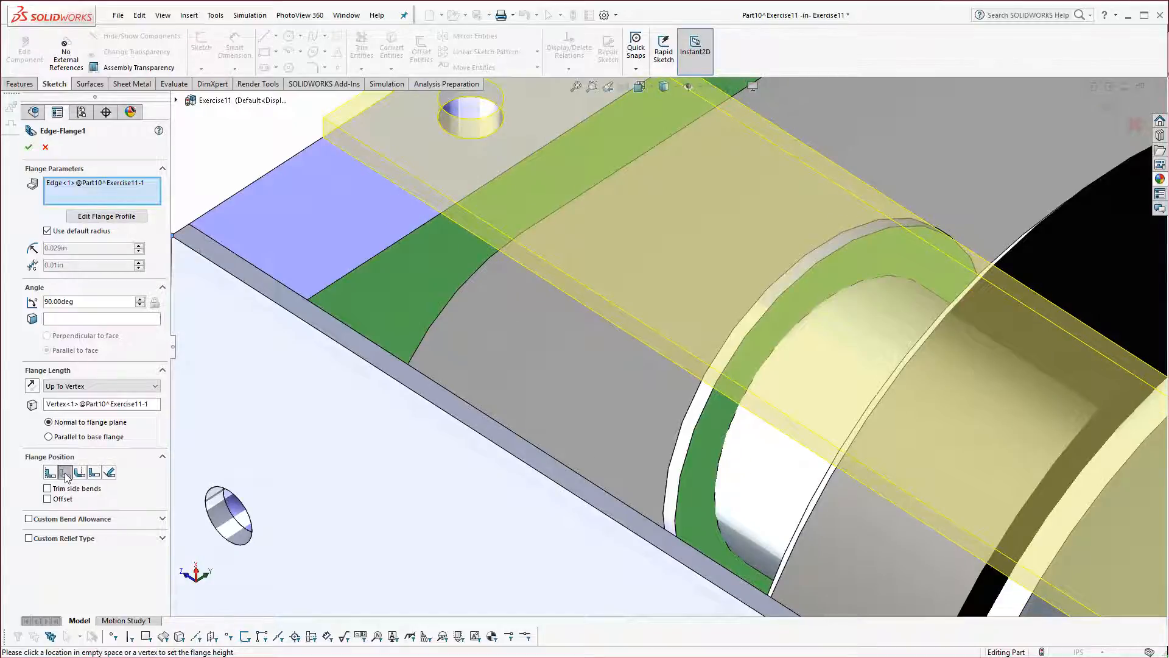
pyautogui.scroll(2, 483, 399)
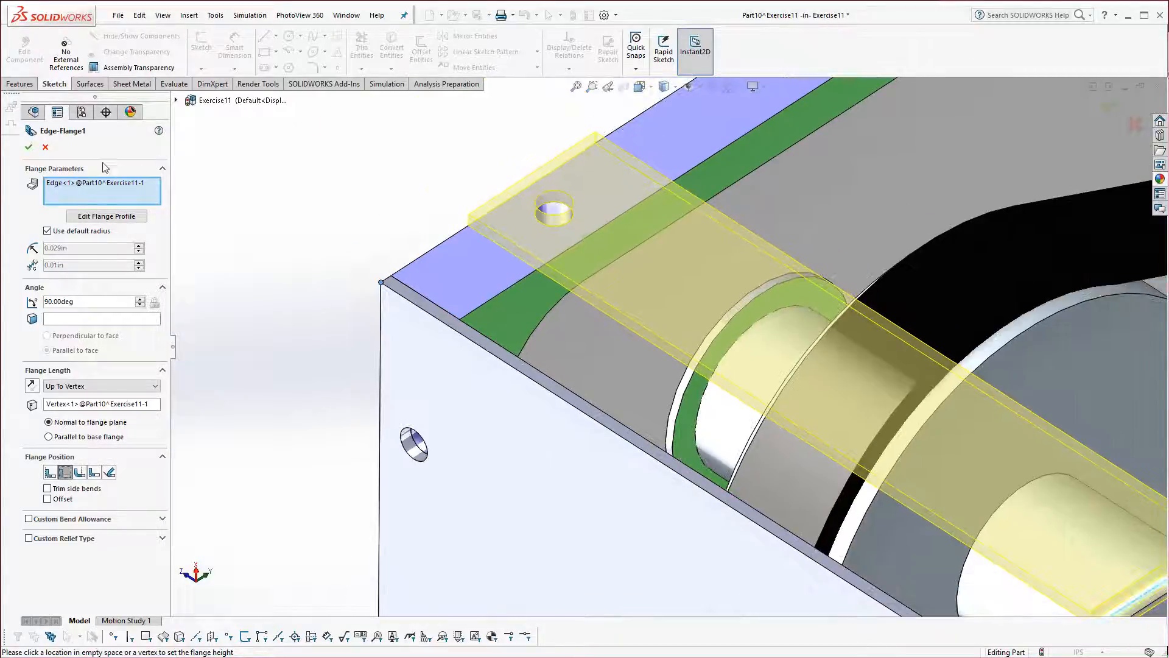
pyautogui.click(29, 147)
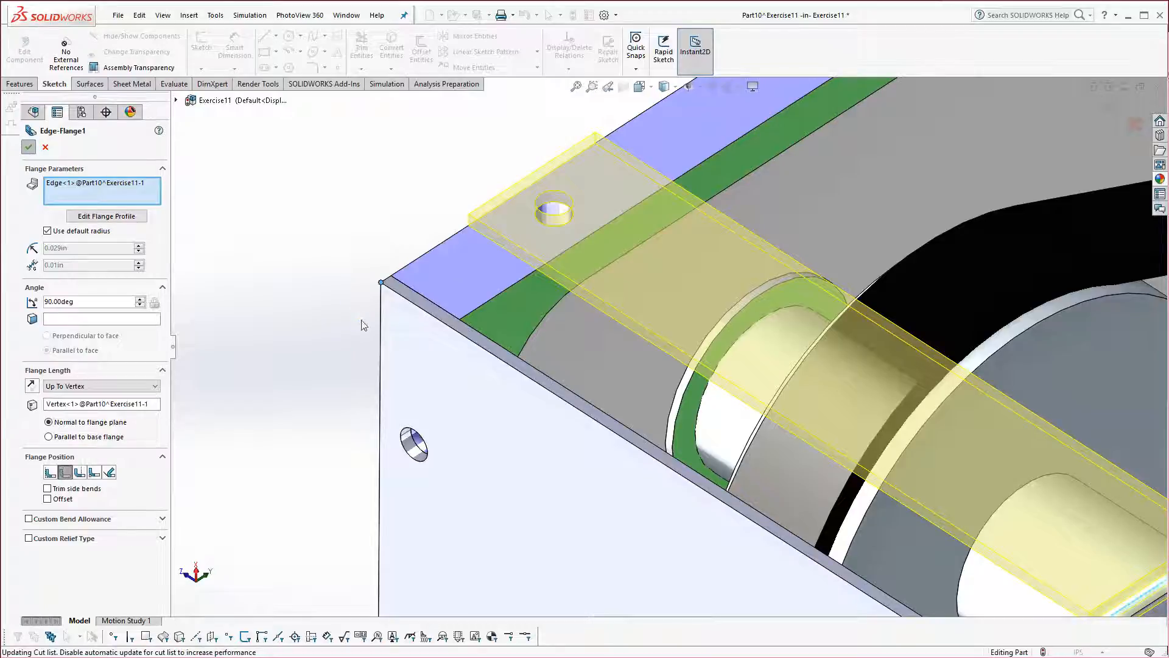
# Open the louvers folder of the forming tools in the Design Library, with the cover's stepped side facing the view.
pyautogui.scroll(8, 382, 390)
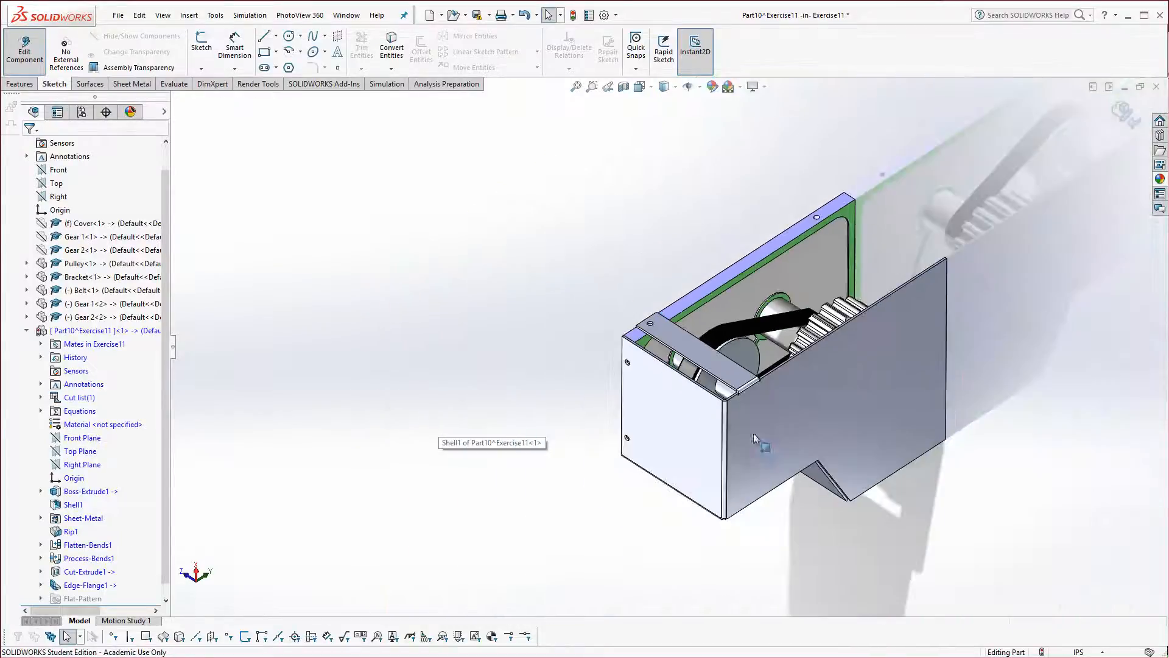
pyautogui.moveTo(735, 409)
pyautogui.mouseDown(button='middle')
pyautogui.moveTo(758, 379)
pyautogui.moveTo(736, 396)
pyautogui.mouseUp(button='middle')
pyautogui.scroll(-1, 911, 289)
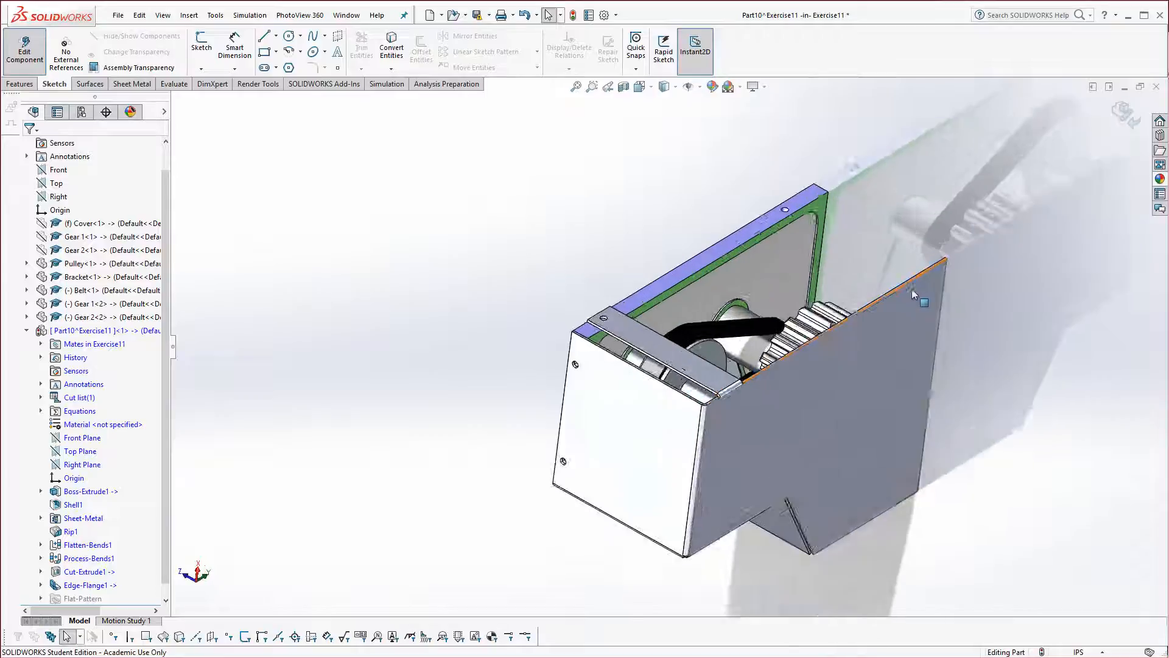
pyautogui.scroll(-3, 912, 291)
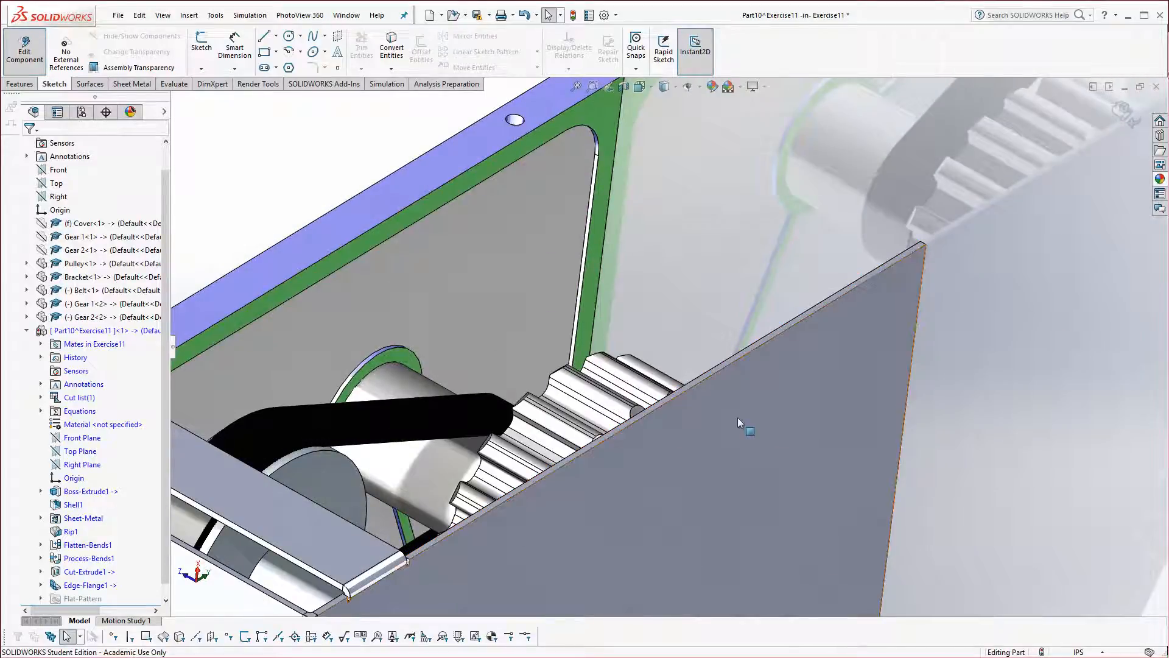
pyautogui.scroll(8, 737, 417)
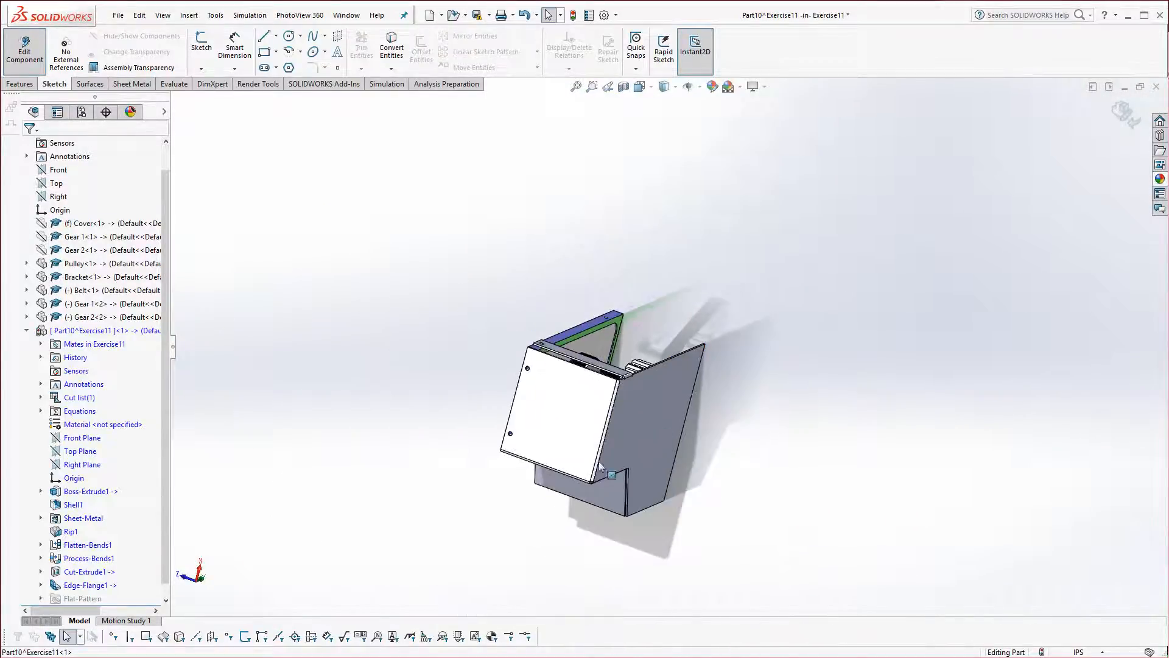
pyautogui.moveTo(600, 466); pyautogui.dragTo(618, 330, button='middle')
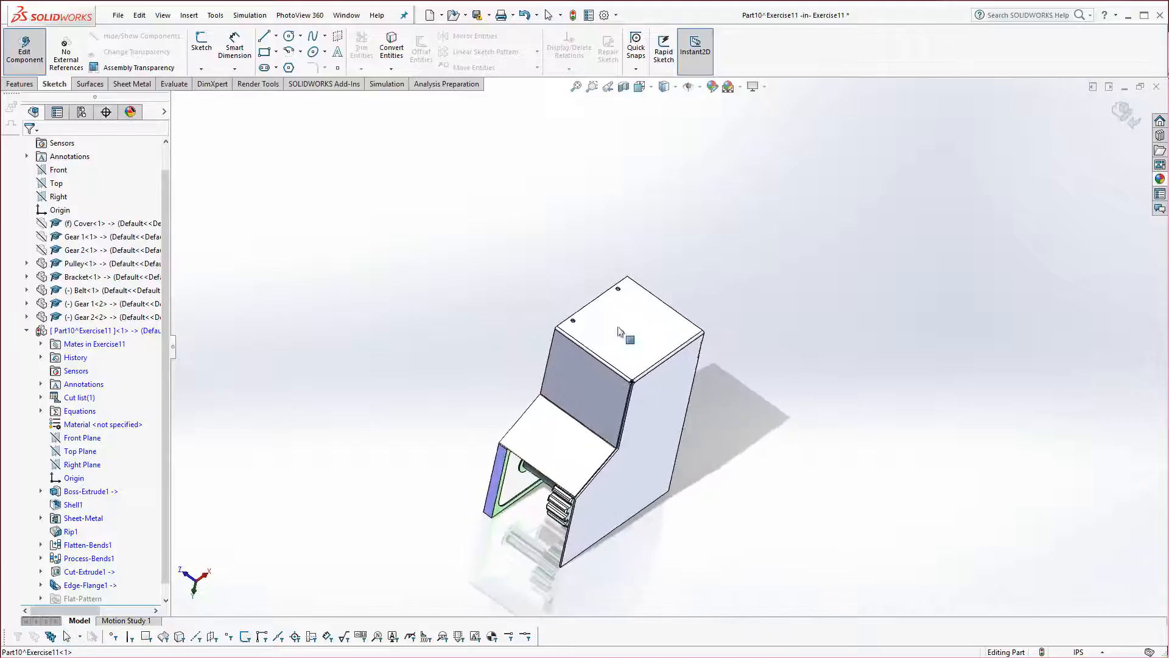
pyautogui.scroll(-3, 618, 330)
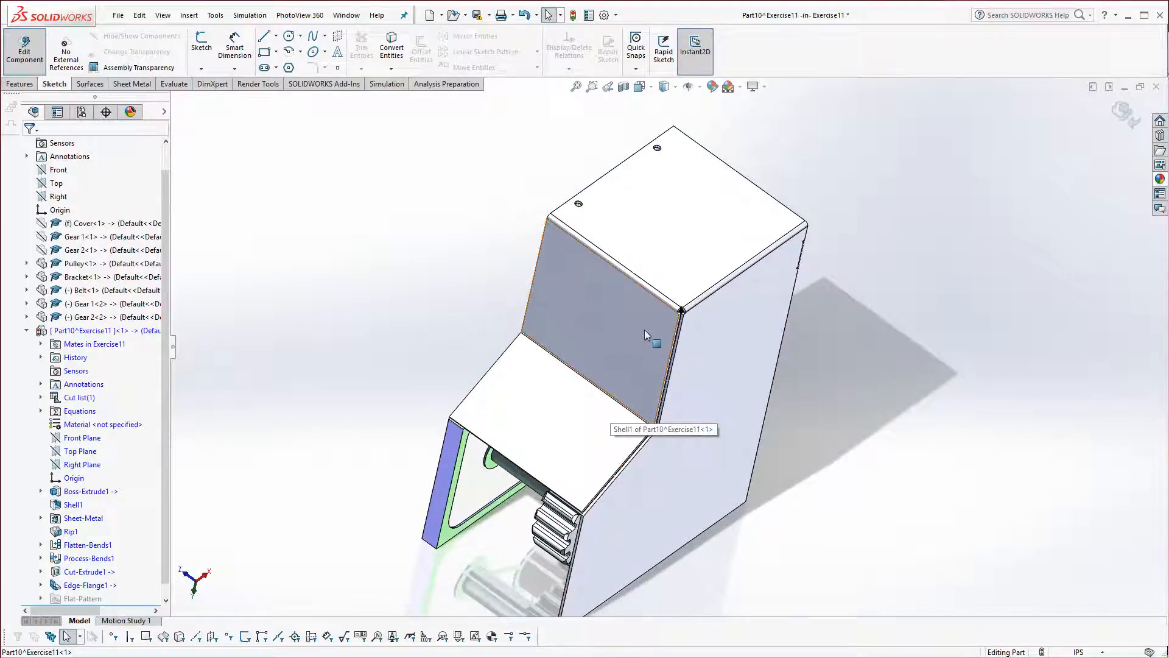
pyautogui.click(1161, 136)
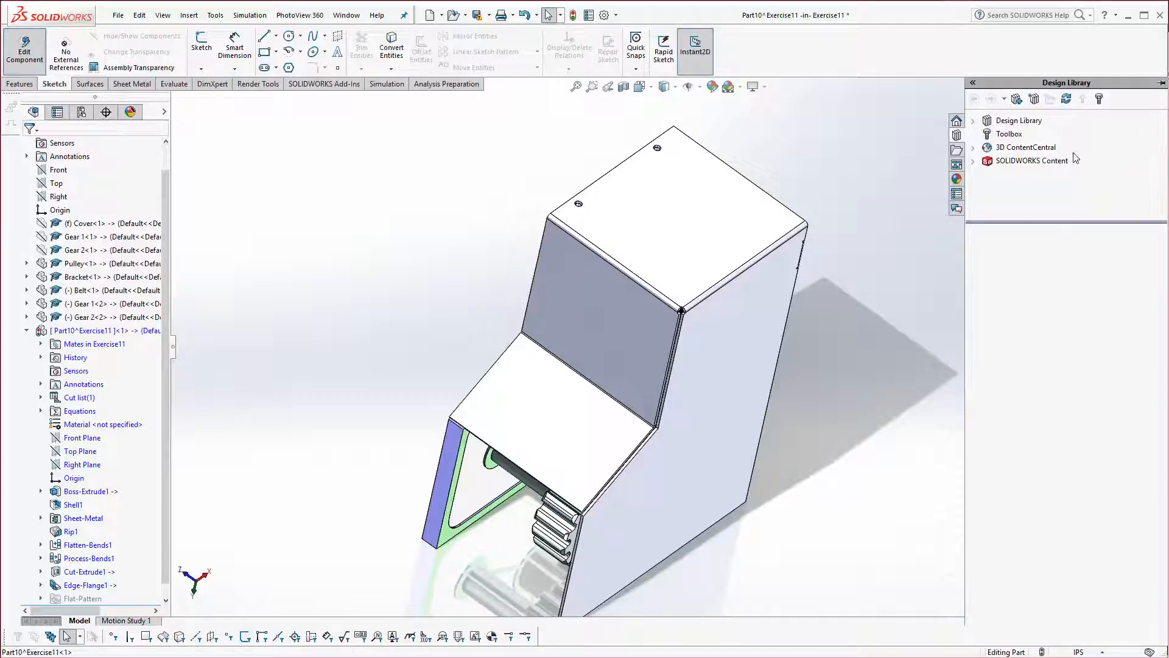
pyautogui.click(987, 121)
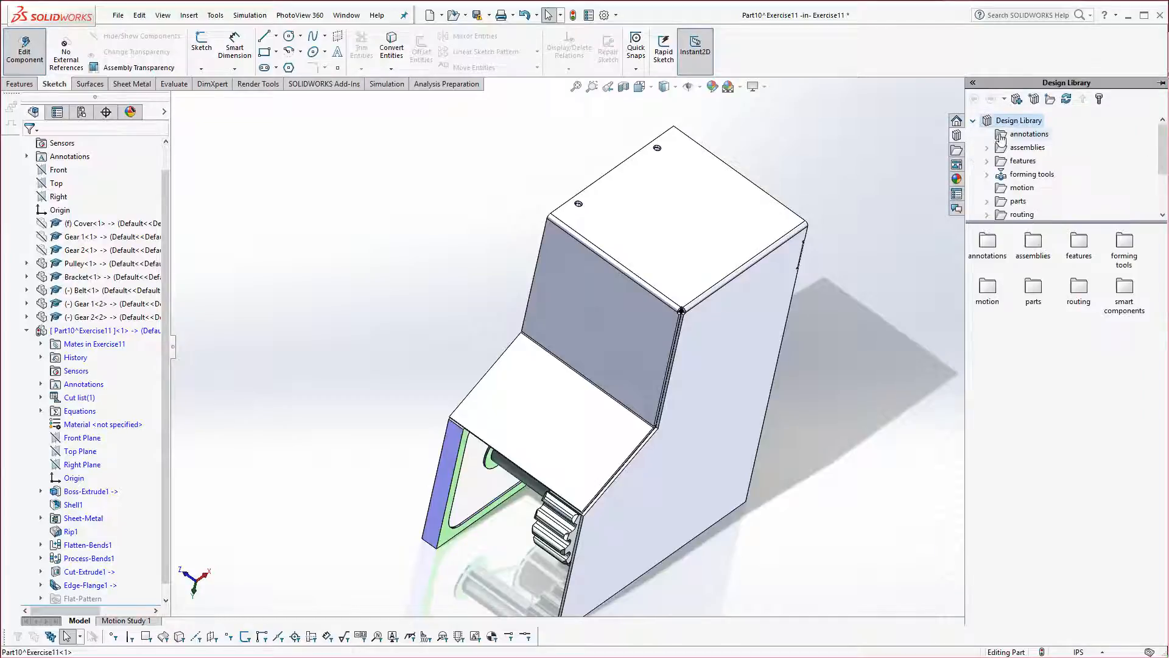
pyautogui.click(1028, 175)
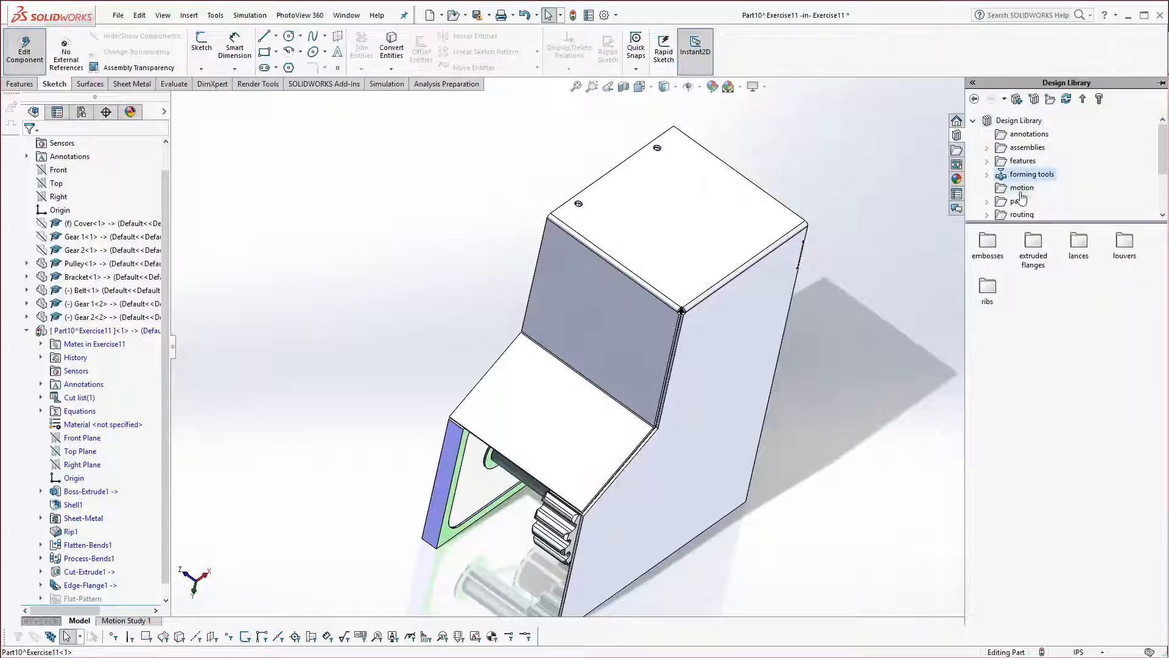
pyautogui.click(991, 255)
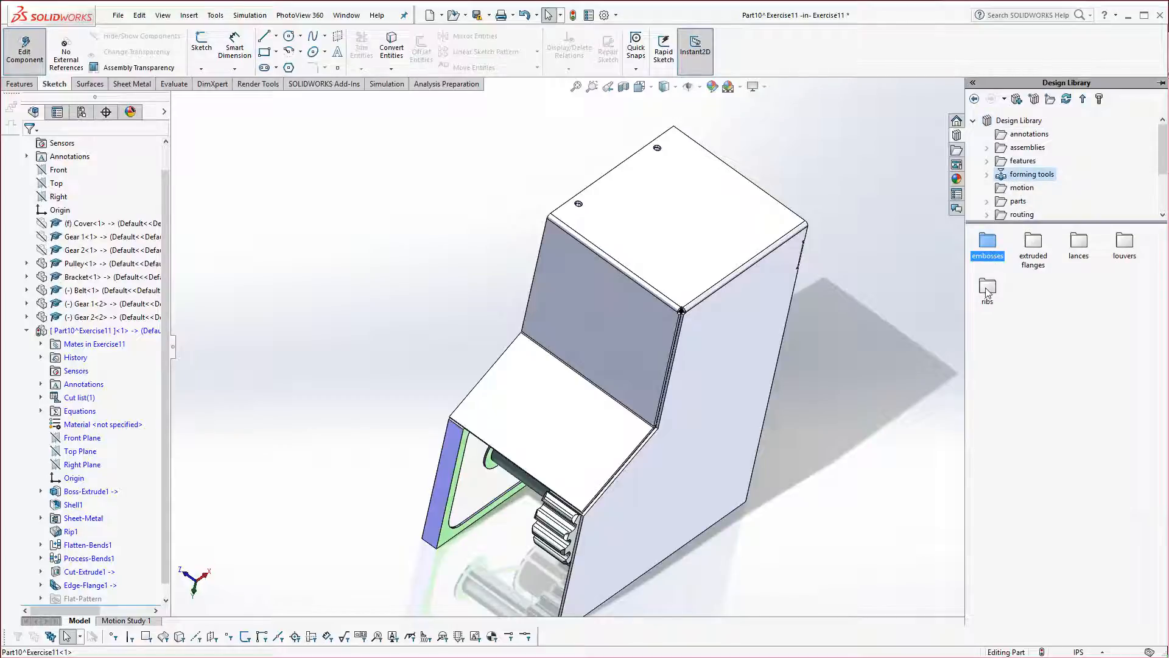
pyautogui.doubleClick(1124, 244)
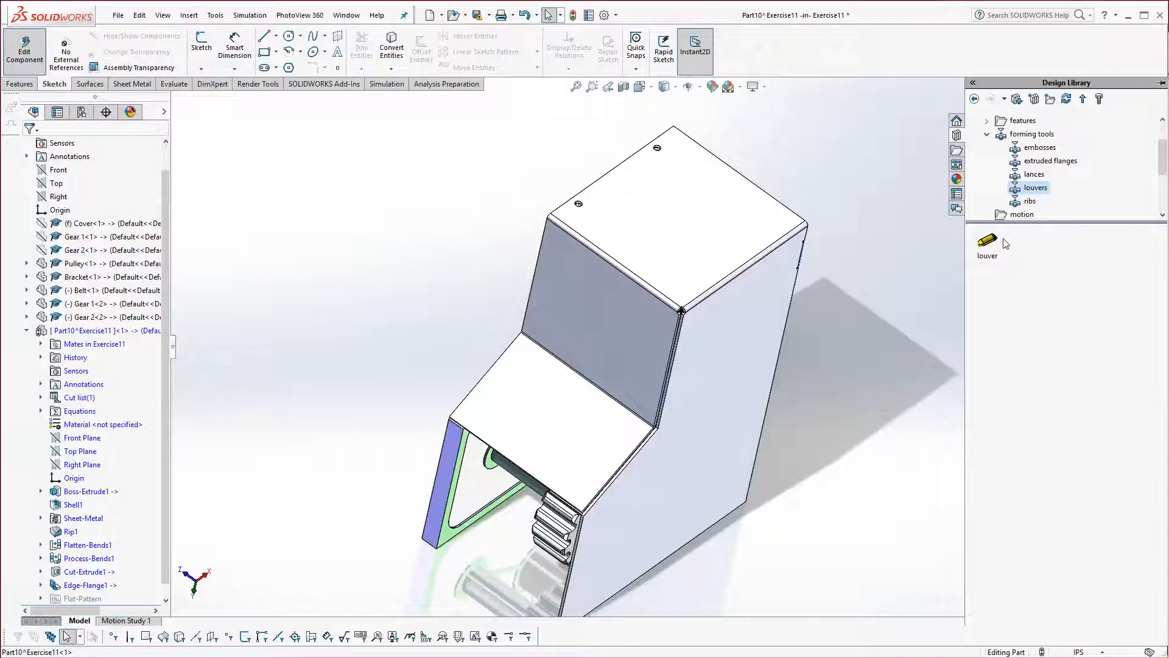
# Place the louver forming tool on the cover's upright face below the two-hole face, with a rotation angle of 90 degrees.
pyautogui.moveTo(987, 246)
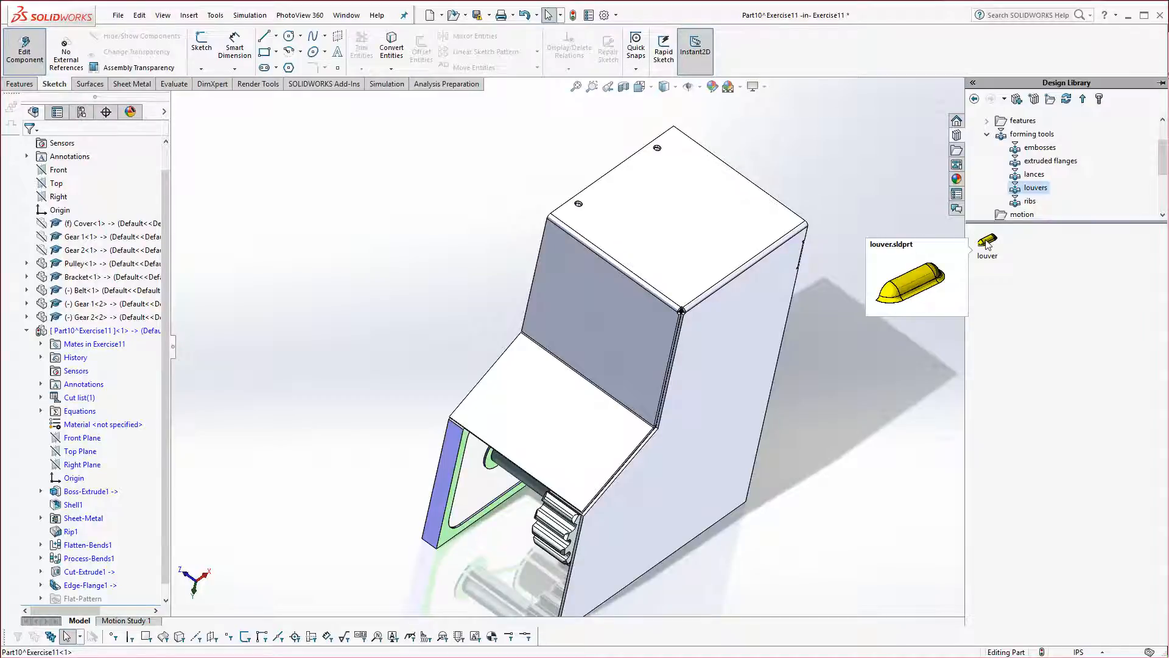
pyautogui.moveTo(988, 244); pyautogui.dragTo(610, 308)
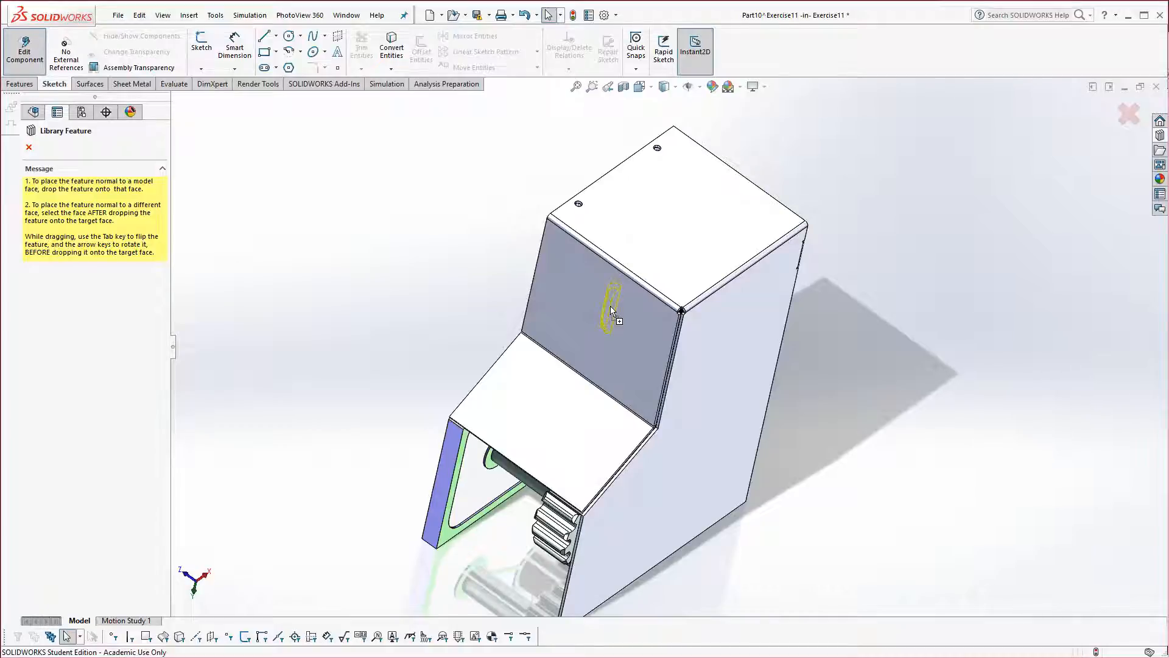
pyautogui.moveTo(610, 306); pyautogui.dragTo(610, 306)
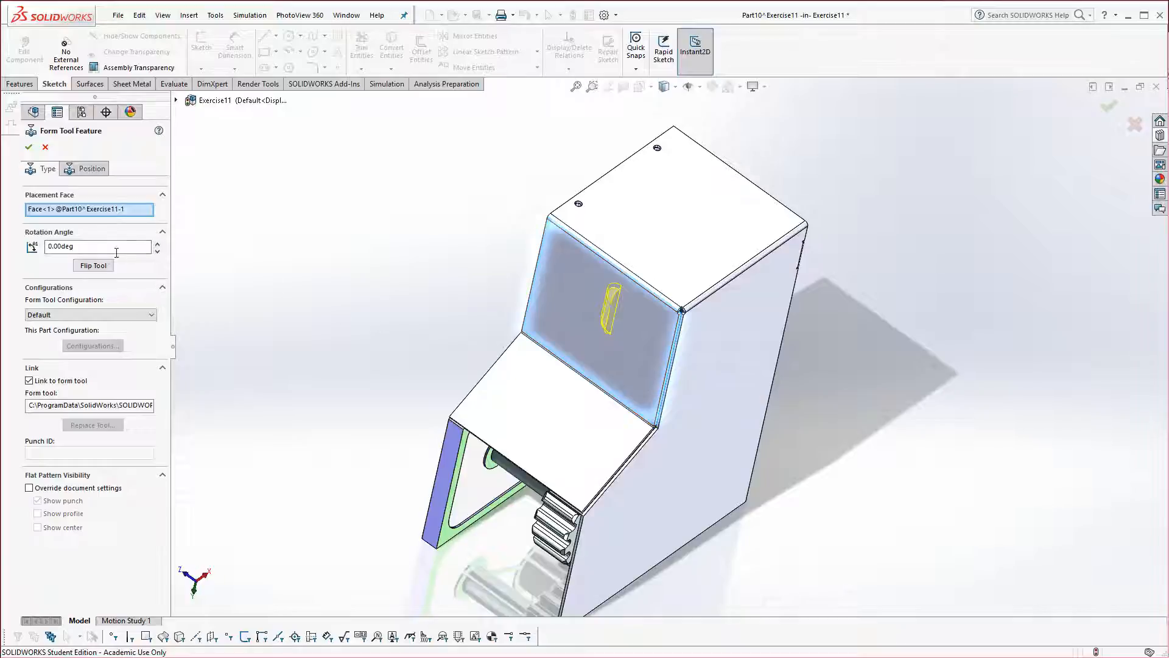
pyautogui.click(56, 246)
pyautogui.write('9')
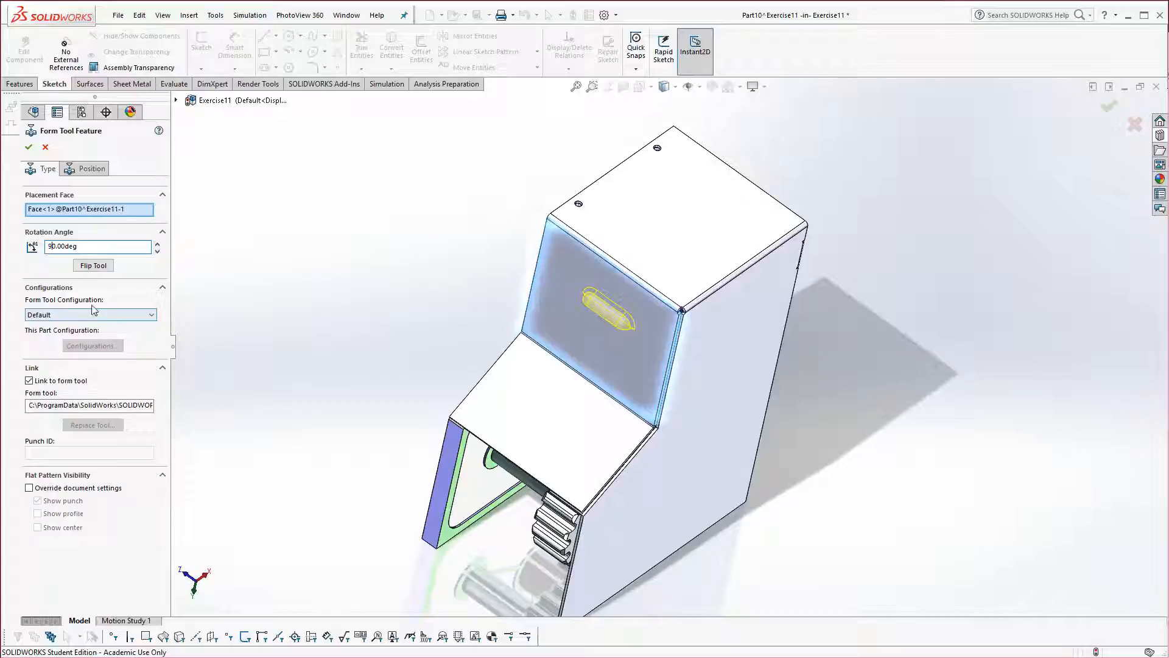
# Dimension the louver's position point 1.5 in from the side edge of the cover's upright face.
pyautogui.click(85, 169)
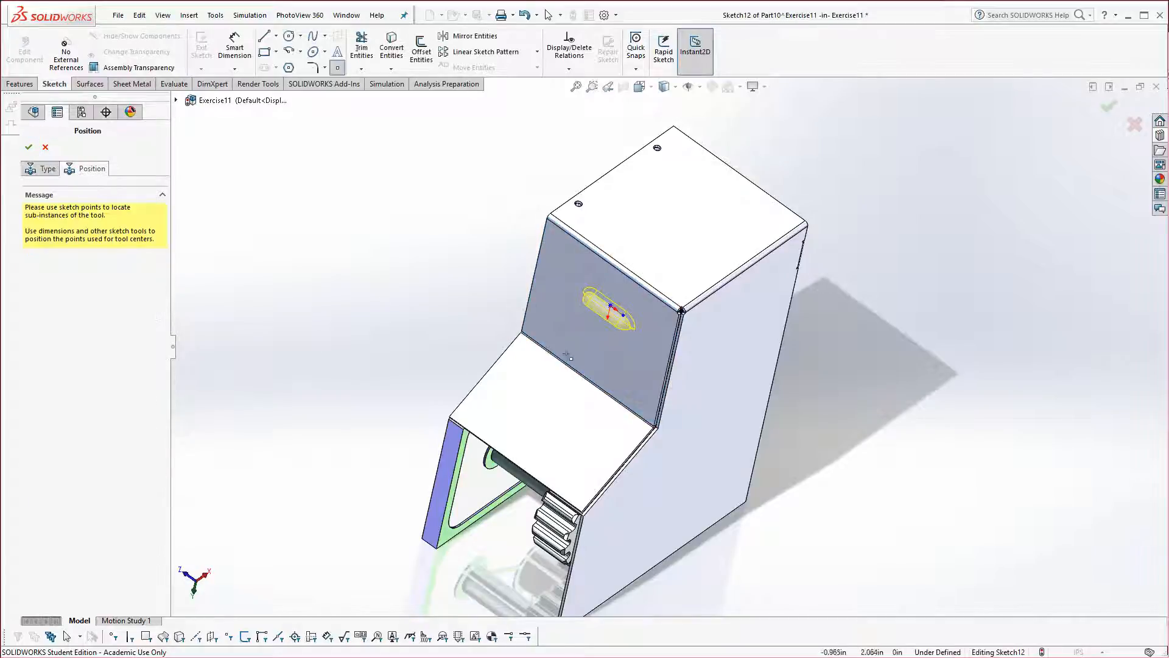
pyautogui.click(236, 48)
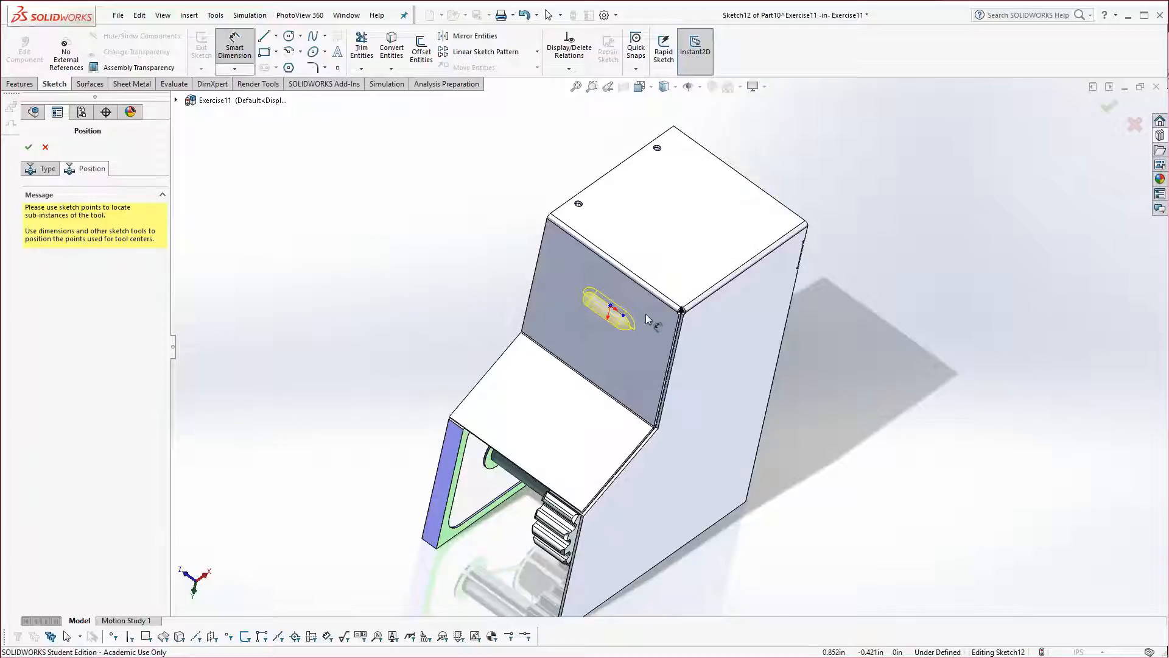
pyautogui.click(611, 307)
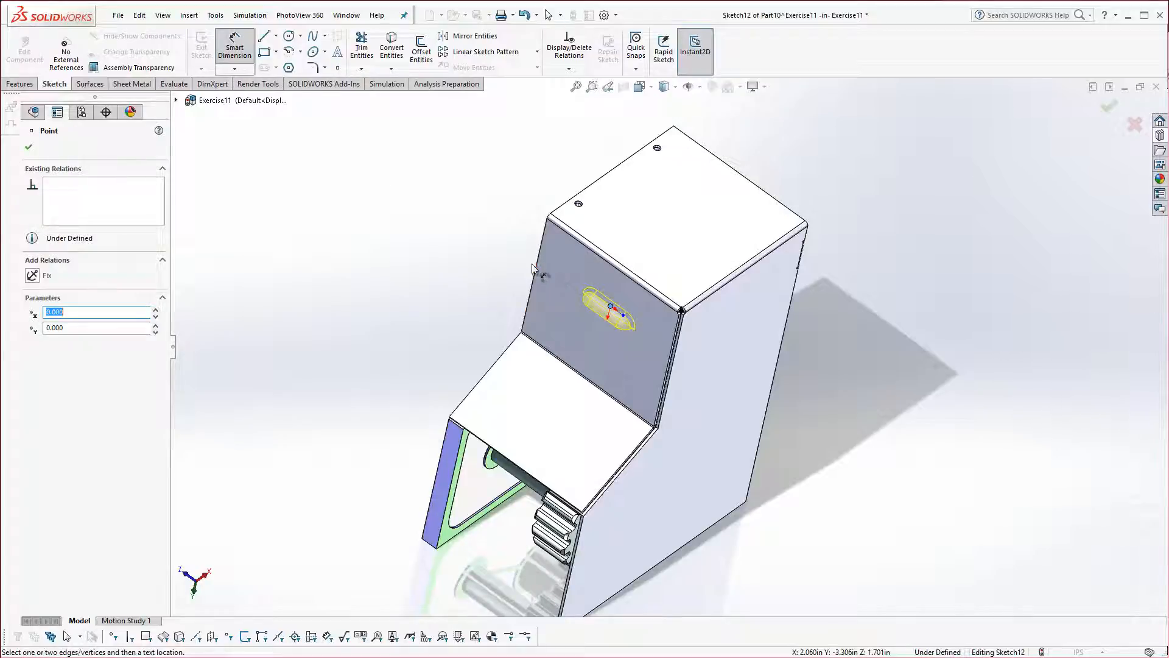
pyautogui.click(535, 266)
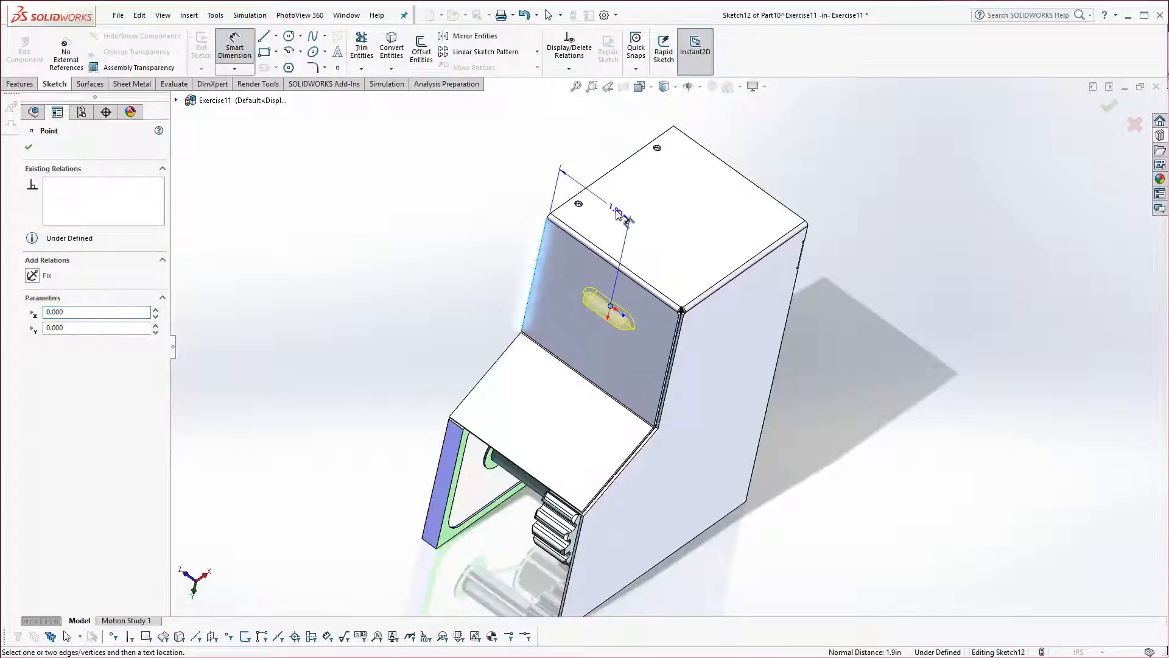
pyautogui.click(615, 220)
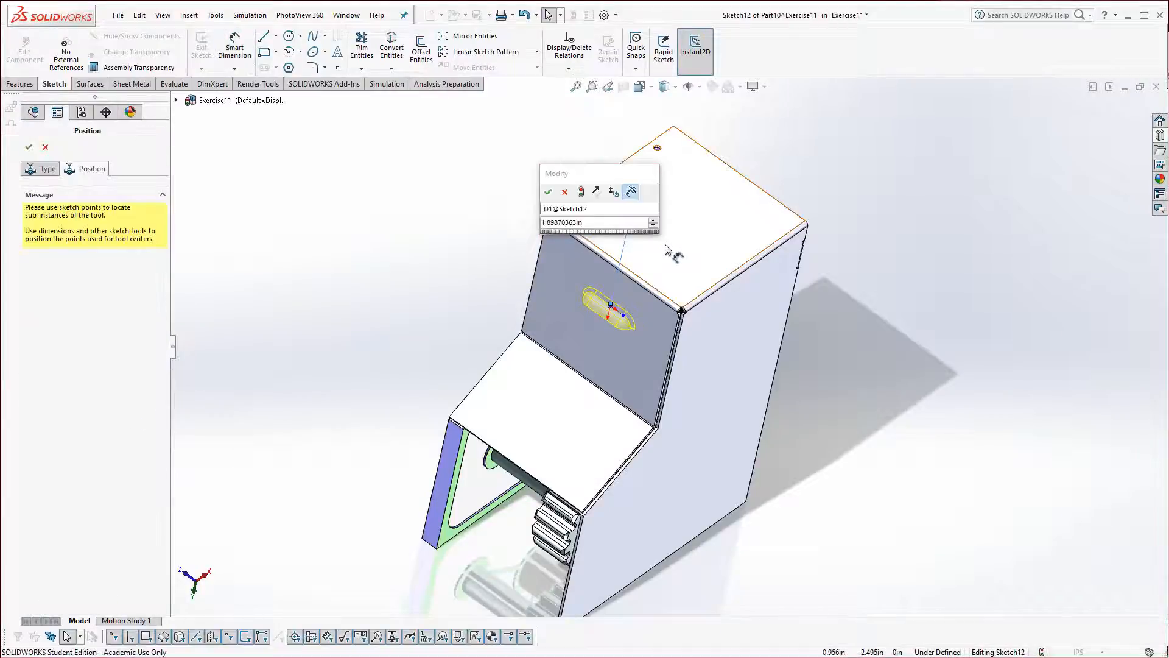
pyautogui.doubleClick(572, 223)
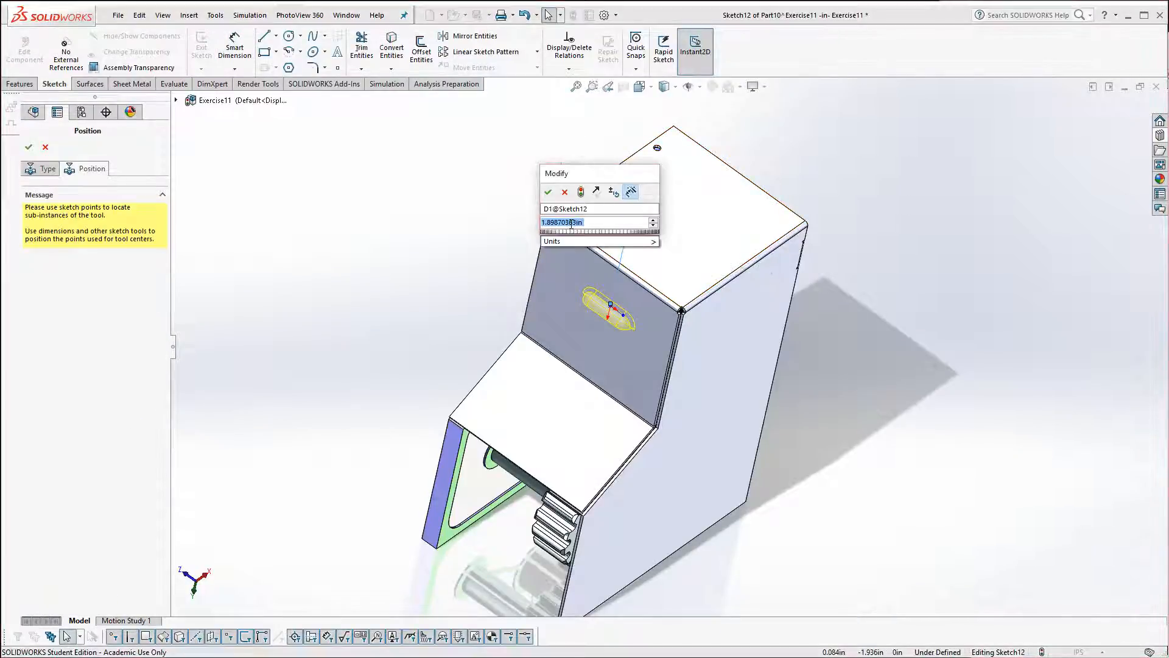
pyautogui.write('1.5')
pyautogui.press('Return')
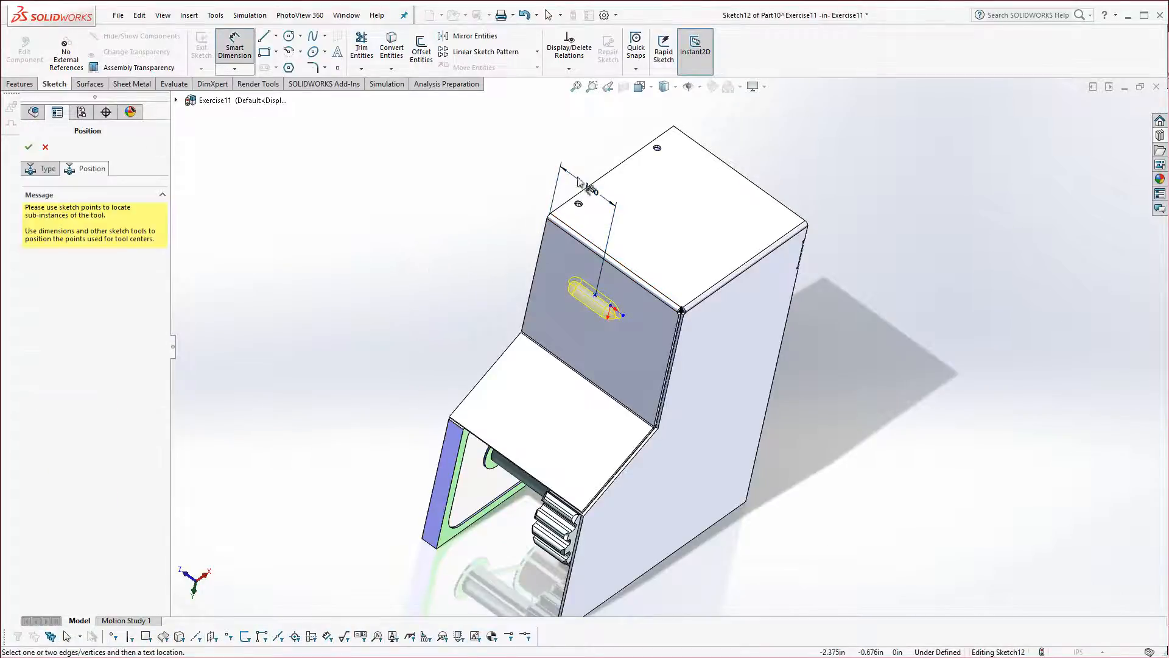
# Set the louver's distance from the side edge to 1.75 in and finish the forming tool feature.
pyautogui.doubleClick(595, 193)
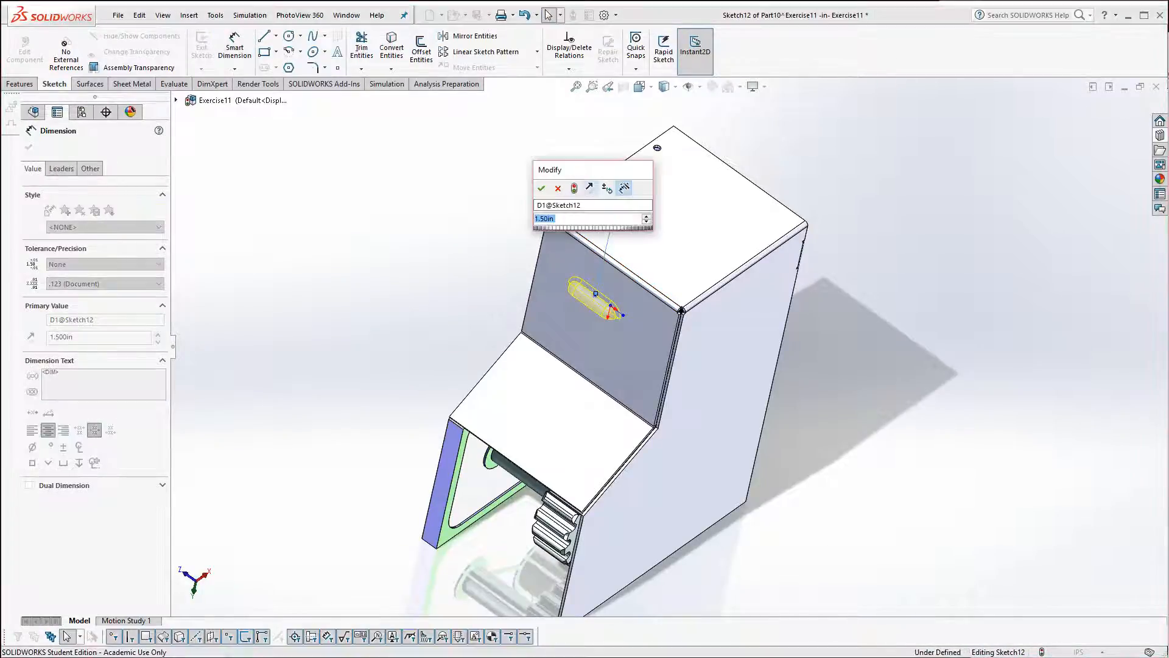
pyautogui.write('1.75')
pyautogui.press('Return')
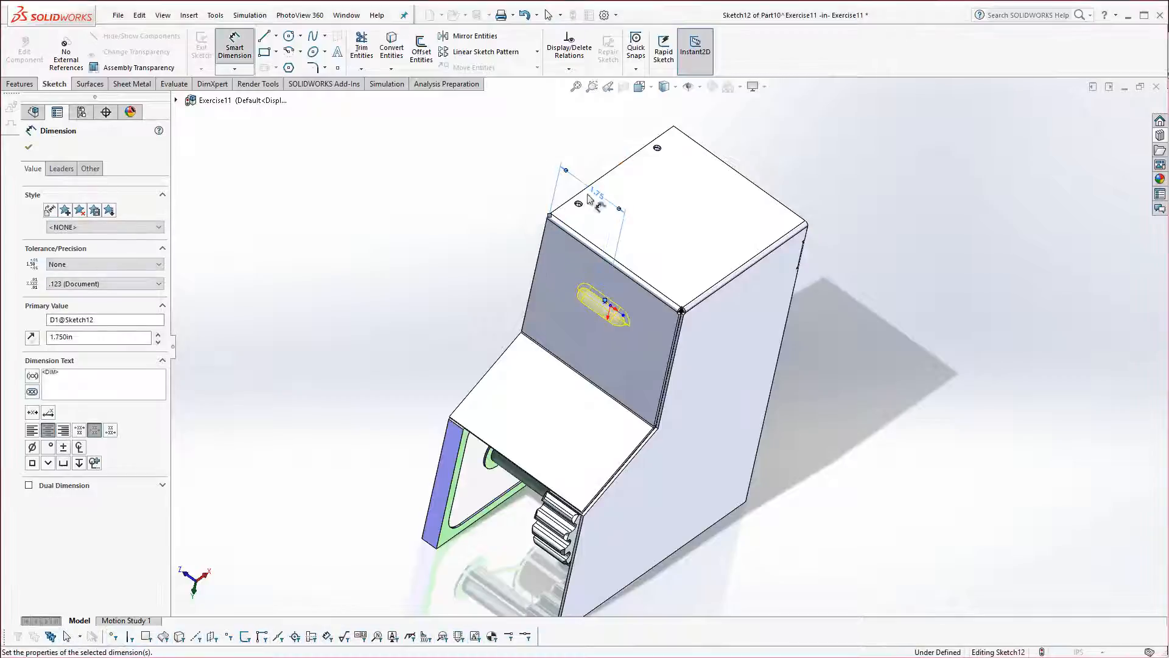
pyautogui.moveTo(398, 360); pyautogui.dragTo(386, 313, button='middle')
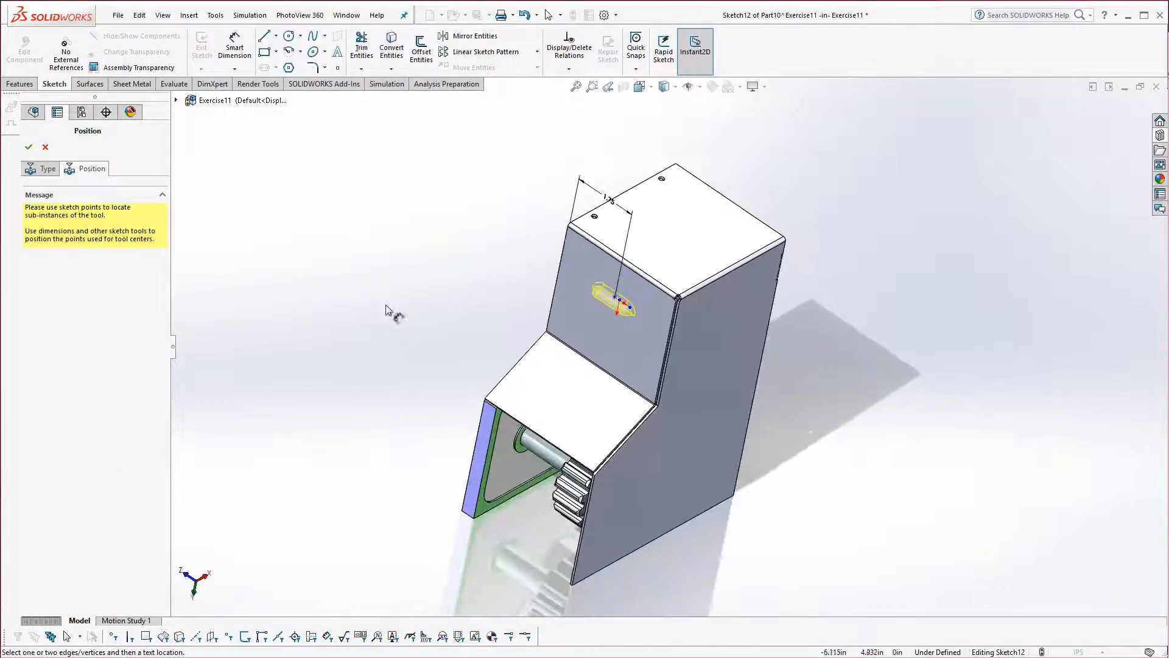
pyautogui.click(29, 148)
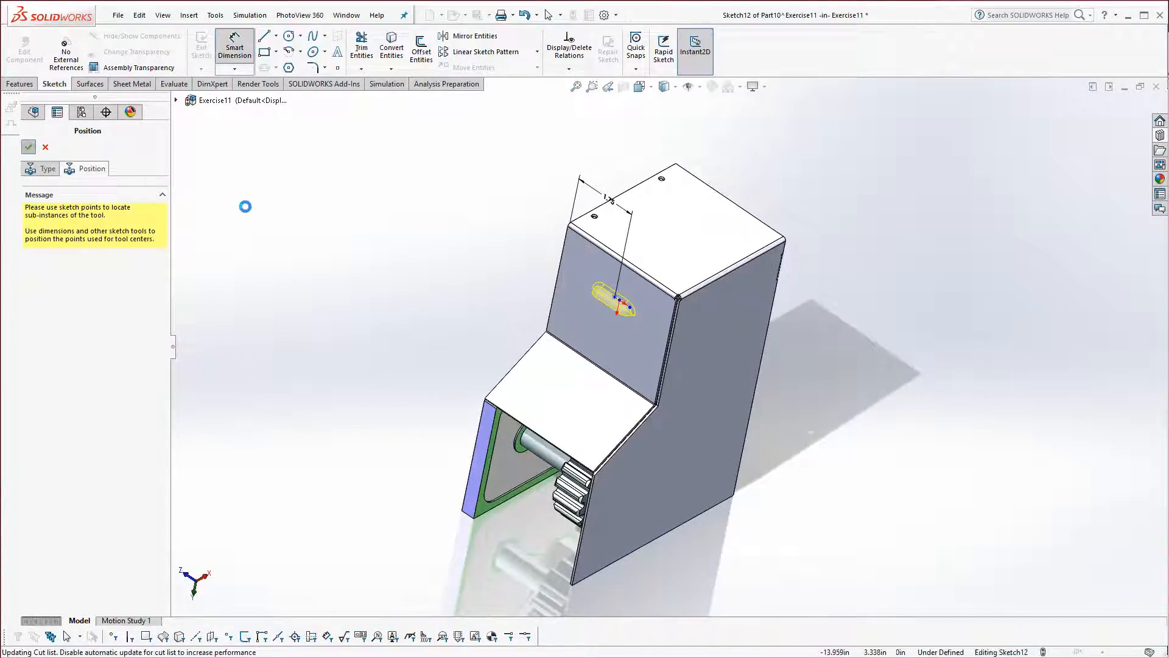
# Set up a linear pattern of the louver with the upright face's side edge as Direction 1.
pyautogui.moveTo(600, 341); pyautogui.dragTo(609, 240, button='middle')
pyautogui.scroll(-8, 610, 243)
pyautogui.moveTo(778, 359); pyautogui.dragTo(754, 472, button='middle')
pyautogui.scroll(4, 755, 471)
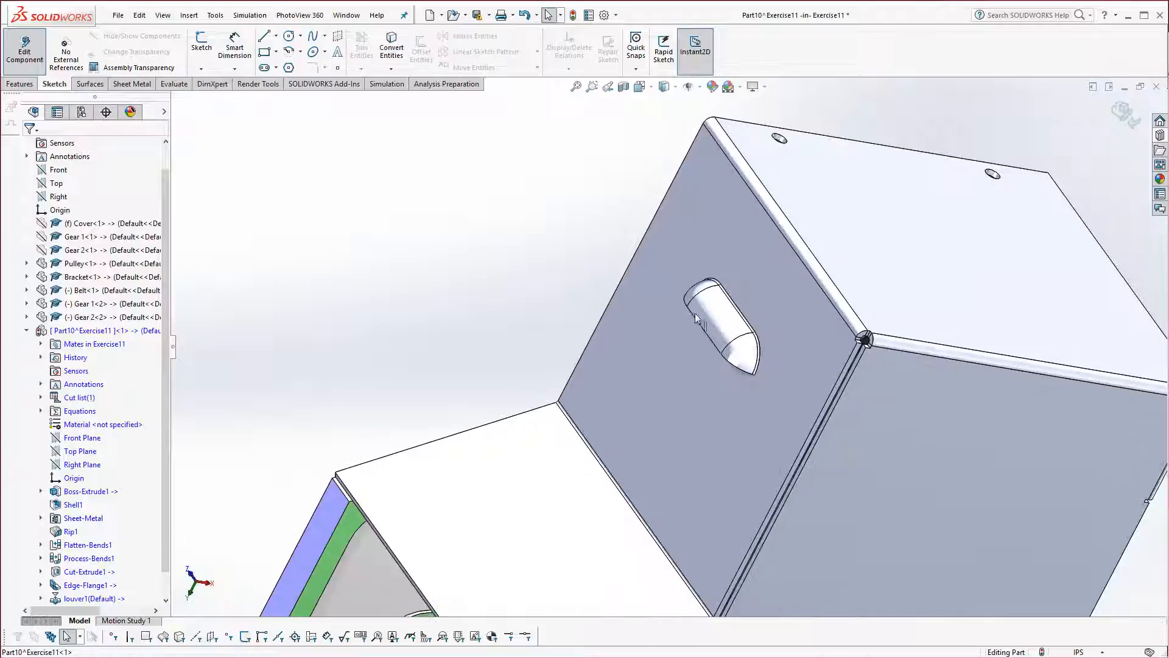
pyautogui.click(720, 312)
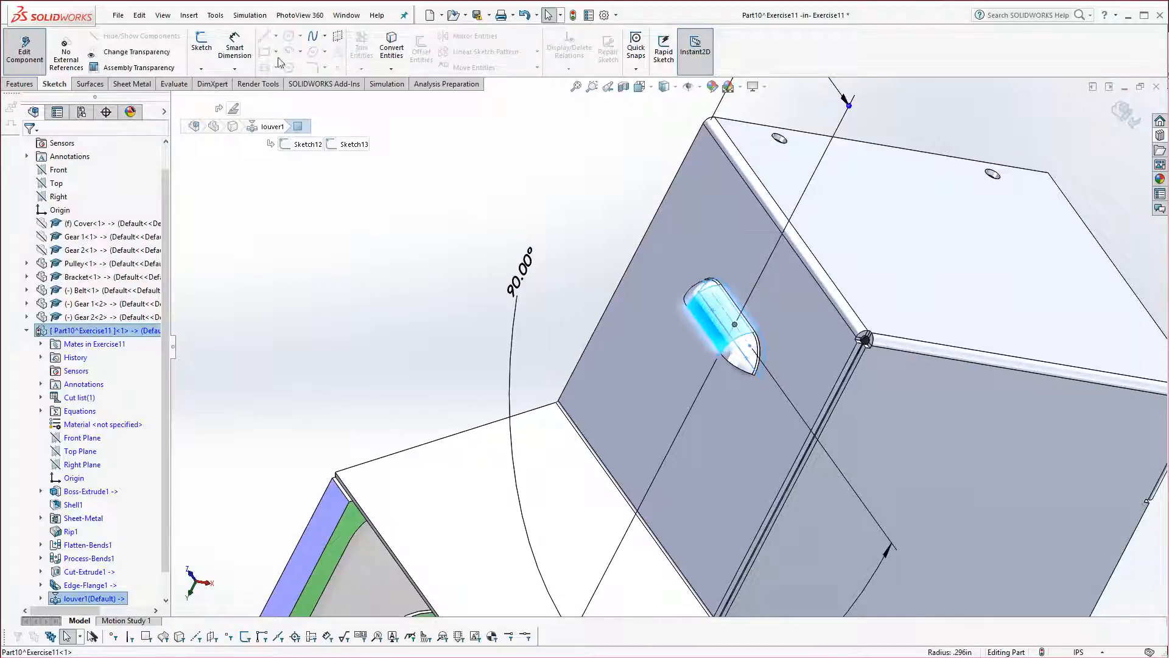
pyautogui.click(22, 84)
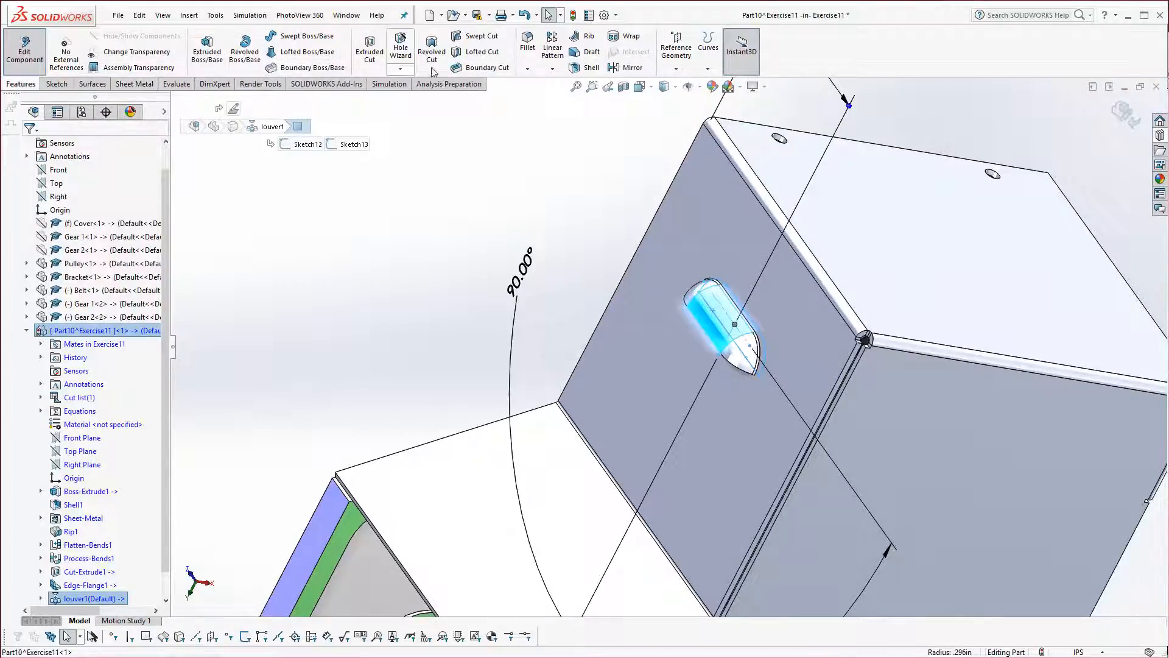
pyautogui.click(551, 51)
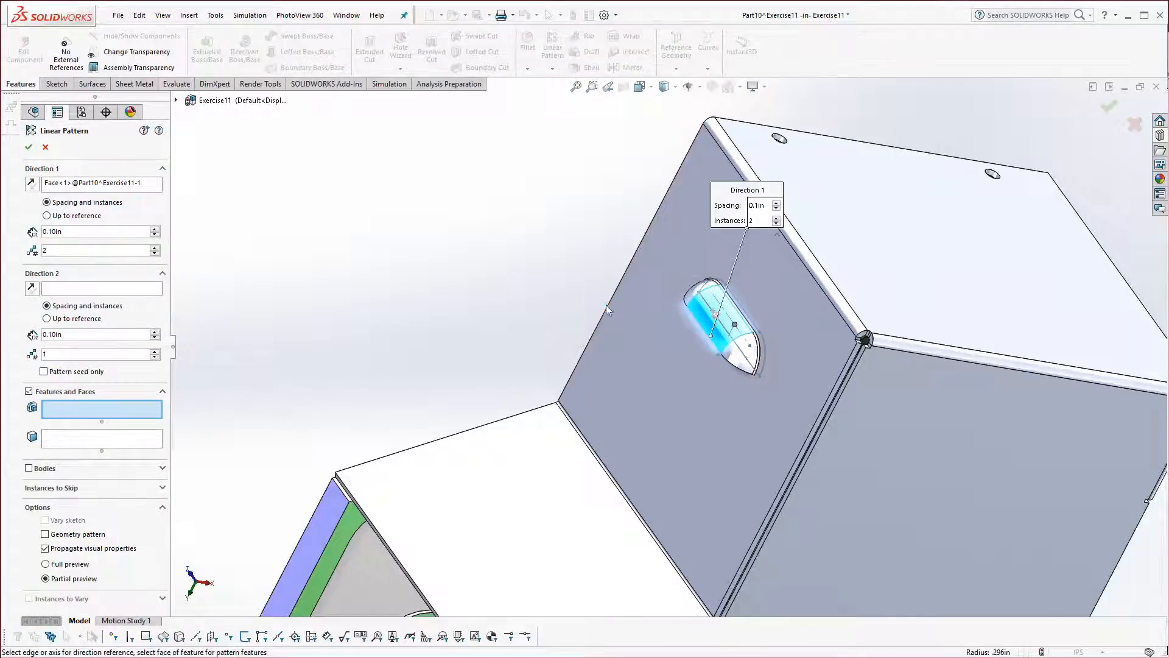
pyautogui.click(73, 185)
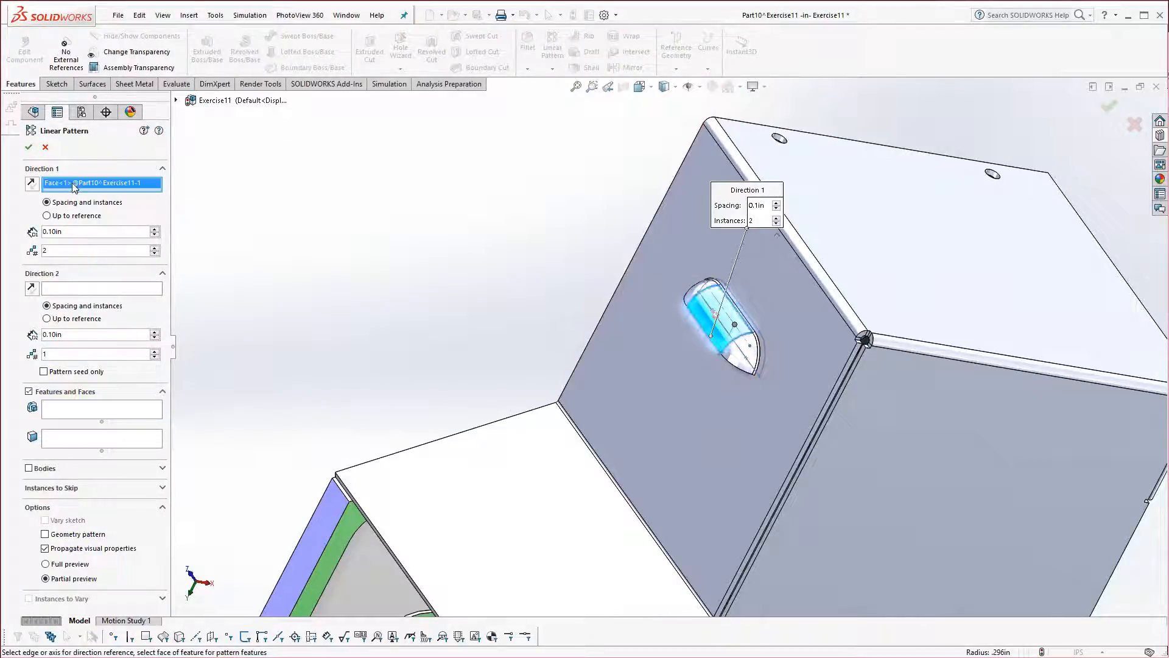
pyautogui.rightClick(79, 186)
pyautogui.click(100, 192)
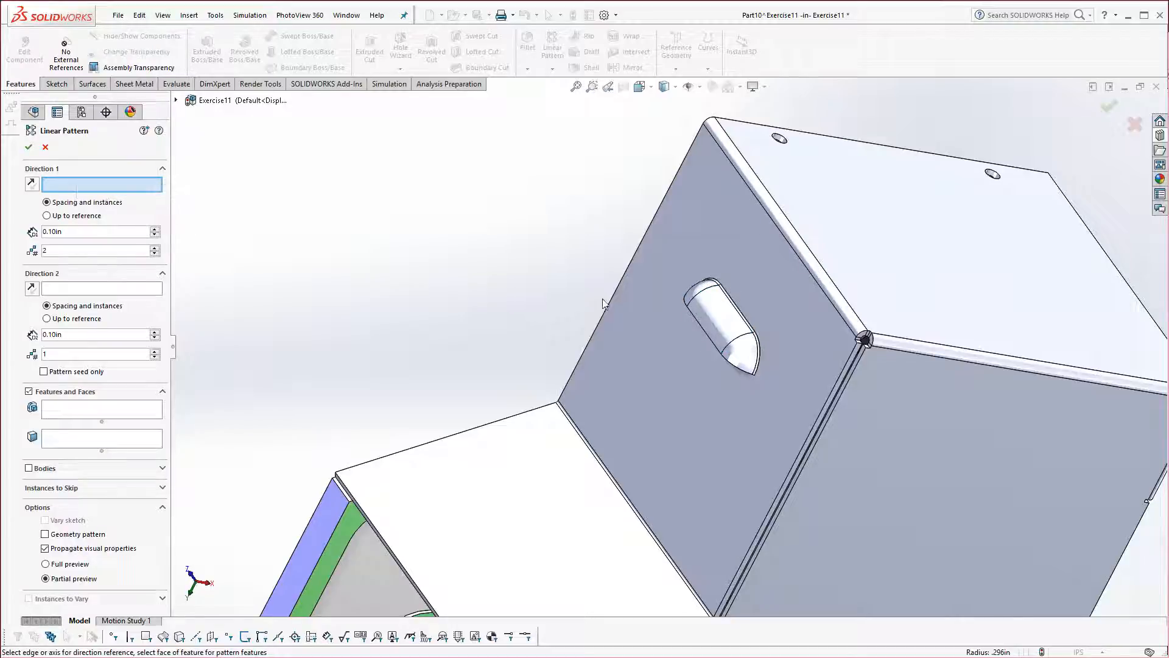
pyautogui.click(612, 299)
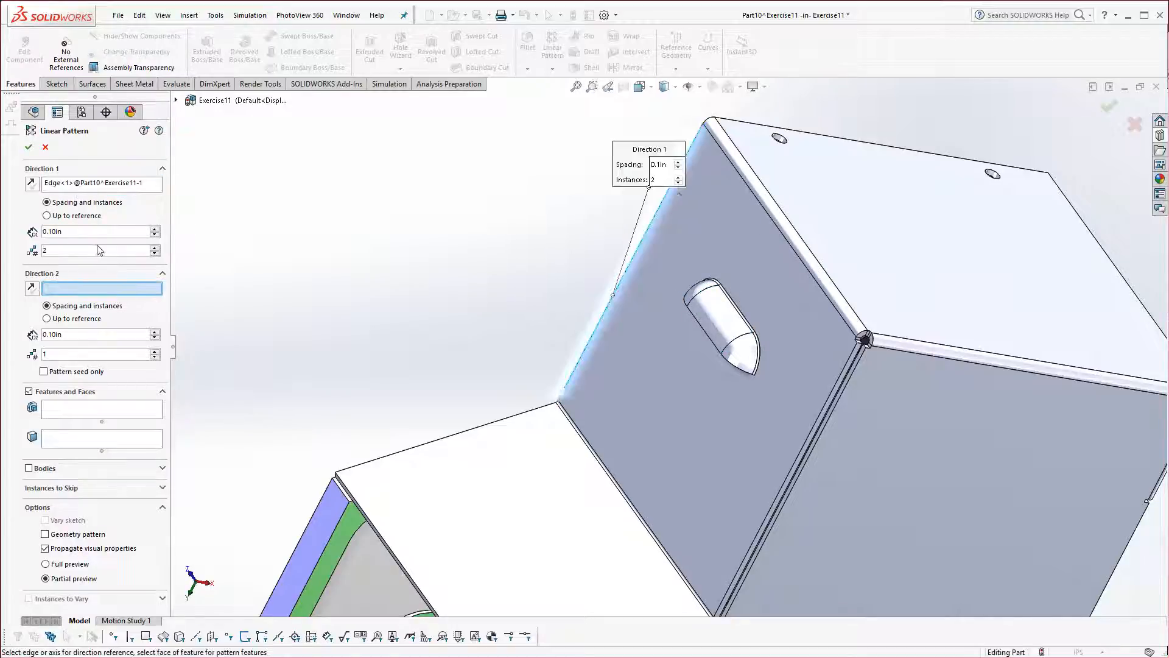
pyautogui.click(83, 408)
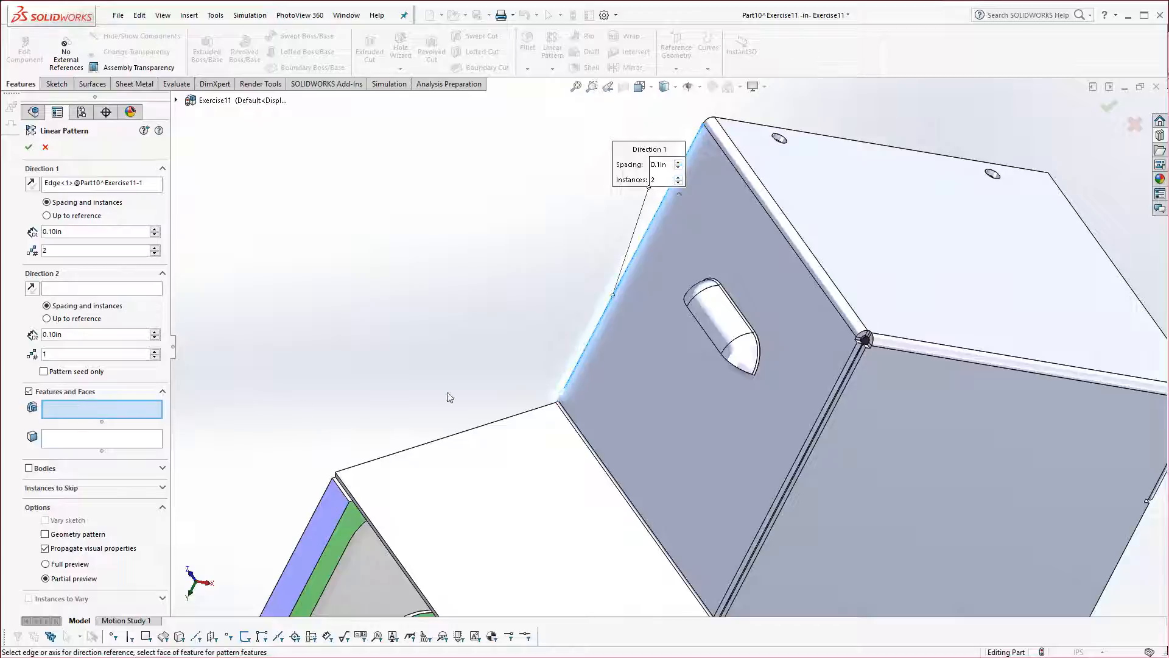
pyautogui.click(720, 318)
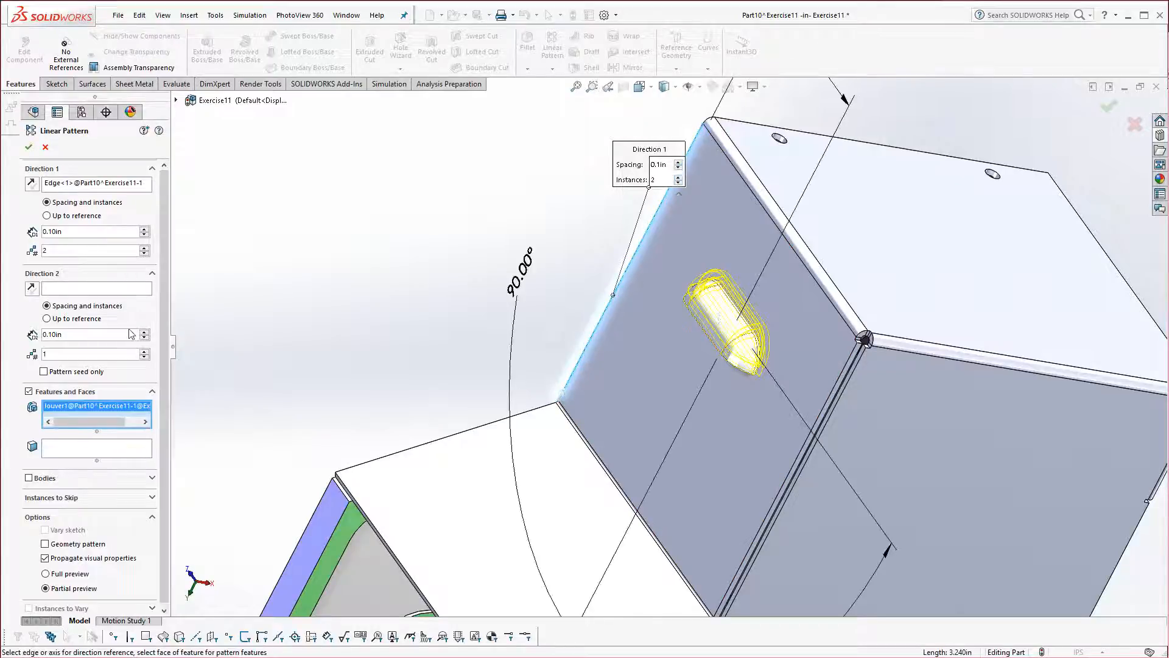
# Give the louver pattern 0.60 in spacing and 3 instances, reverse its direction toward the sloped face, and finish it.
pyautogui.click(144, 230)
pyautogui.click(144, 229)
pyautogui.click(144, 229)
pyautogui.click(144, 230)
pyautogui.click(144, 230)
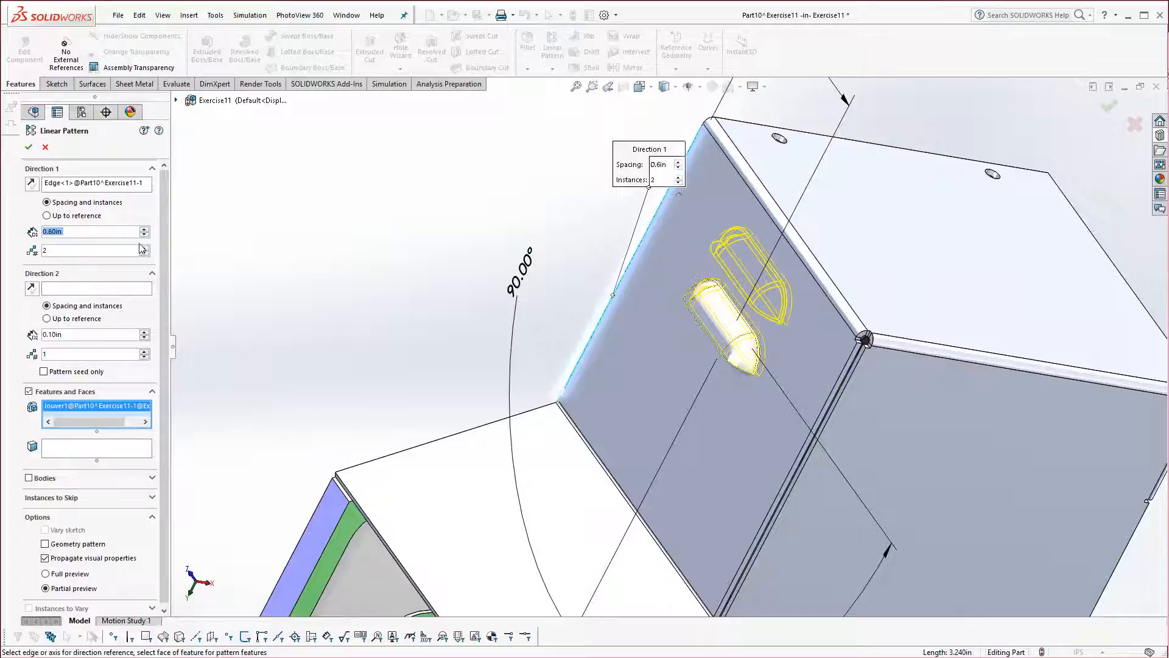
pyautogui.click(145, 248)
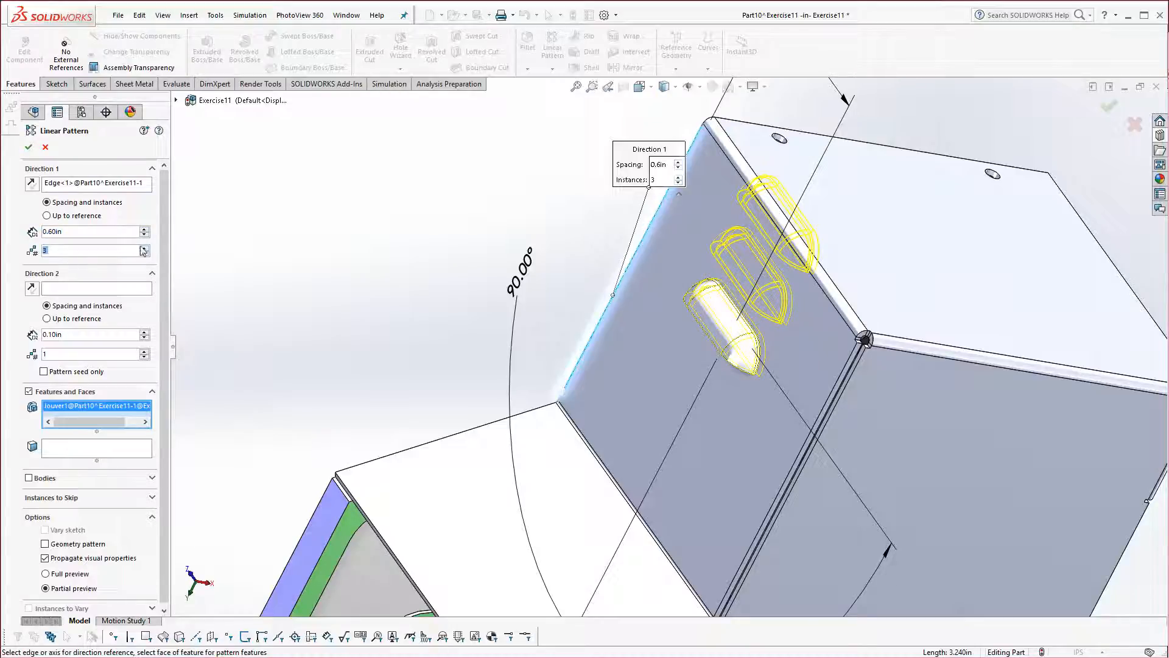
pyautogui.click(32, 186)
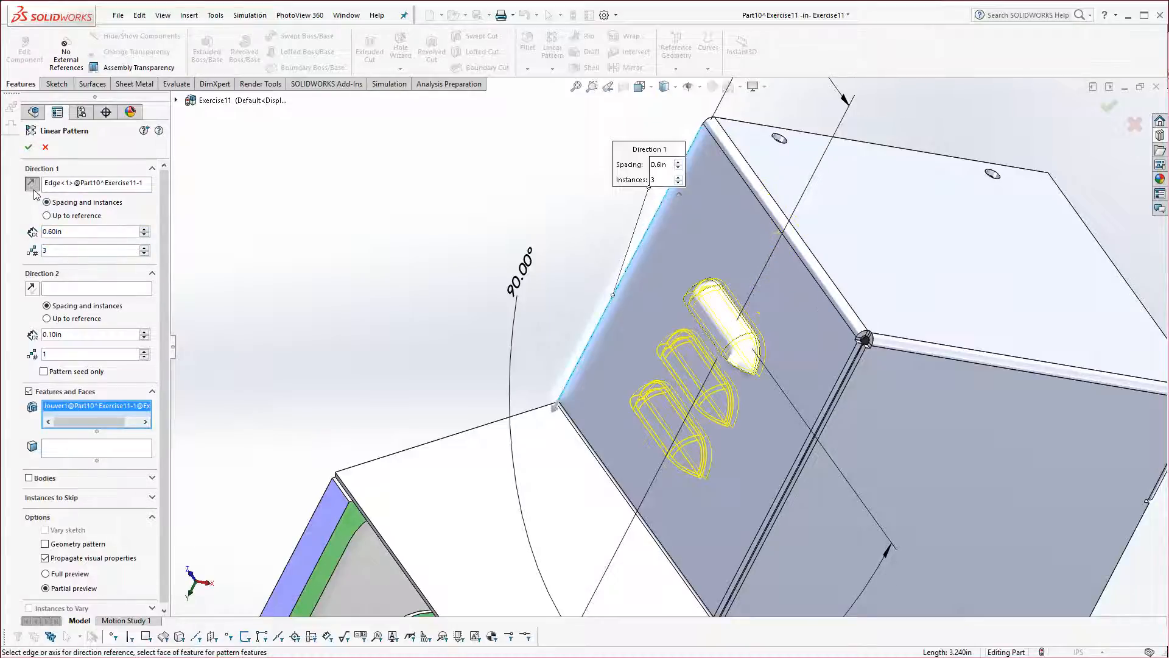
pyautogui.click(28, 147)
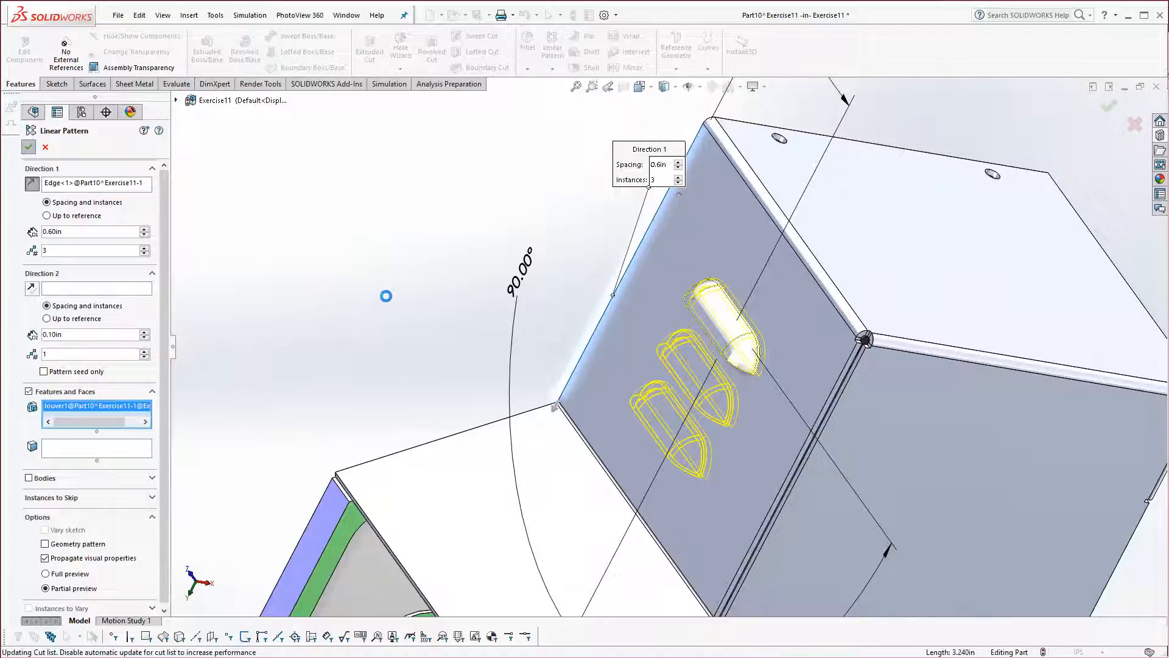
# Open the sheet metal cover part in its own window from the assembly.
pyautogui.scroll(6, 481, 399)
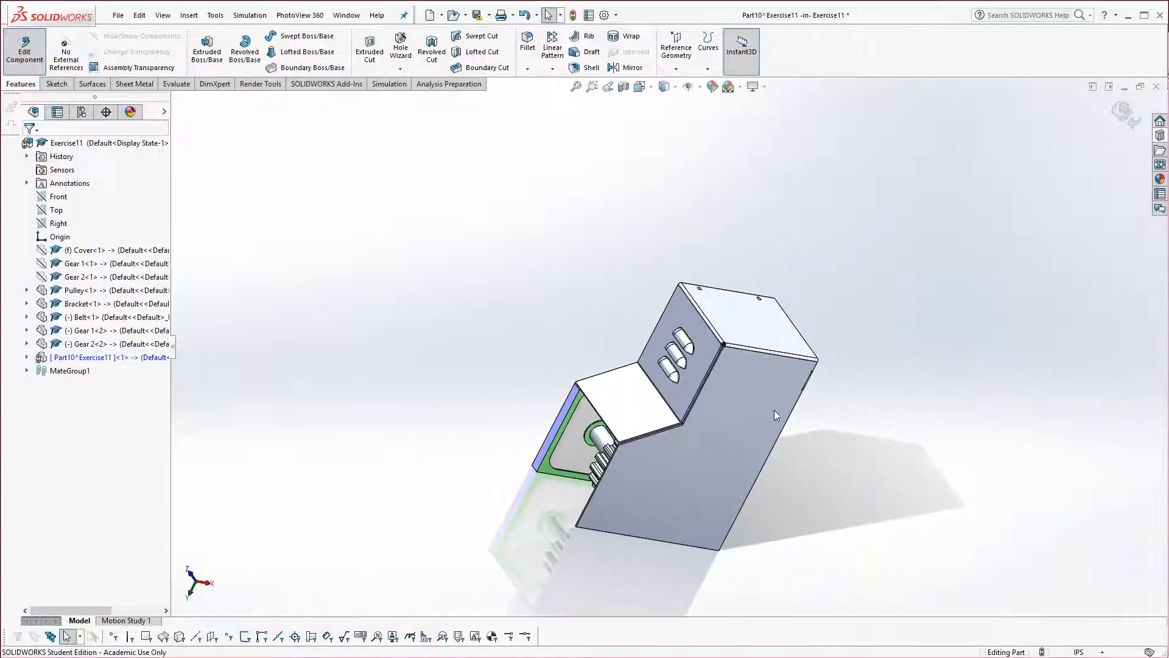
pyautogui.moveTo(775, 414); pyautogui.dragTo(822, 561, button='middle')
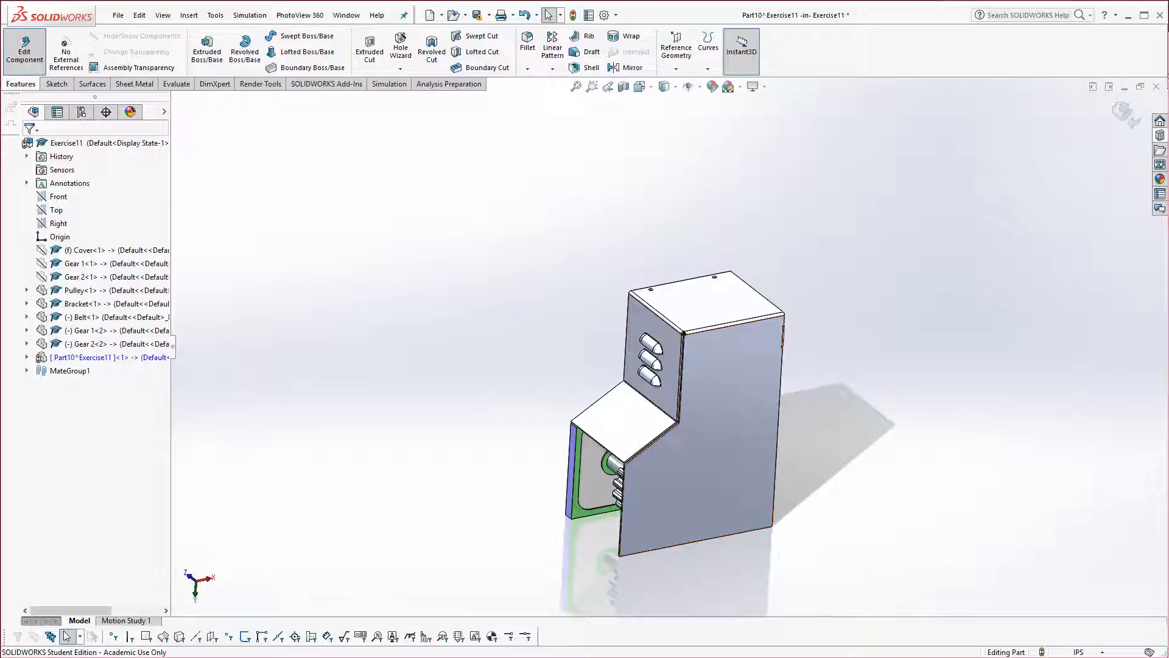
pyautogui.scroll(-3, 1075, 595)
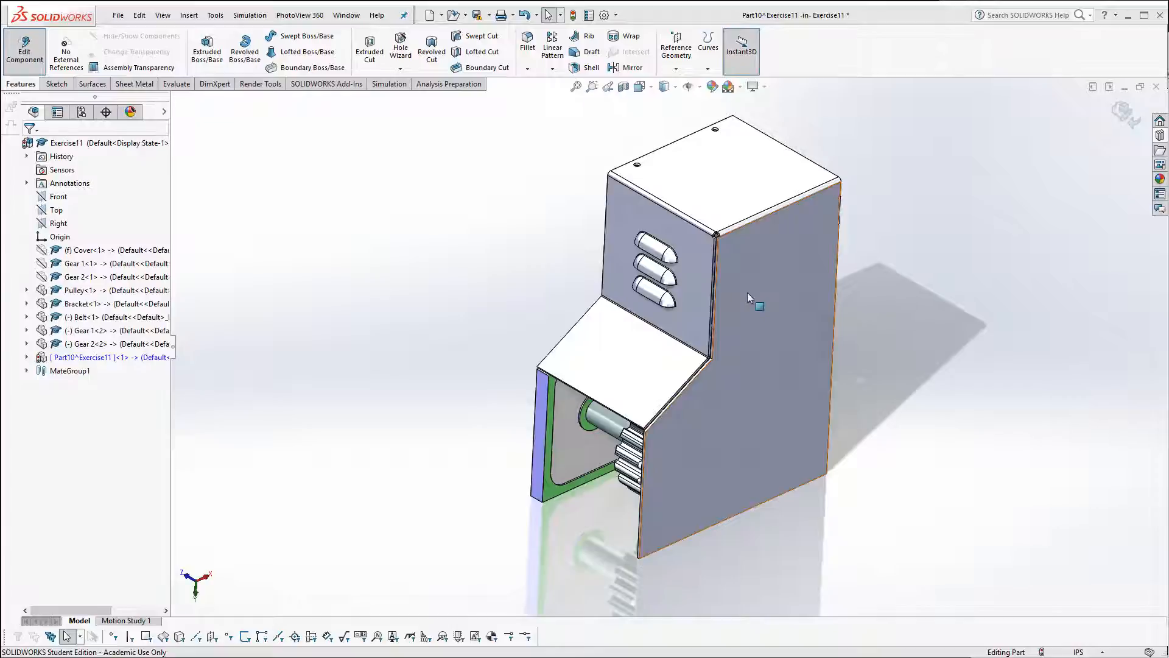
pyautogui.rightClick(778, 270)
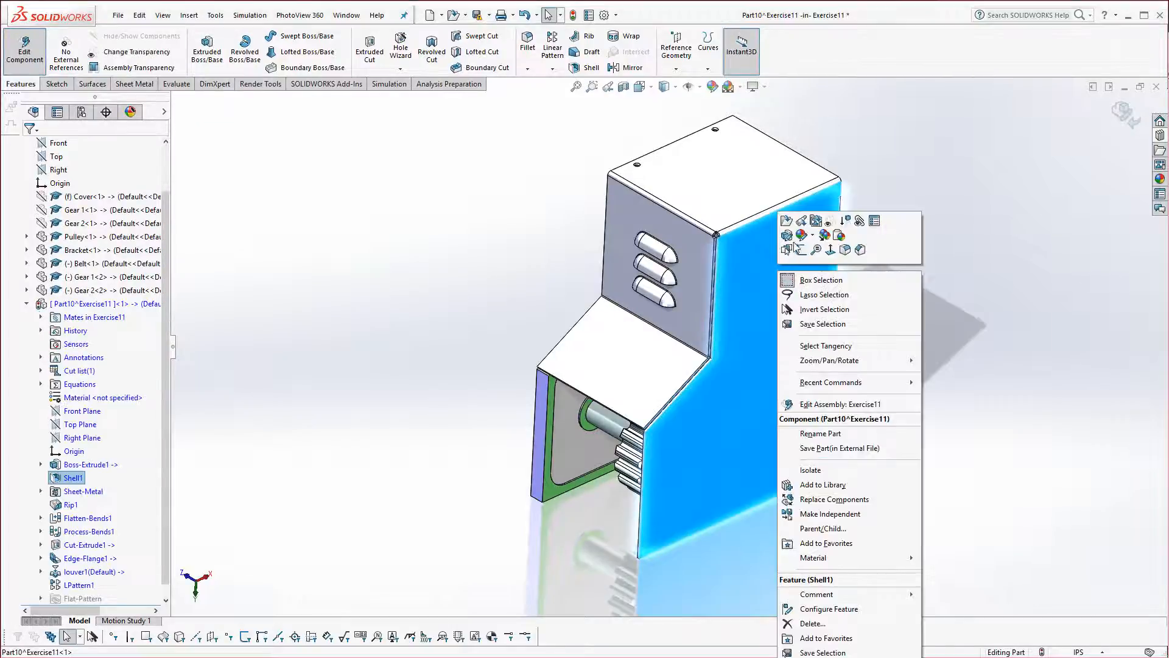
pyautogui.click(785, 223)
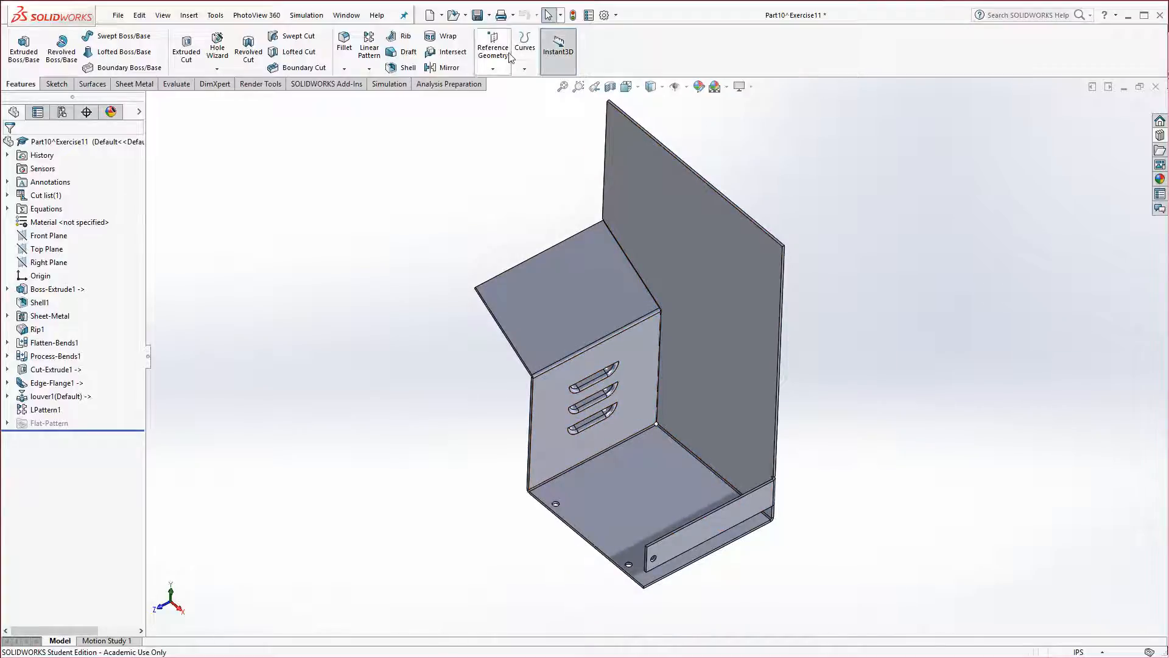
# Flatten the cover to examine its flat pattern and return it to the folded state.
pyautogui.click(147, 85)
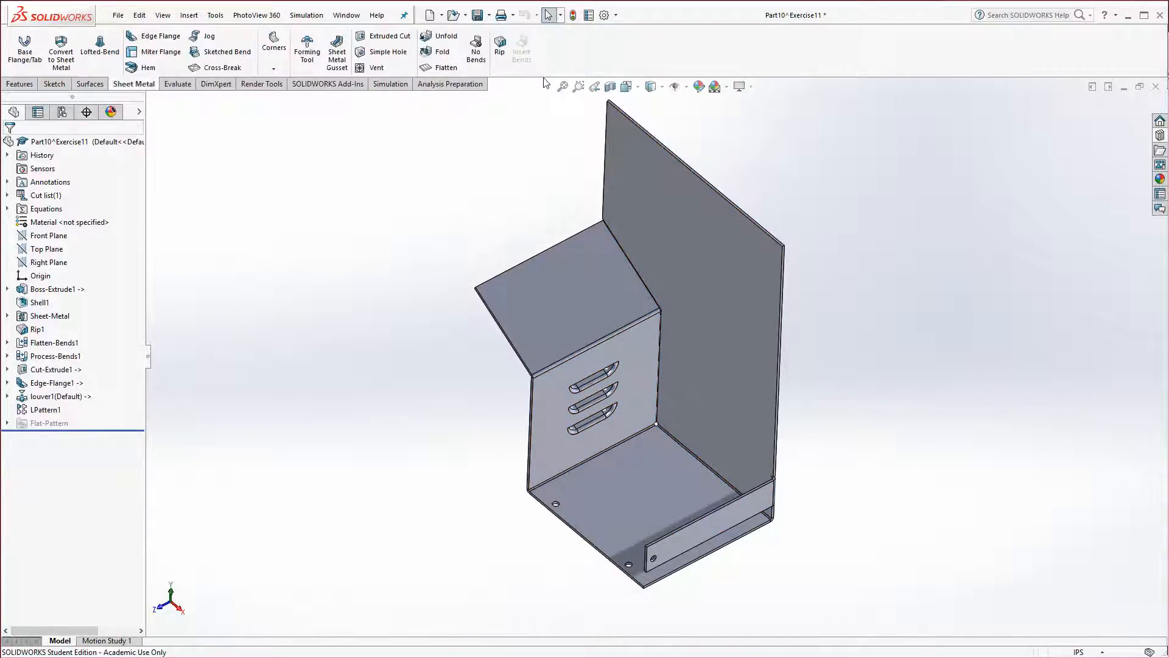
pyautogui.click(440, 71)
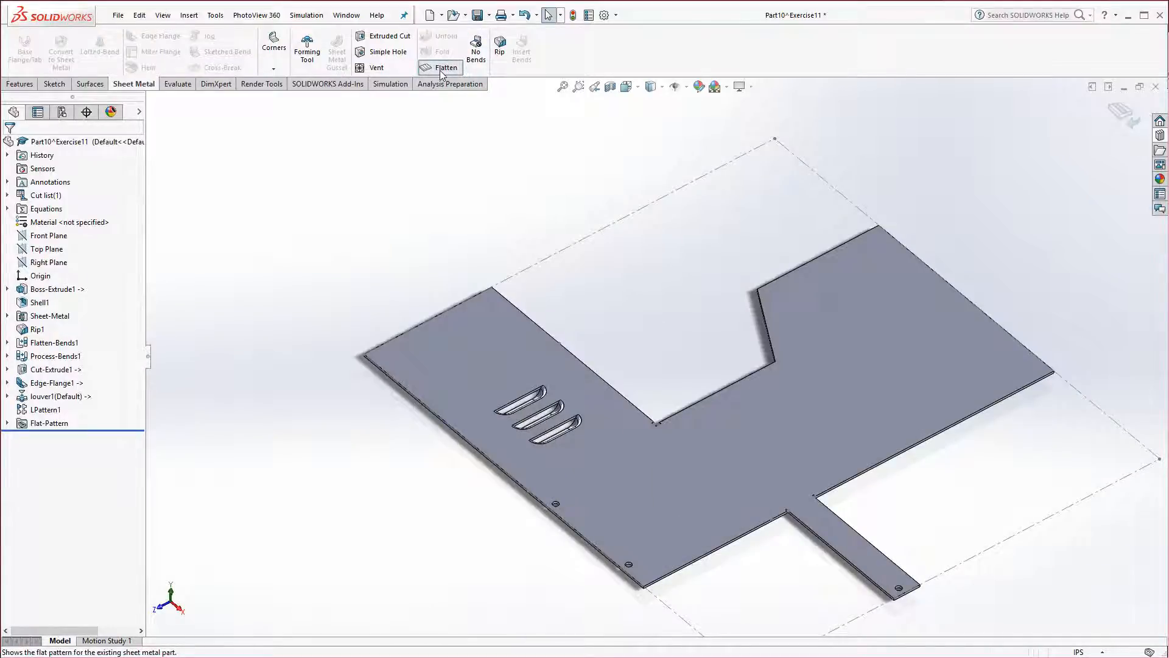
pyautogui.click(440, 70)
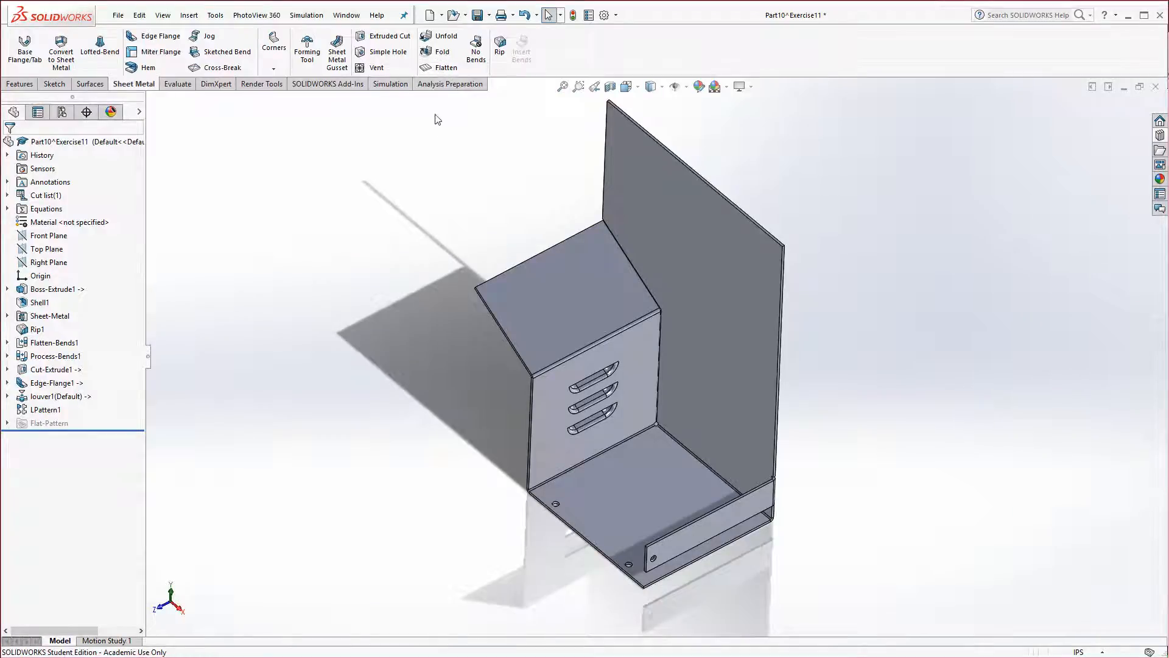
# Try to make a drawing from the cover part.
pyautogui.click(117, 15)
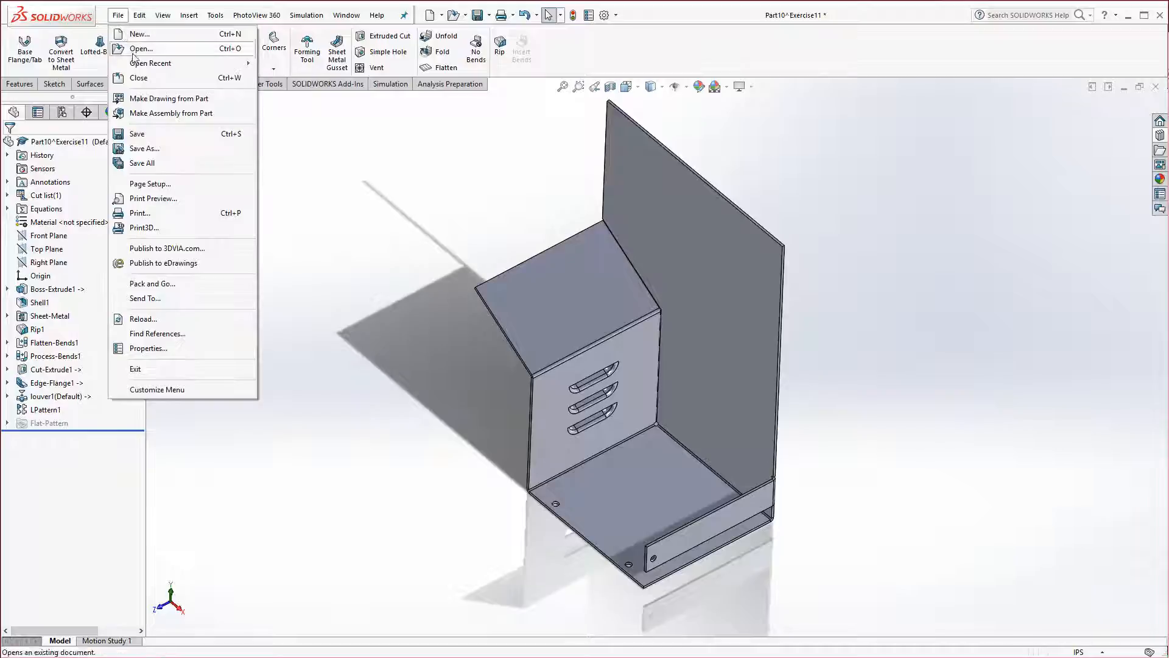
pyautogui.click(148, 100)
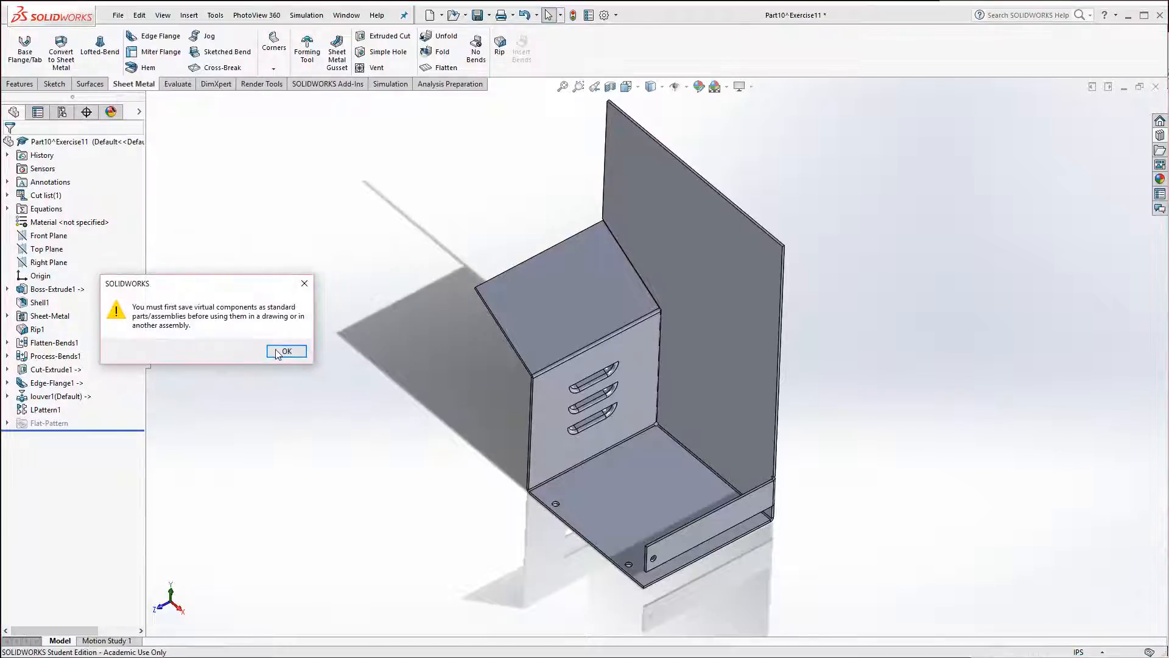
pyautogui.click(285, 352)
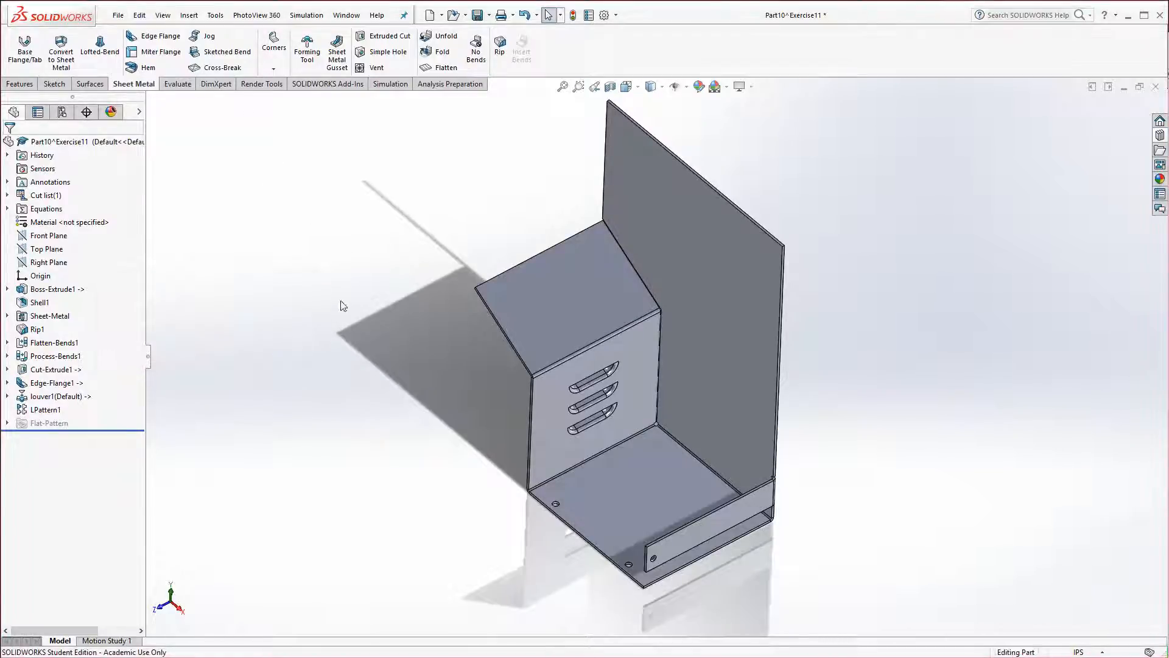
# Save the sheet metal cover part and retry making a drawing from it.
pyautogui.click(478, 14)
pyautogui.click(117, 15)
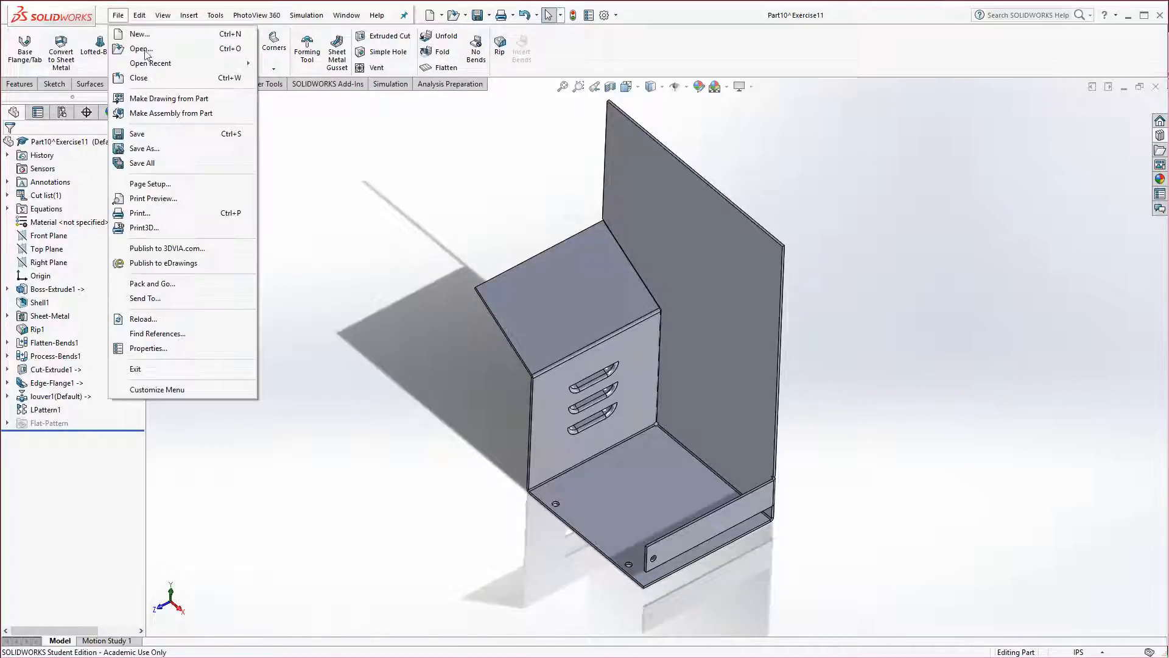
pyautogui.click(158, 98)
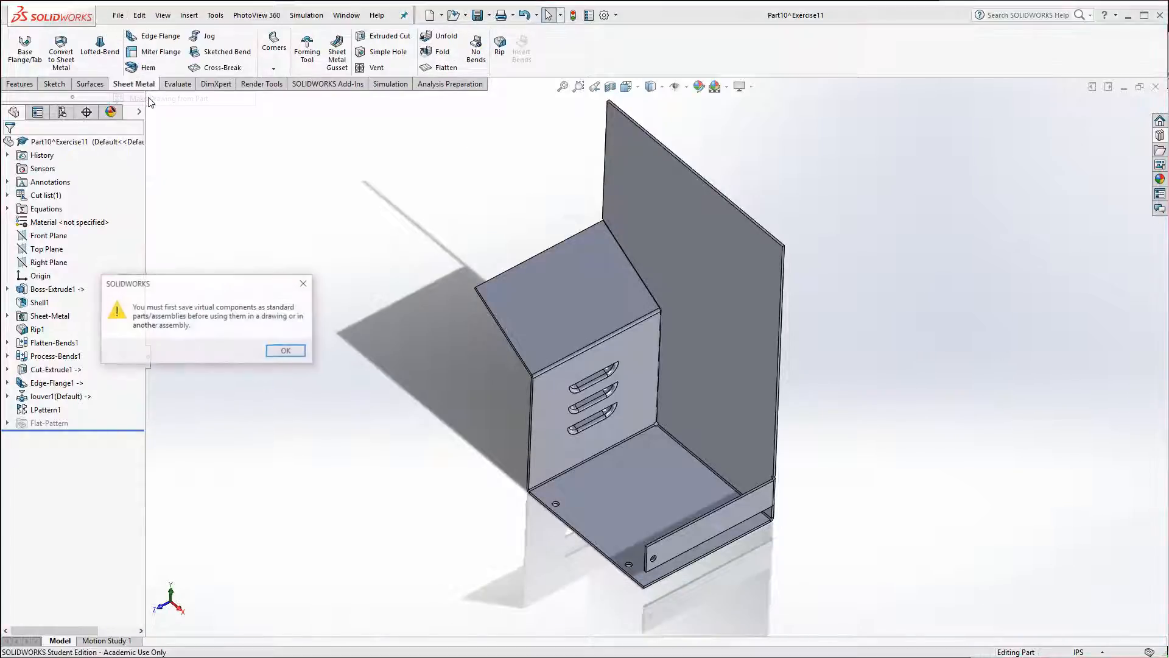
pyautogui.click(286, 352)
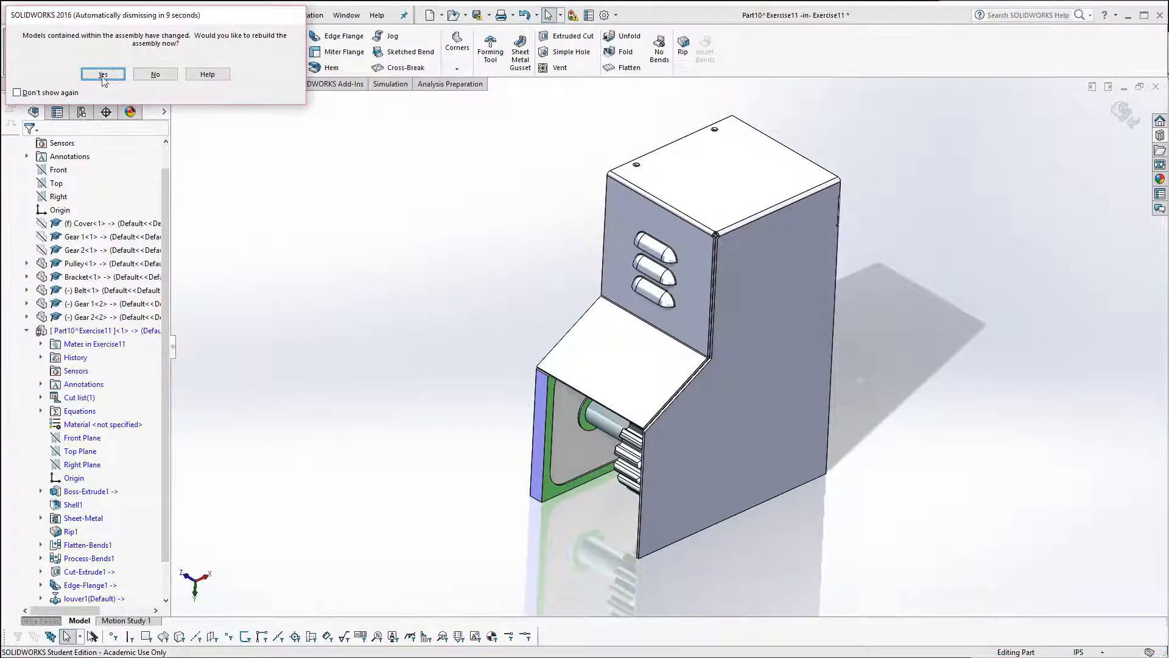
# Rebuild the Exercise11 assembly, save all its files in the current version, and finish editing the cover in context.
pyautogui.click(103, 74)
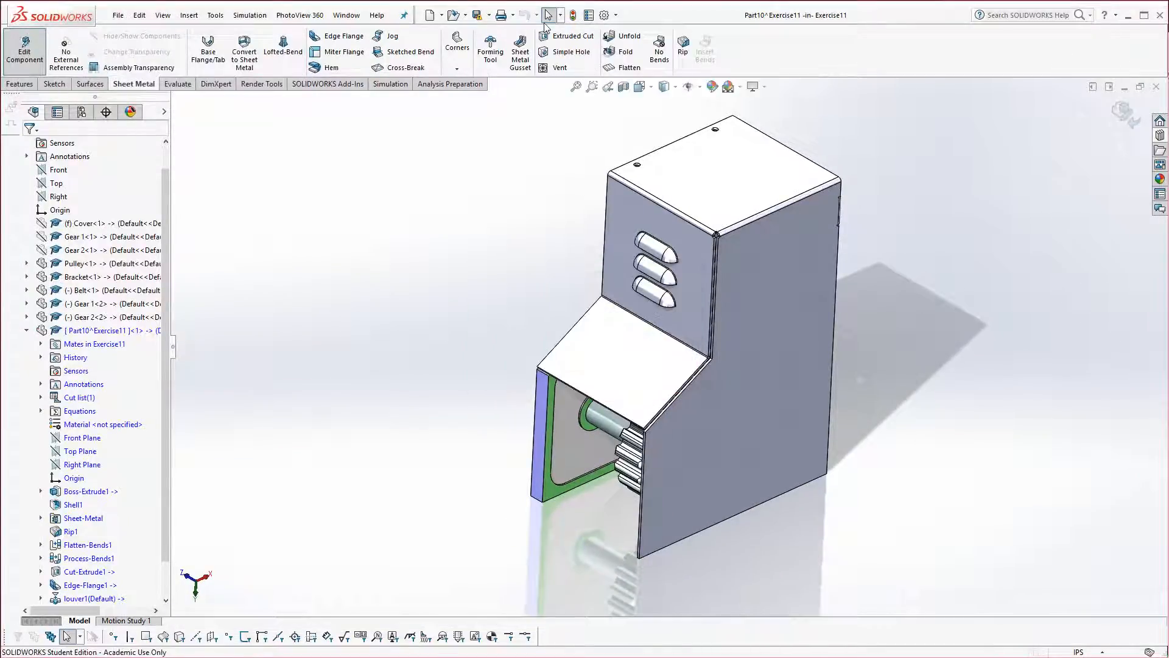
pyautogui.click(489, 18)
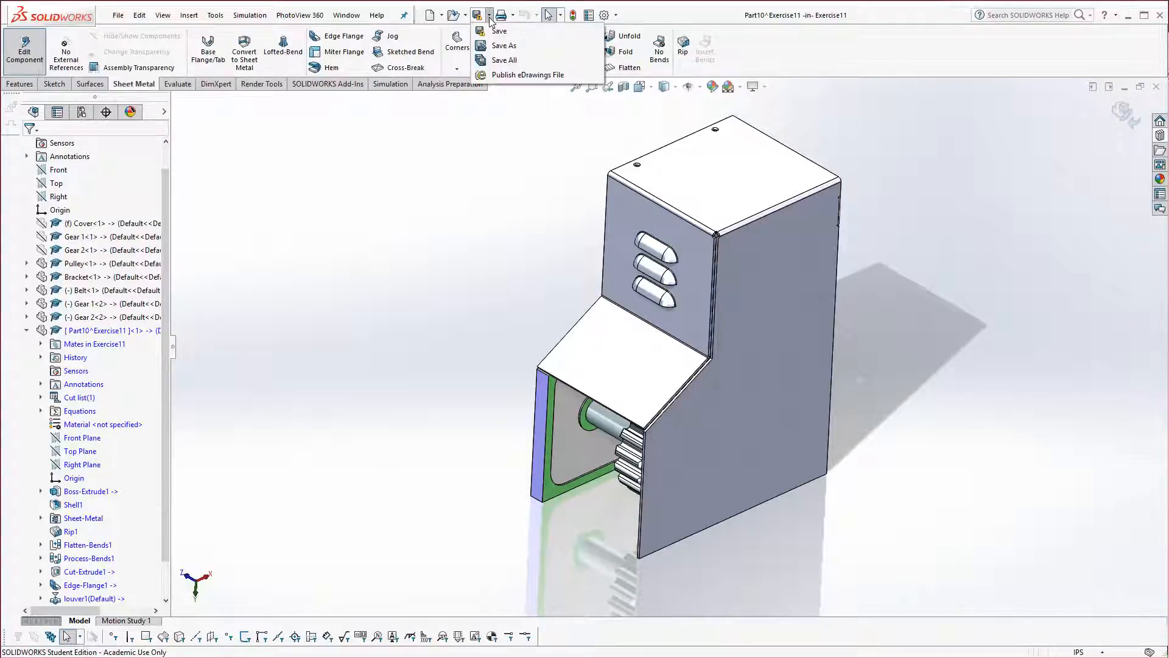
pyautogui.click(504, 60)
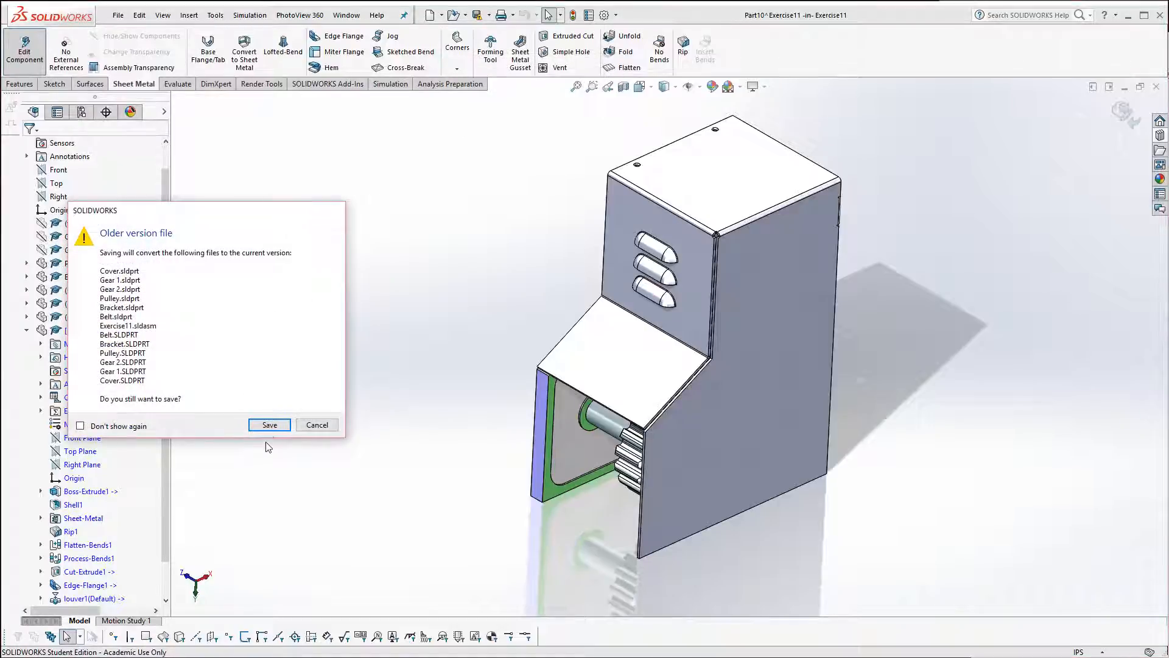
pyautogui.click(270, 425)
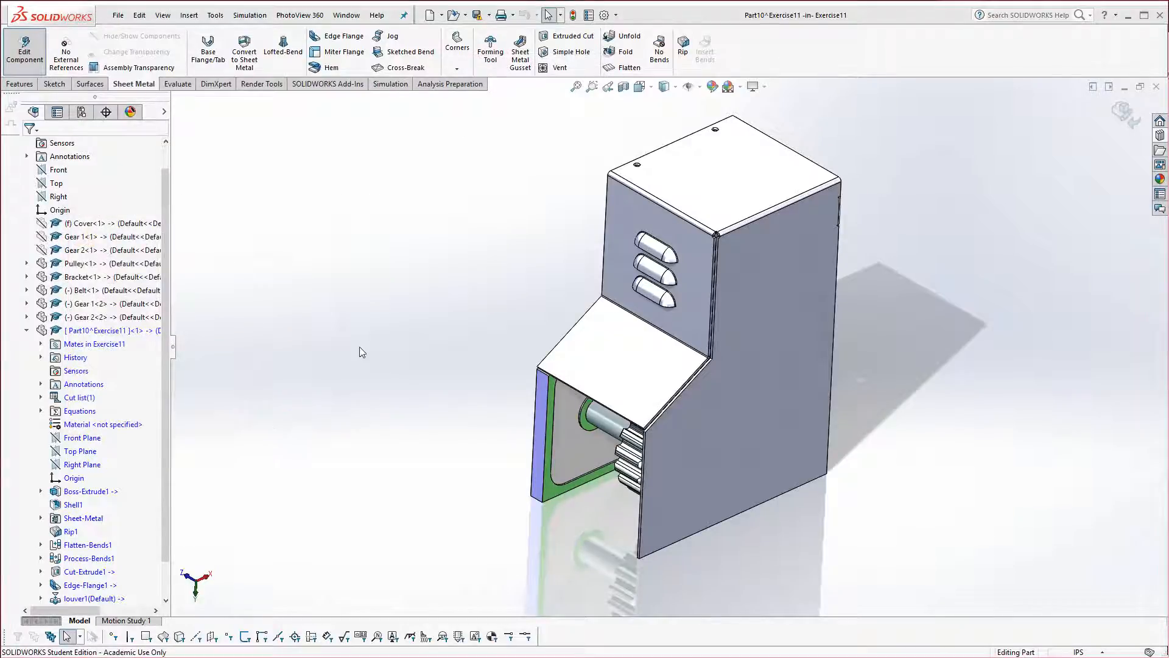
pyautogui.click(43, 64)
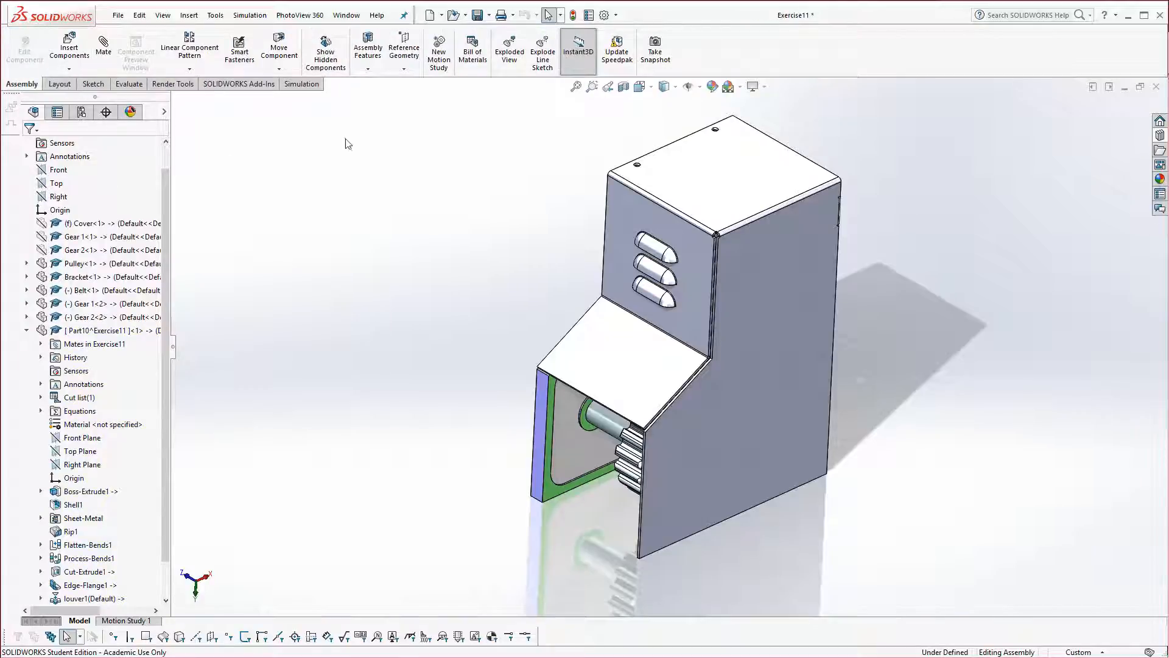
pyautogui.click(478, 14)
# Return to the cover part's own window and try to make a drawing from it.
pyautogui.hotkey('ctrl', 'Tab')
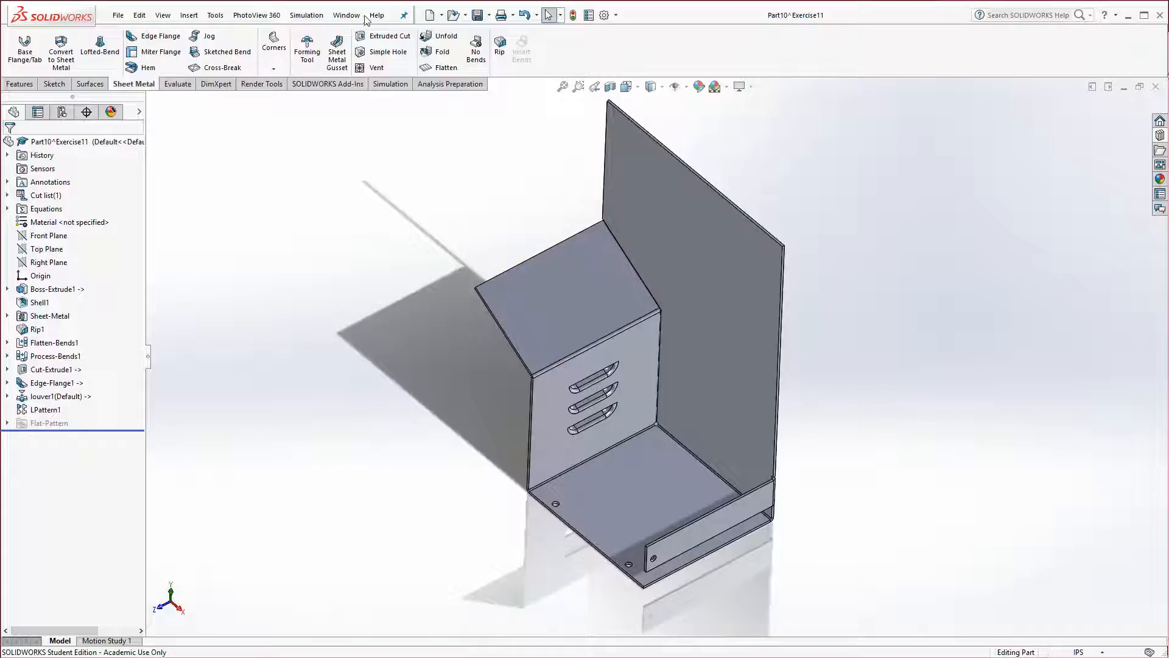
pyautogui.click(118, 14)
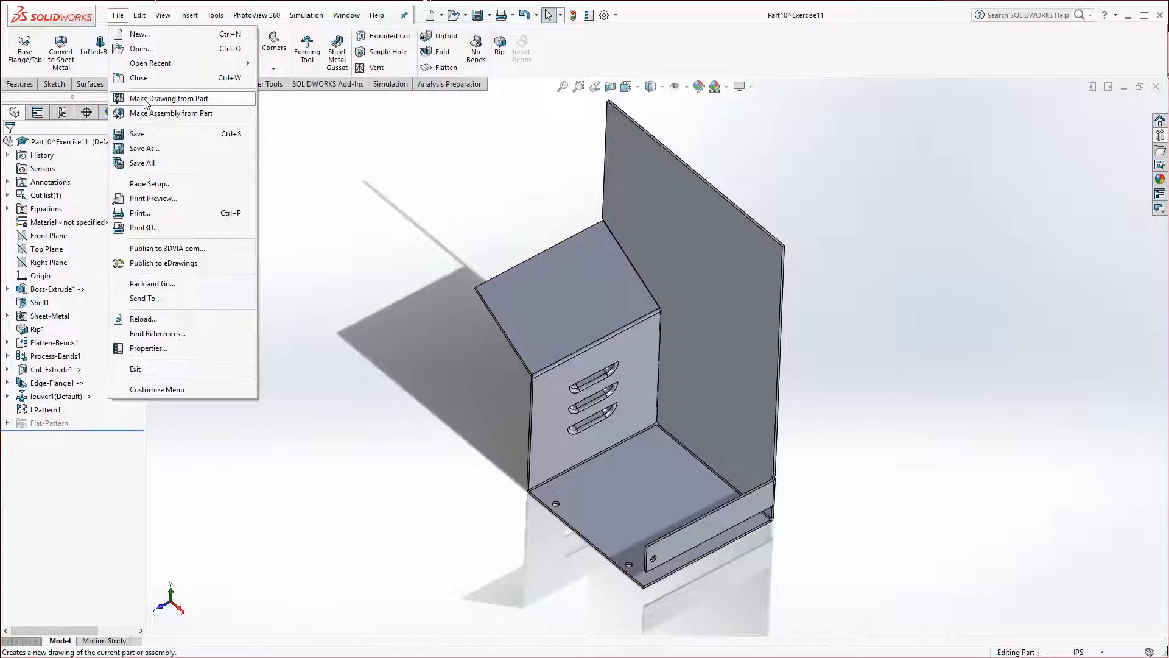
pyautogui.click(174, 98)
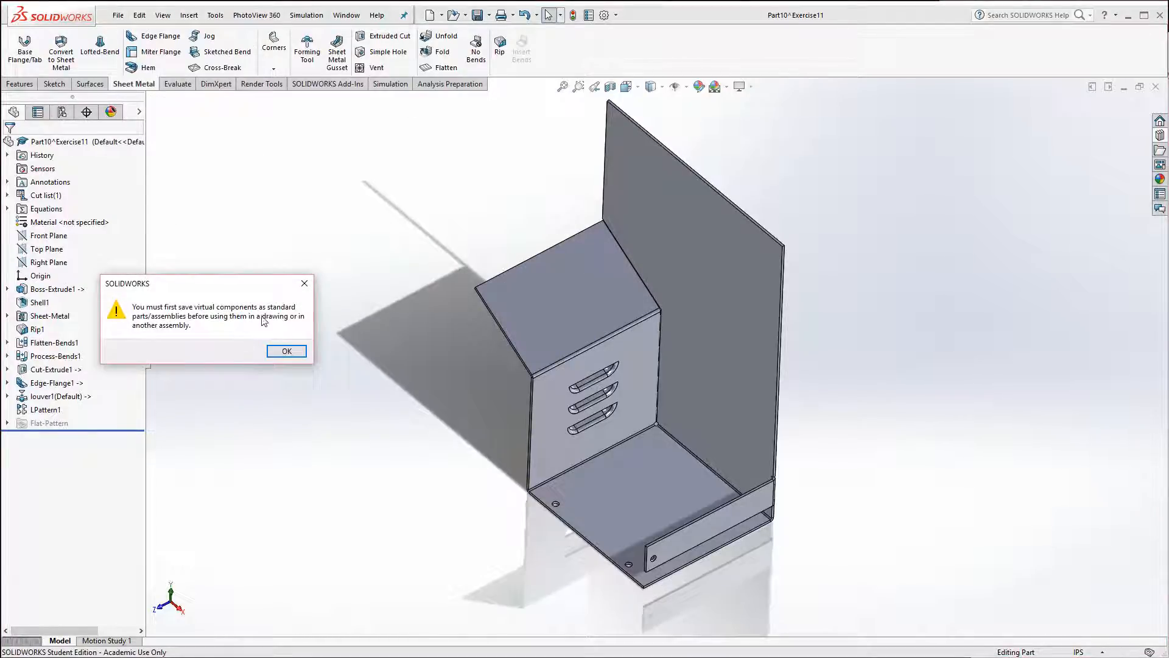
pyautogui.click(273, 351)
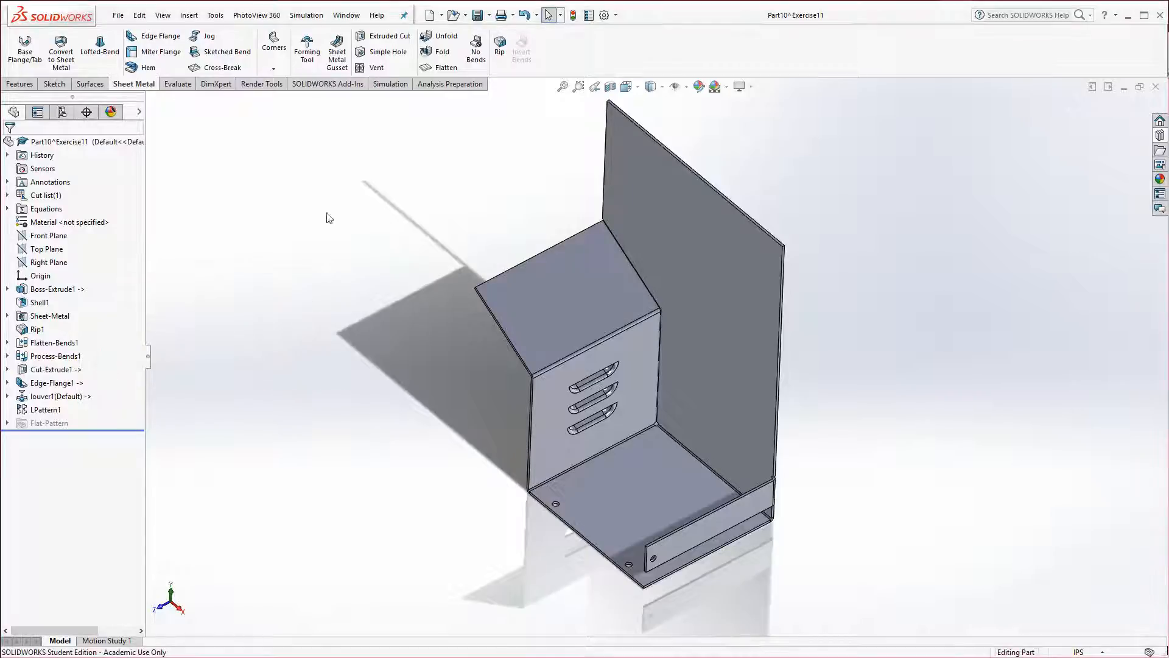
# Save the virtual cover part as an external part file named E11 in the E10 folder.
pyautogui.click(118, 17)
pyautogui.click(149, 150)
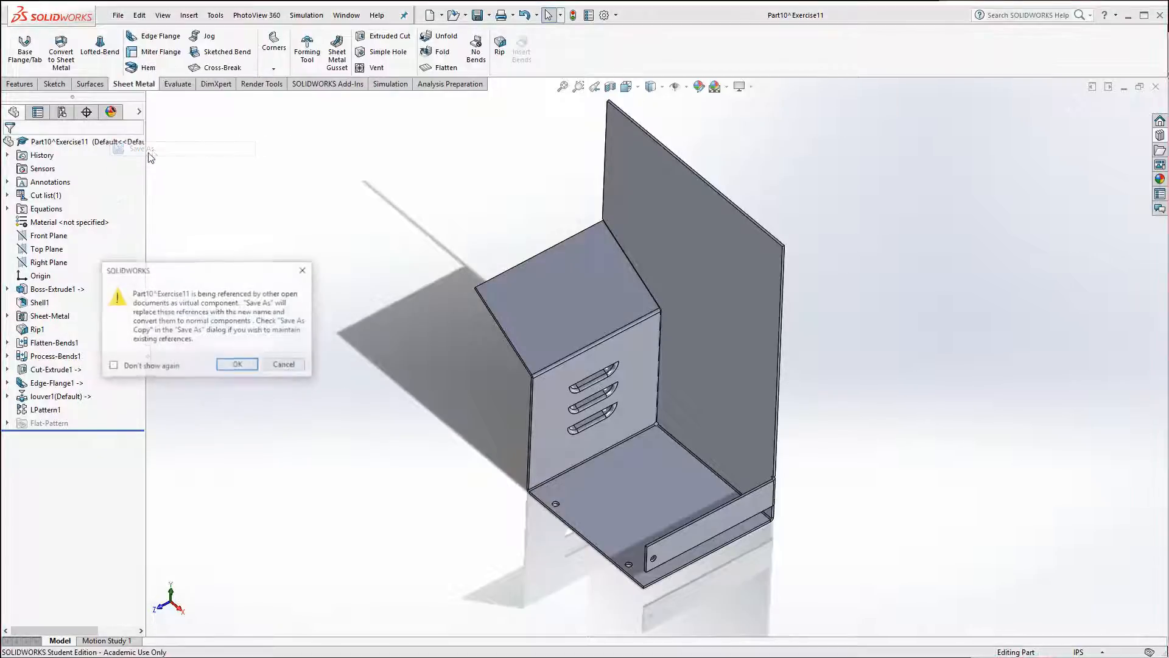
pyautogui.click(233, 364)
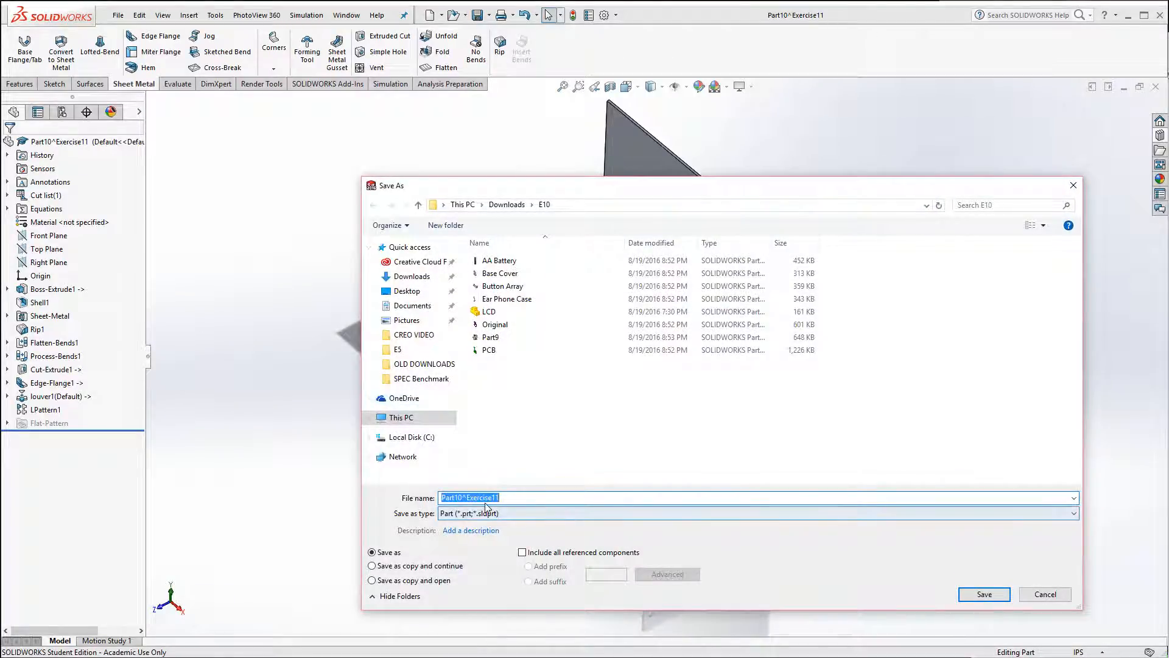
pyautogui.write('E1')
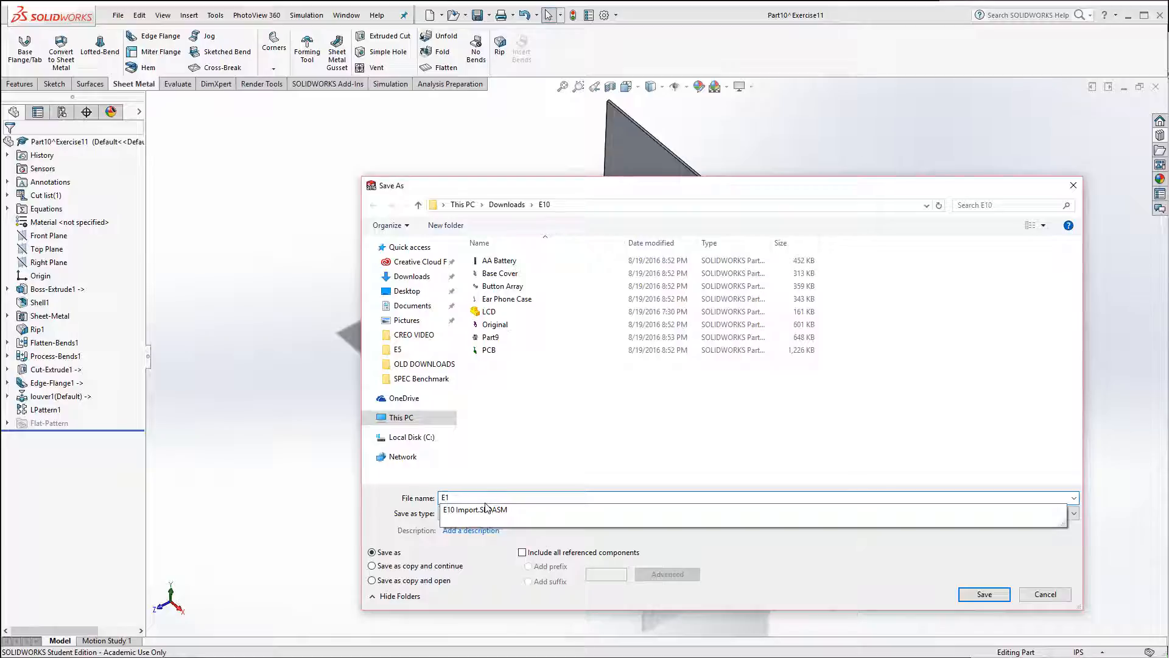
pyautogui.write('1')
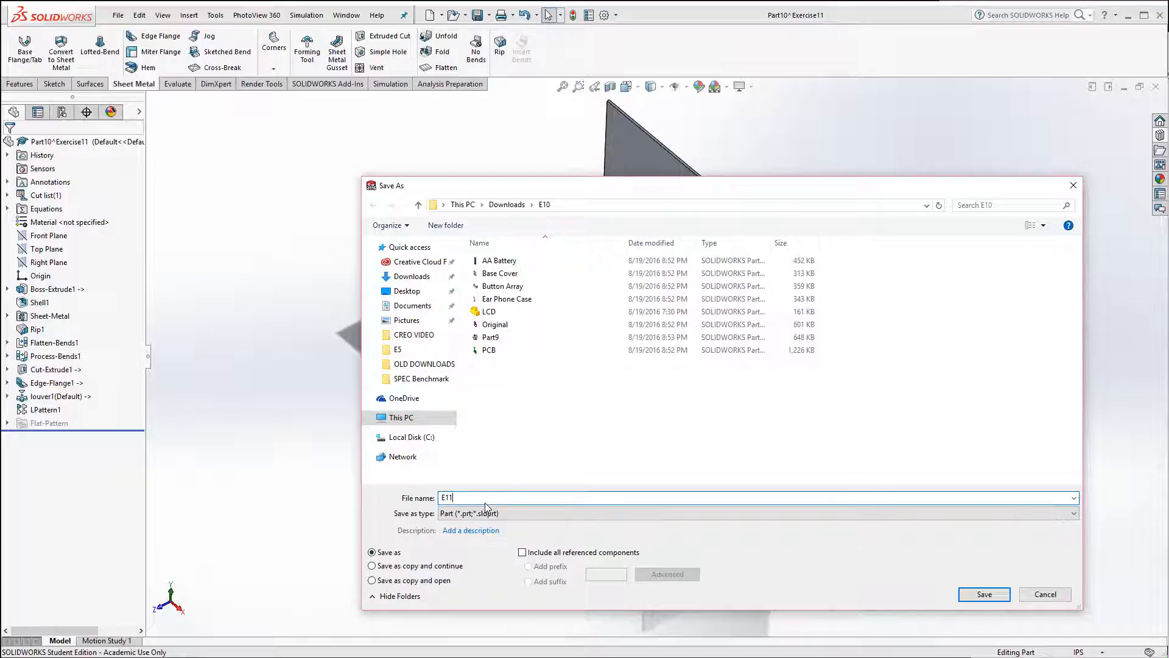
pyautogui.click(984, 595)
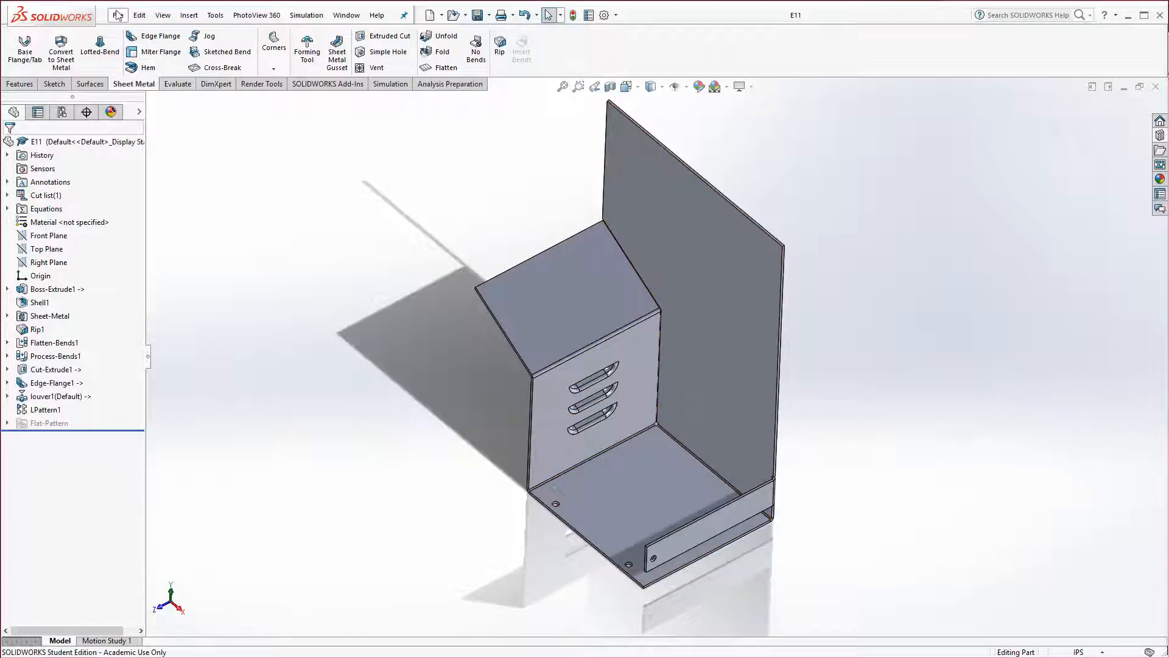
# Make a drawing from the E11 part on an A (ANSI) Landscape sheet.
pyautogui.click(140, 15)
pyautogui.moveTo(117, 16)
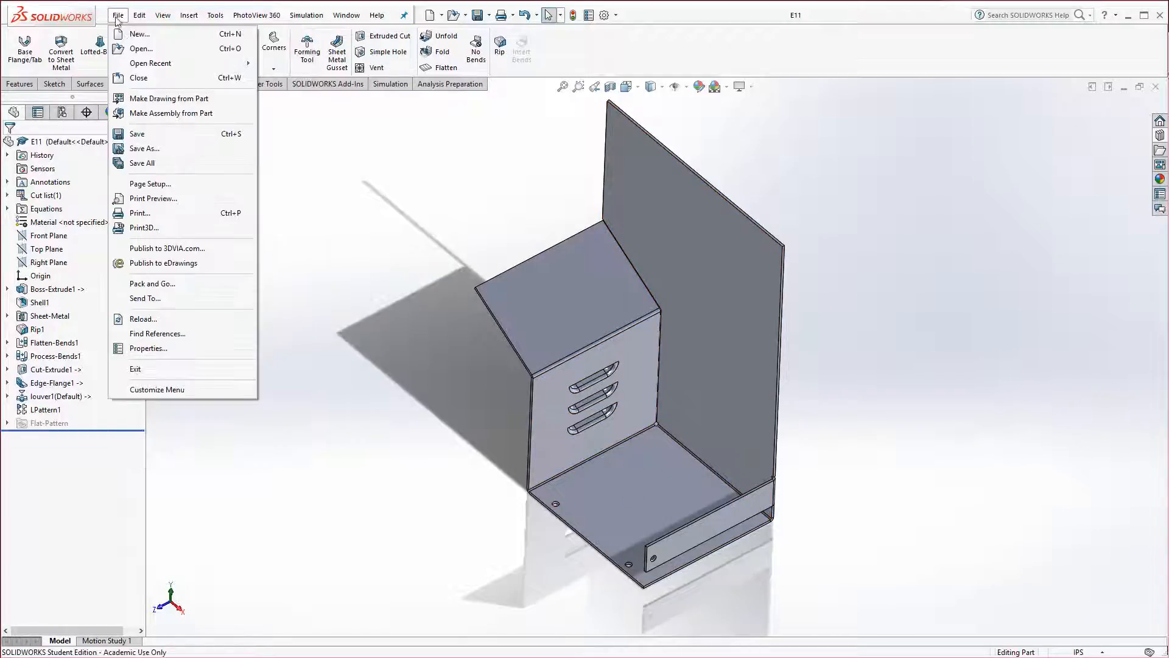
pyautogui.click(150, 100)
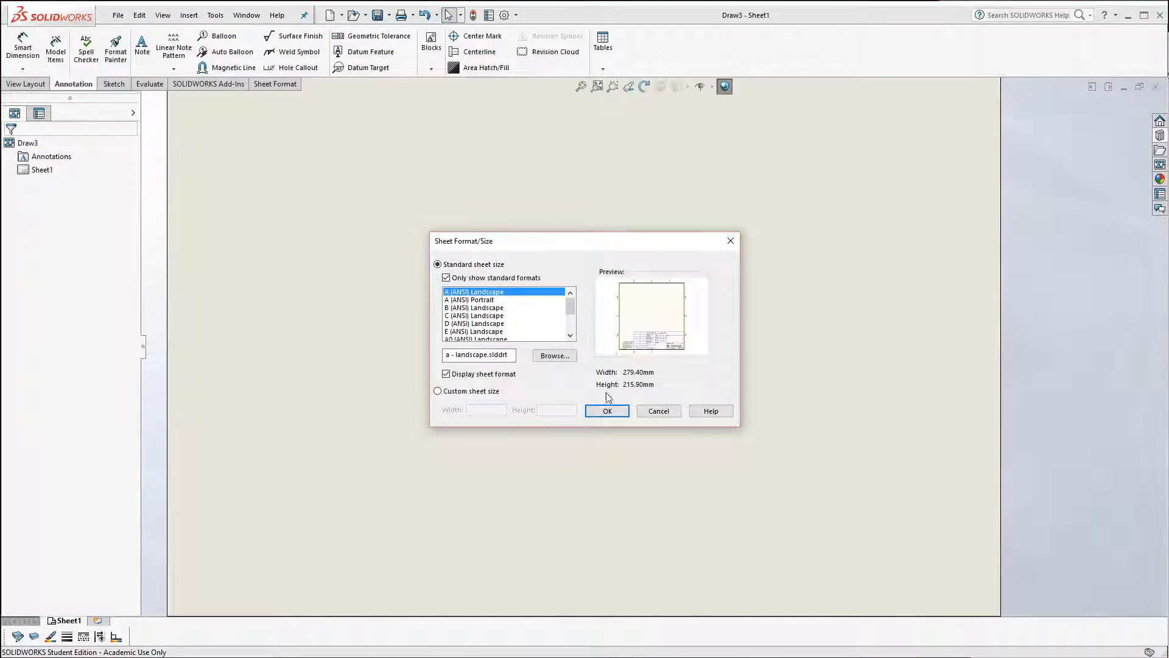
pyautogui.click(606, 411)
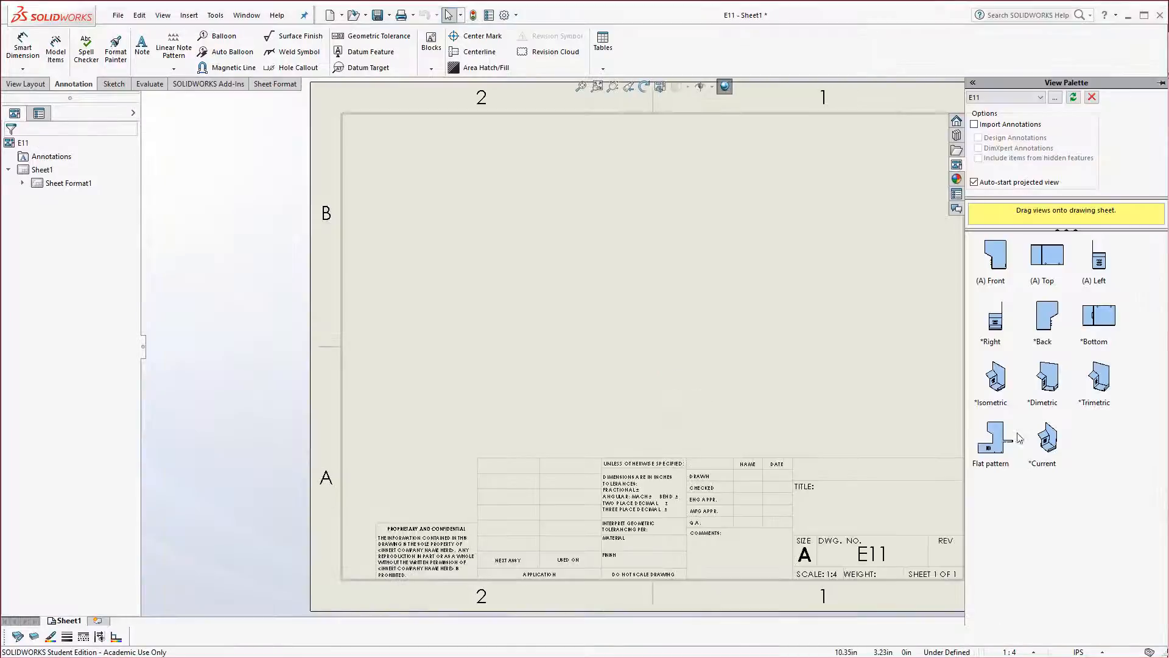
# Place the flat pattern view on the right half of the drawing sheet and an isometric view on the left half.
pyautogui.moveTo(995, 437)
pyautogui.mouseDown()
pyautogui.moveTo(847, 307)
pyautogui.moveTo(819, 326)
pyautogui.mouseUp()
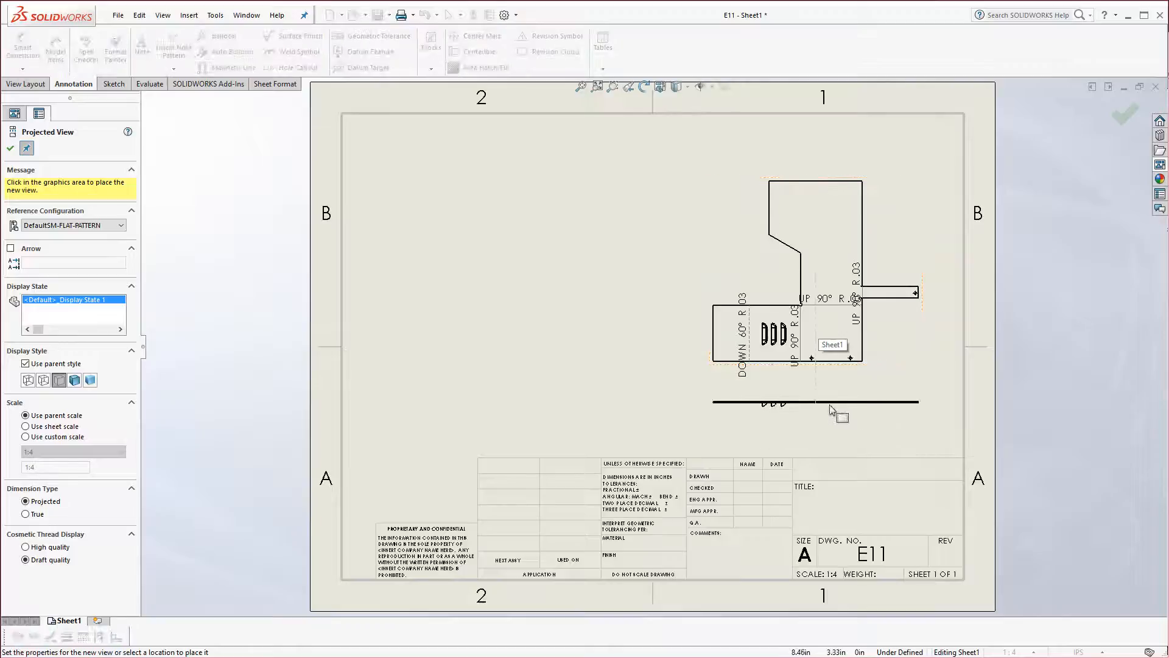
pyautogui.press('Escape')
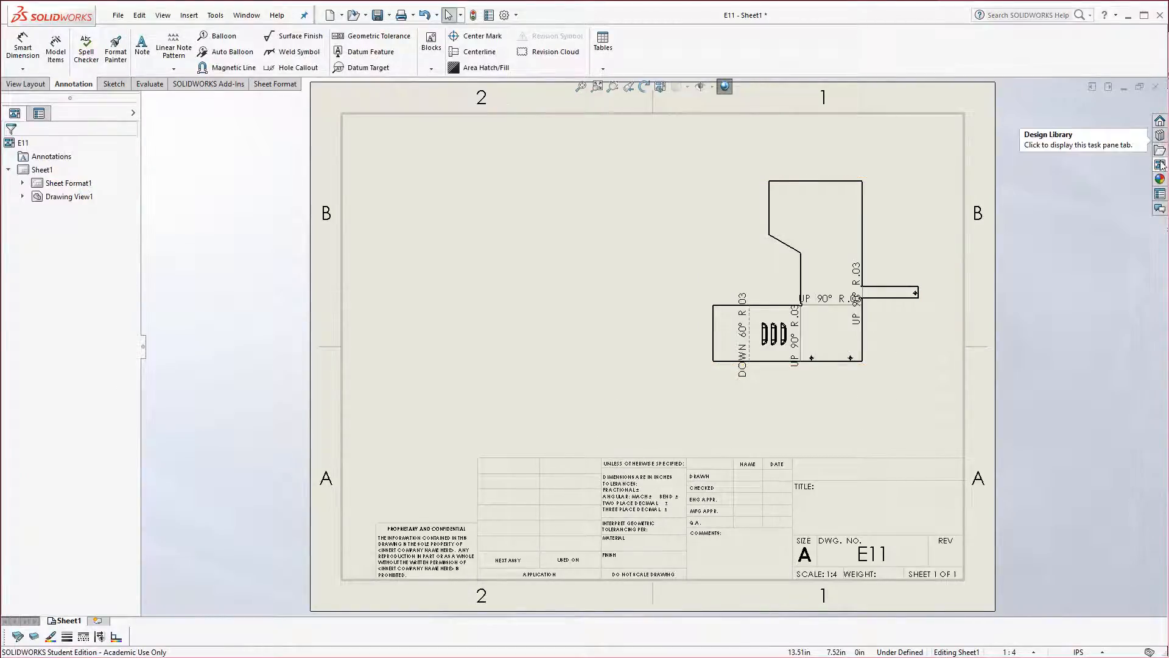
pyautogui.click(1159, 164)
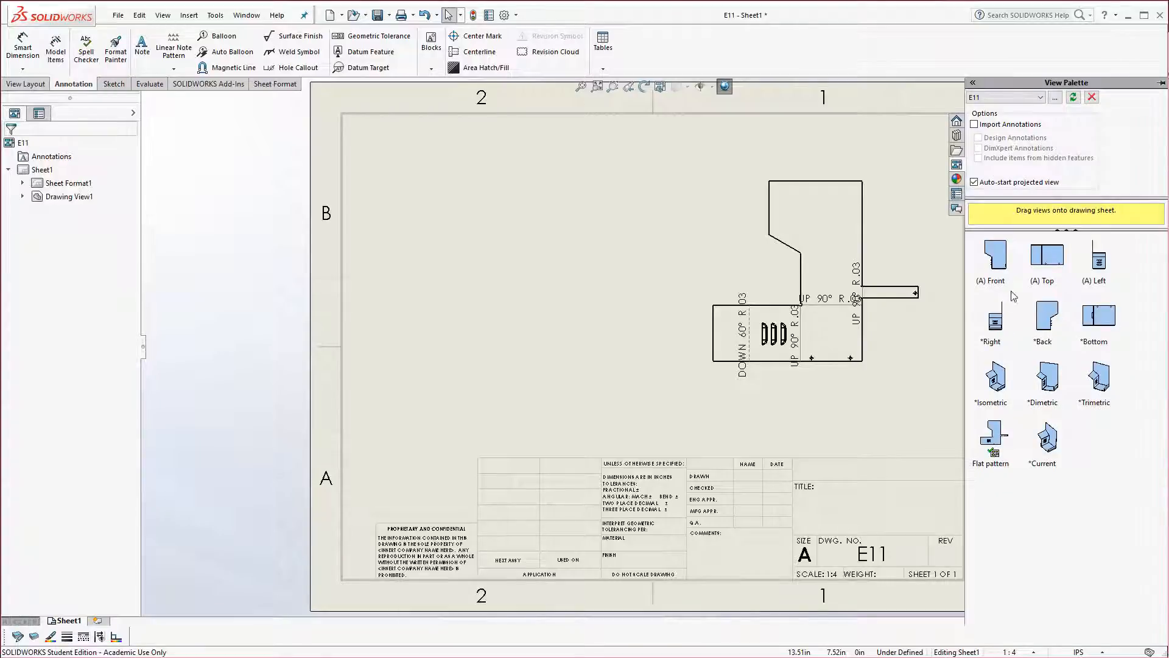
pyautogui.moveTo(995, 376); pyautogui.dragTo(566, 242)
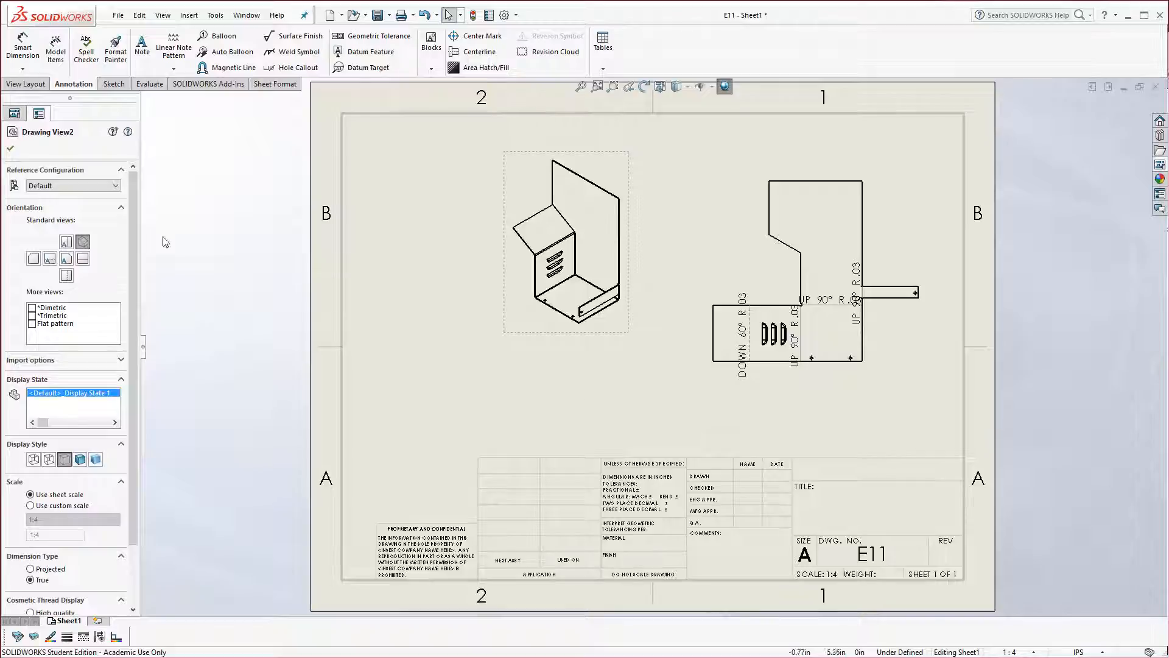
pyautogui.click(10, 148)
pyautogui.click(381, 326)
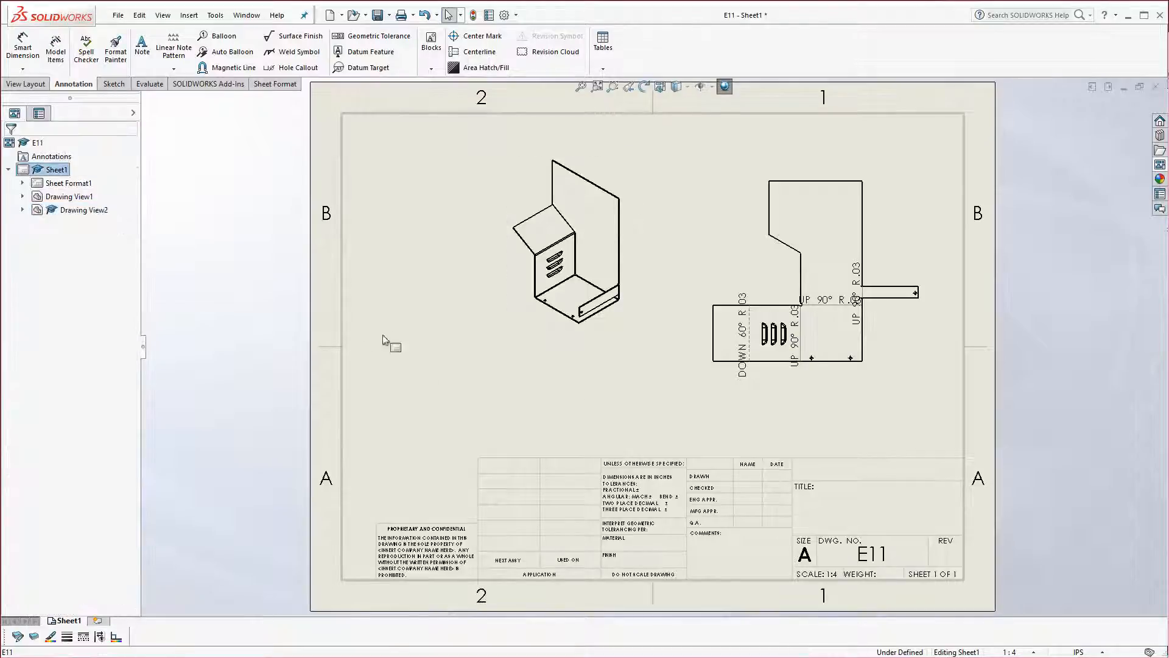
pyautogui.scroll(-1, 818, 274)
pyautogui.scroll(-2, 785, 286)
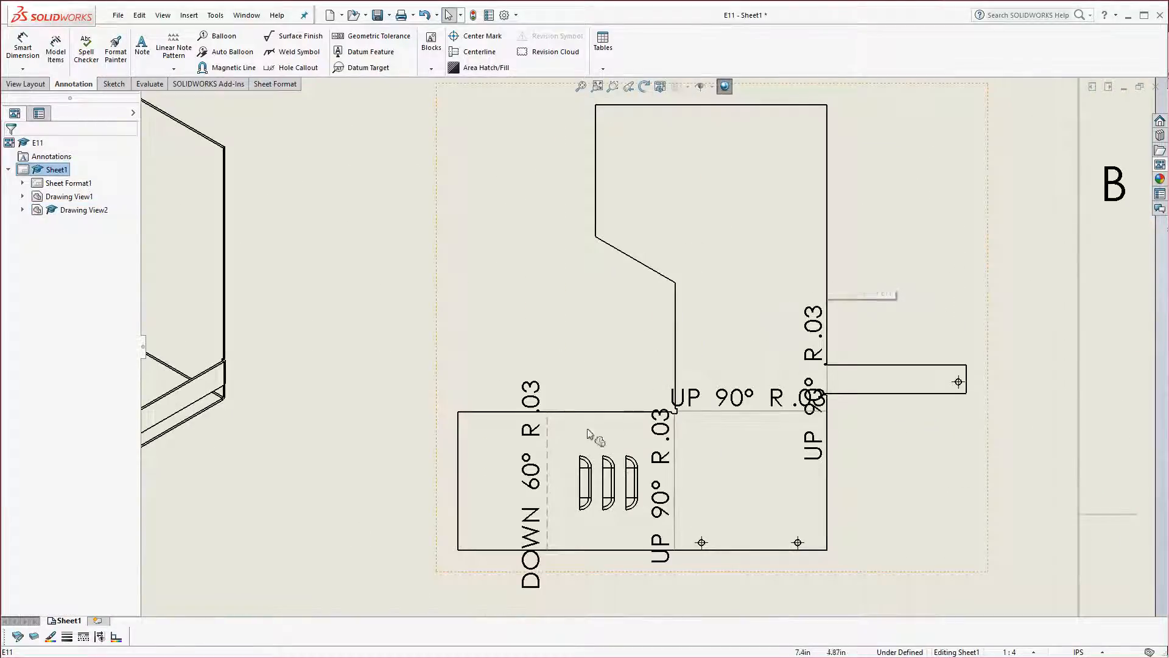
pyautogui.click(512, 327)
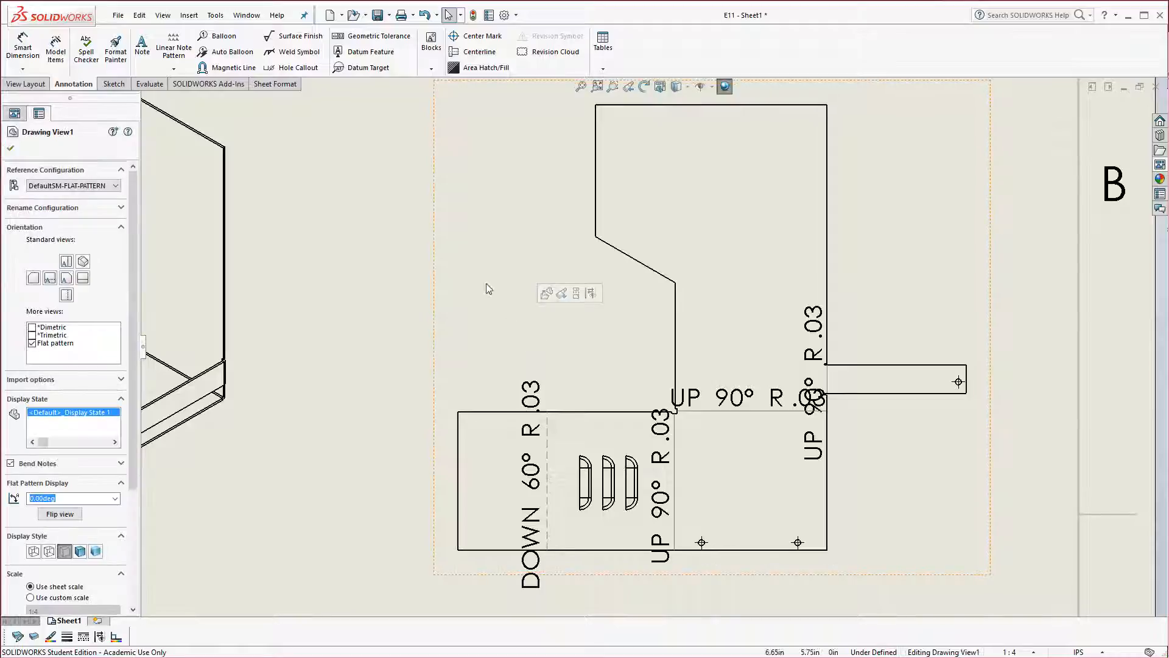
pyautogui.scroll(3, 487, 341)
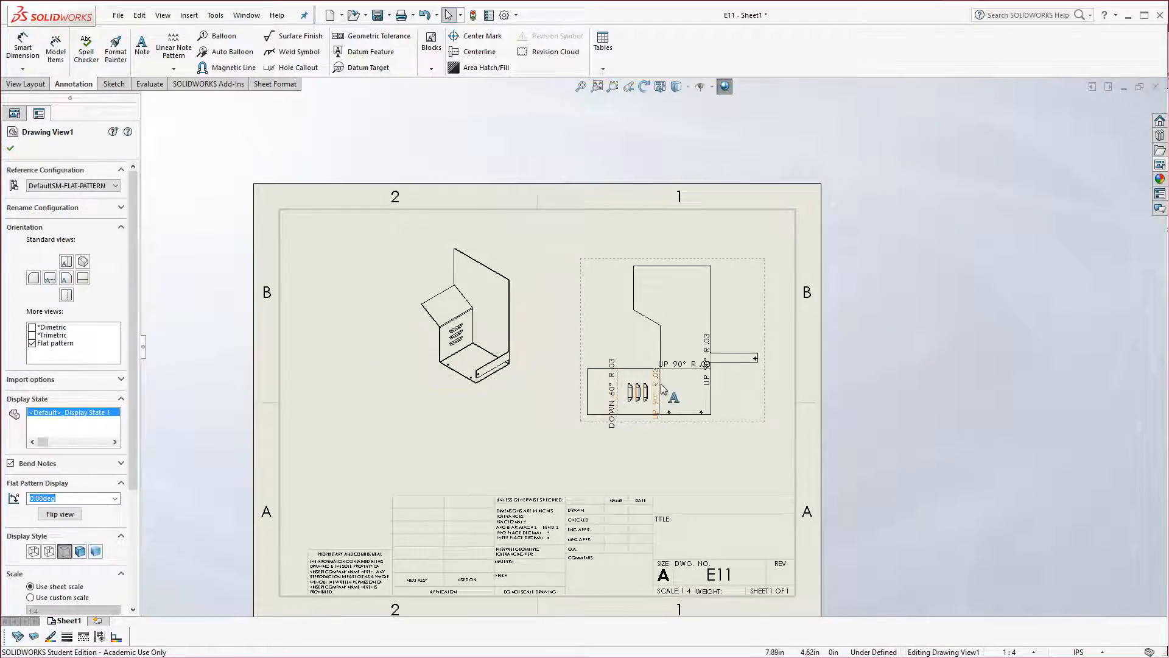
# Add a second sheet to the drawing.
pyautogui.rightClick(76, 621)
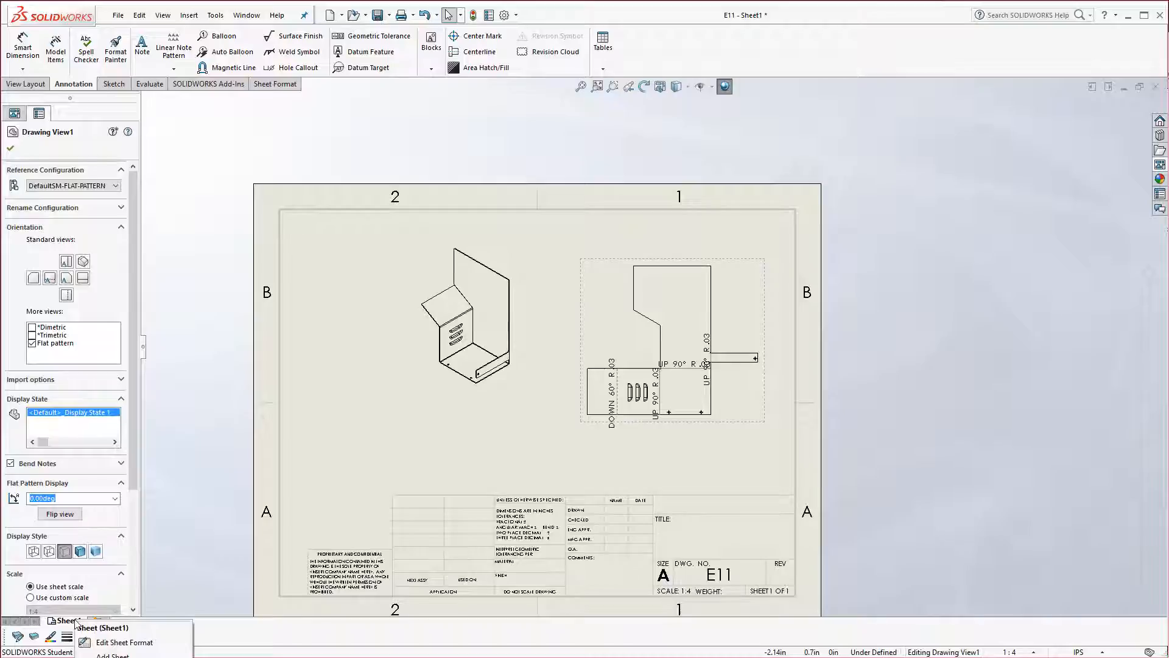
pyautogui.click(120, 654)
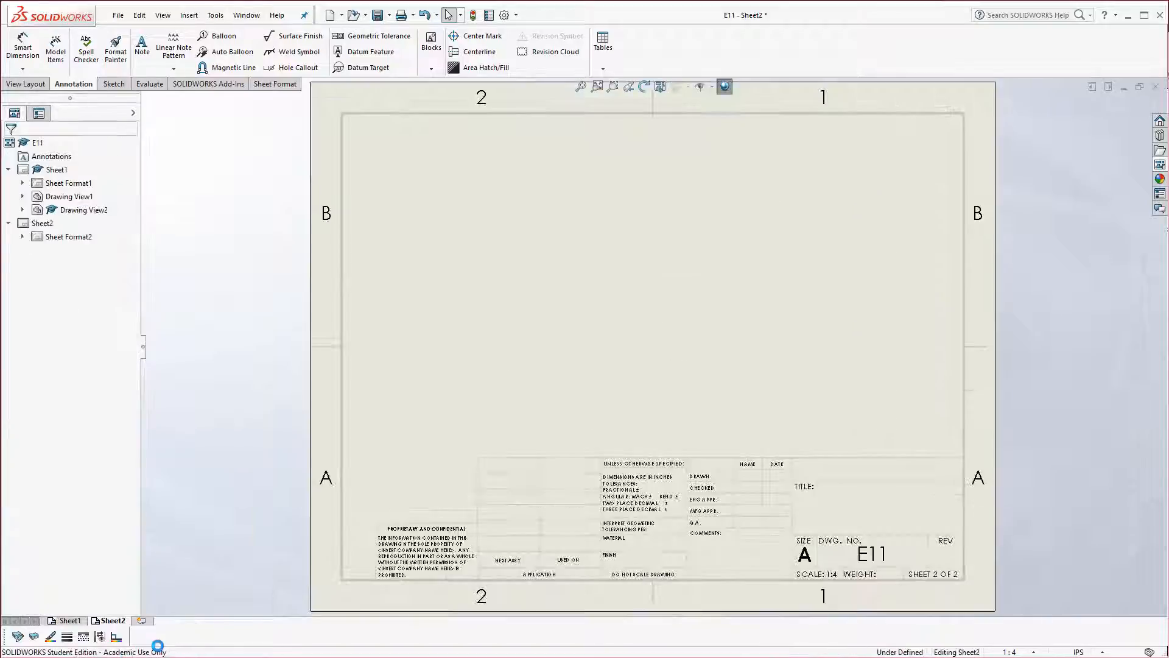
pyautogui.rightClick(69, 236)
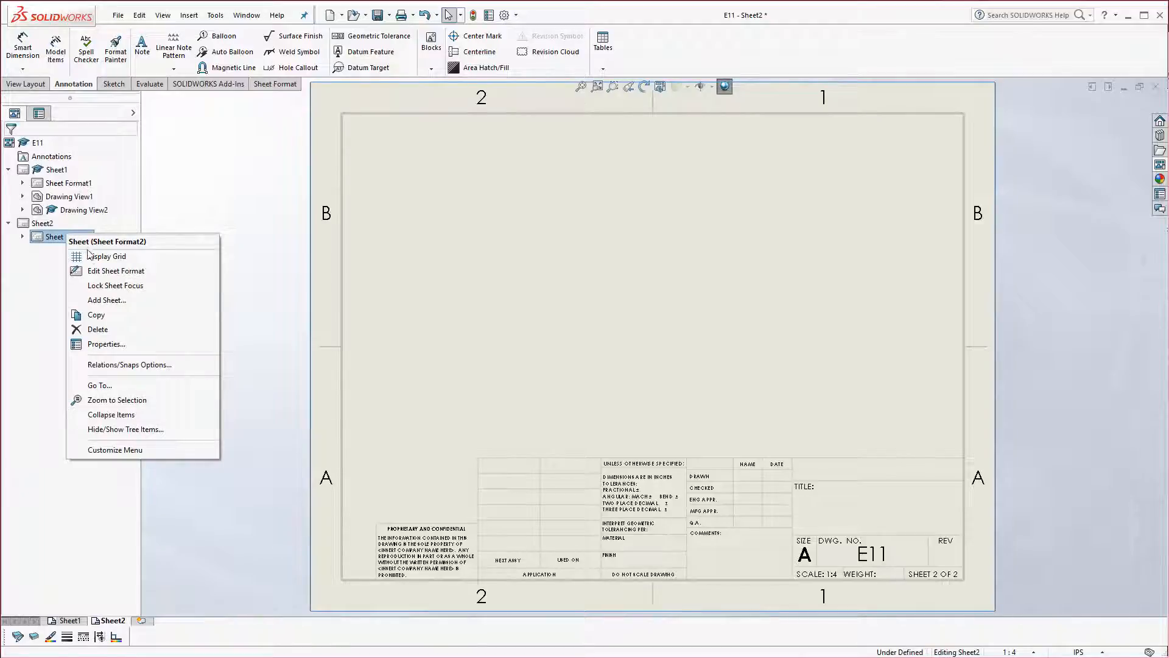
pyautogui.click(104, 271)
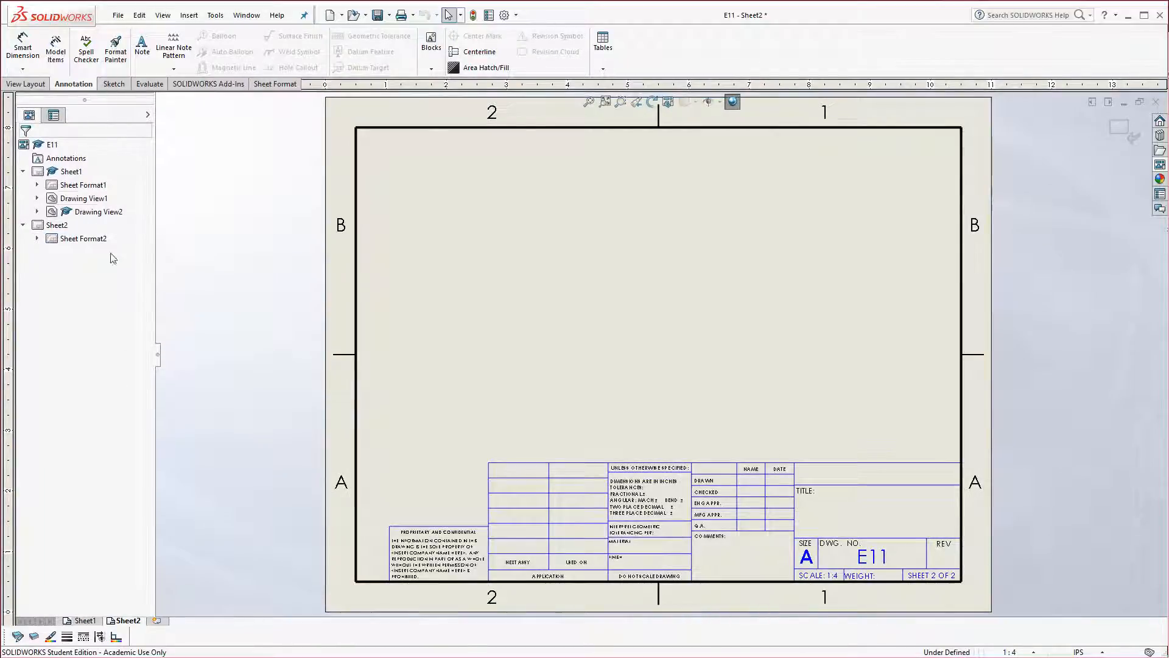
pyautogui.rightClick(472, 191)
pyautogui.click(1124, 132)
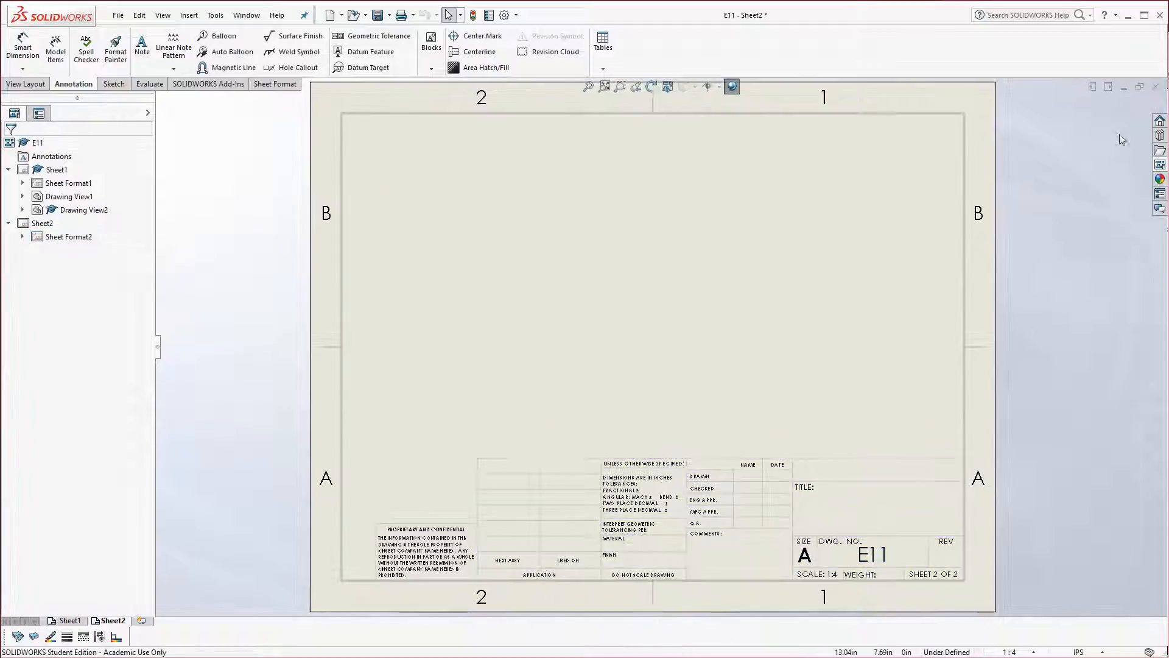
# Try to give Sheet2 a custom sheet size of 44 in wide by 34 in high.
pyautogui.rightClick(111, 620)
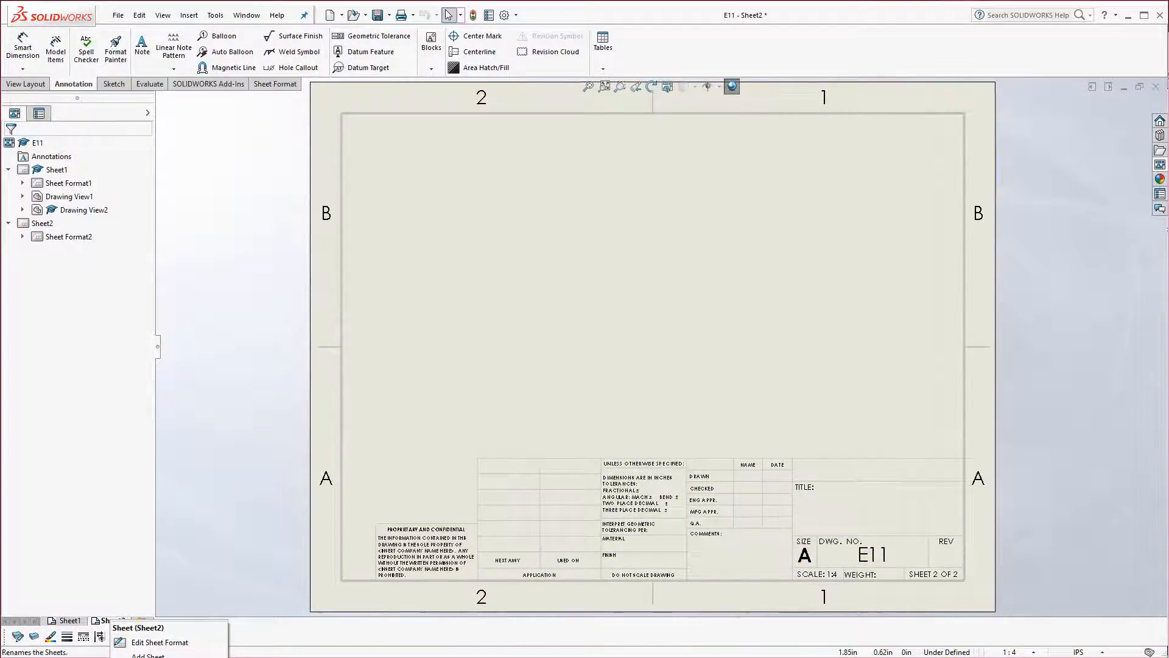
pyautogui.click(156, 657)
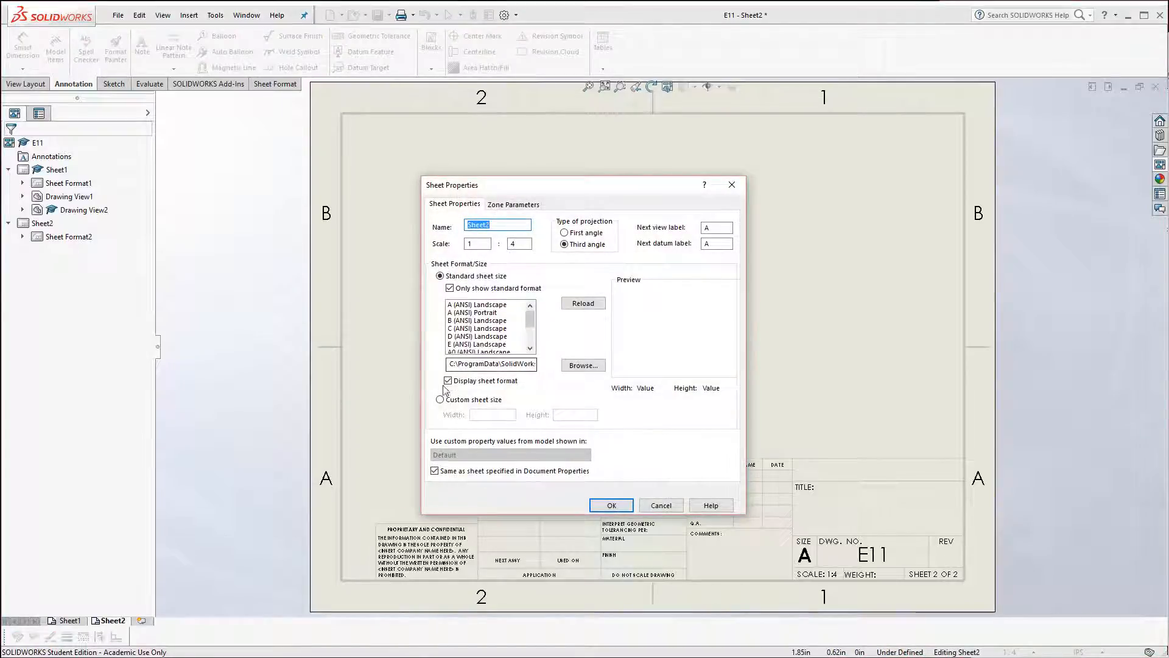
pyautogui.click(491, 344)
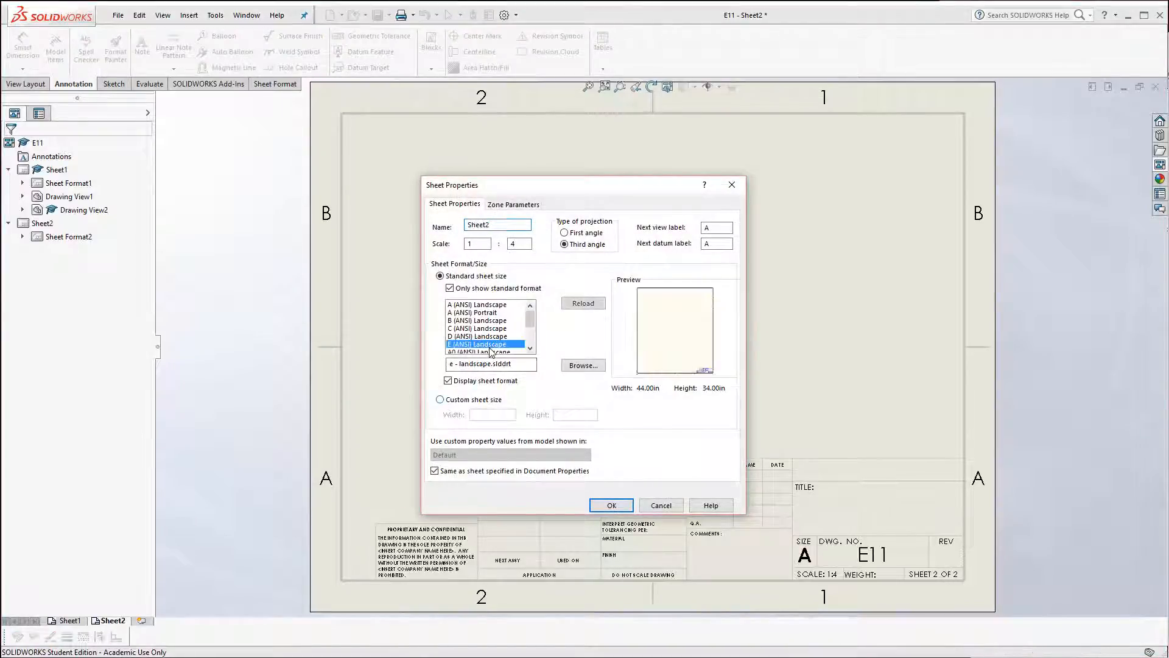
pyautogui.click(440, 400)
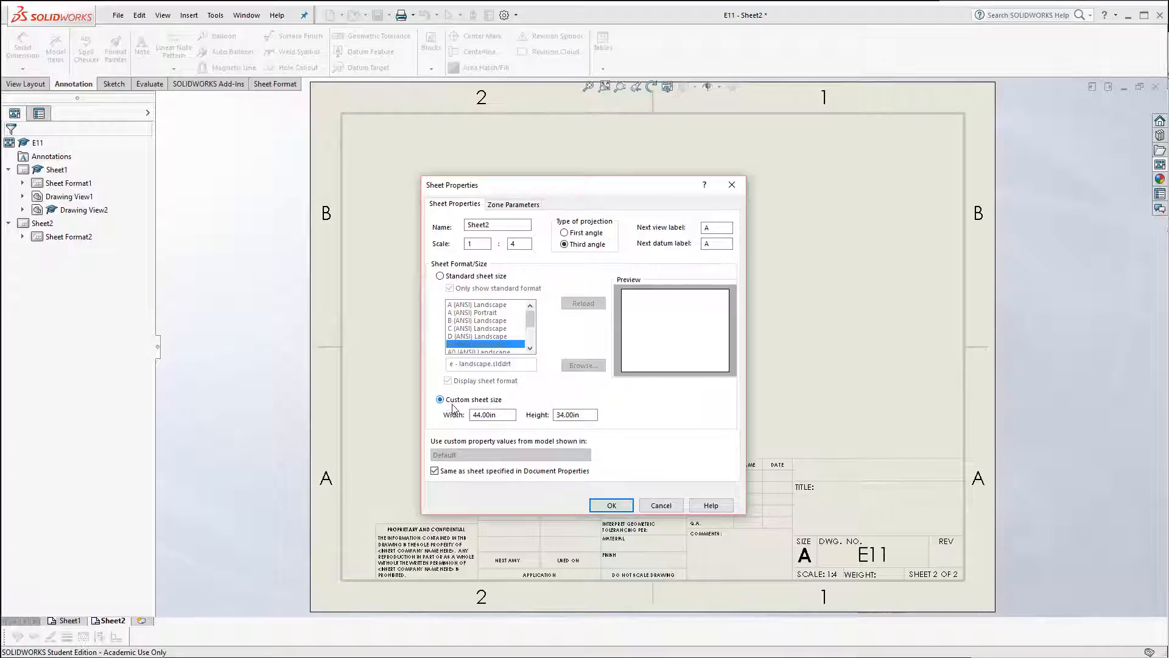
pyautogui.click(611, 504)
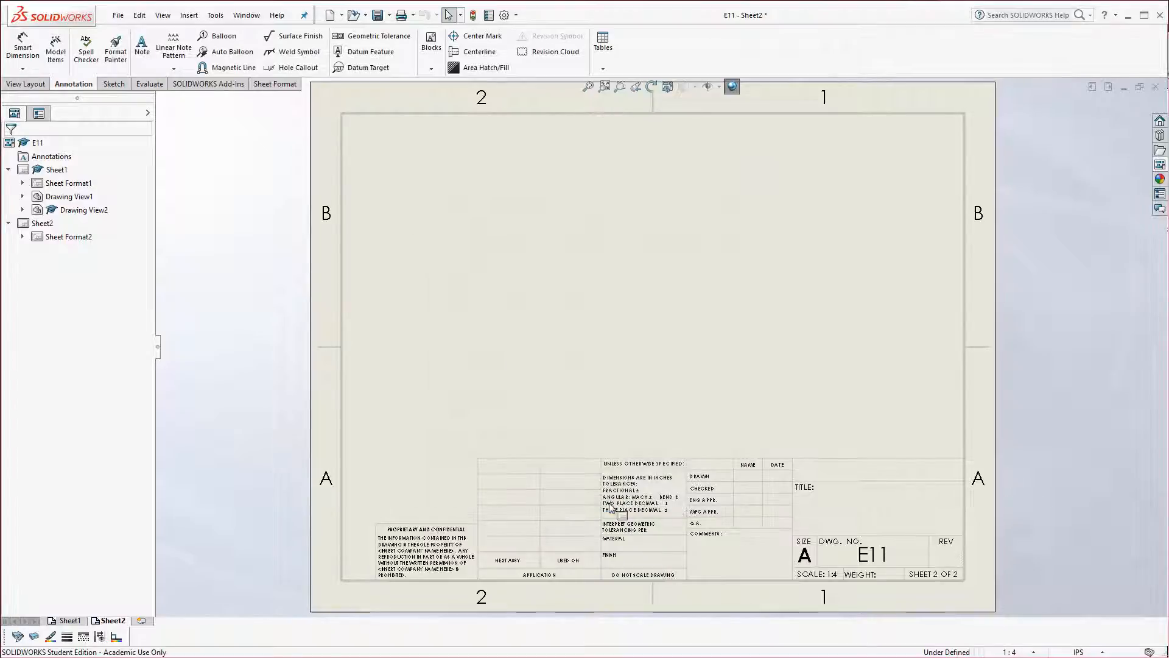
# Set Sheet2 to the standard E (ANSI) Landscape sheet size.
pyautogui.rightClick(103, 622)
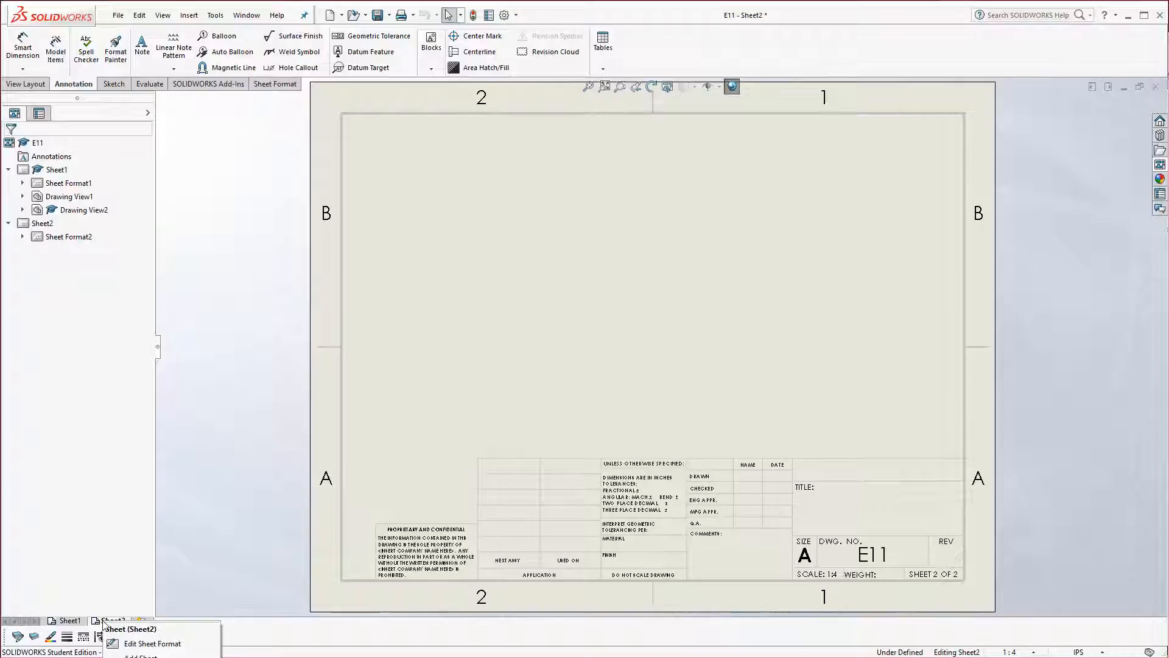
pyautogui.click(146, 657)
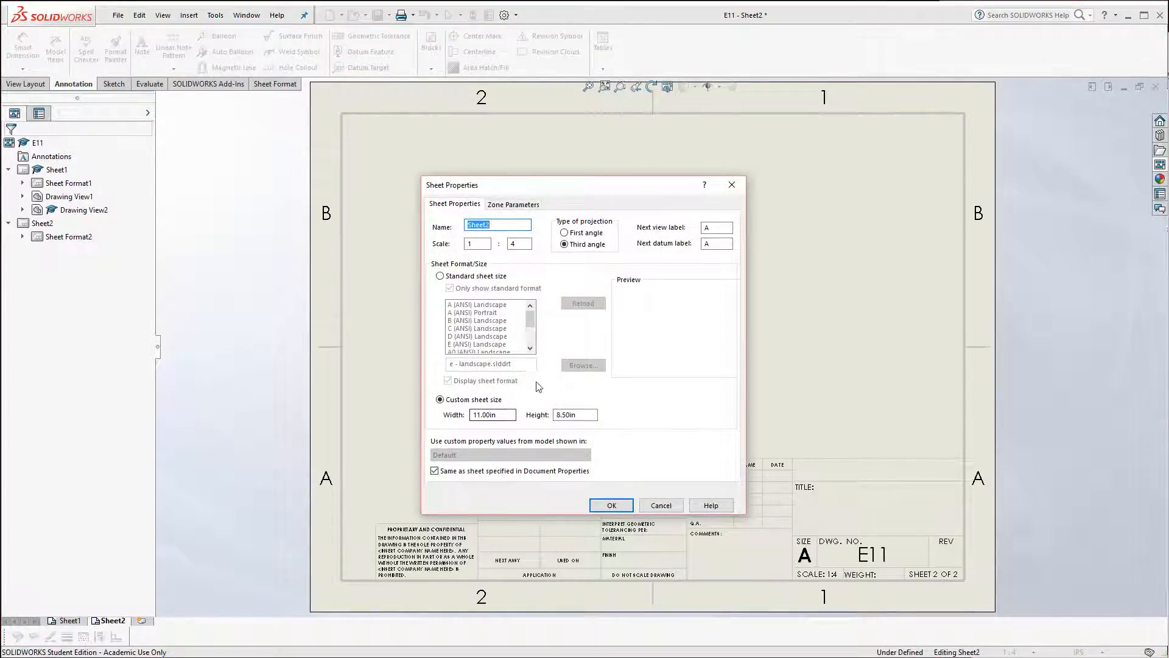
pyautogui.click(441, 277)
pyautogui.click(475, 344)
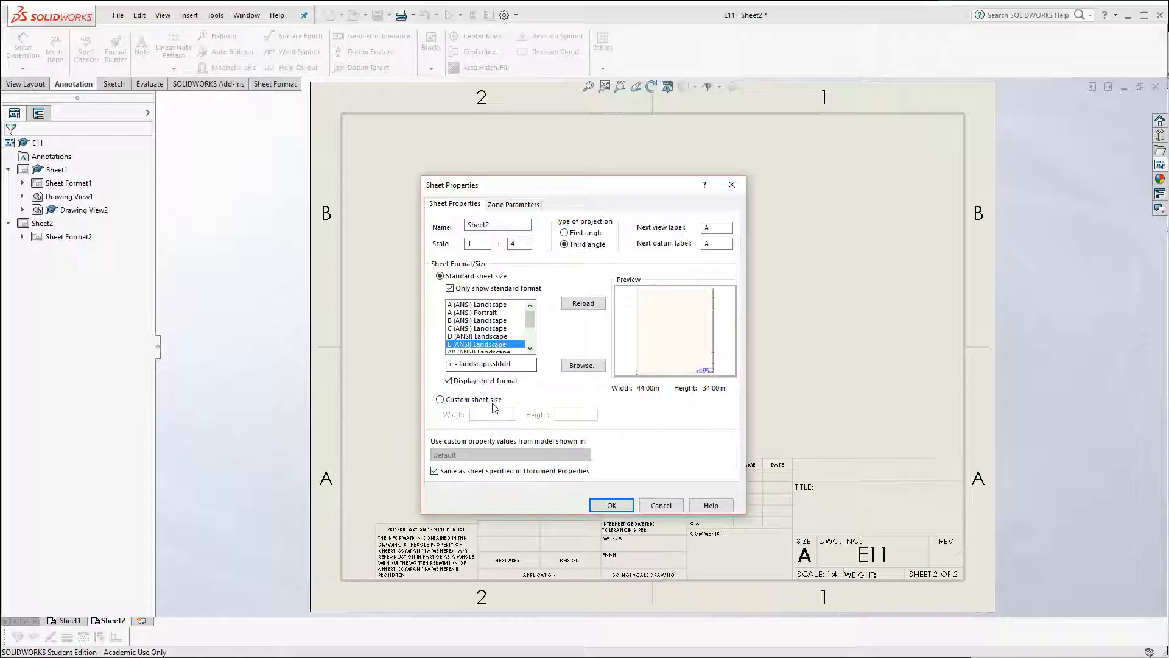
pyautogui.click(604, 506)
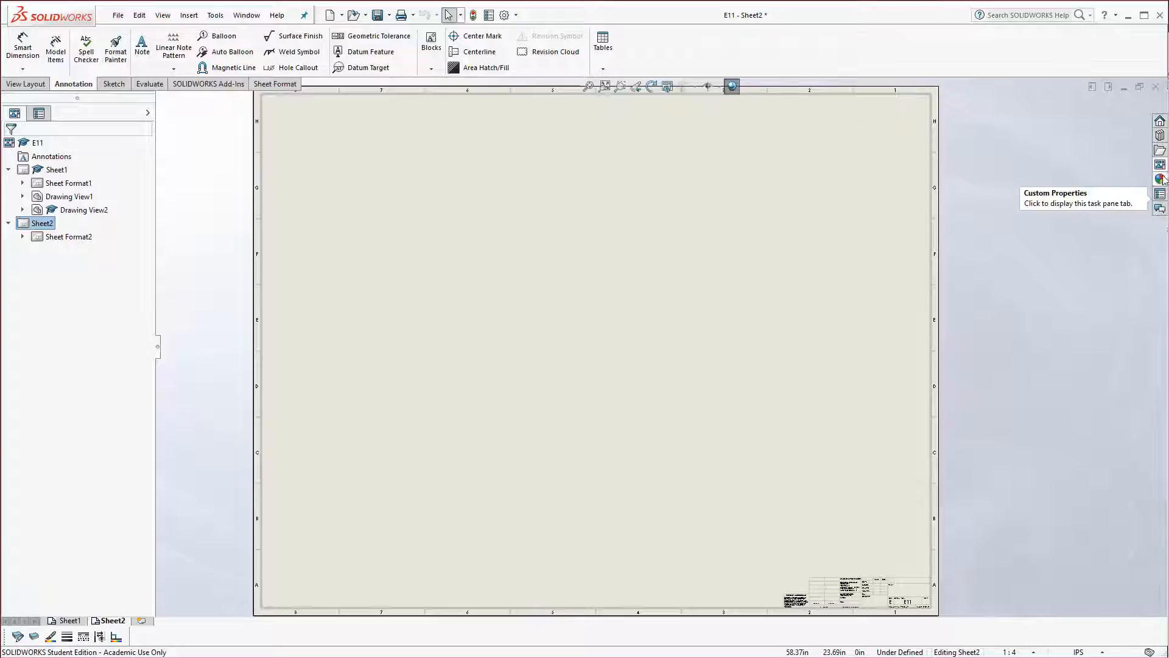
# Place the flat pattern view of E11 near the middle of Sheet2, without adding any projected views.
pyautogui.click(1160, 165)
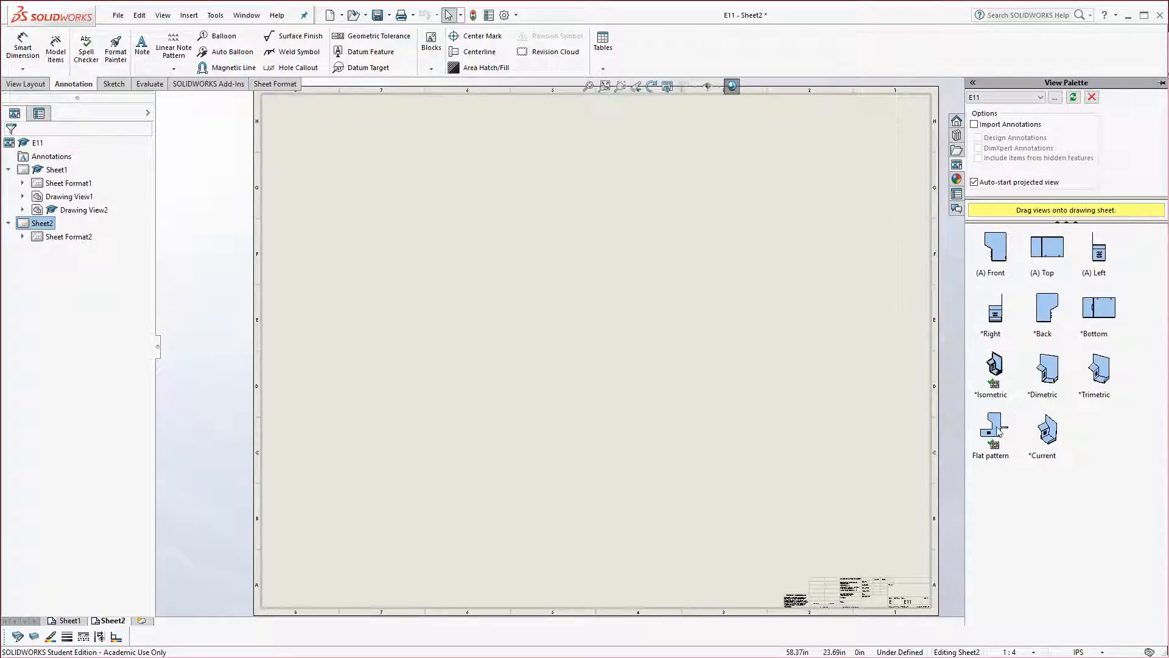
pyautogui.moveTo(998, 430)
pyautogui.mouseDown()
pyautogui.moveTo(793, 370)
pyautogui.moveTo(663, 359)
pyautogui.moveTo(617, 372)
pyautogui.mouseUp()
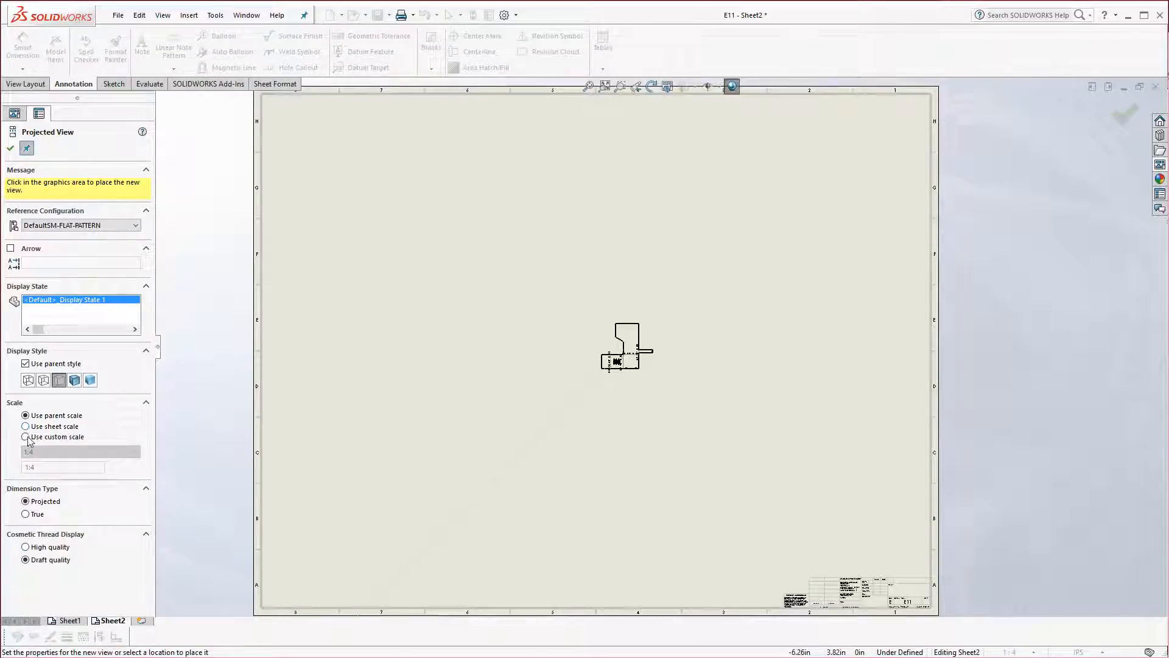
pyautogui.click(26, 436)
pyautogui.click(39, 451)
pyautogui.click(44, 467)
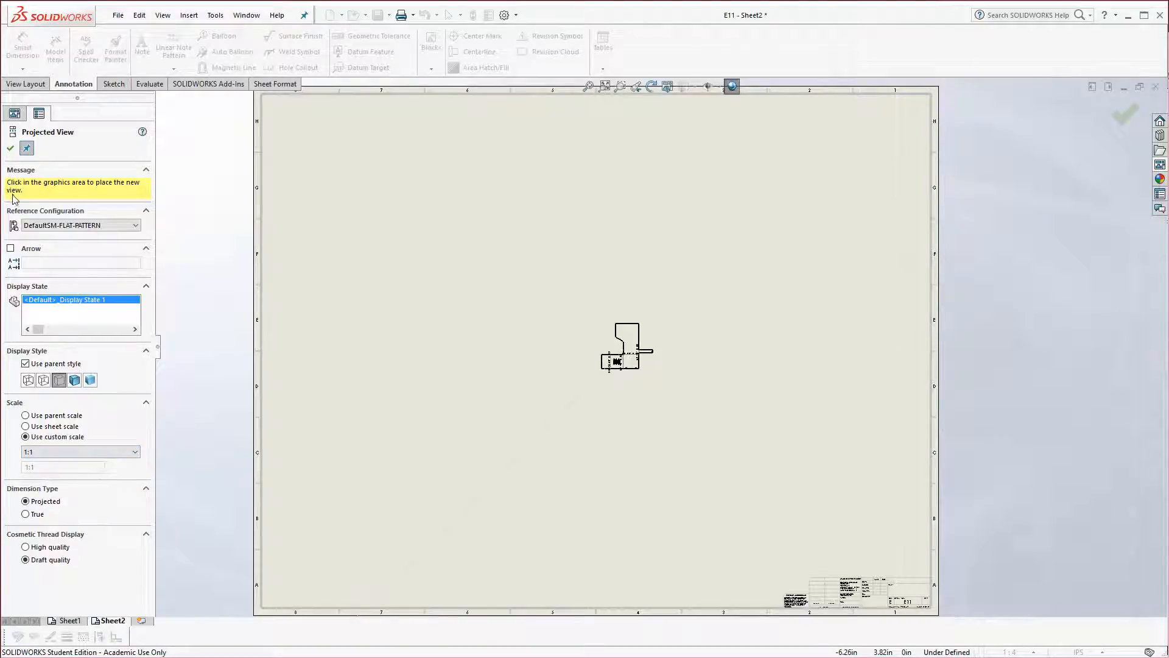
pyautogui.click(10, 148)
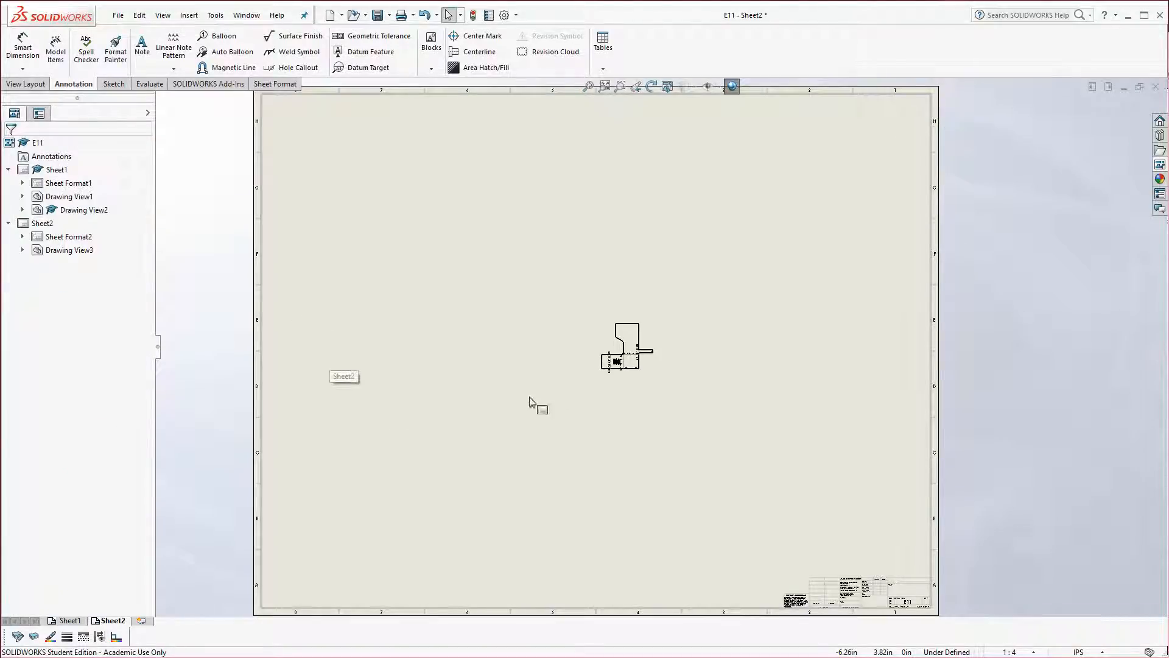
# Set the flat pattern view on Sheet2 to a custom scale of 1:1.
pyautogui.click(630, 376)
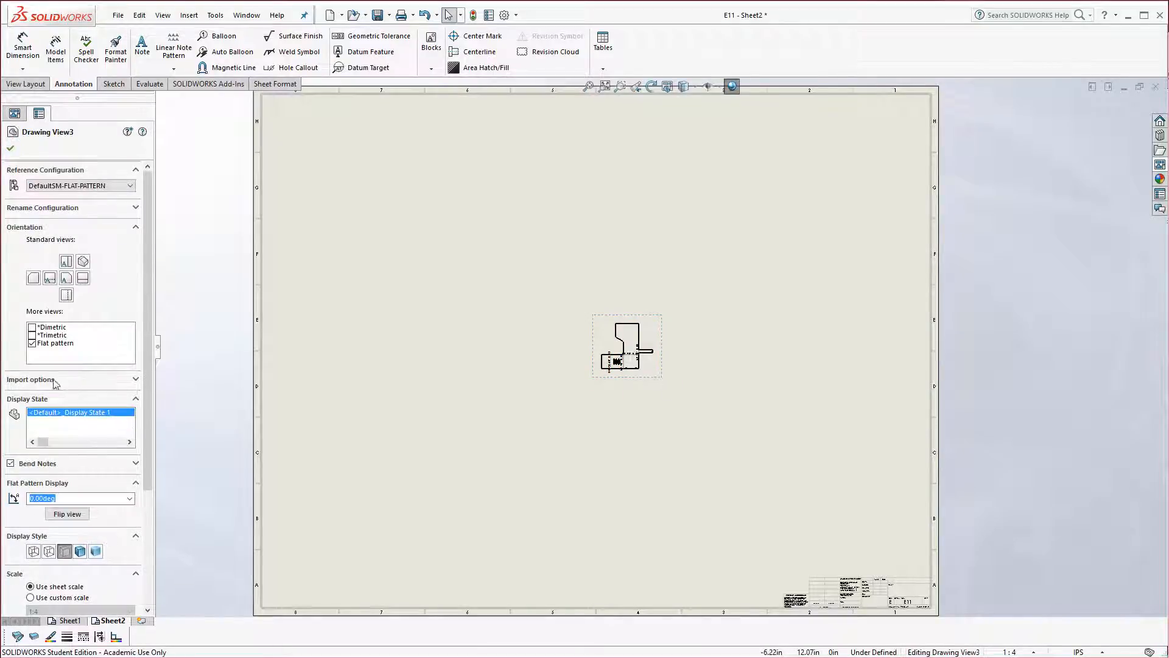
pyautogui.click(68, 599)
pyautogui.click(79, 611)
pyautogui.click(63, 621)
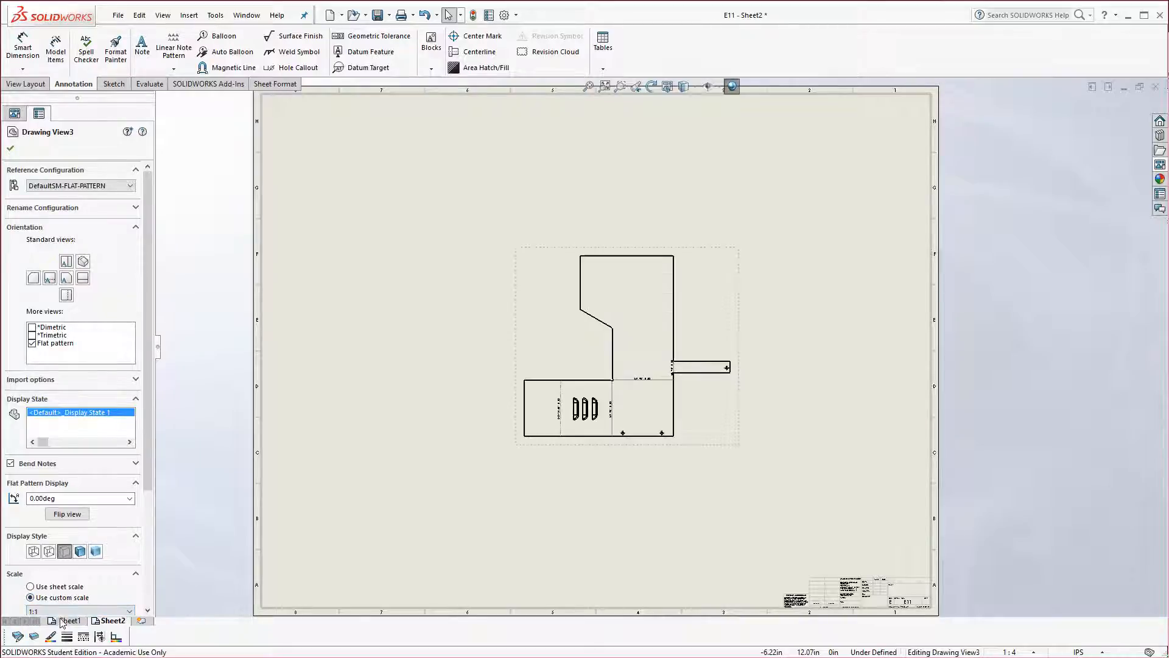
pyautogui.click(11, 148)
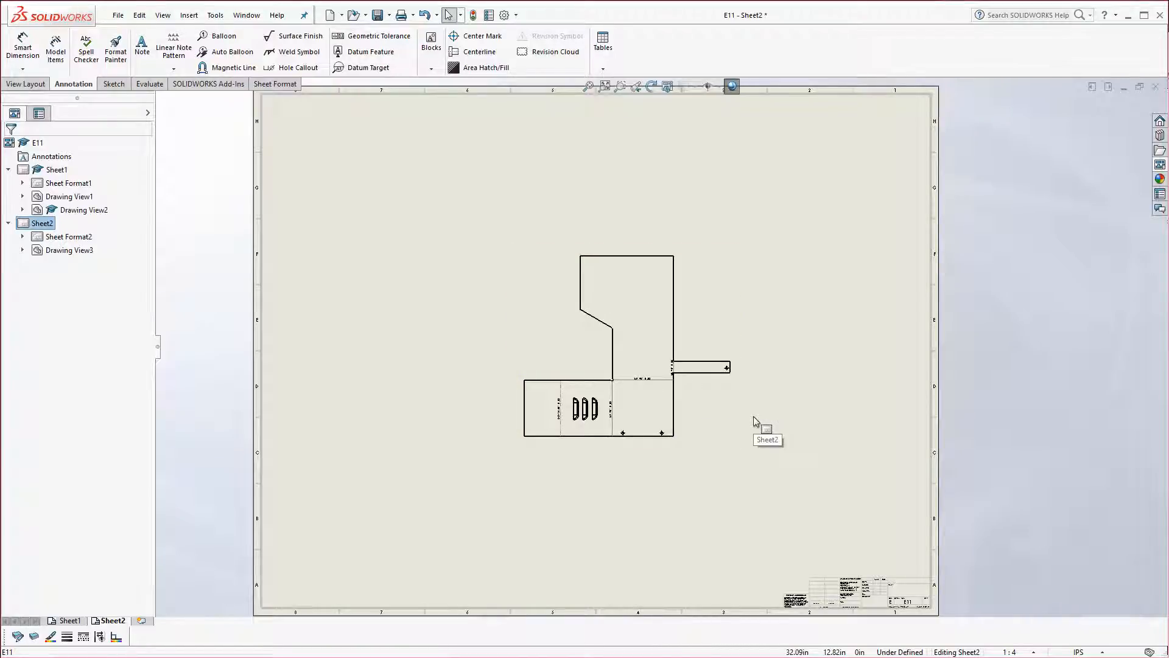
# Open the Save As dialog for the drawing.
pyautogui.click(116, 16)
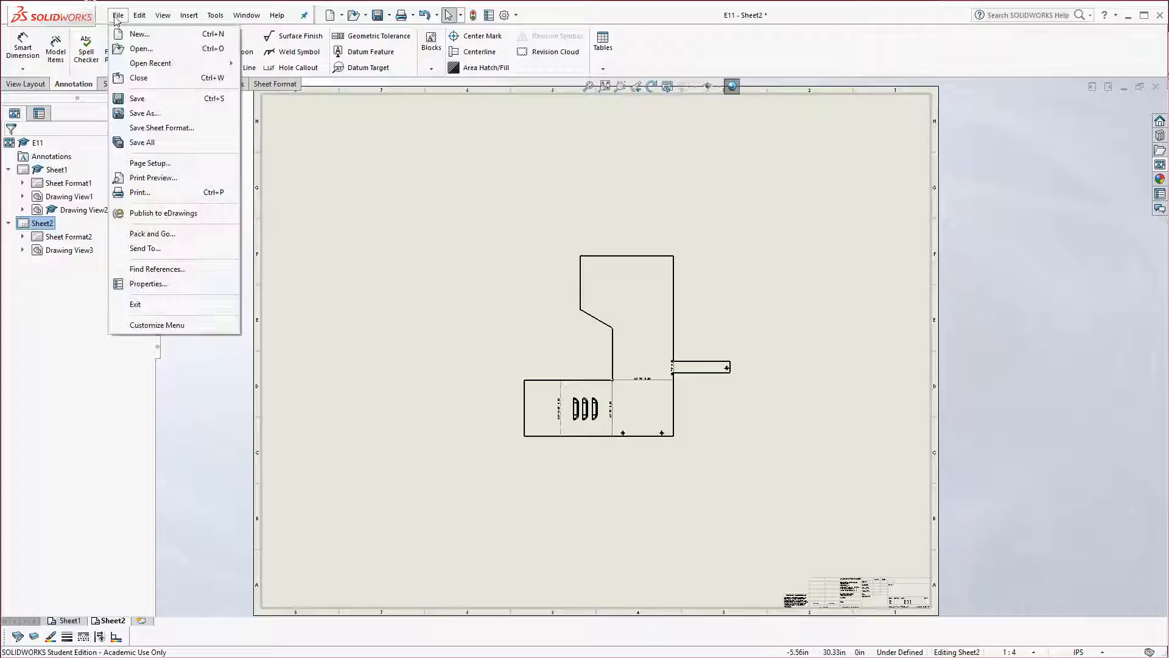
pyautogui.click(151, 115)
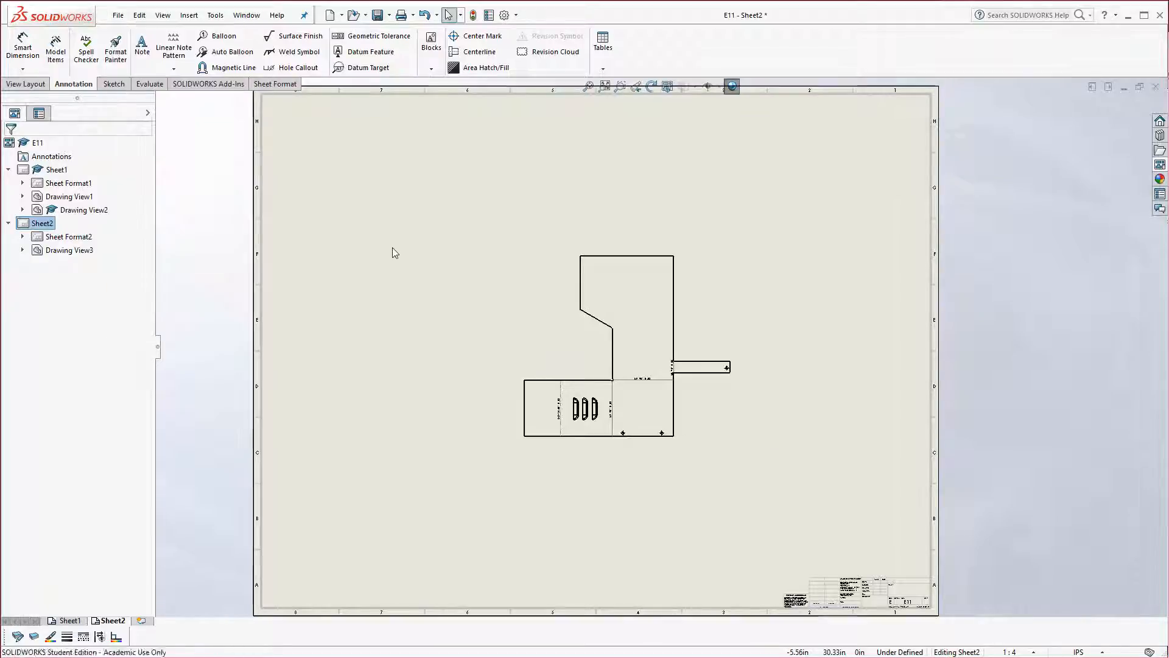
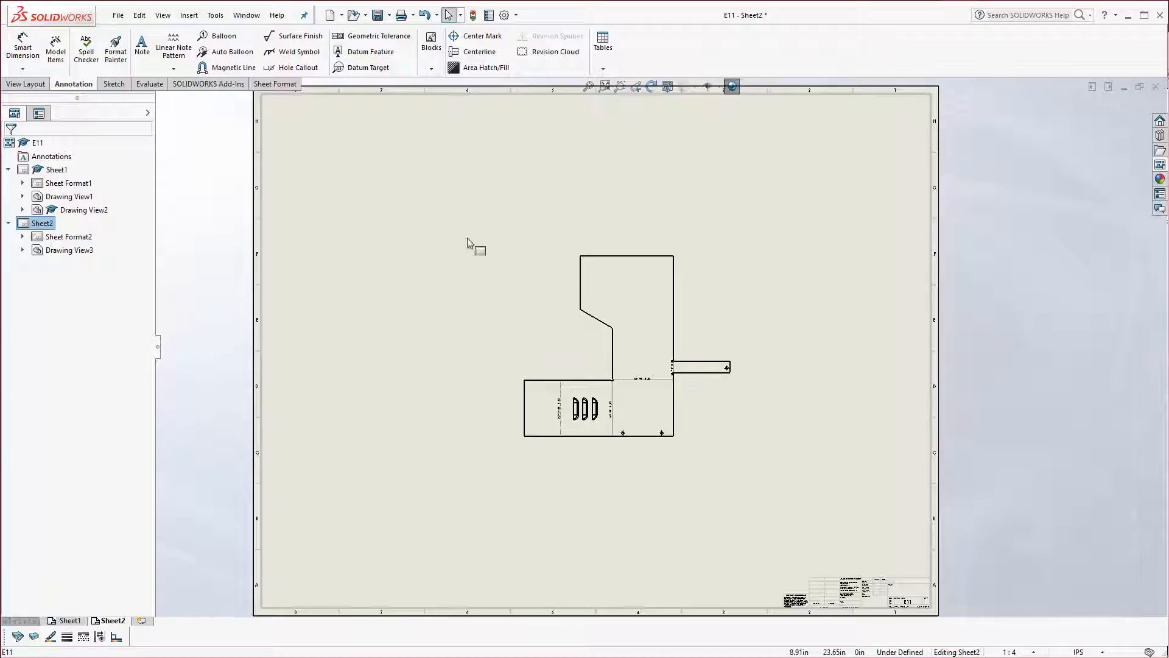
# Create a new part document.
pyautogui.click(119, 15)
pyautogui.click(136, 35)
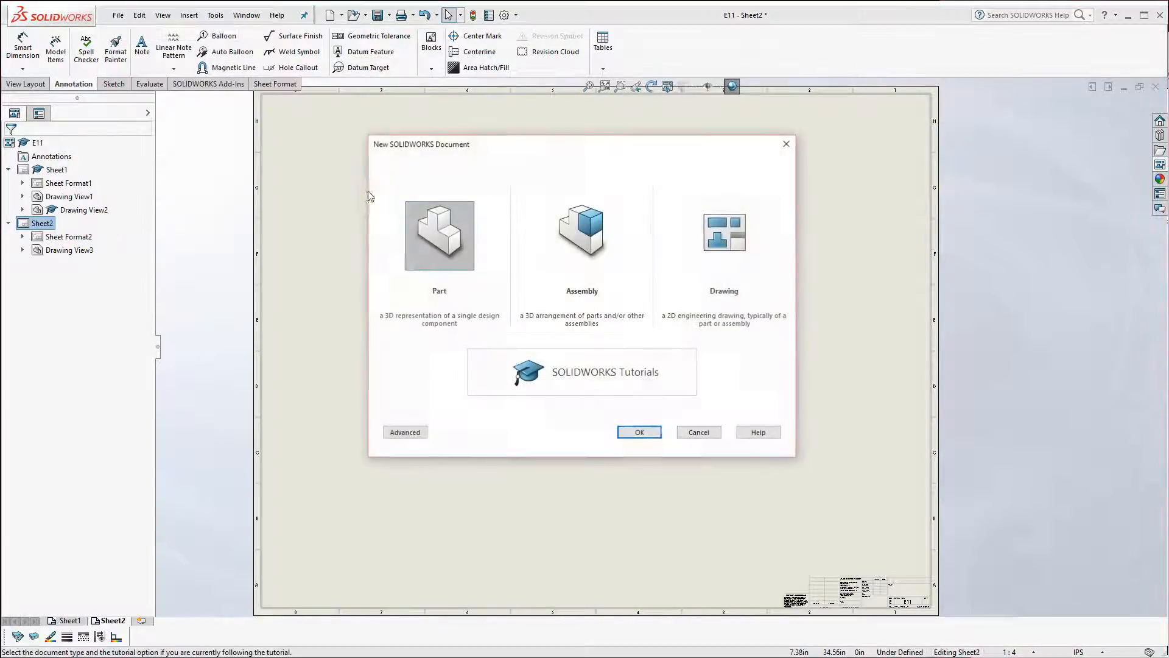
pyautogui.click(640, 432)
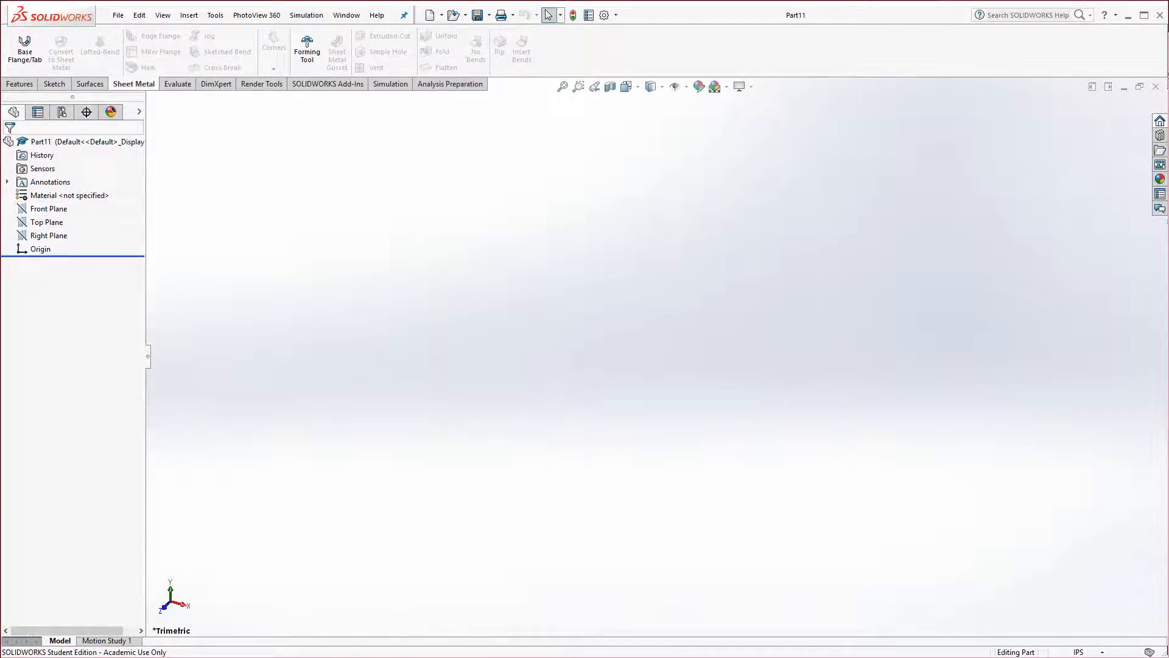
# Switch to the browser and find Exercise 11B in the SolidWorks Basics 2016 rev c PDF.
pyautogui.hotkey('alt', 'Tab')
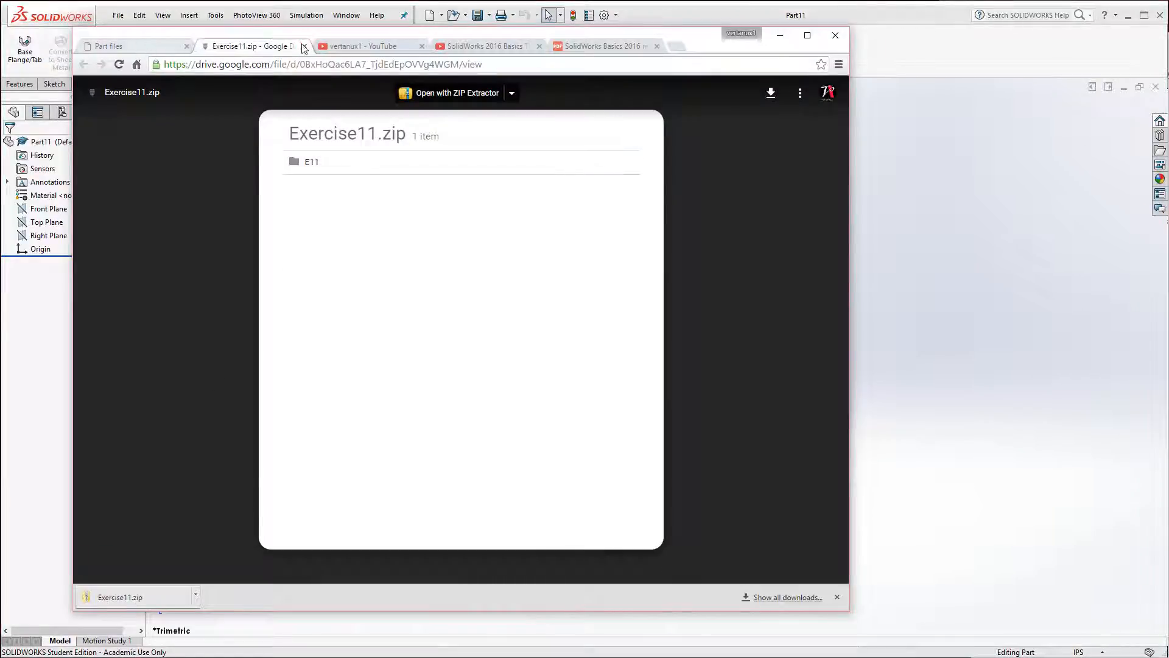
pyautogui.click(520, 49)
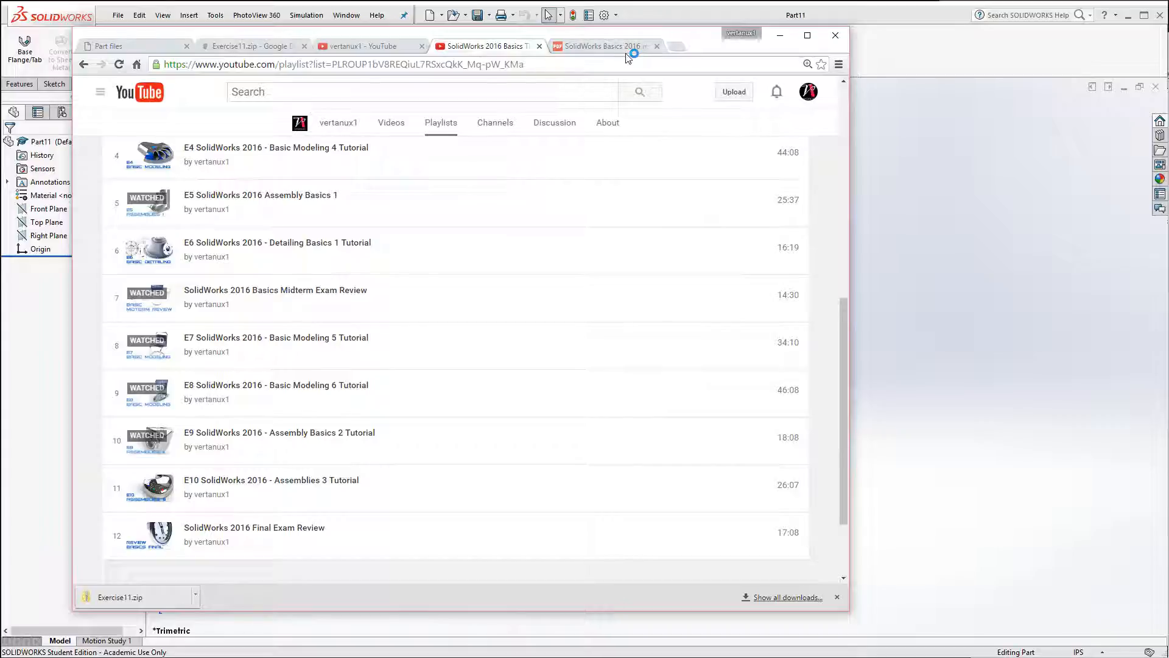
pyautogui.click(593, 44)
pyautogui.scroll(-10, 568, 261)
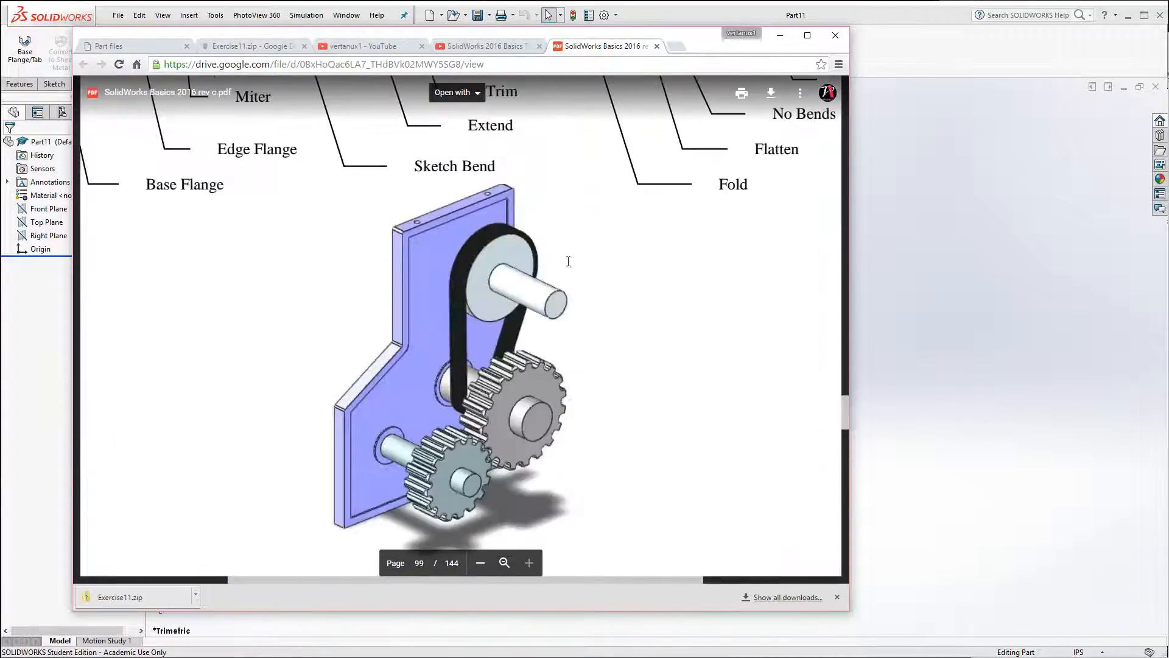
pyautogui.click(479, 563)
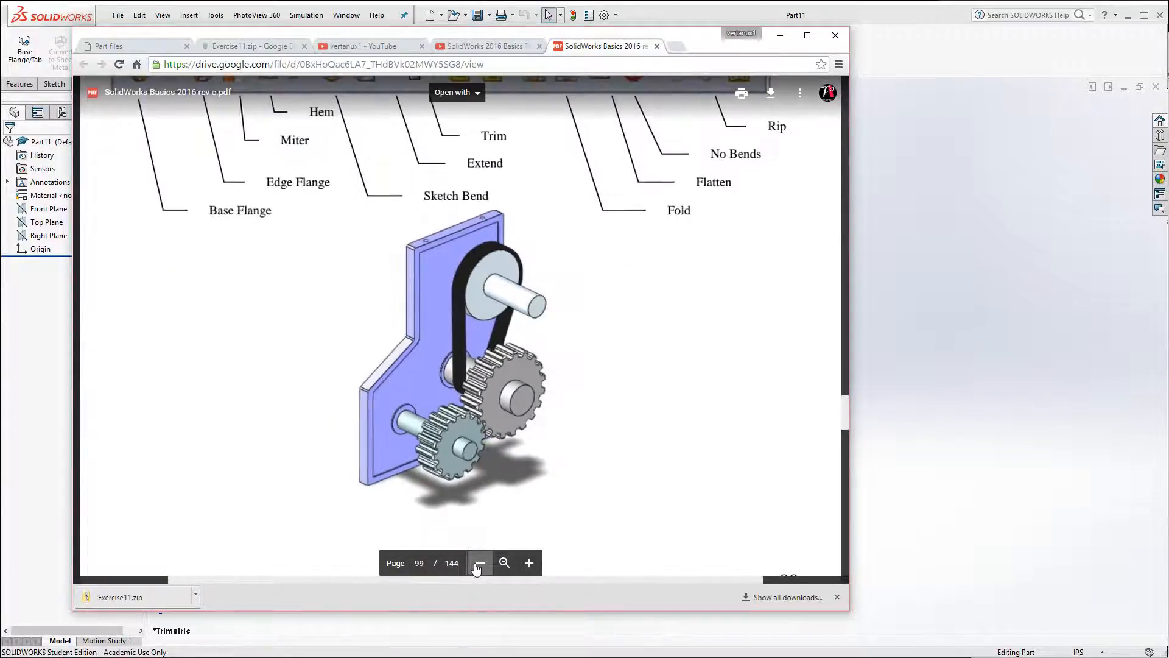
pyautogui.click(479, 563)
pyautogui.click(479, 562)
pyautogui.click(478, 563)
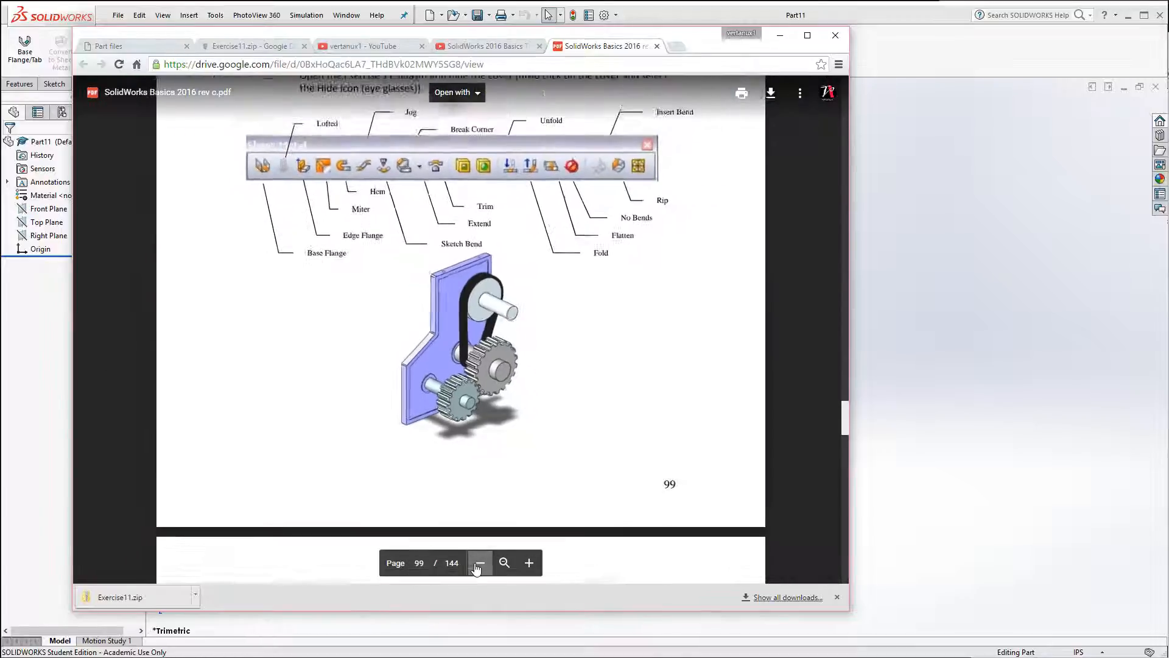
pyautogui.scroll(-20, 541, 444)
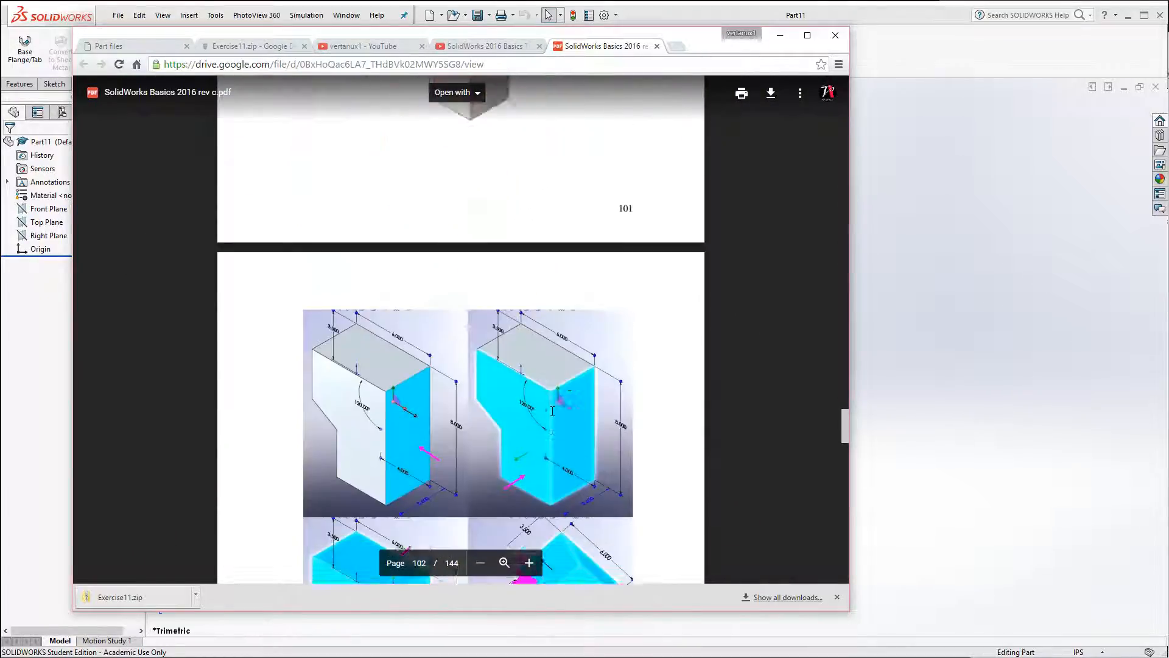
pyautogui.scroll(-20, 552, 411)
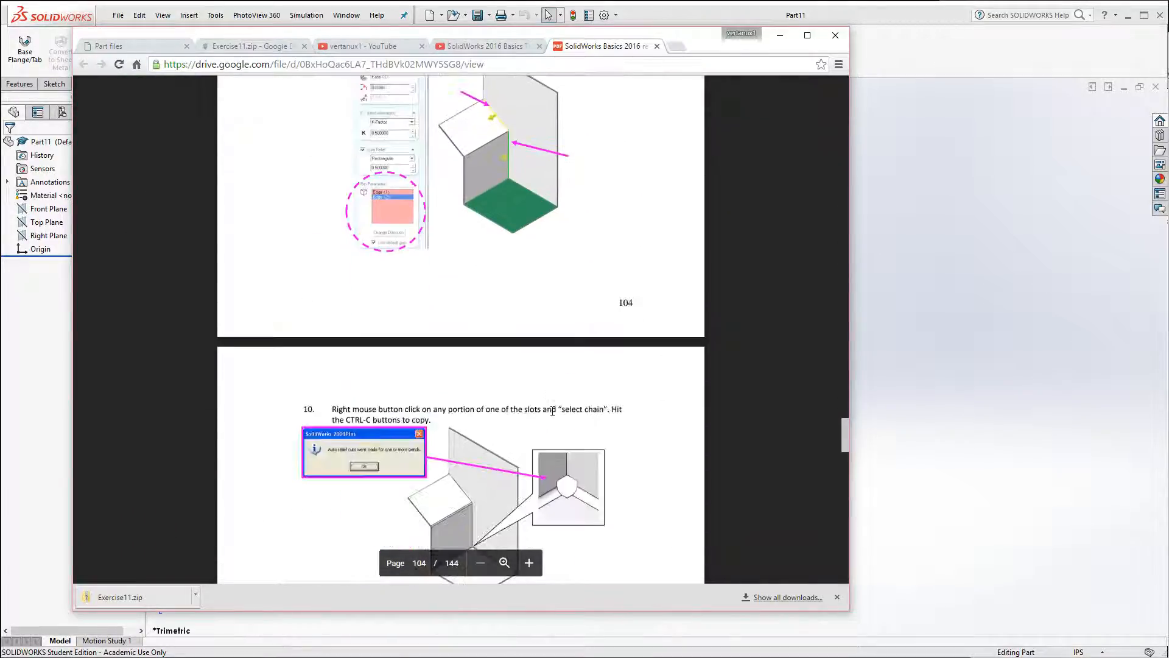
pyautogui.scroll(-15, 552, 411)
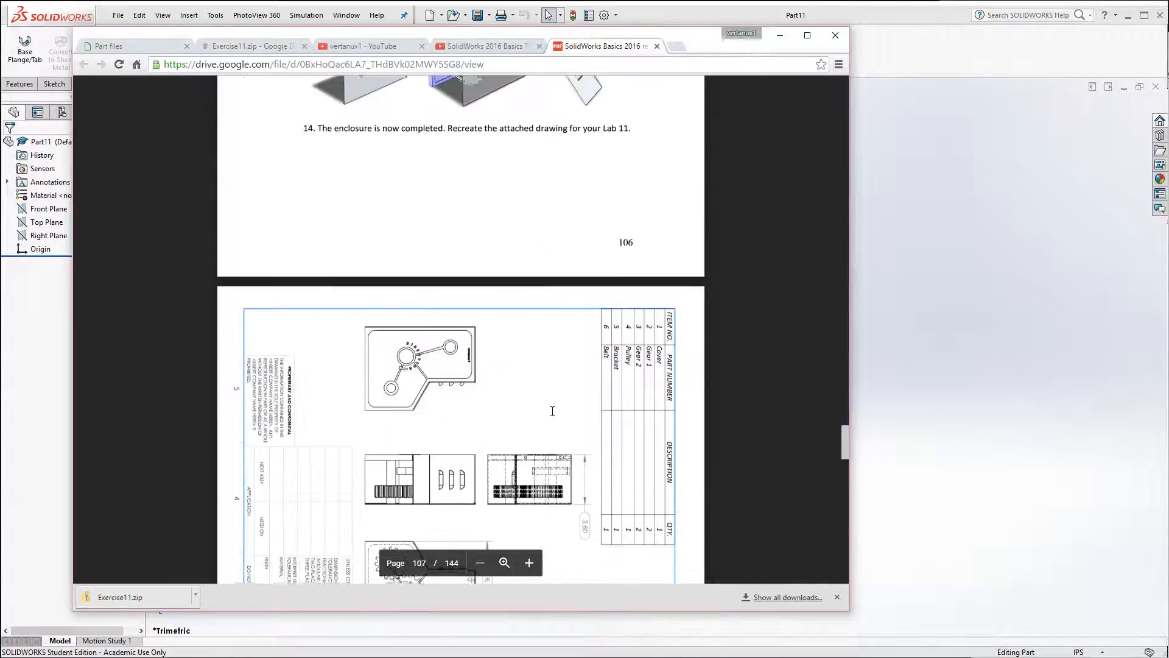
pyautogui.scroll(-8, 552, 411)
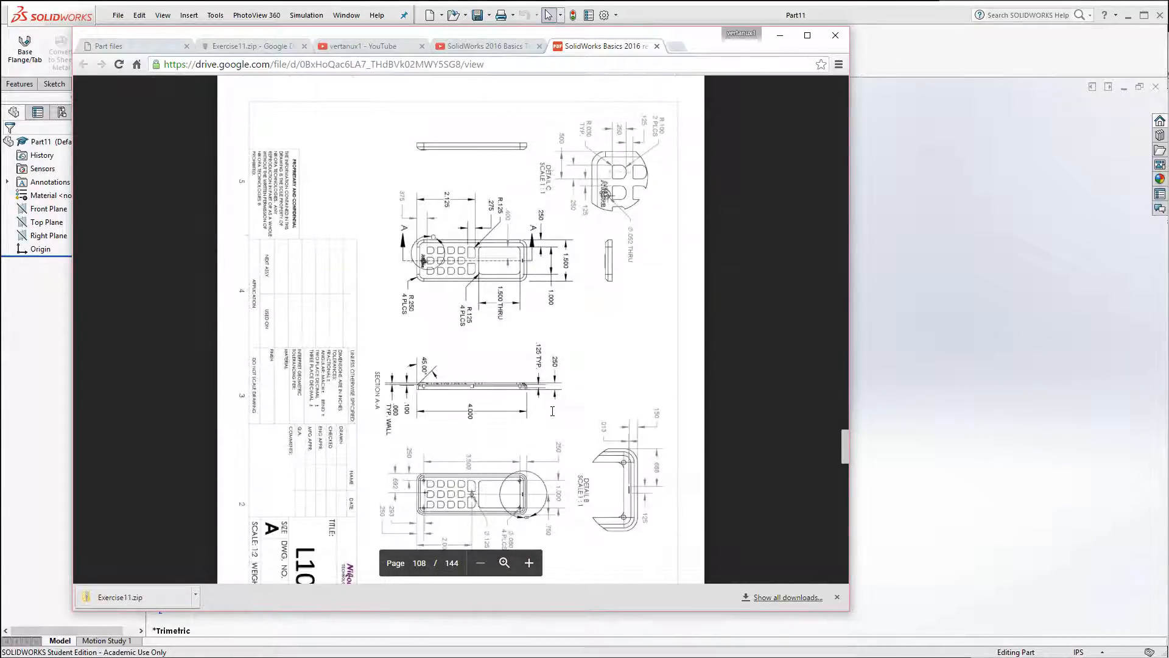
pyautogui.scroll(-10, 556, 403)
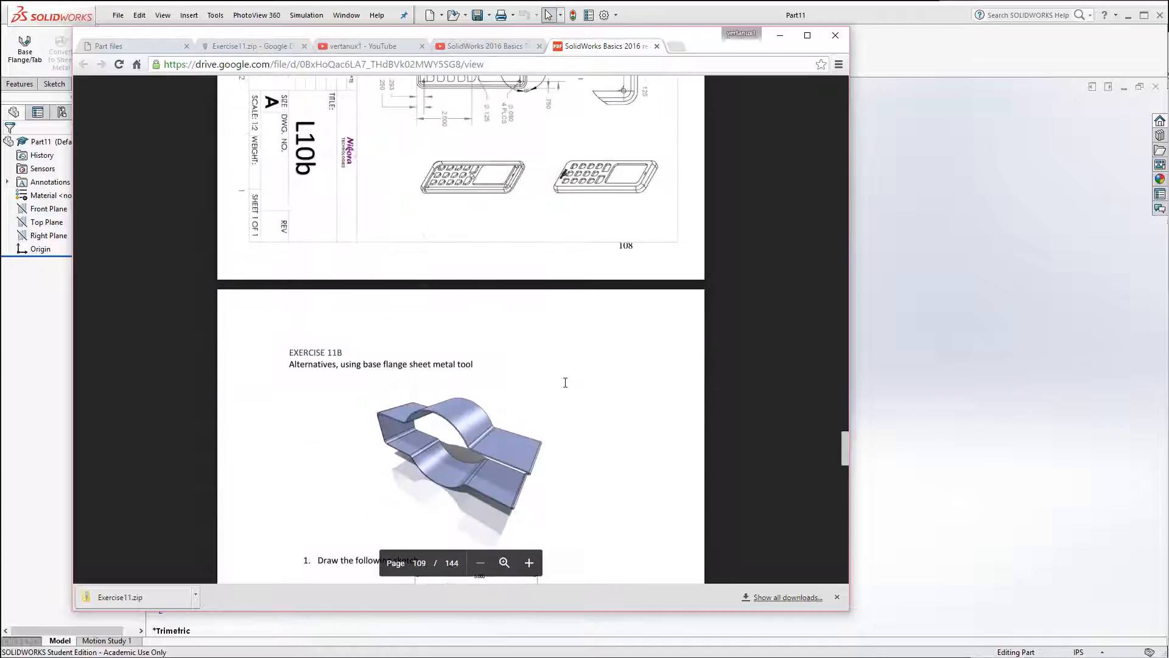
# Examine the first sketch of Exercise 11B and its dimensions in the PDF.
pyautogui.scroll(-2, 565, 382)
pyautogui.scroll(3, 565, 382)
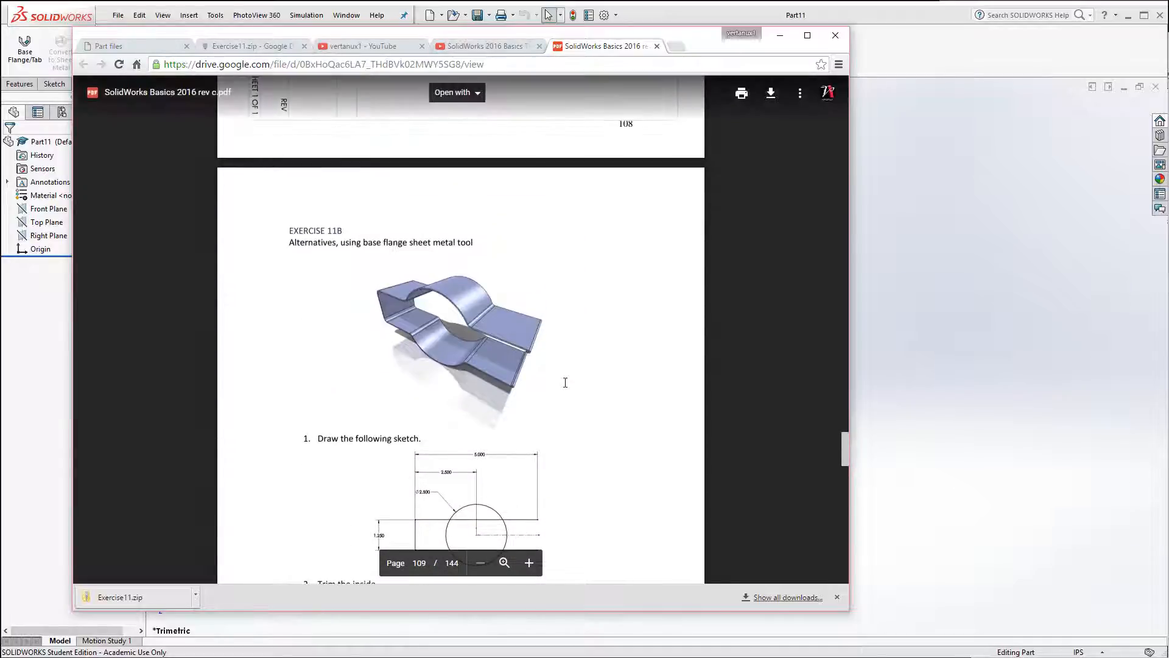
pyautogui.scroll(-2, 565, 383)
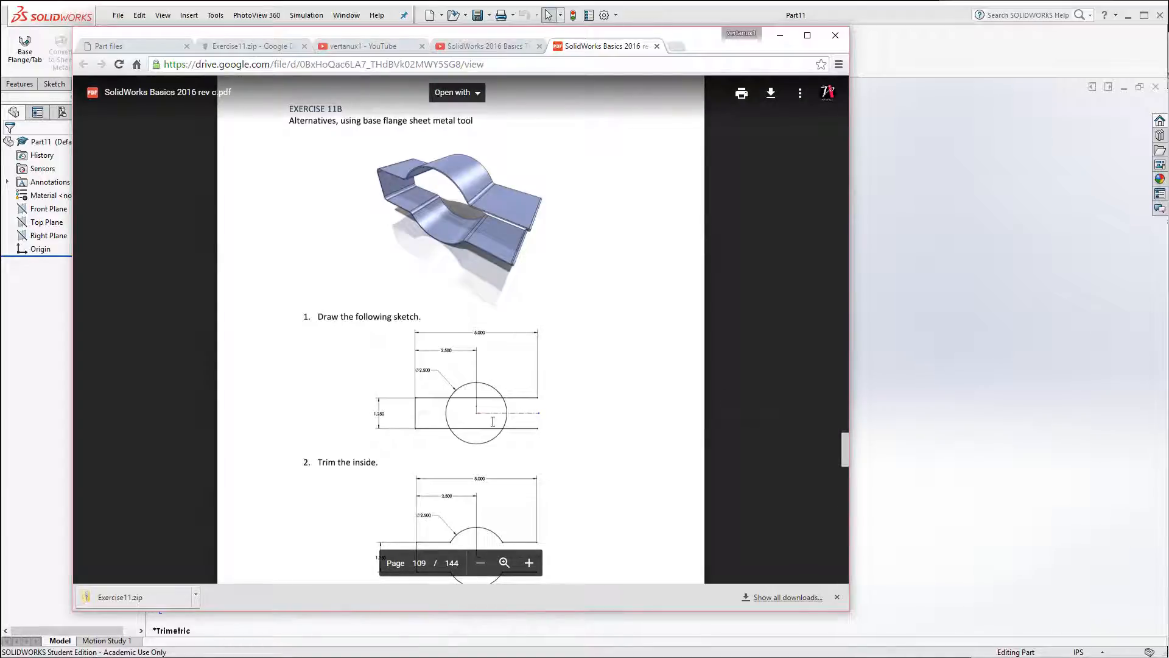
pyautogui.click(530, 563)
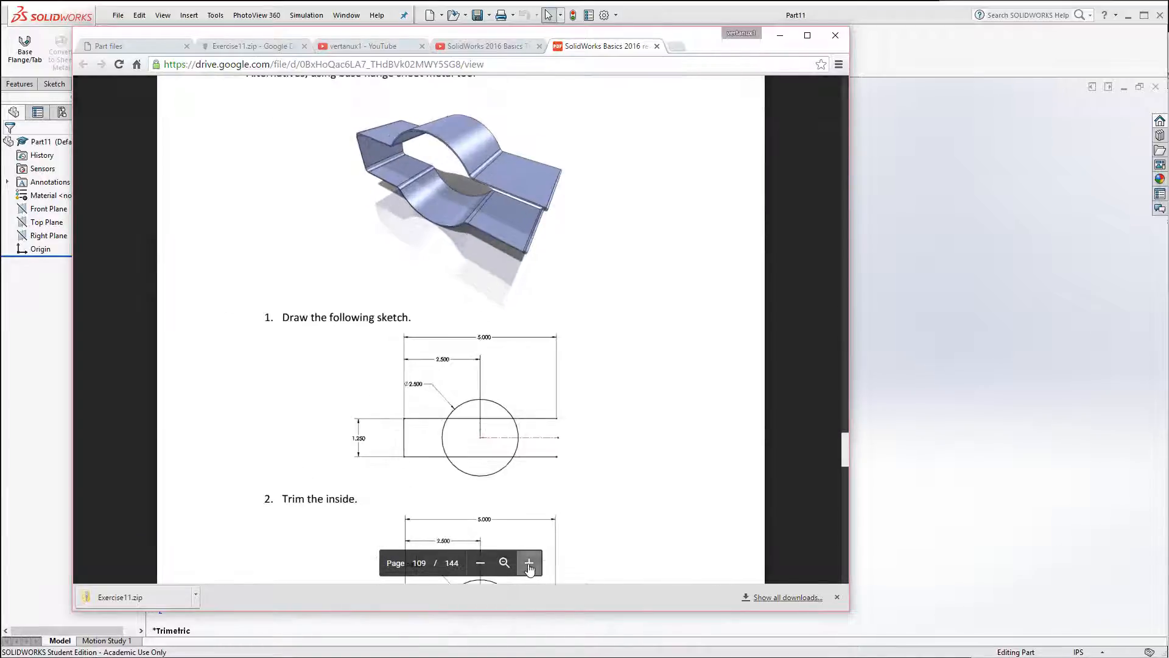
pyautogui.click(530, 563)
pyautogui.click(529, 565)
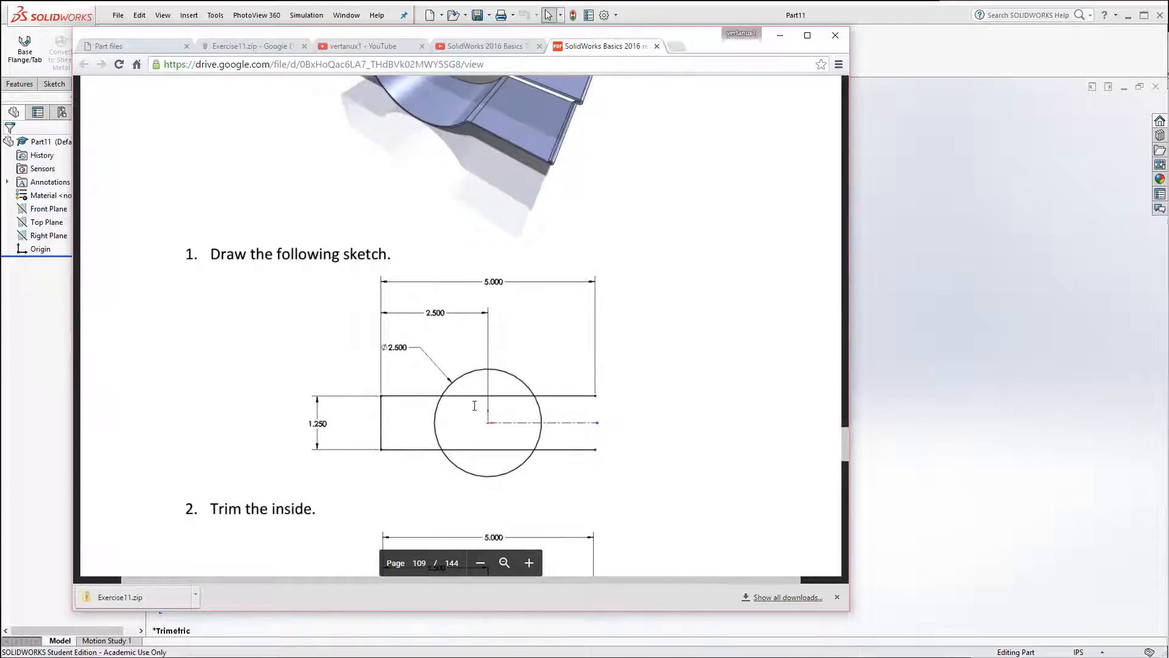
# Return to SolidWorks and sketch a center rectangle about 8.8 by 2.9 in at the origin on the Front Plane.
pyautogui.click(962, 418)
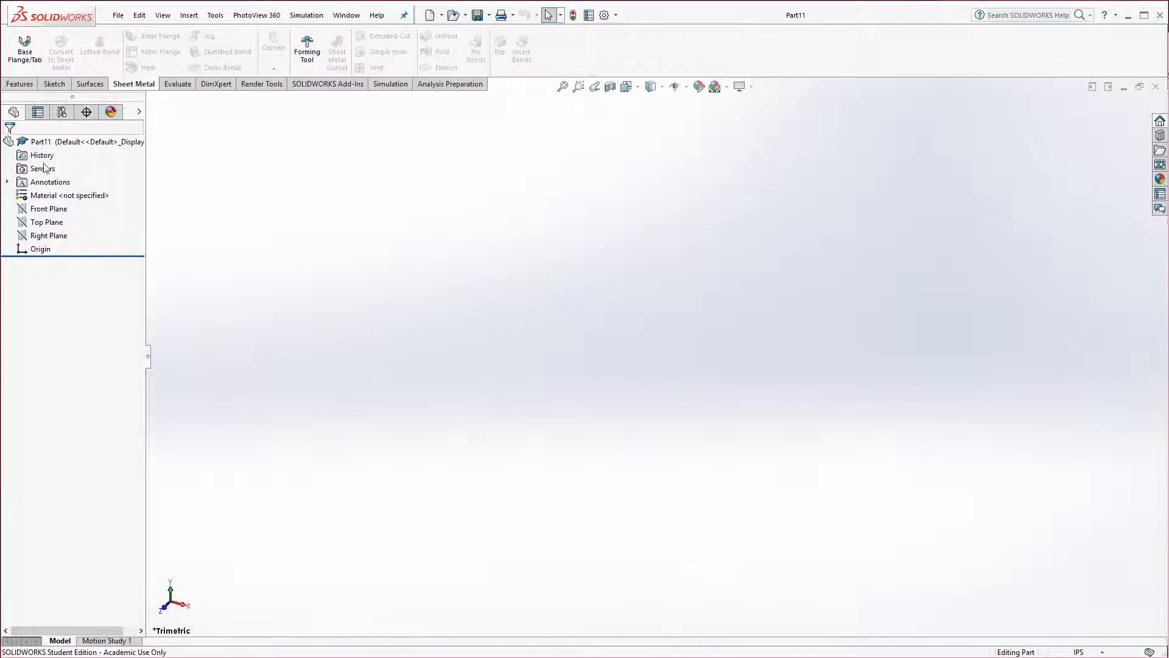
pyautogui.click(48, 209)
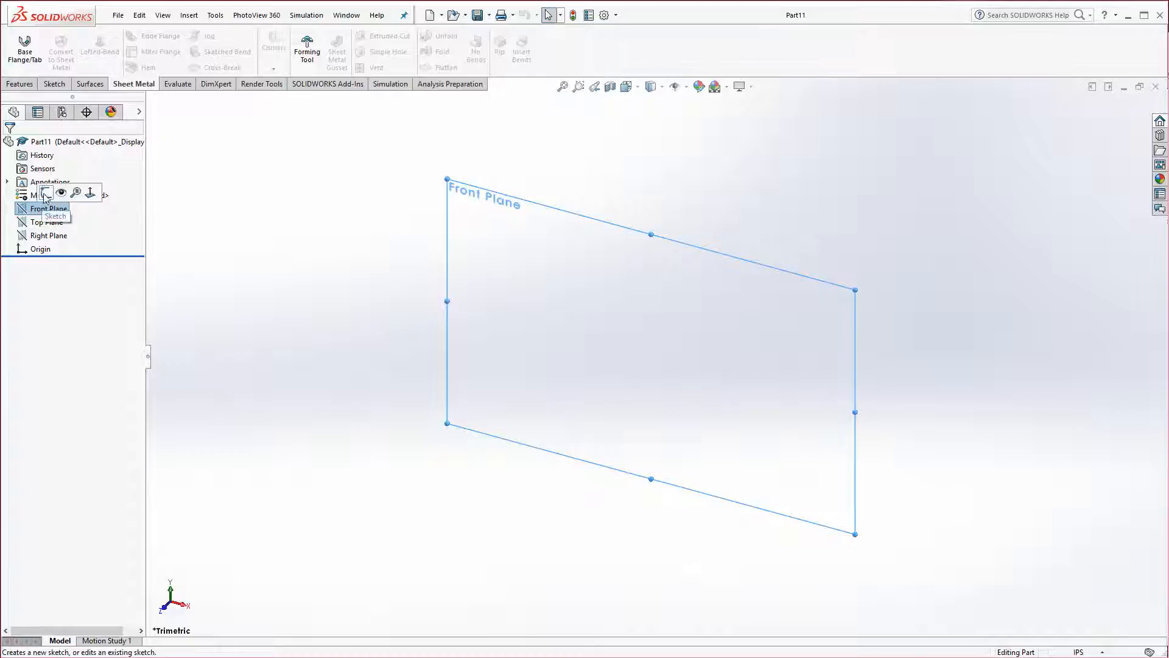
pyautogui.click(45, 193)
pyautogui.click(93, 53)
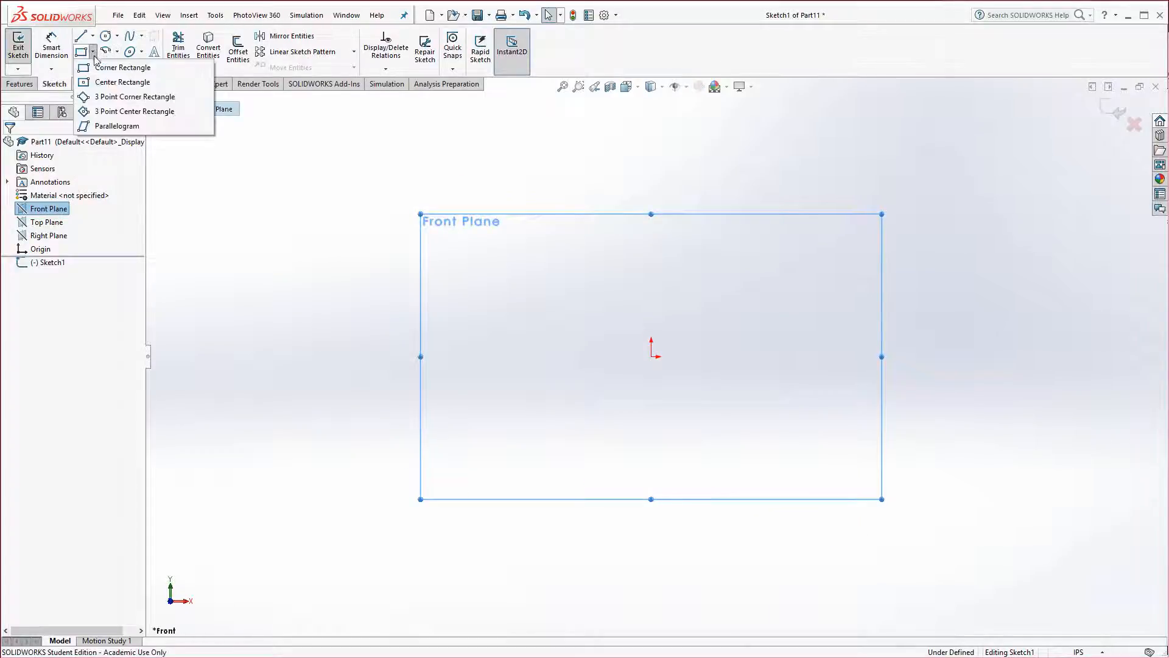
pyautogui.click(113, 84)
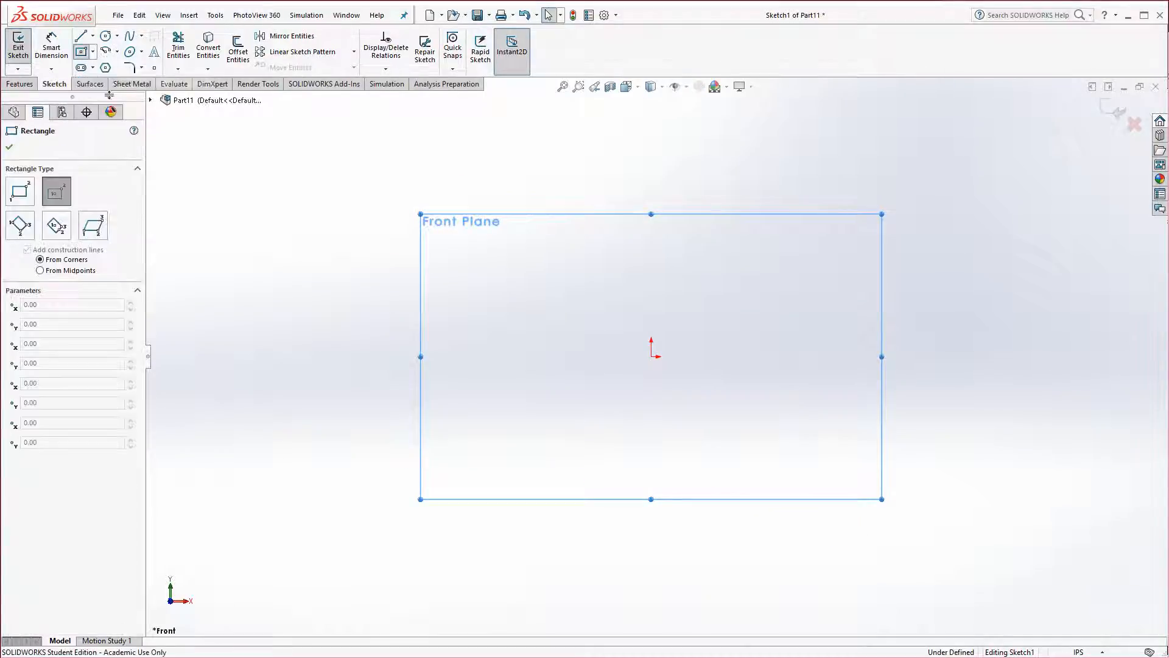
pyautogui.click(651, 357)
pyautogui.click(361, 261)
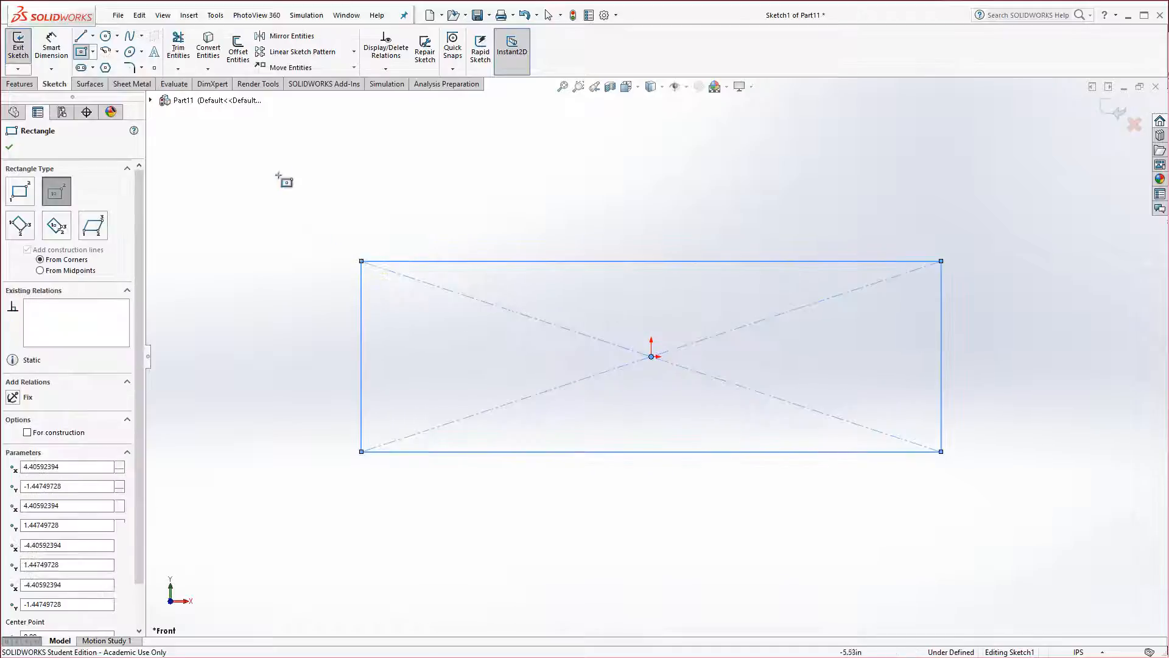
# Dimension the rectangle's top edge at 5 in and its left edge at 2 in.
pyautogui.click(51, 48)
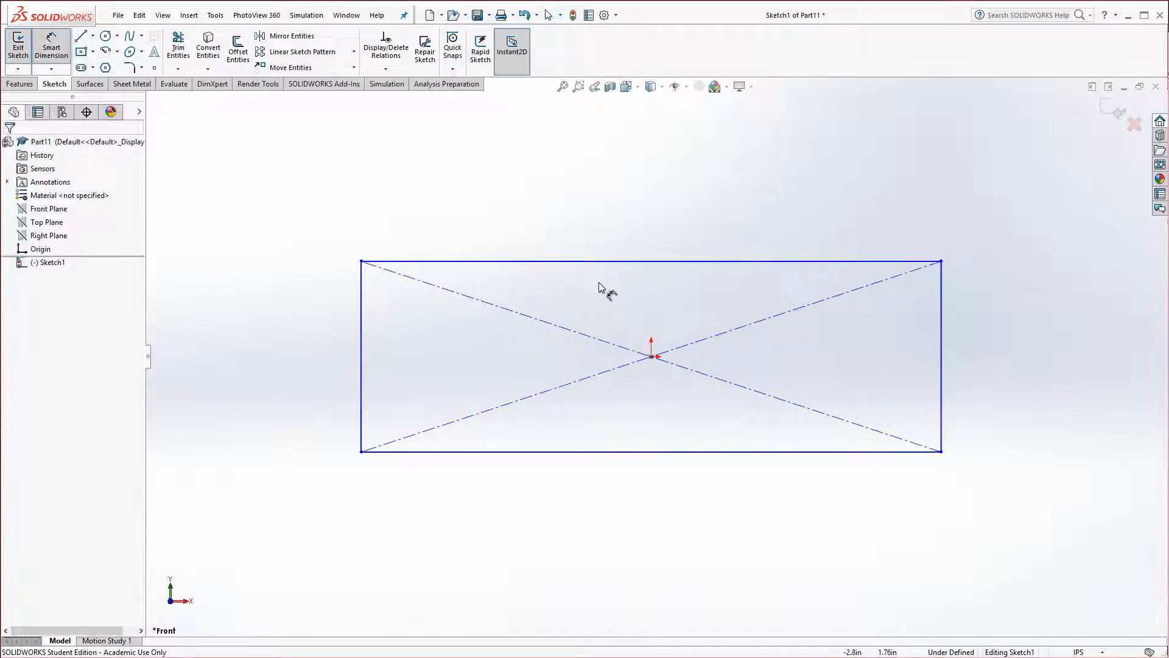
pyautogui.click(626, 261)
pyautogui.click(627, 197)
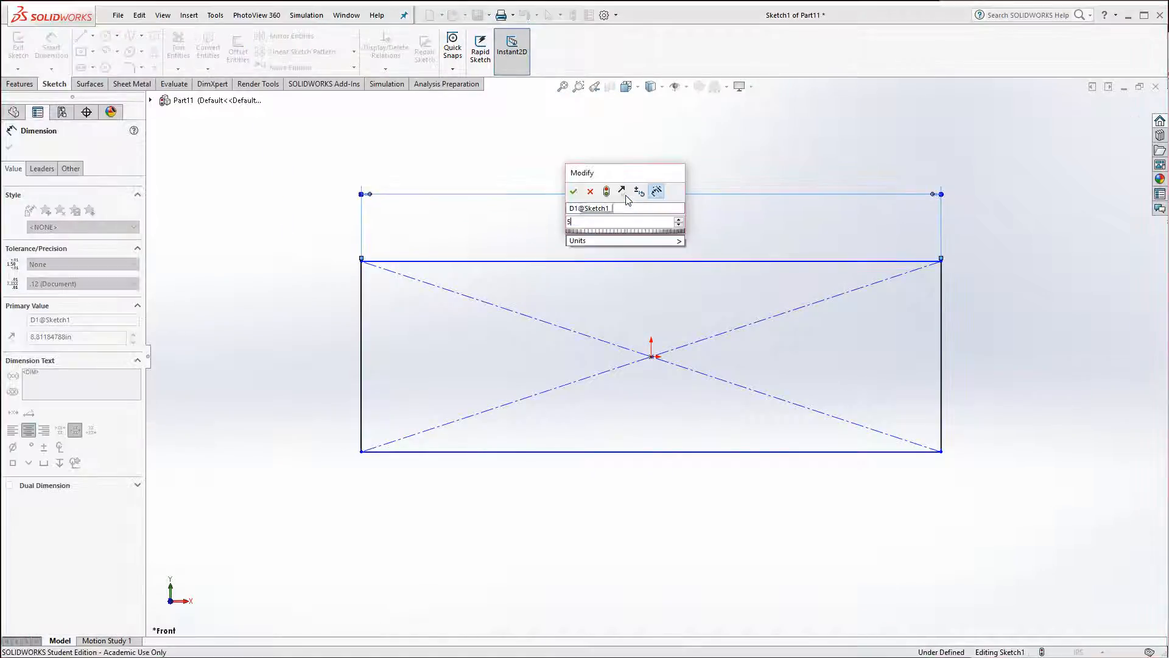
pyautogui.write('5')
pyautogui.press('Return')
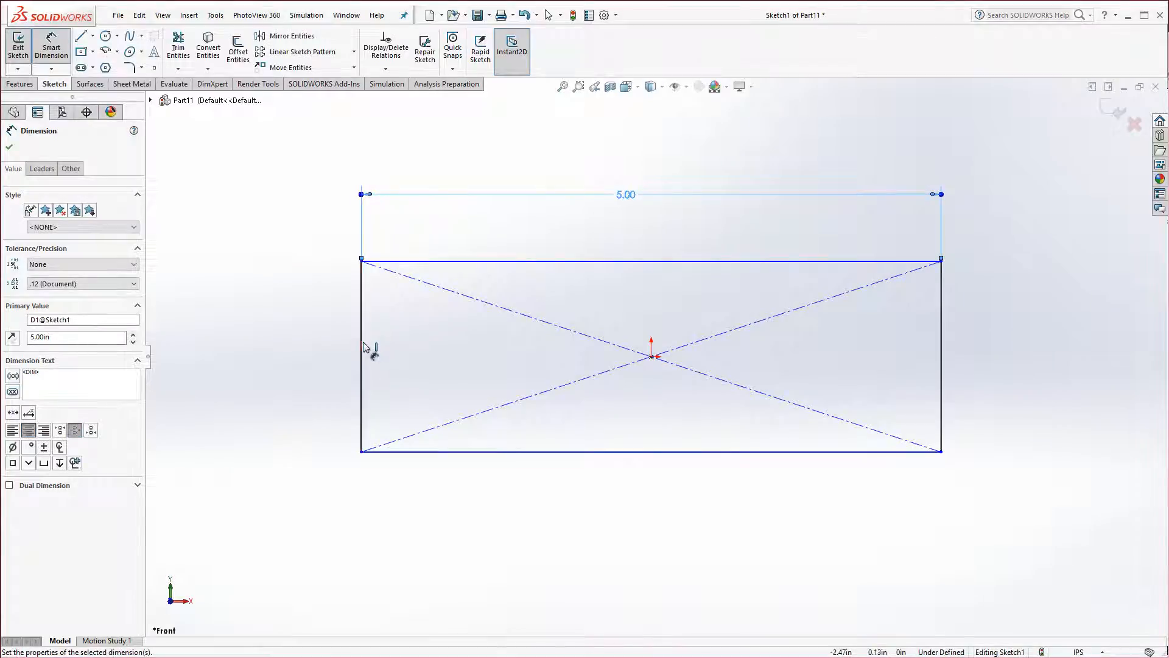
pyautogui.click(361, 353)
pyautogui.click(313, 354)
pyautogui.write('2')
pyautogui.press('Return')
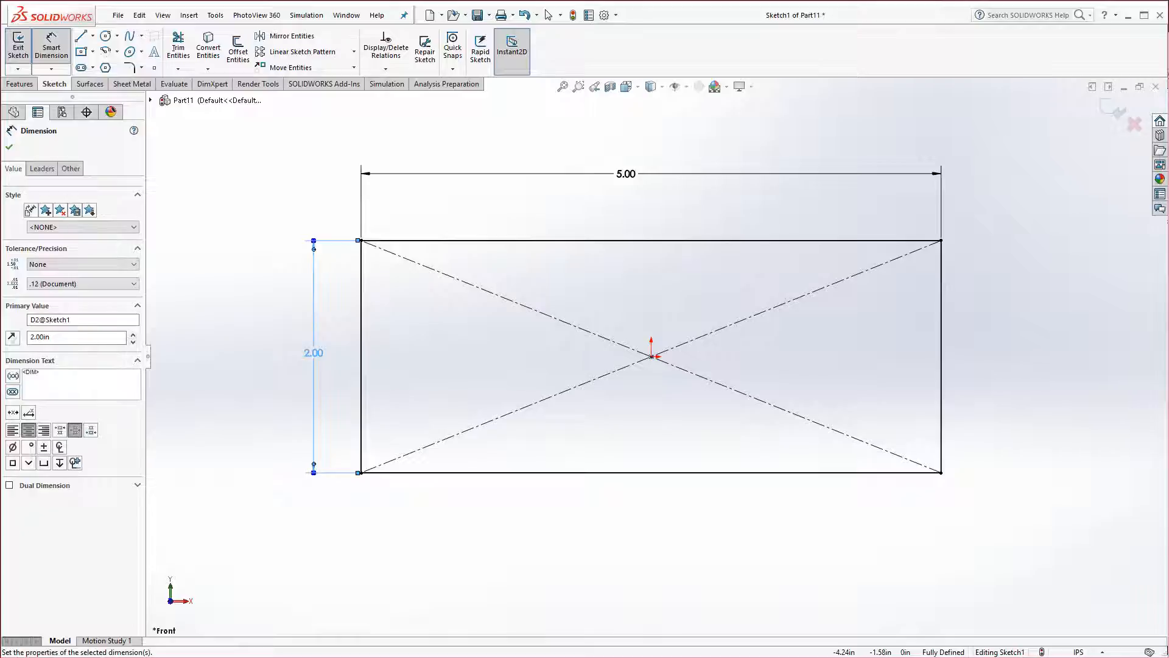
# Check the exercise PDF and set the rectangle's height to 1.25 in.
pyautogui.hotkey('alt', 'Tab')
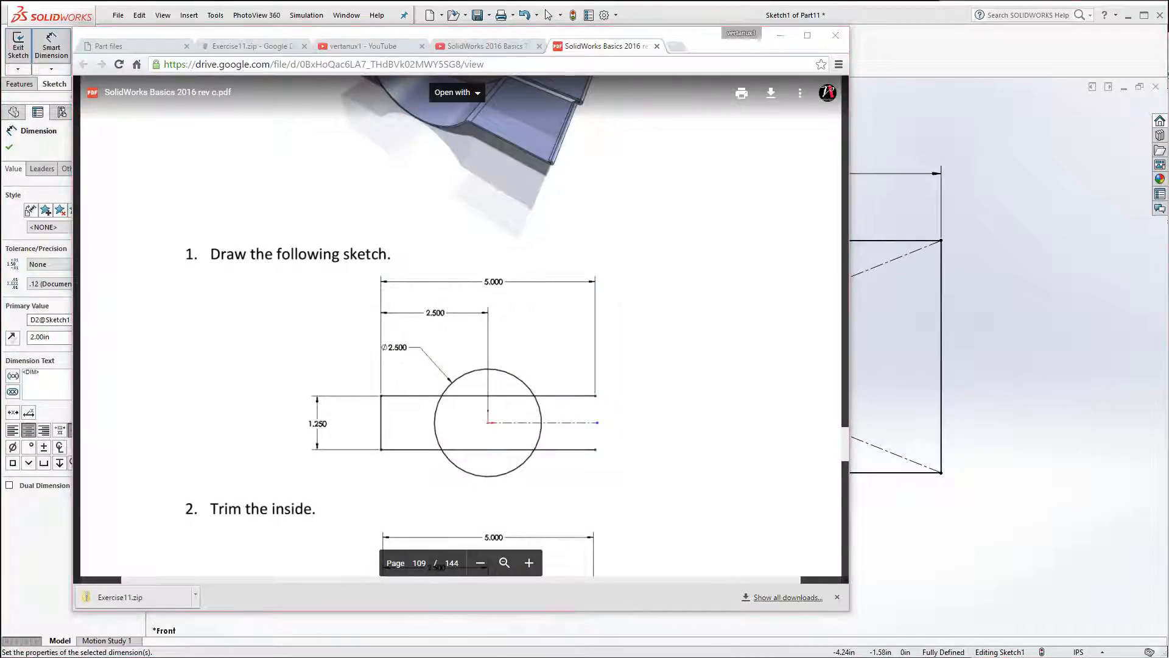
pyautogui.hotkey('alt', 'Tab')
pyautogui.doubleClick(317, 354)
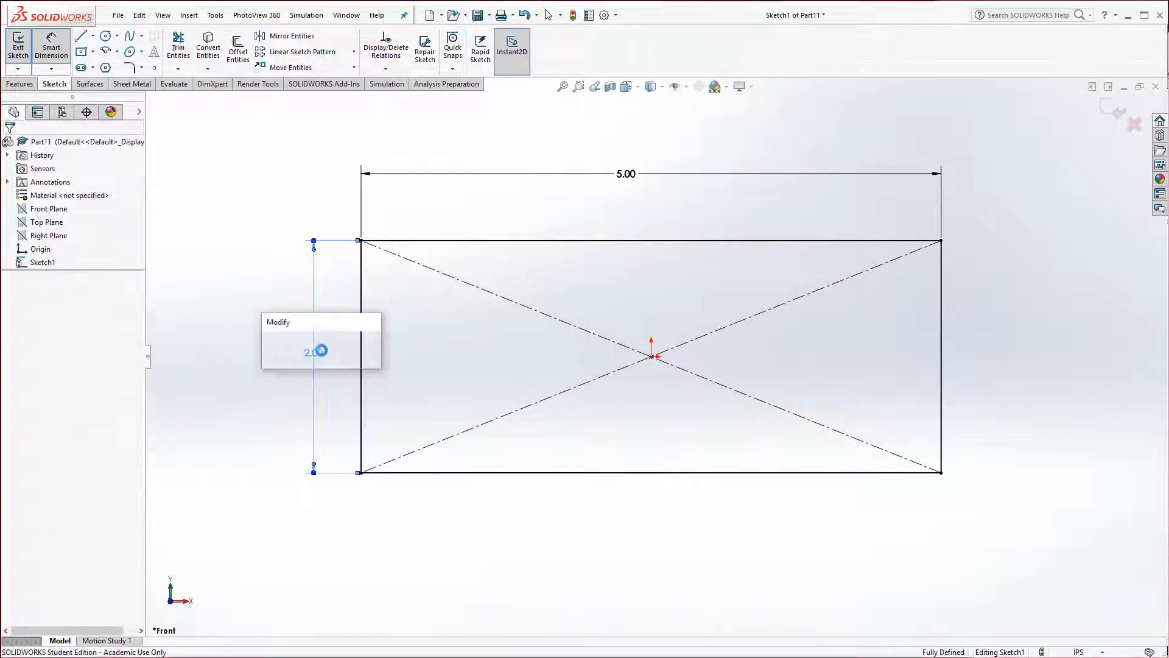
pyautogui.write('1.25')
pyautogui.press('Return')
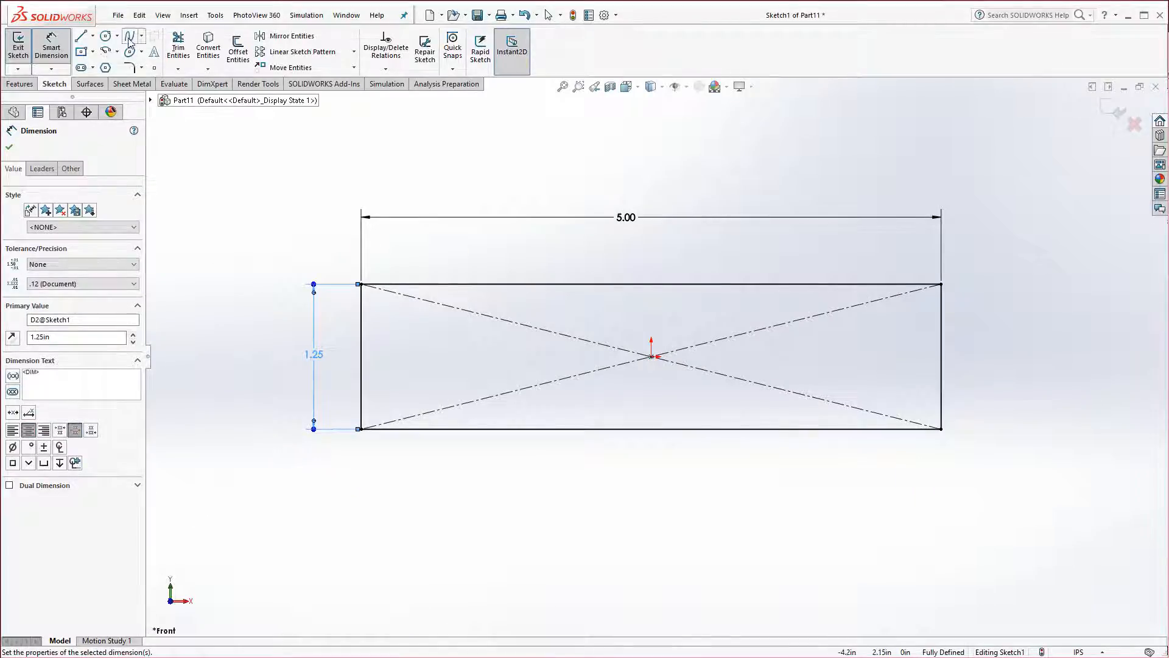
# Draw a circle centred on the origin and dimension its diameter at 2.5 in, as given in the exercise PDF.
pyautogui.click(105, 36)
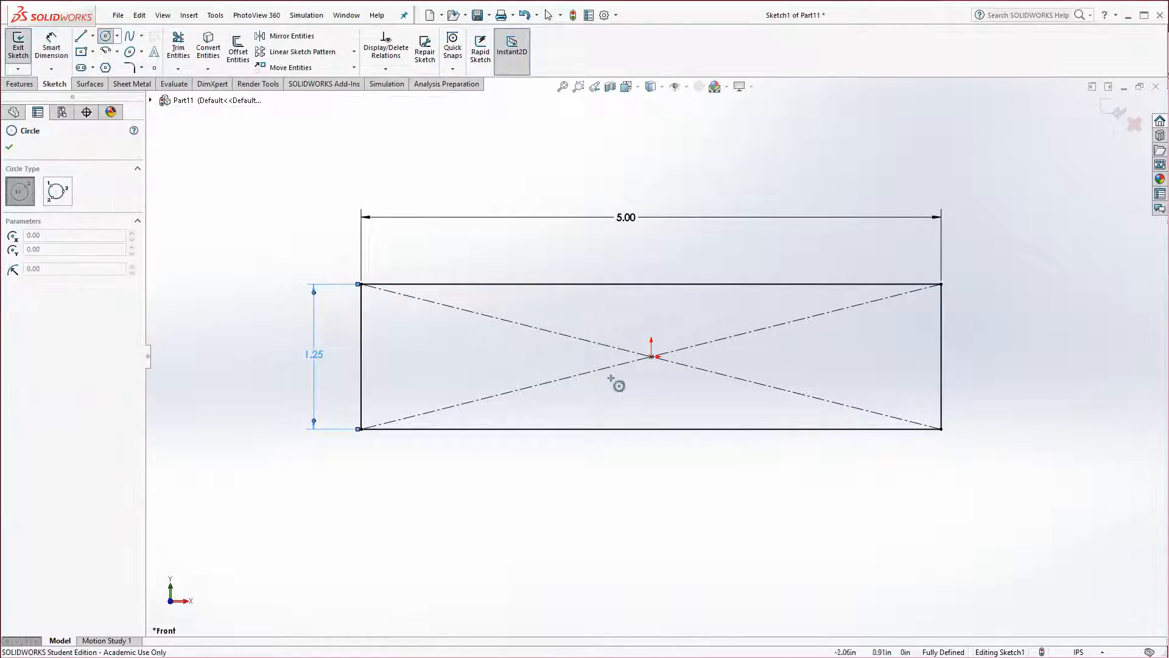
pyautogui.click(652, 356)
pyautogui.click(724, 249)
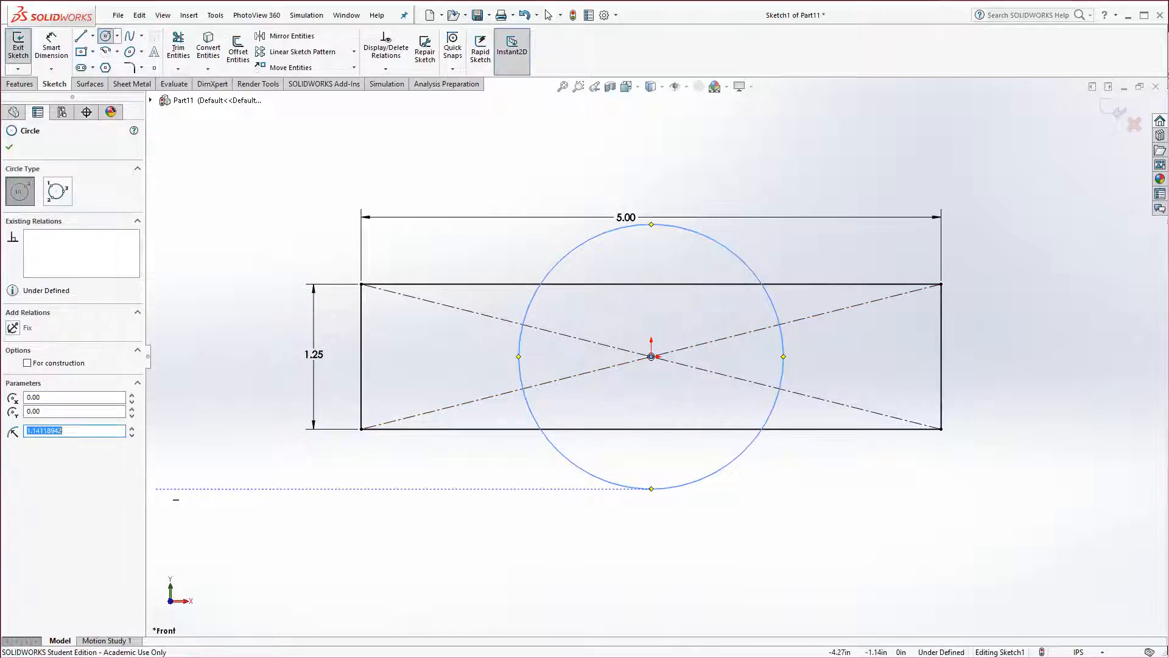
pyautogui.hotkey('alt', 'Tab')
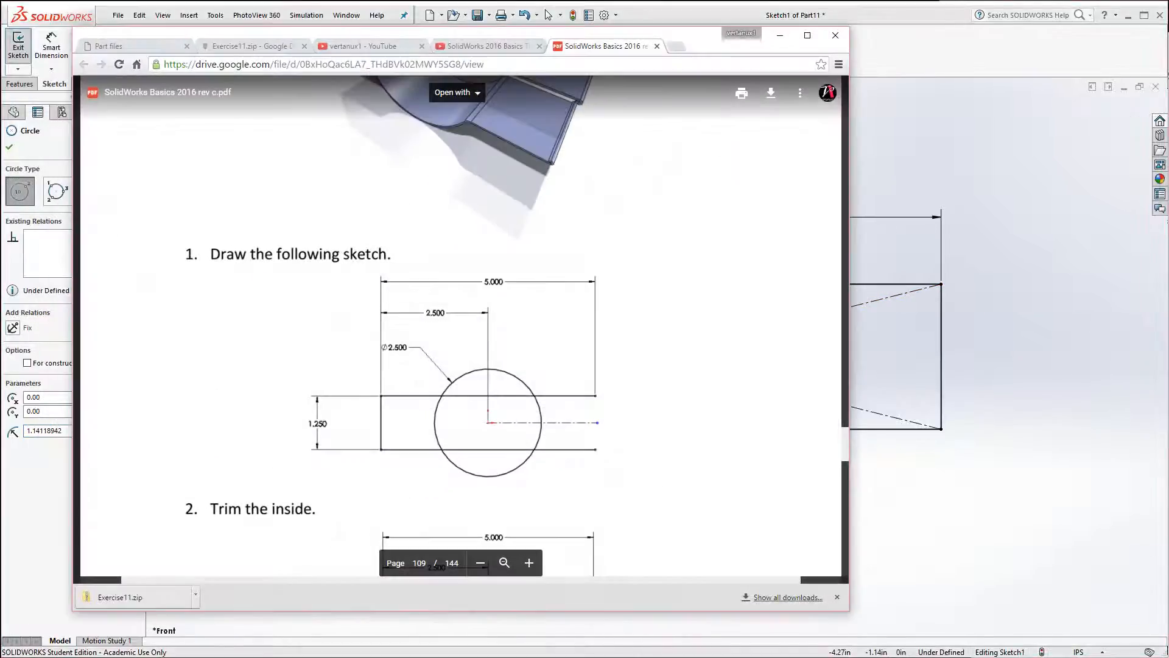
pyautogui.hotkey('alt', 'Tab')
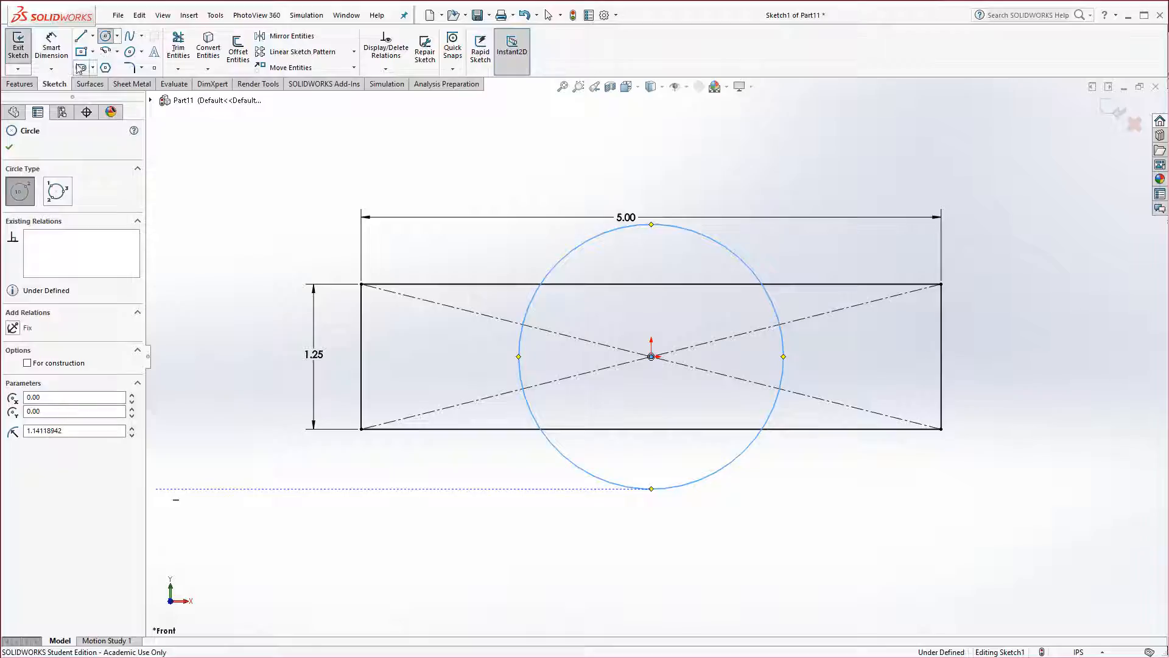
pyautogui.click(52, 48)
pyautogui.click(757, 267)
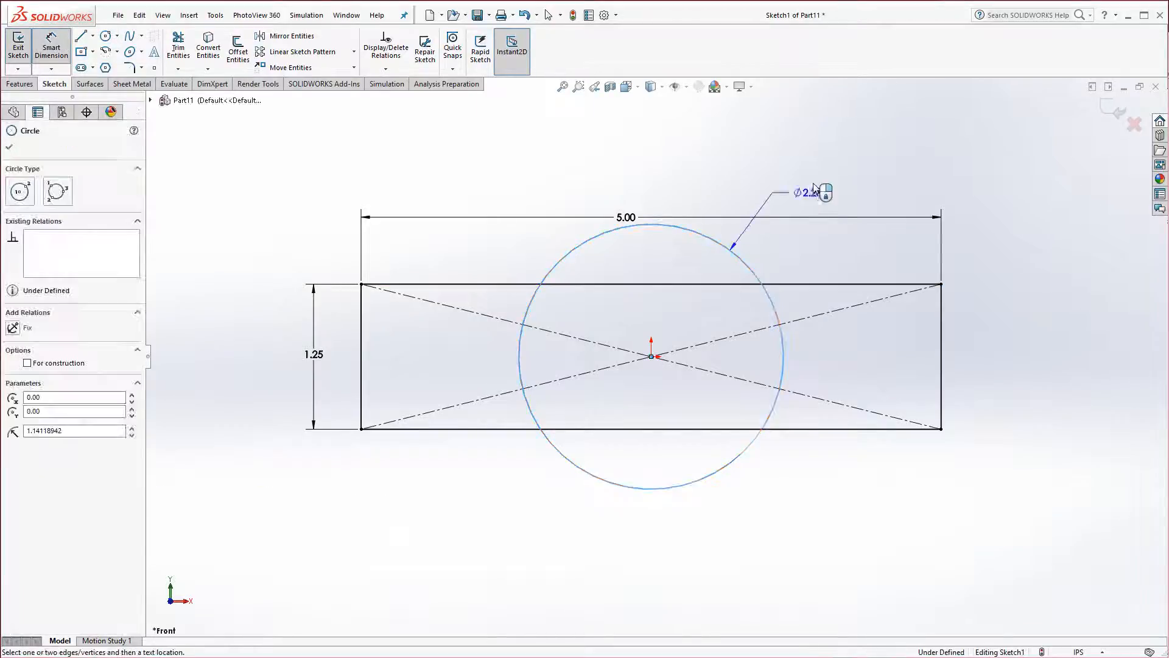
pyautogui.click(814, 189)
pyautogui.write('2.5')
pyautogui.press('Return')
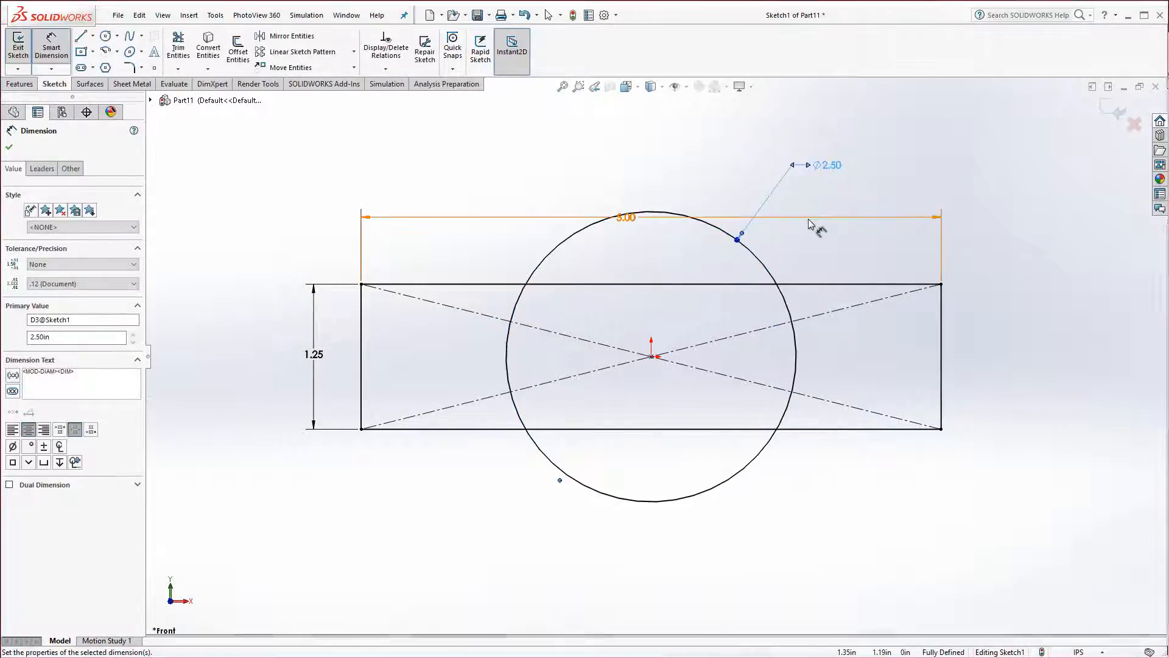
# Power-trim the rectangle's right edge, the line segments inside the circle and the side arcs to leave an open clamp-shaped profile.
pyautogui.click(185, 54)
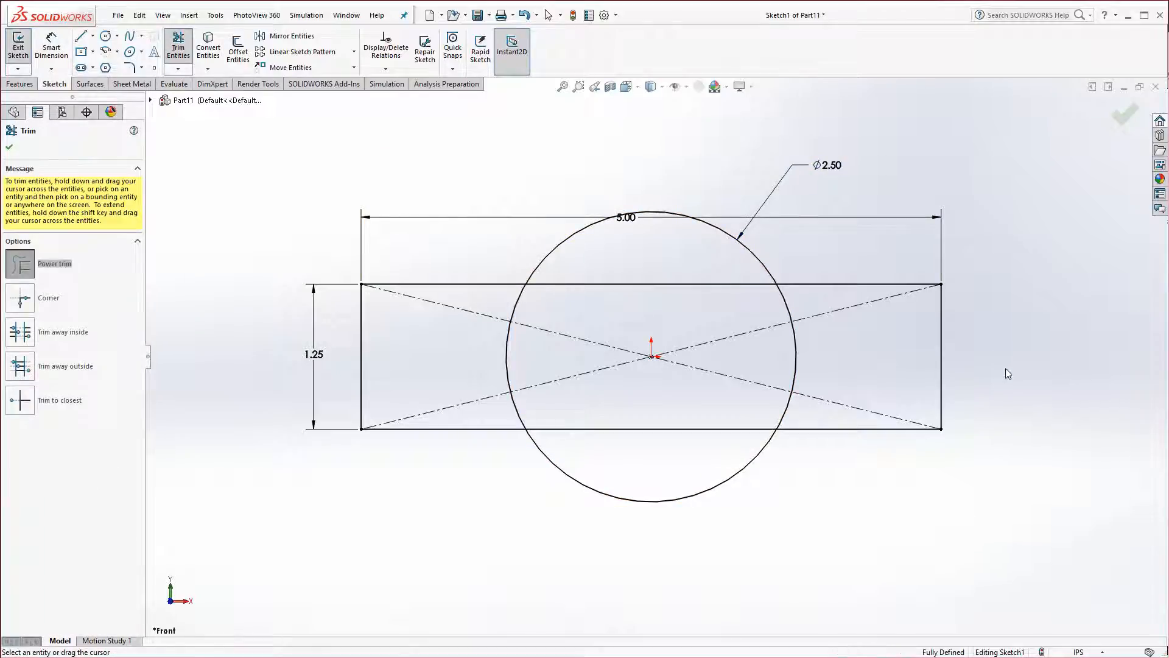
pyautogui.moveTo(1008, 374)
pyautogui.mouseDown()
pyautogui.moveTo(924, 362)
pyautogui.moveTo(853, 380)
pyautogui.mouseUp()
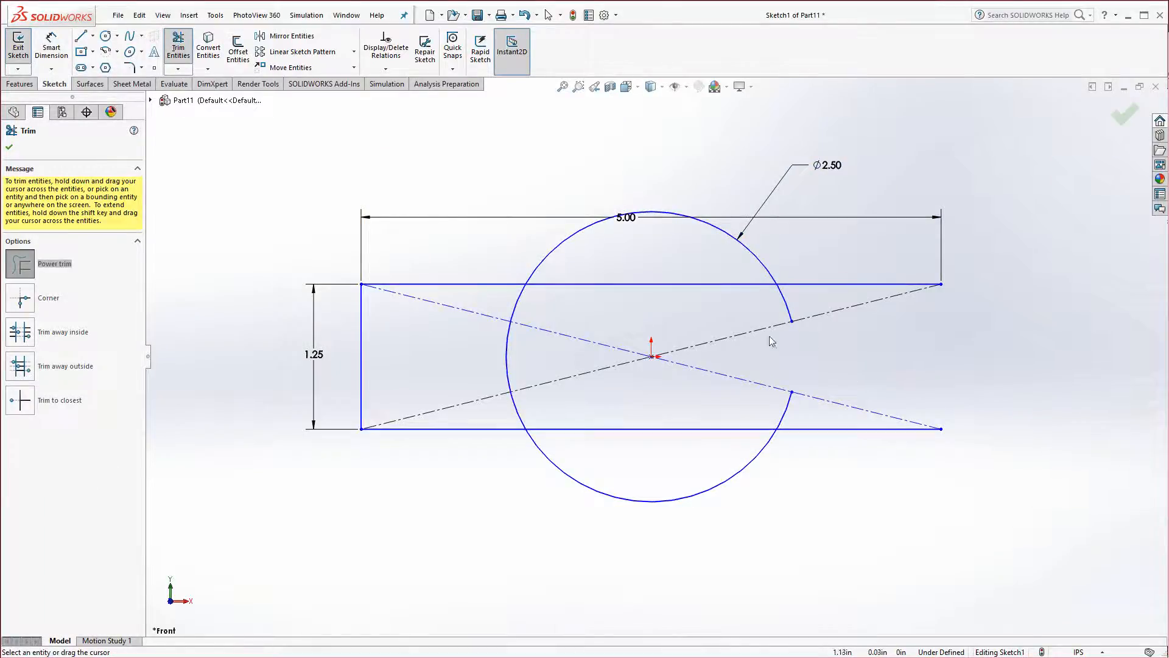
pyautogui.moveTo(730, 305); pyautogui.dragTo(667, 273)
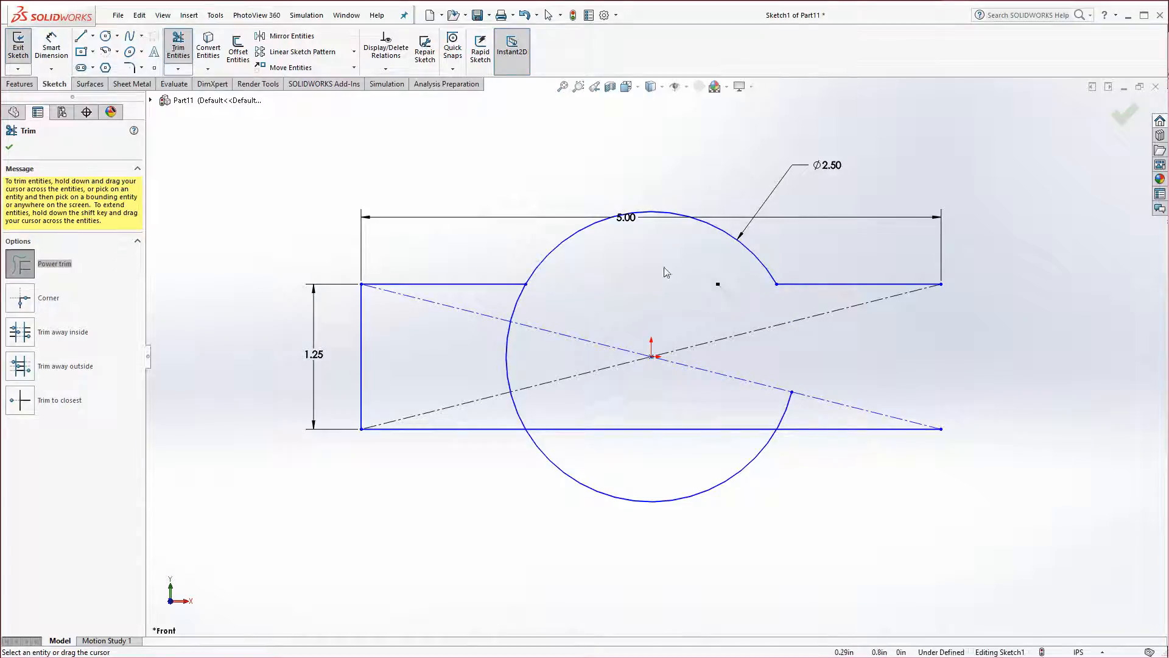
pyautogui.moveTo(705, 445); pyautogui.dragTo(777, 402)
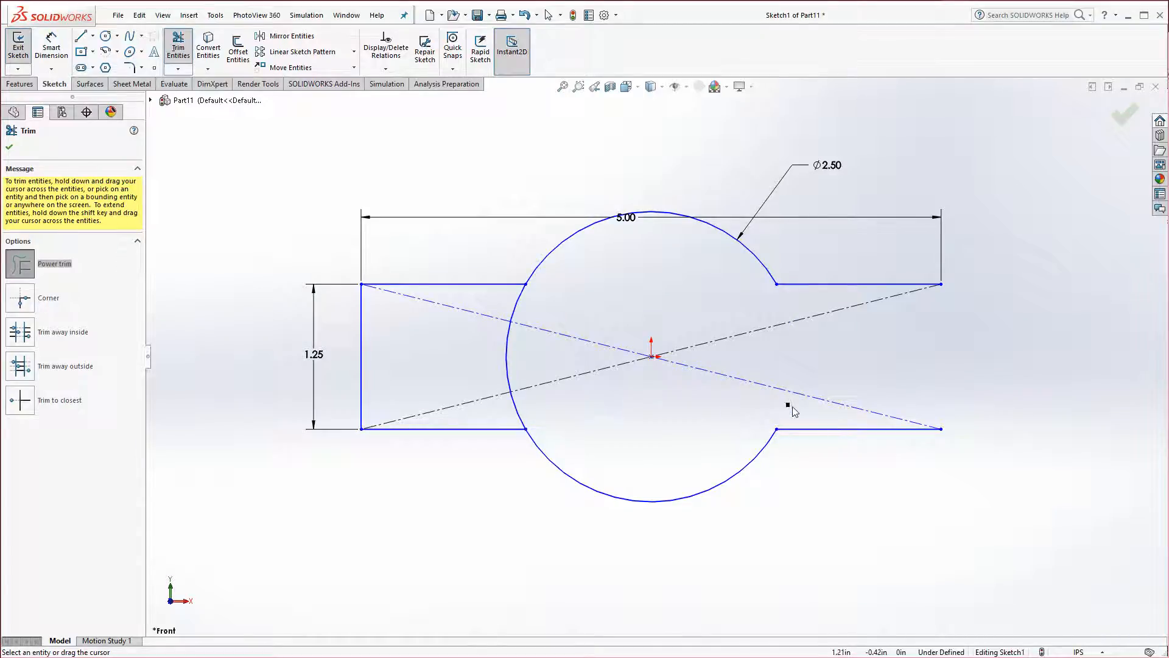
pyautogui.moveTo(533, 366)
pyautogui.mouseDown()
pyautogui.moveTo(496, 344)
pyautogui.moveTo(536, 311)
pyautogui.mouseUp()
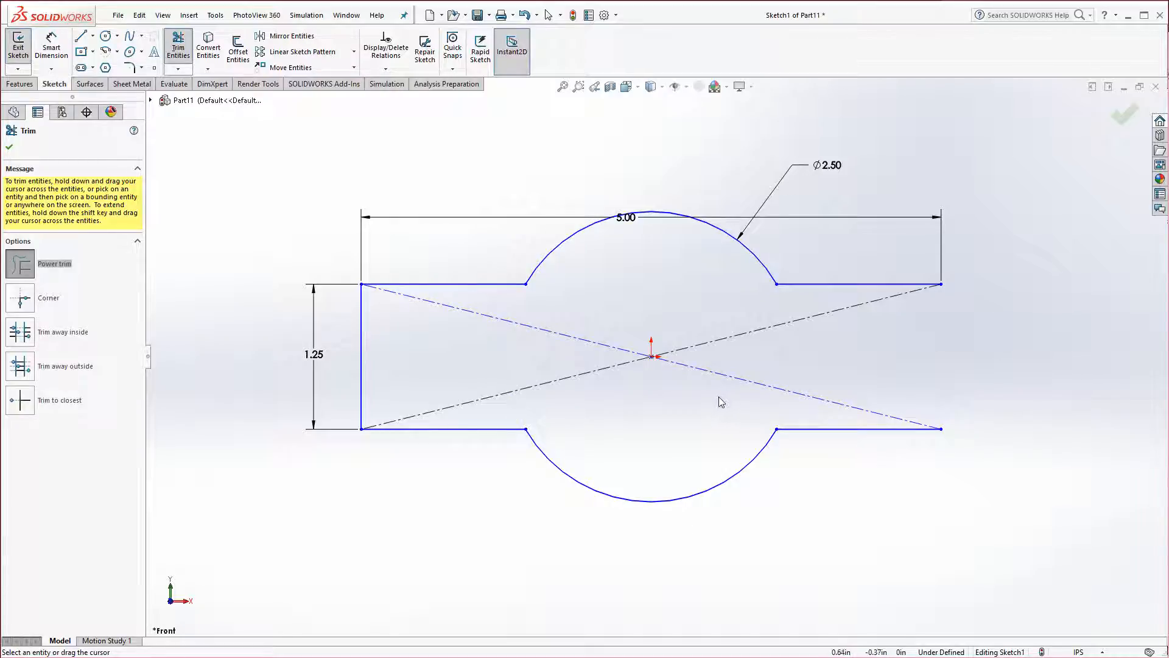
pyautogui.click(23, 85)
pyautogui.click(24, 48)
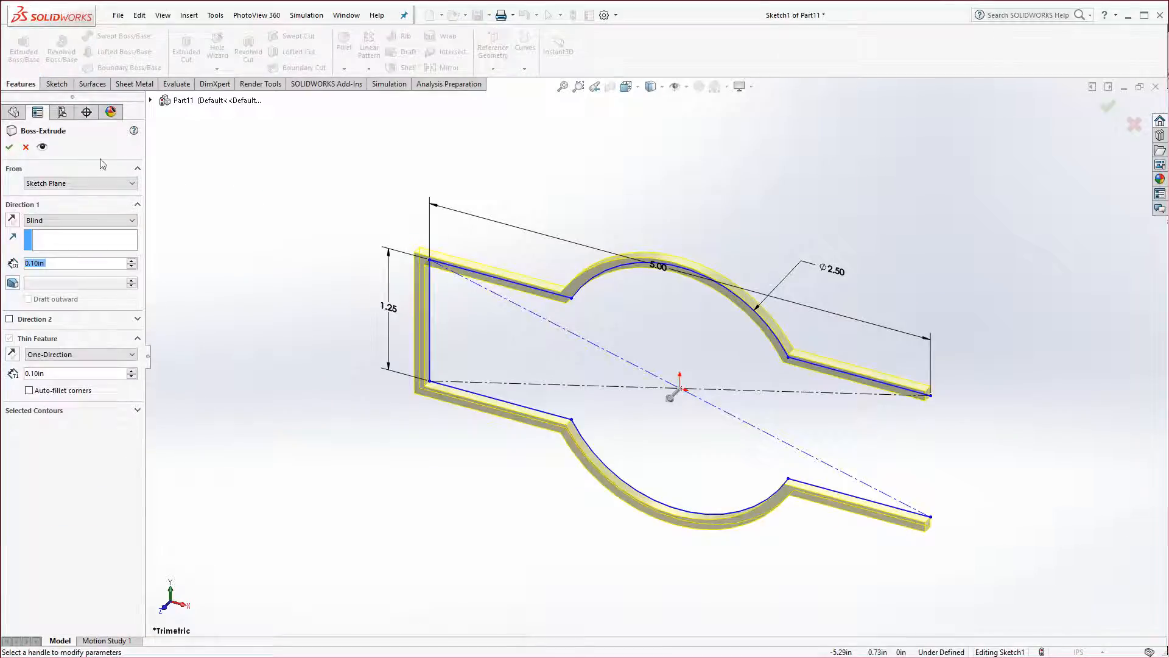
pyautogui.click(26, 148)
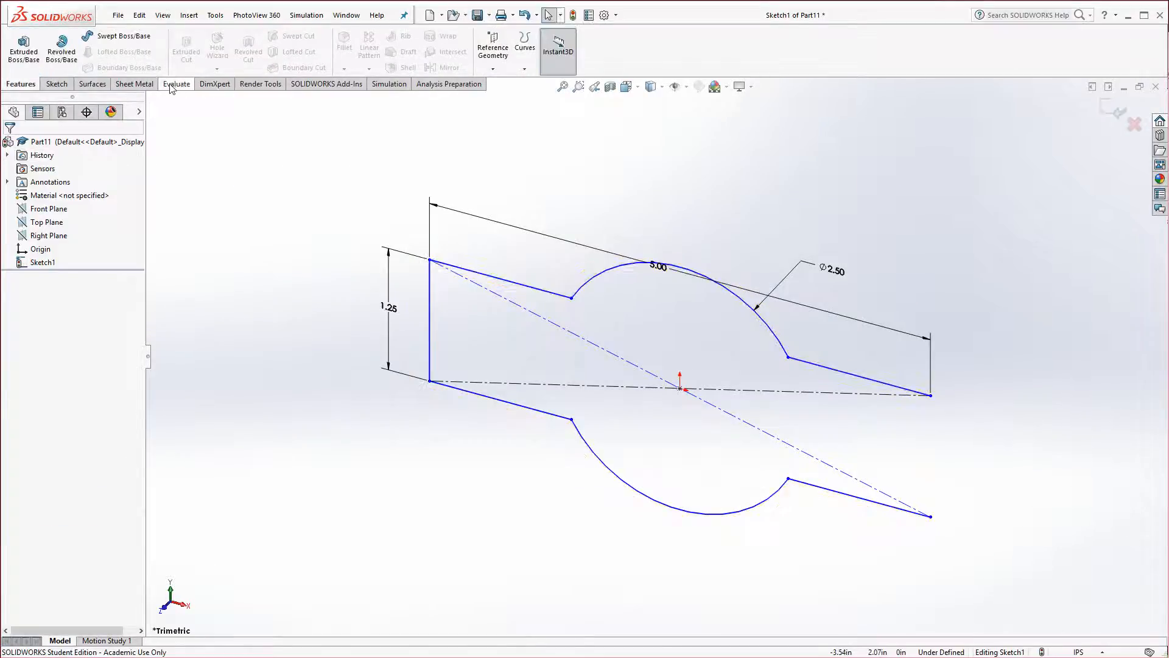
# Create a base flange from the open profile, extruded Mid Plane to a depth of 1.5 in.
pyautogui.click(134, 83)
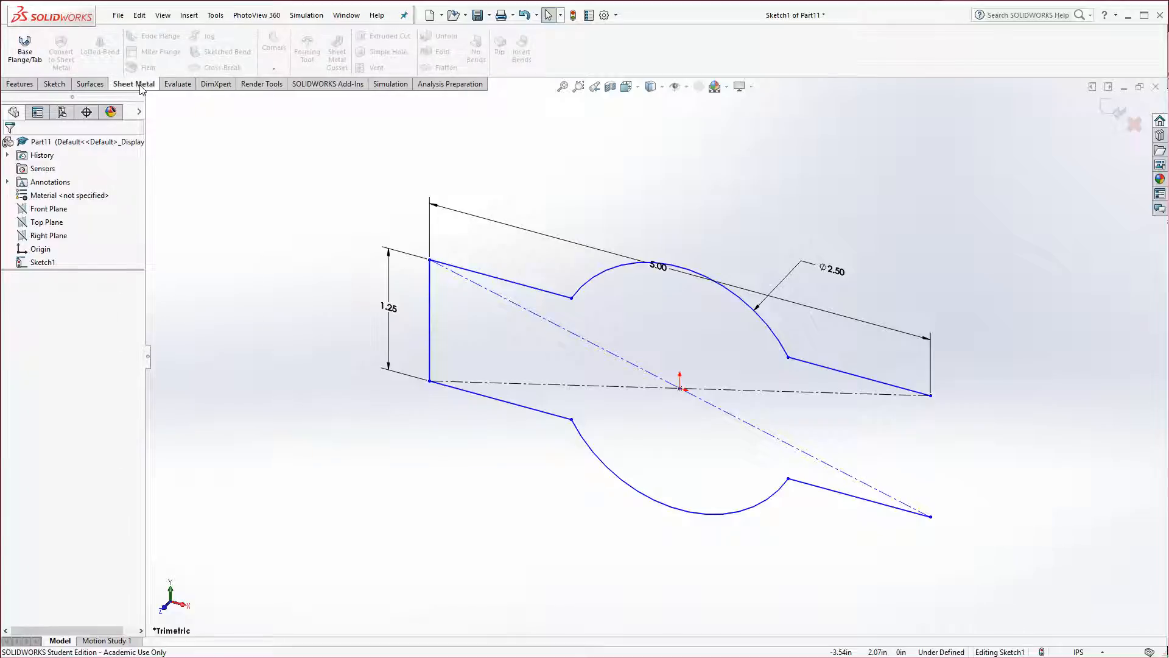
pyautogui.click(25, 55)
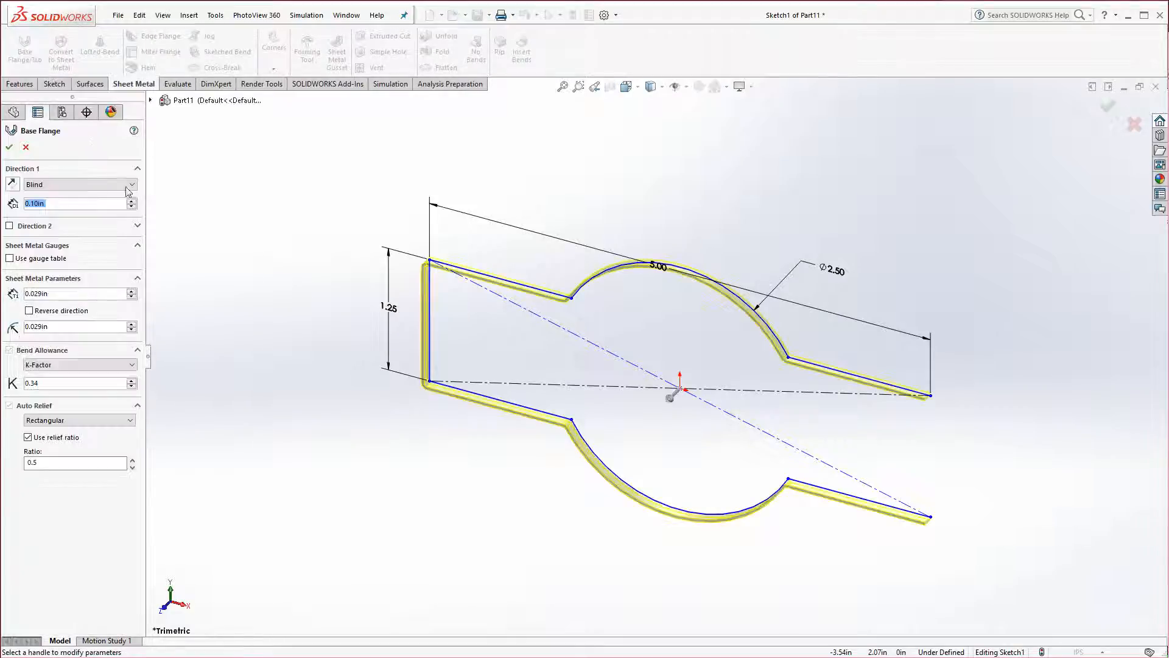
pyautogui.moveTo(673, 399); pyautogui.dragTo(613, 454)
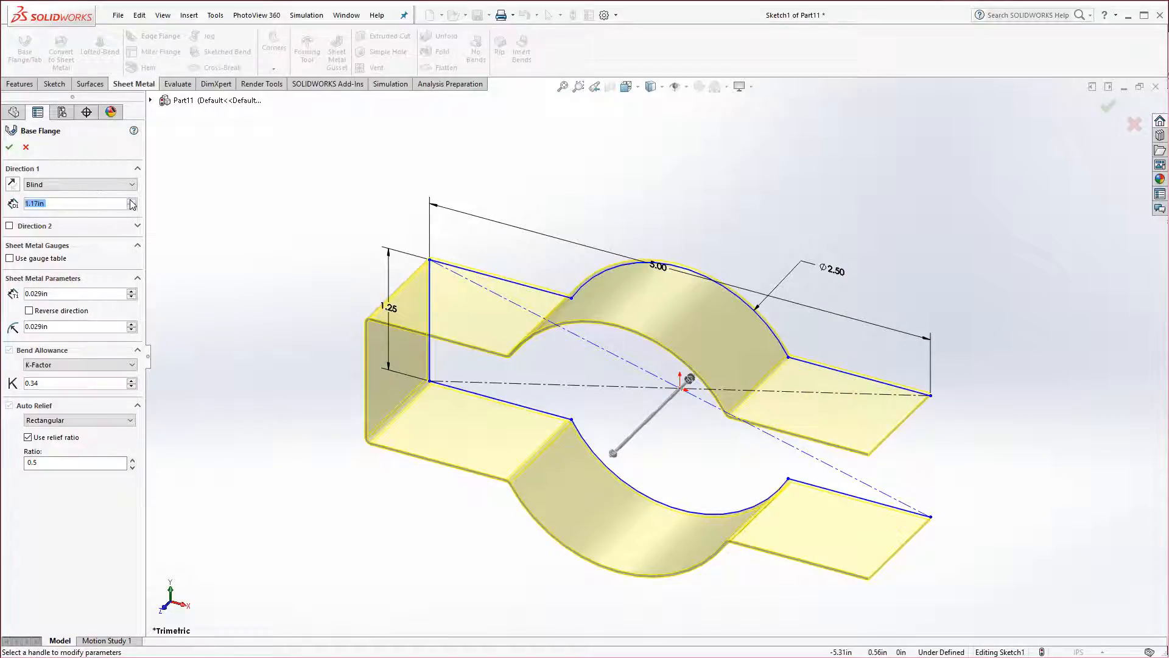
pyautogui.click(132, 194)
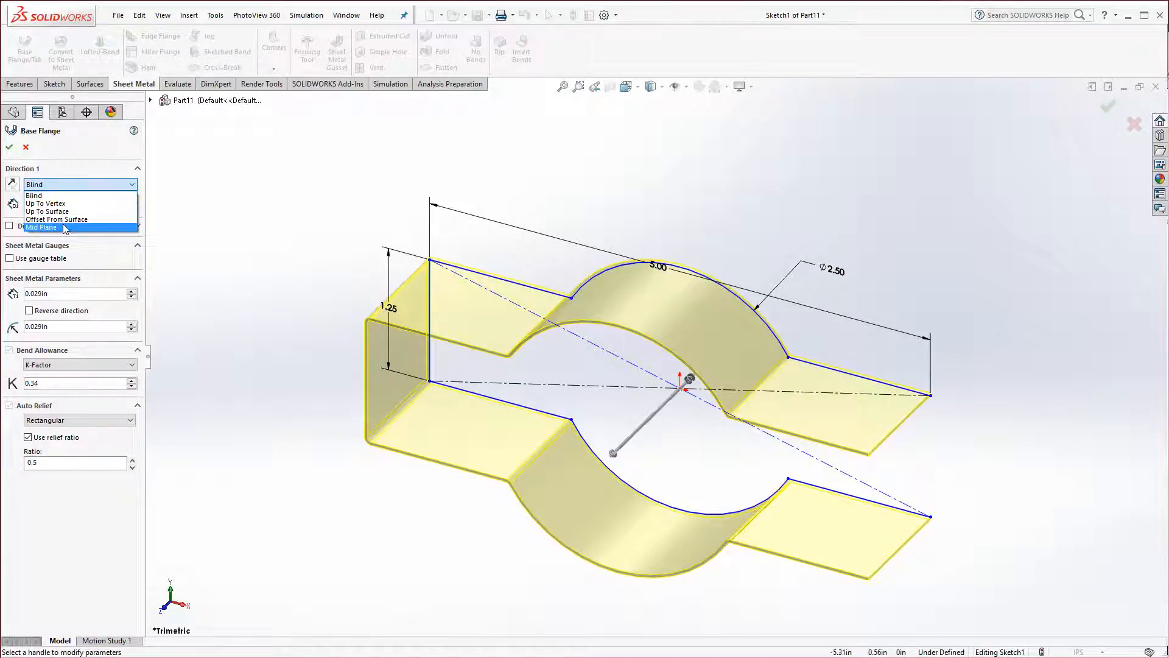
pyautogui.click(64, 229)
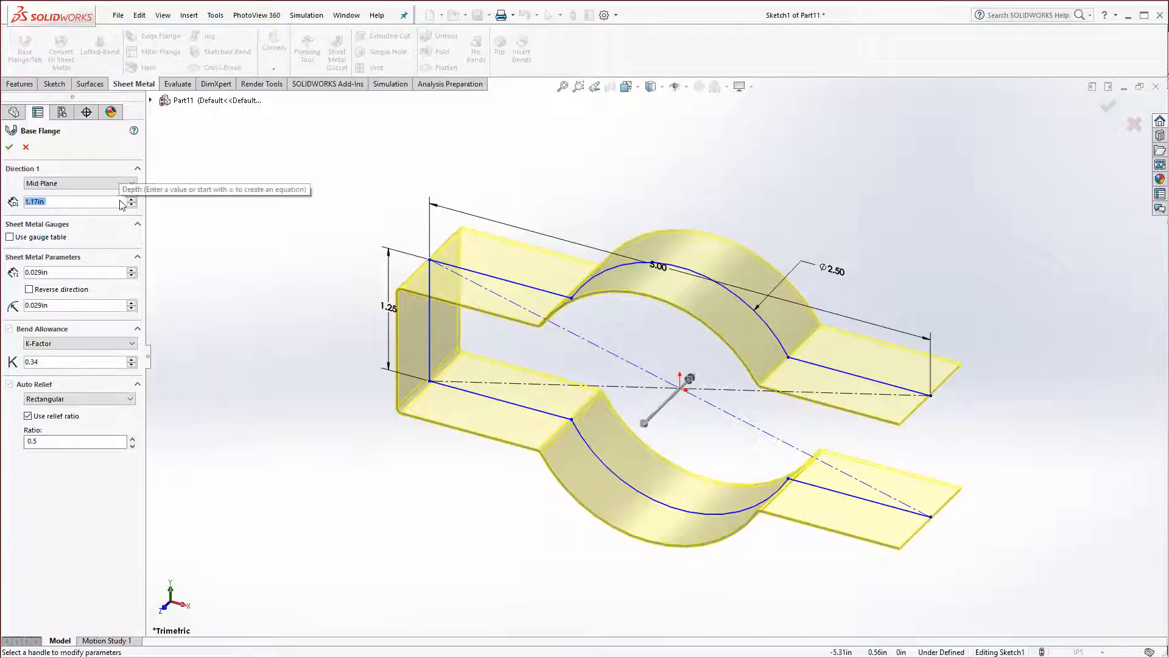
pyautogui.click(131, 199)
pyautogui.click(131, 199)
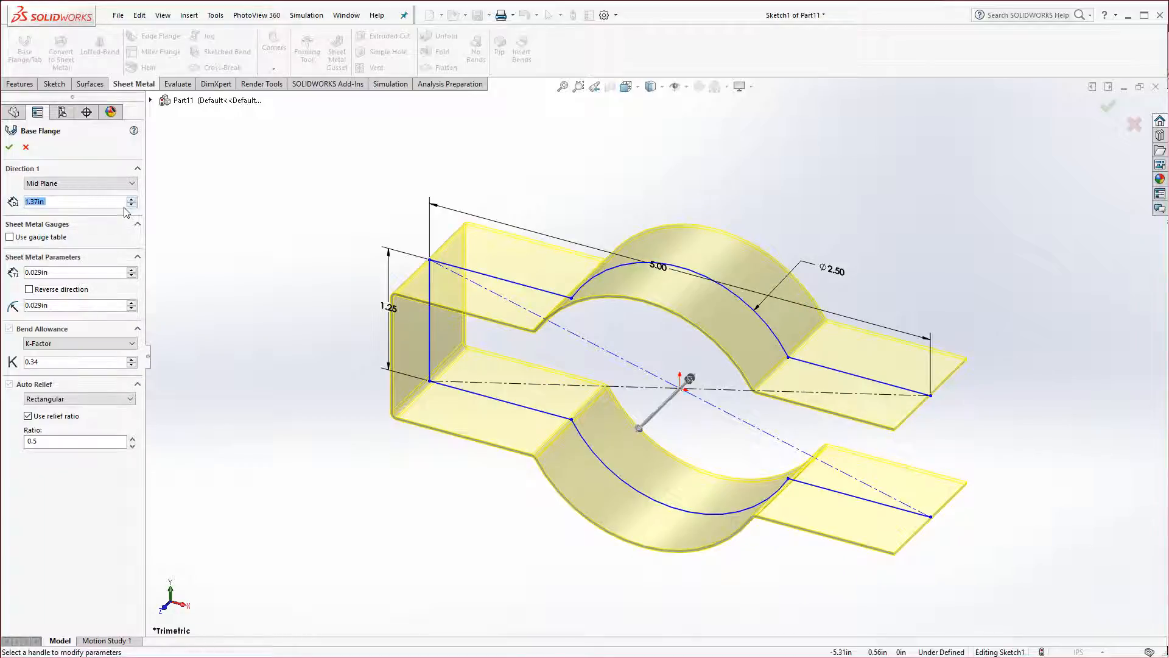
pyautogui.write('1.5')
pyautogui.press('Return')
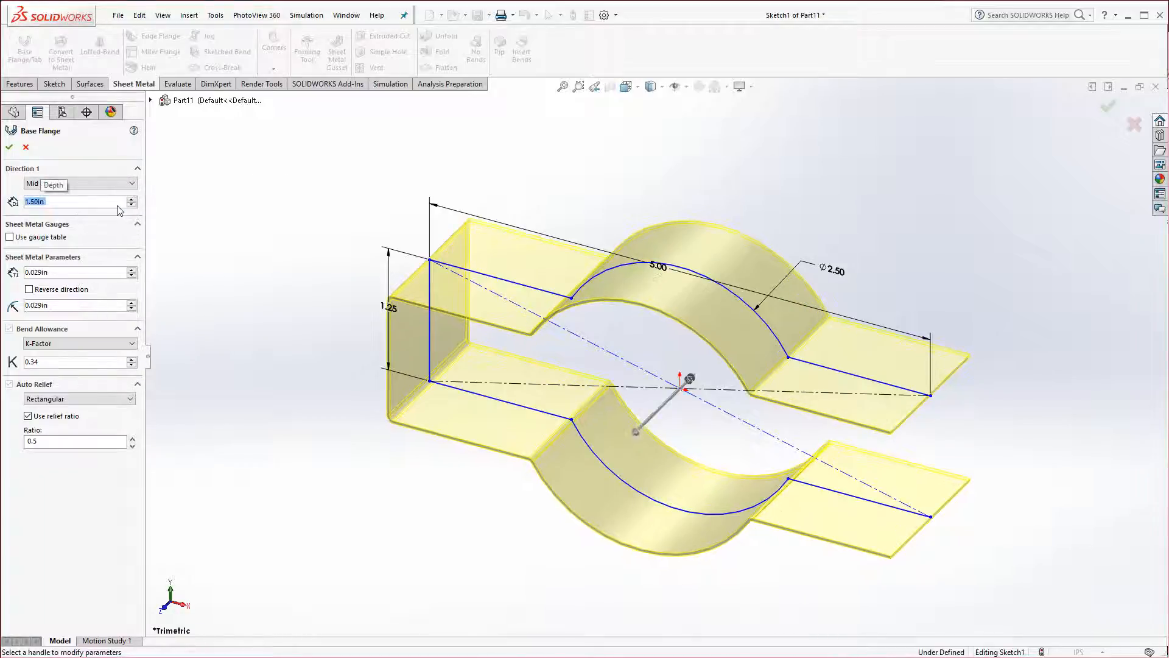
pyautogui.click(14, 146)
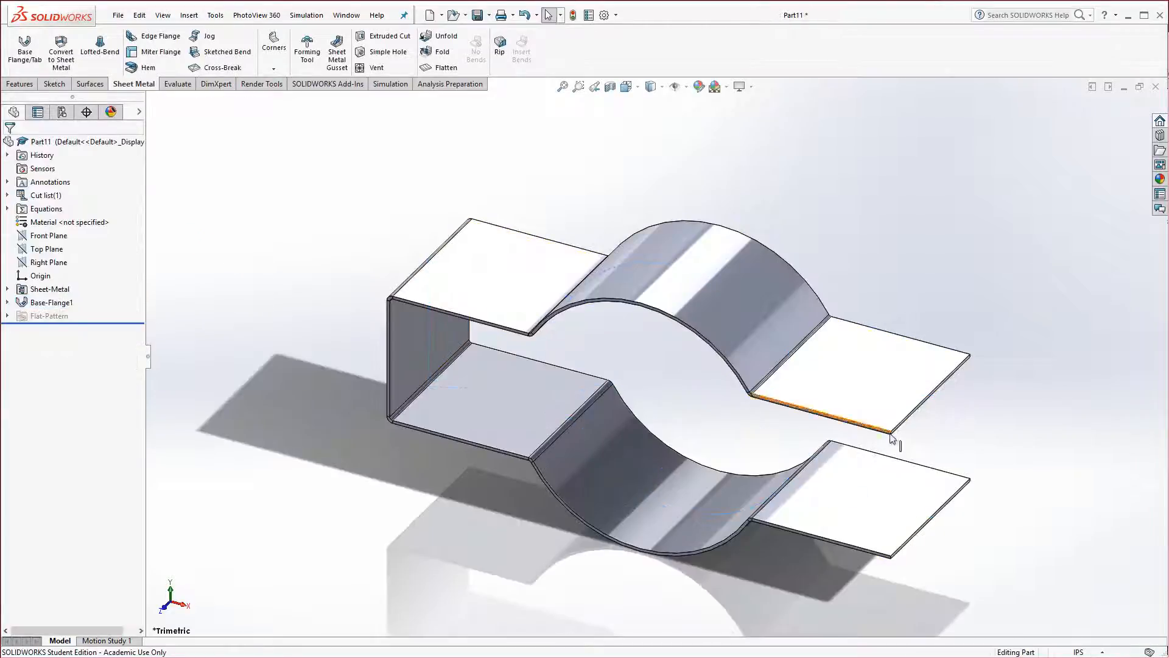
# Add a teardrop hem at 200 degrees with a 0.00725 in radius to the free end edges of the clamp's upper and lower tabs.
pyautogui.scroll(-5, 895, 432)
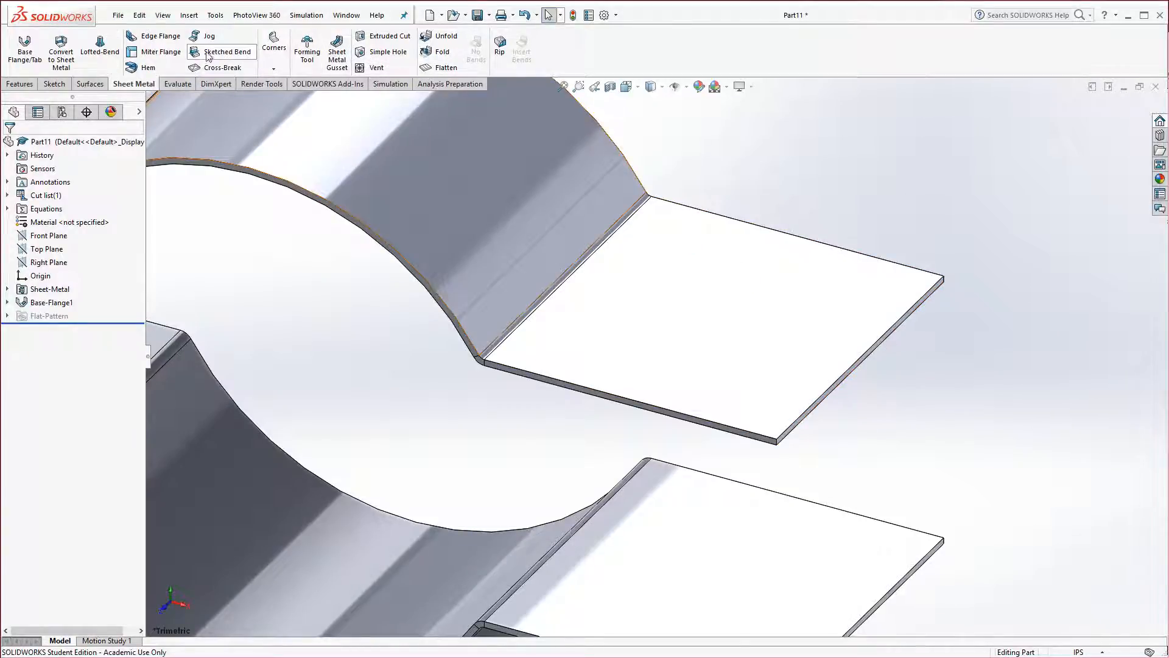
pyautogui.click(148, 67)
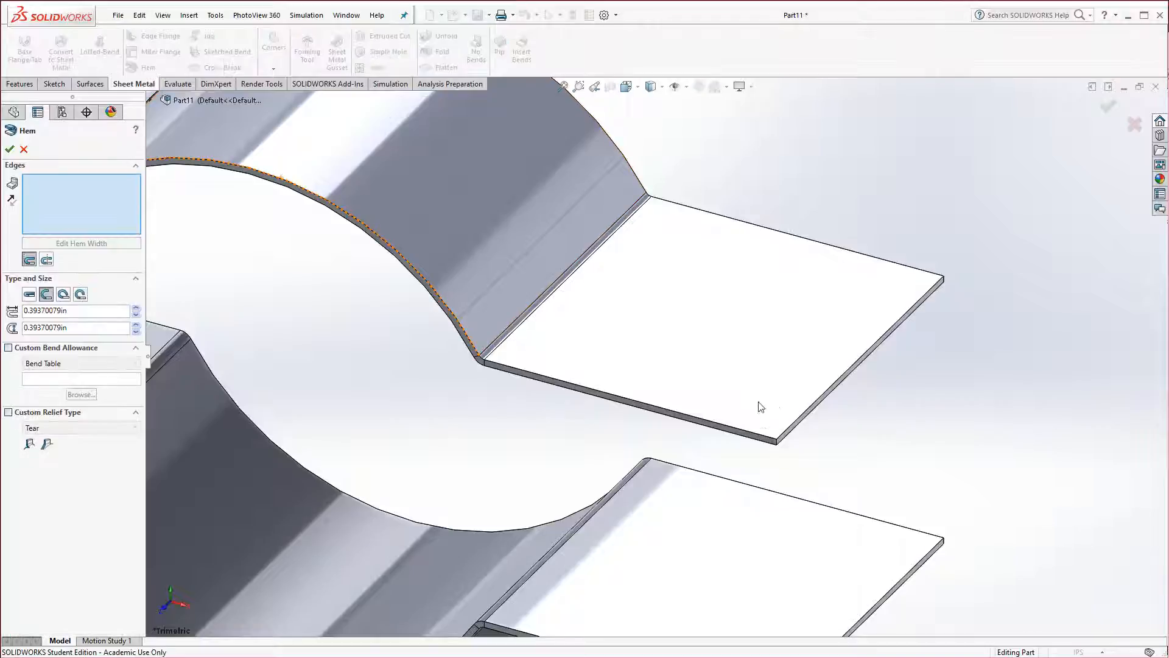
pyautogui.click(821, 411)
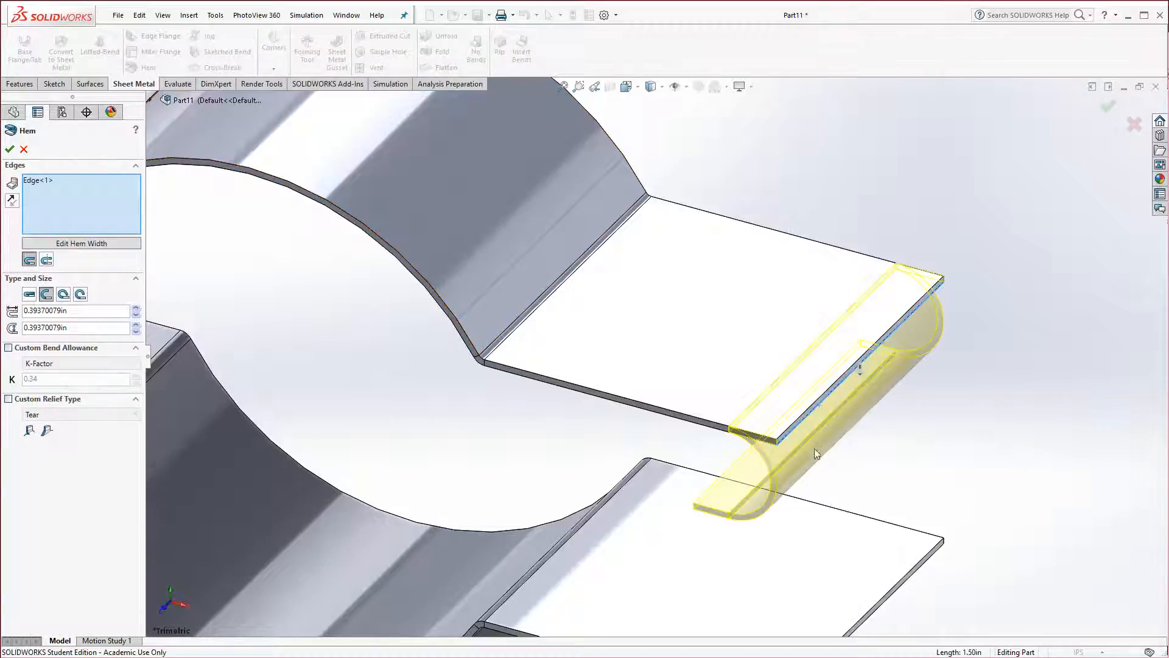
pyautogui.click(29, 295)
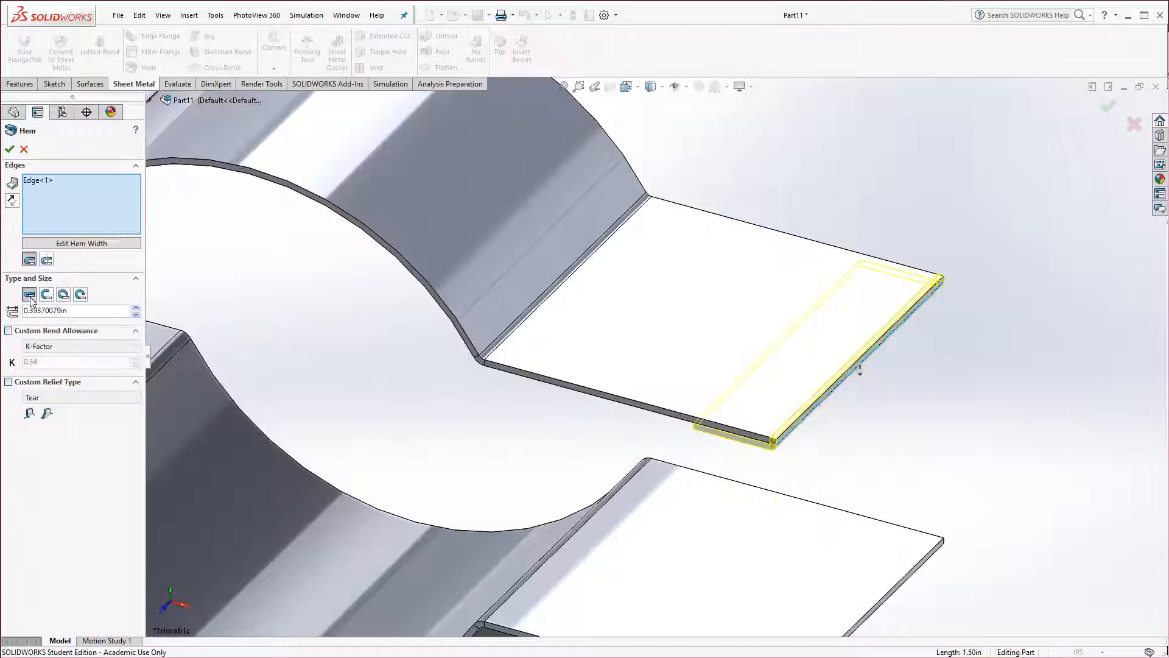
pyautogui.click(63, 294)
pyautogui.scroll(-5, 789, 491)
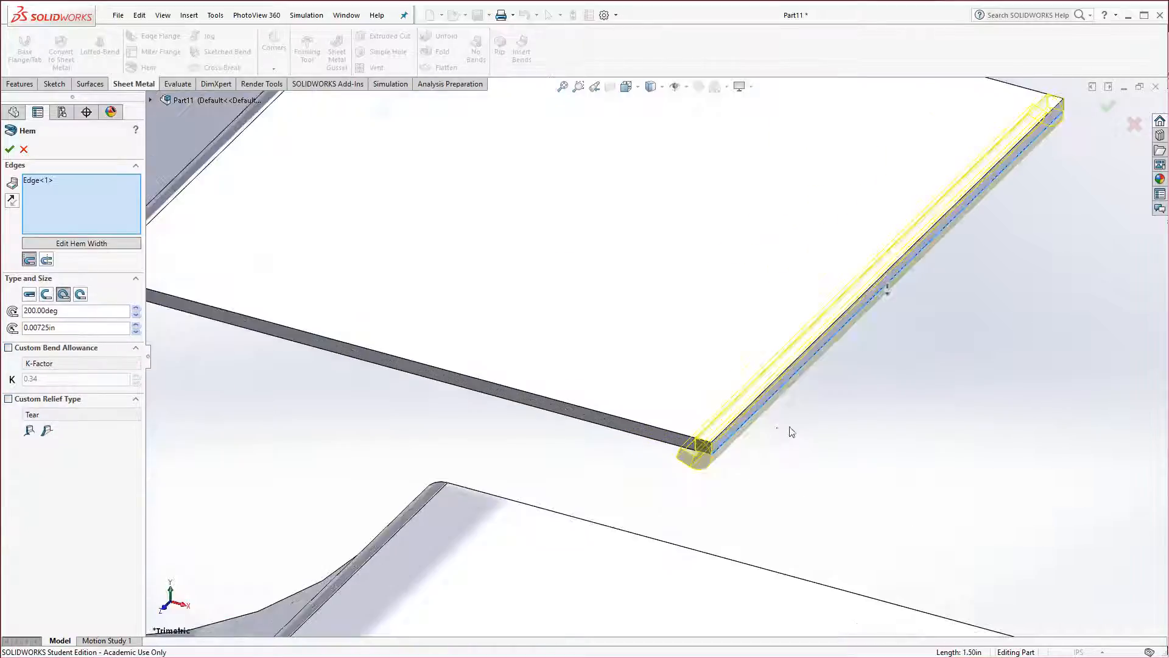
pyautogui.scroll(8, 662, 495)
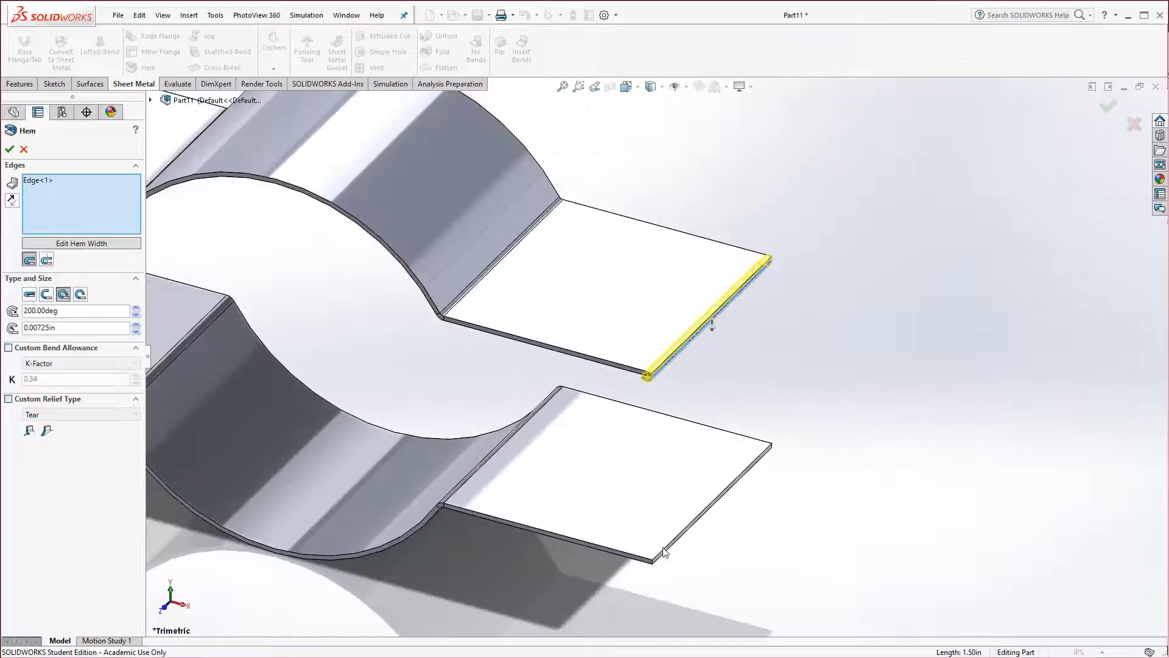
pyautogui.scroll(-6, 662, 549)
pyautogui.click(653, 482)
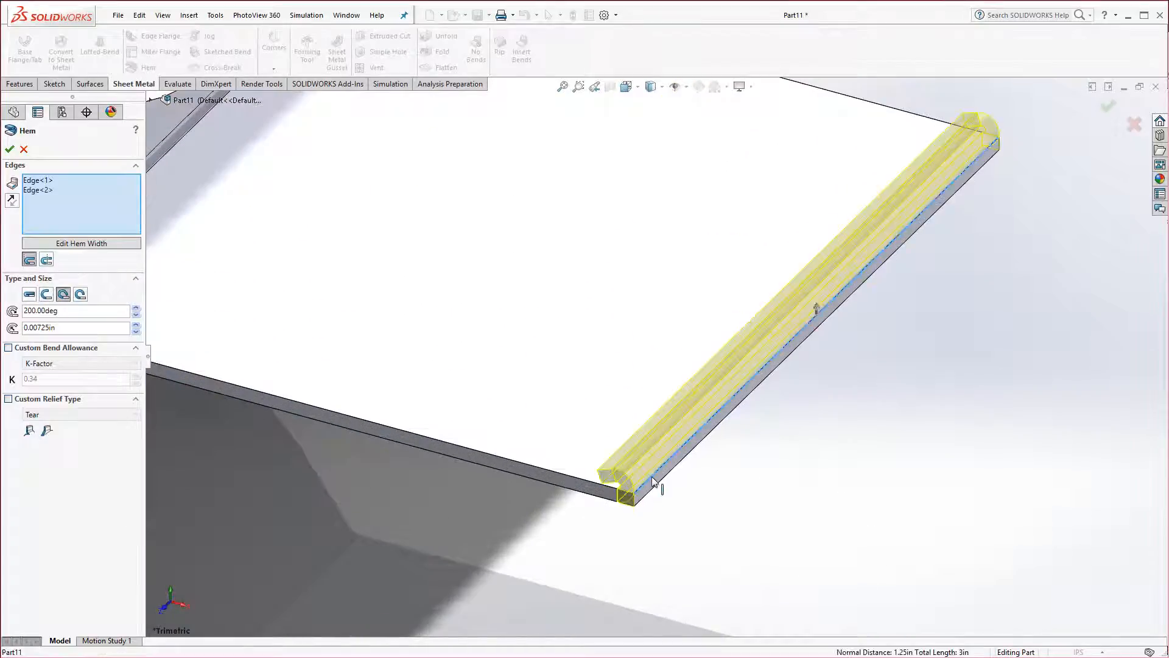
pyautogui.click(8, 150)
pyautogui.scroll(3, 753, 511)
pyautogui.scroll(5, 753, 515)
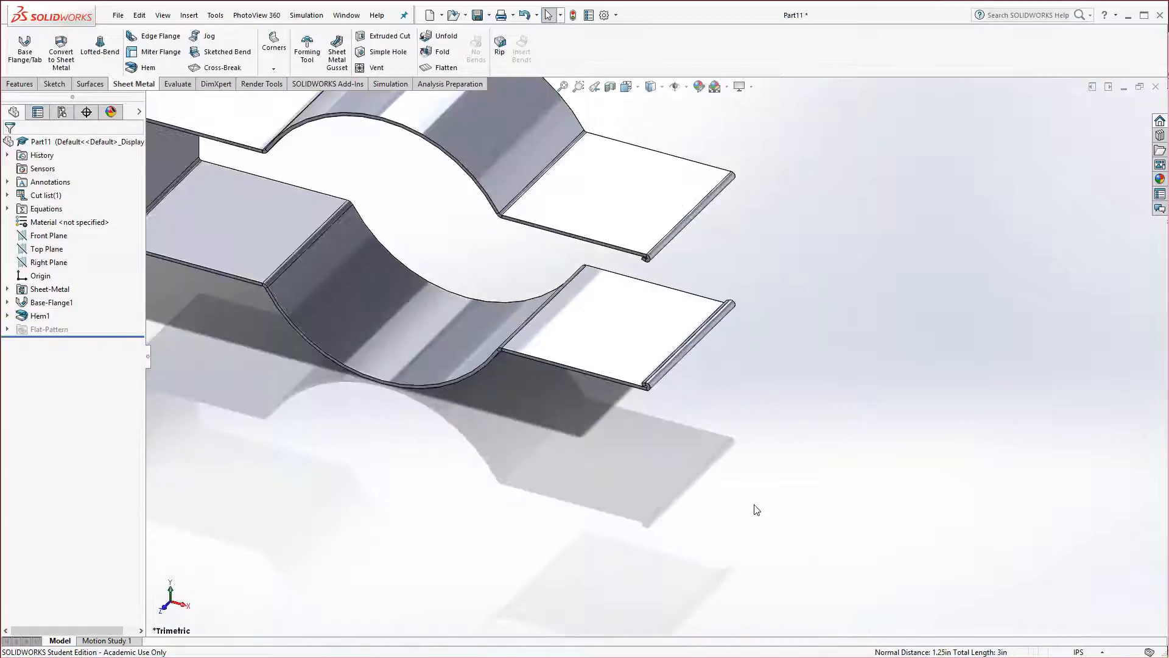
# Start a sketch on the upper tab's top face and draw a diagonal centerline between its opposite corners.
pyautogui.scroll(-5, 575, 215)
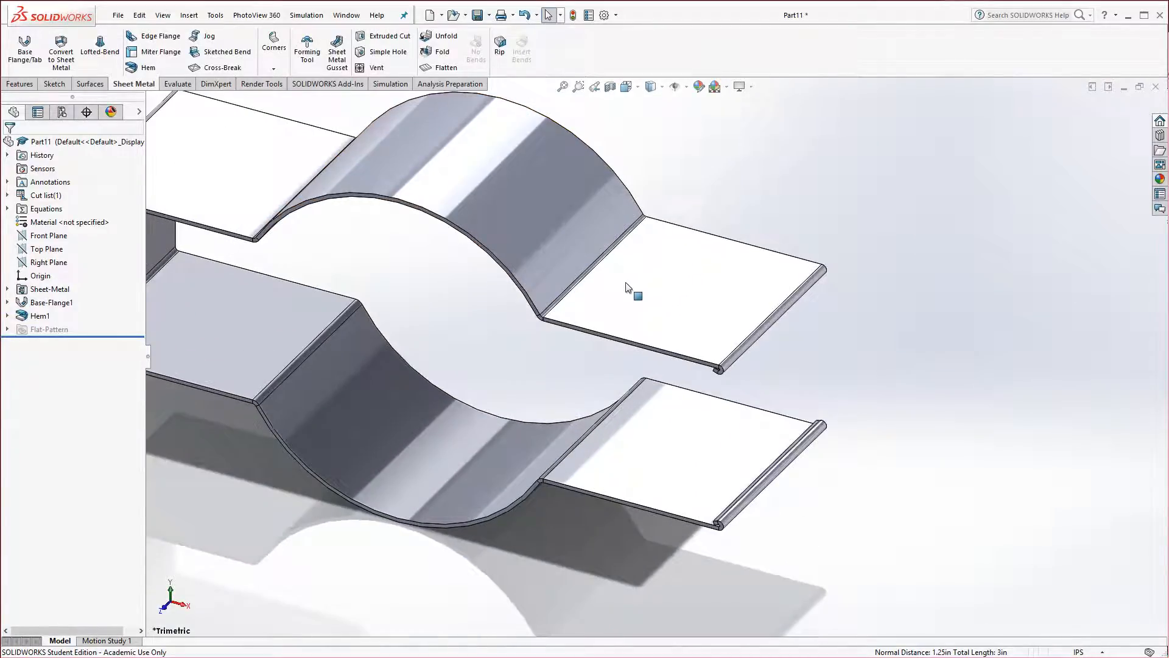
pyautogui.click(676, 292)
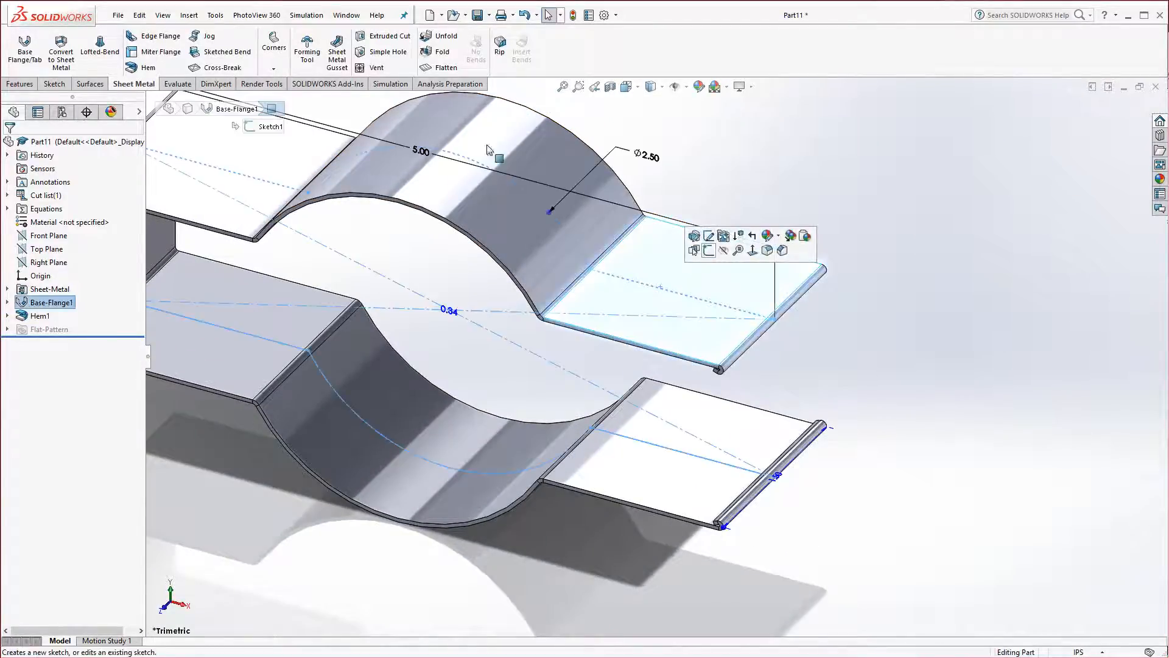
pyautogui.click(708, 251)
pyautogui.click(92, 36)
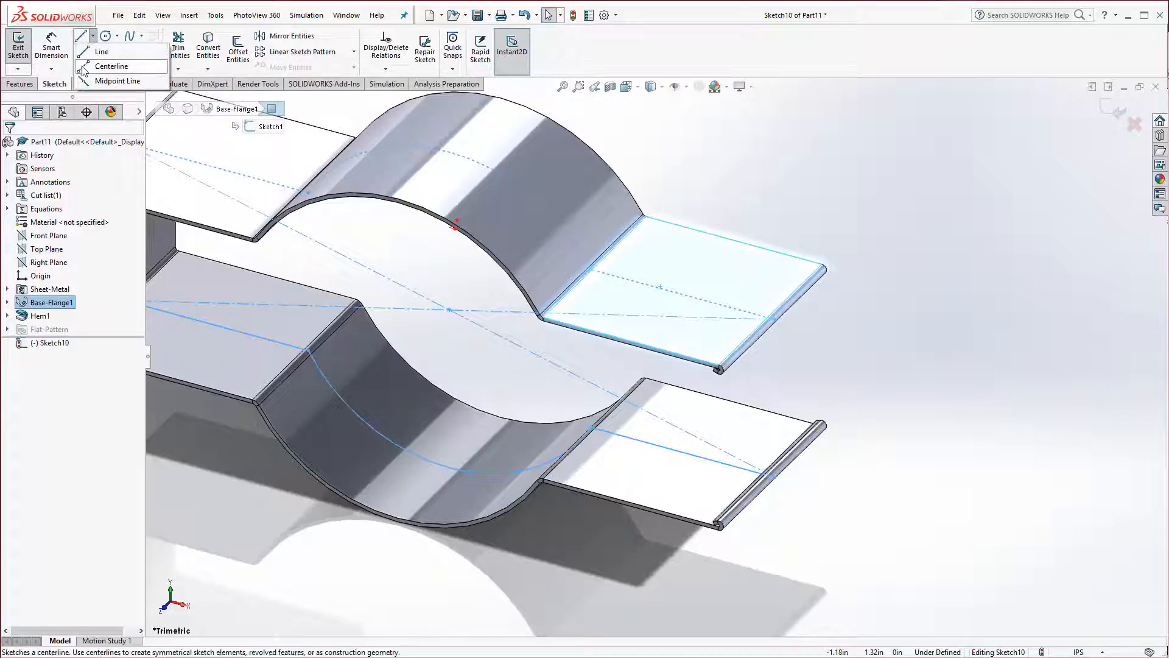
pyautogui.click(85, 65)
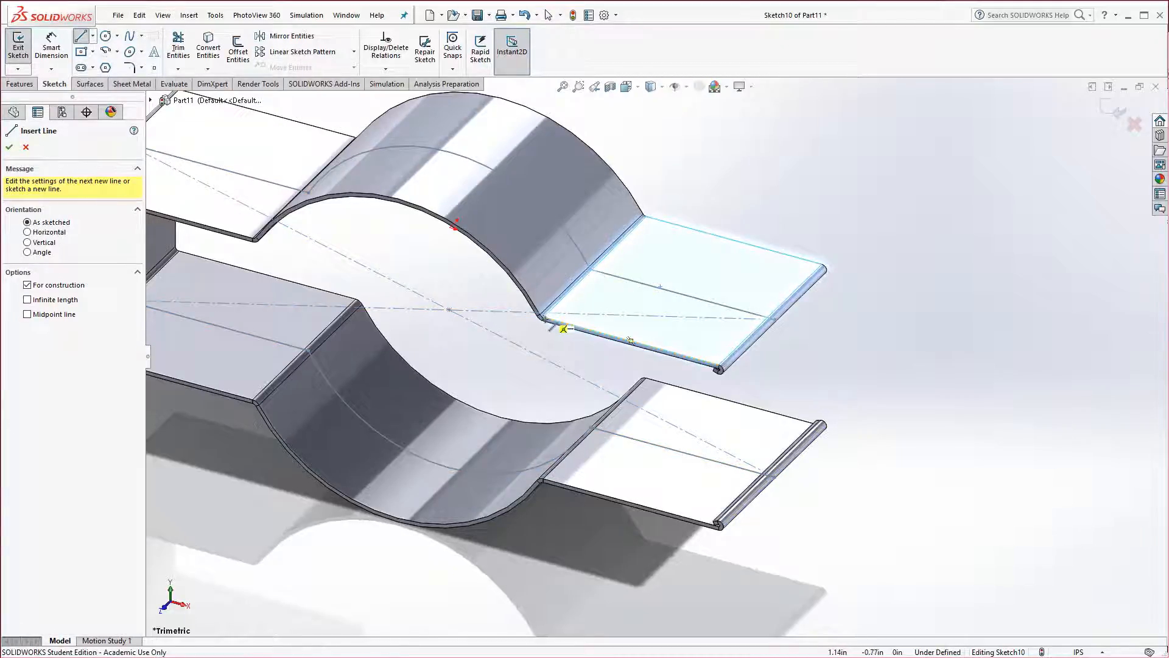
pyautogui.click(544, 318)
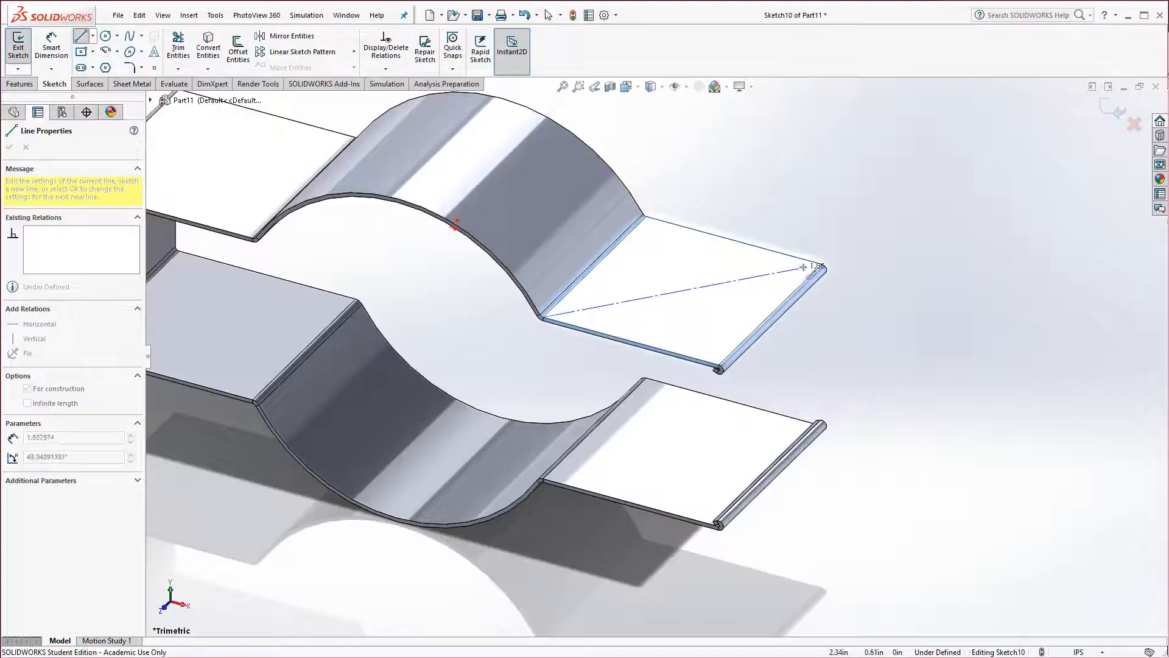
pyautogui.click(823, 266)
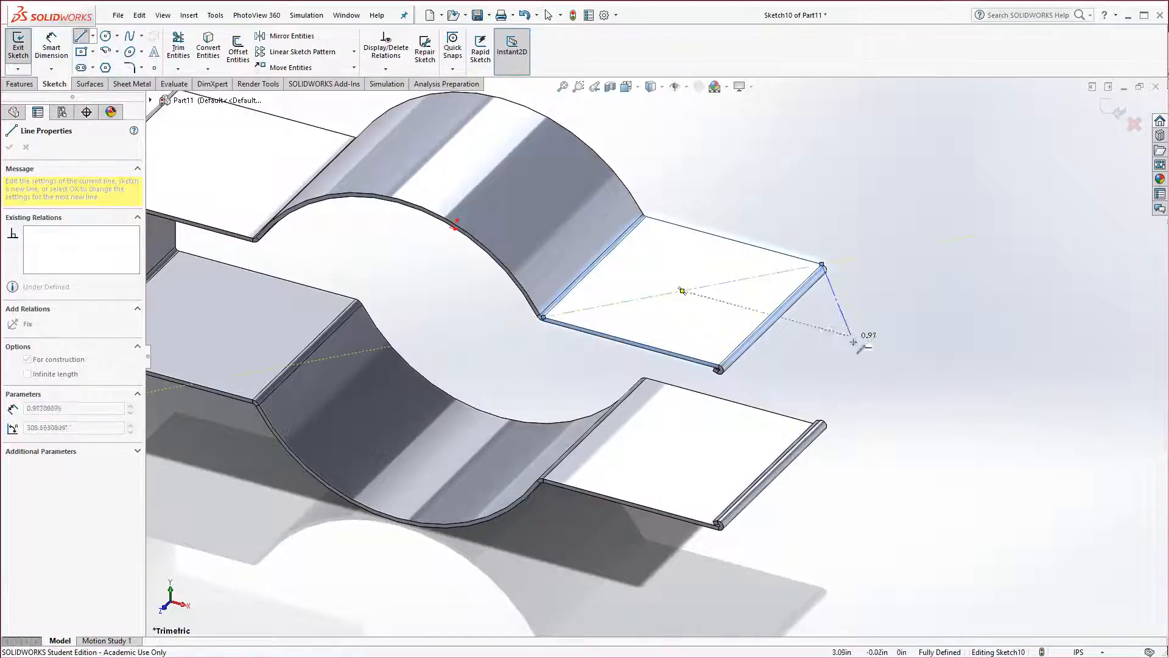
pyautogui.press('Escape')
# Draw a circle centred on the diagonal's midpoint and dimension its diameter at 0.5 in.
pyautogui.click(105, 36)
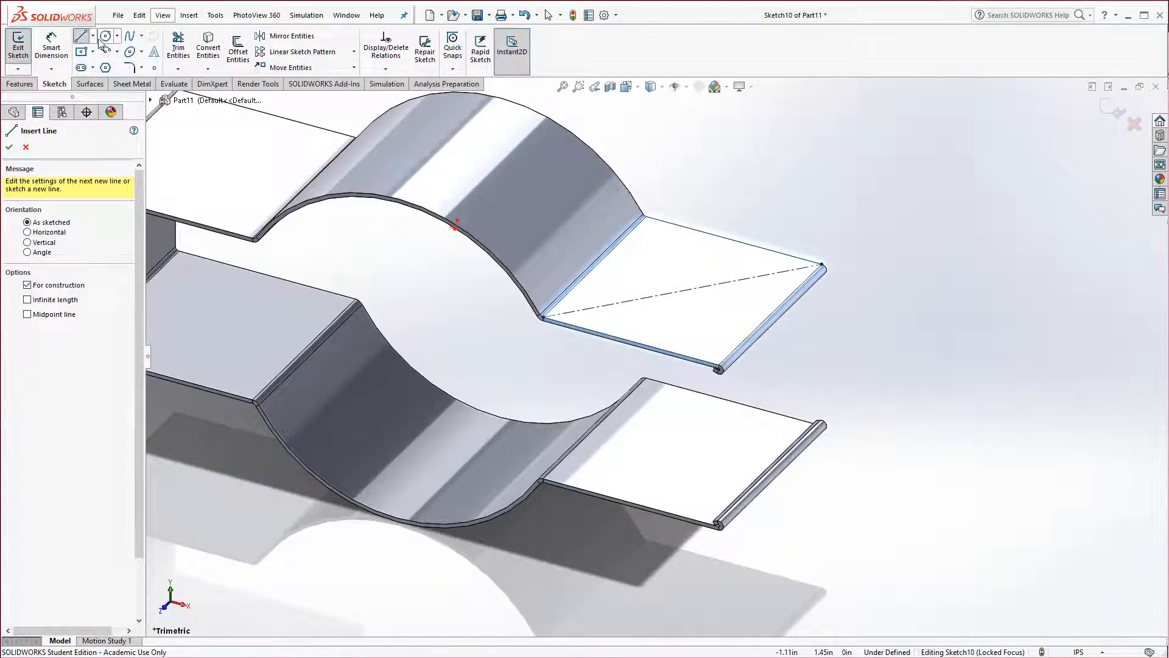
pyautogui.click(681, 291)
pyautogui.click(720, 286)
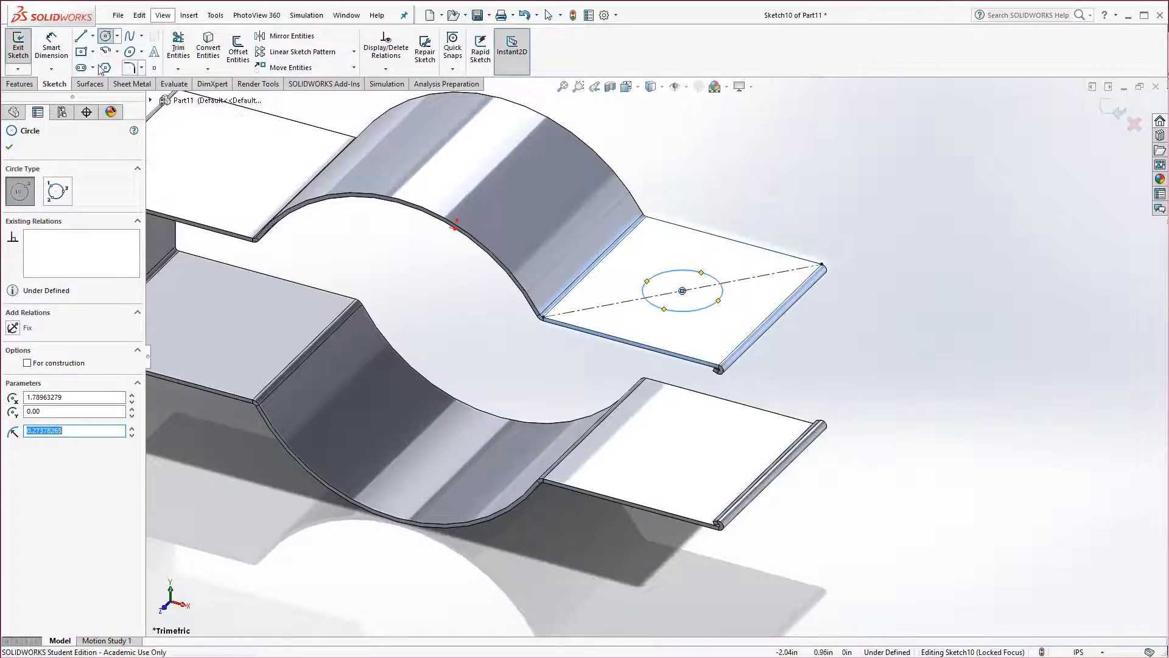
pyautogui.click(55, 49)
pyautogui.click(687, 317)
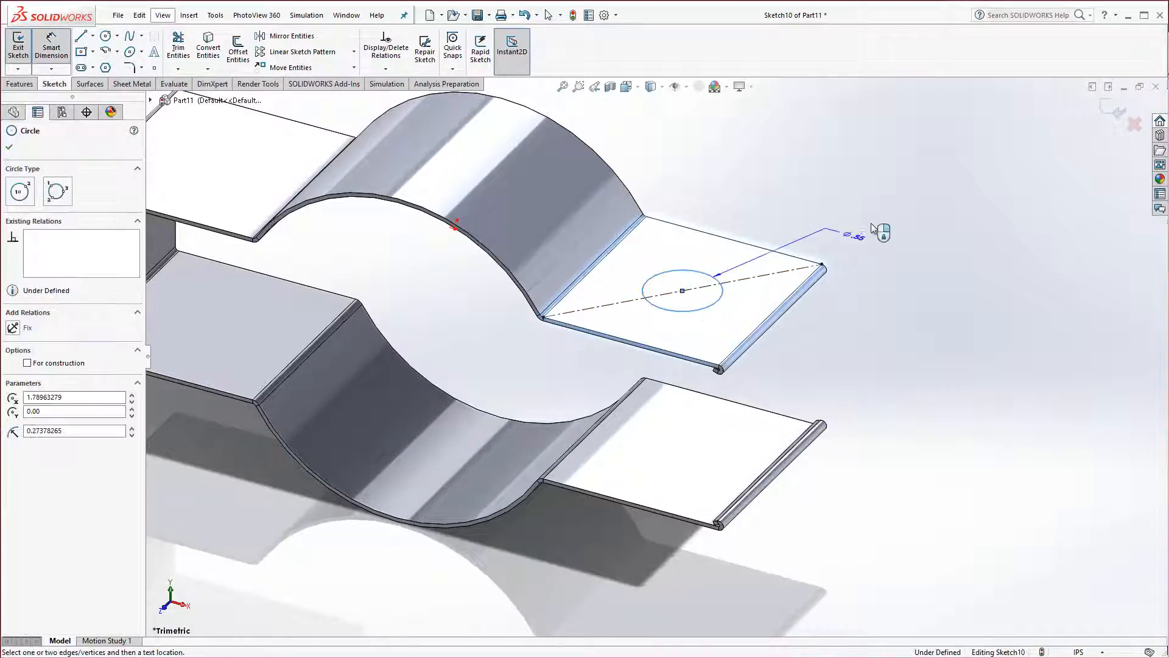
pyautogui.click(916, 253)
pyautogui.press('BackSpace')
pyautogui.write('.5')
pyautogui.press('Return')
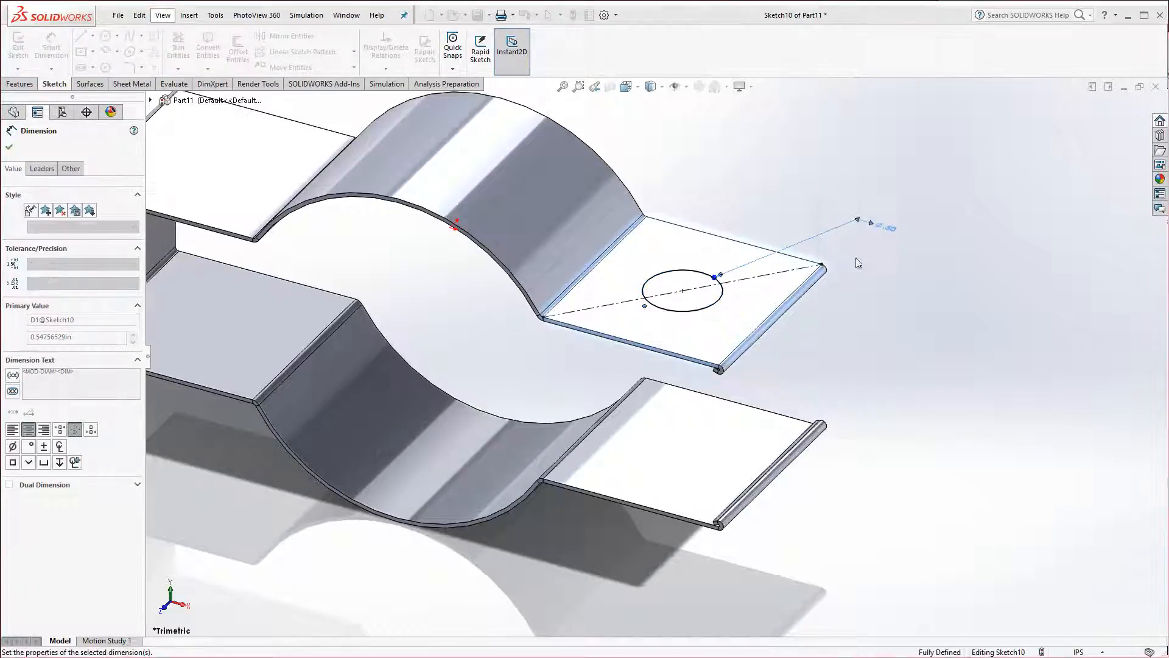
# Cut the circle Through All to make aligned holes in both hemmed tabs.
pyautogui.click(24, 84)
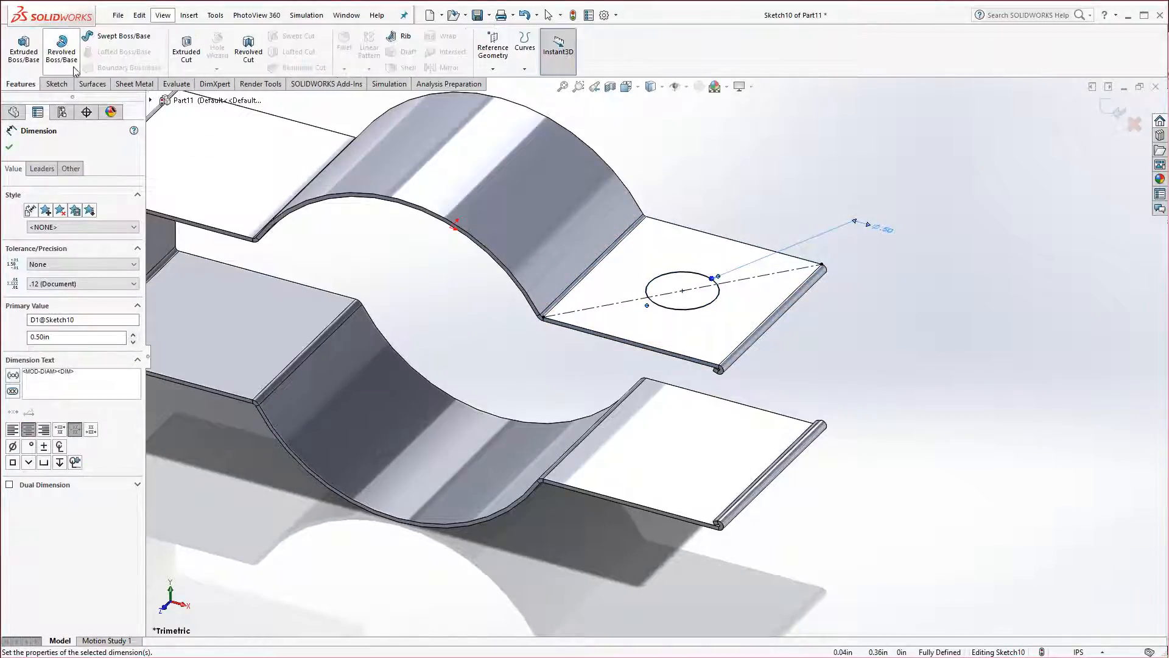
pyautogui.click(186, 69)
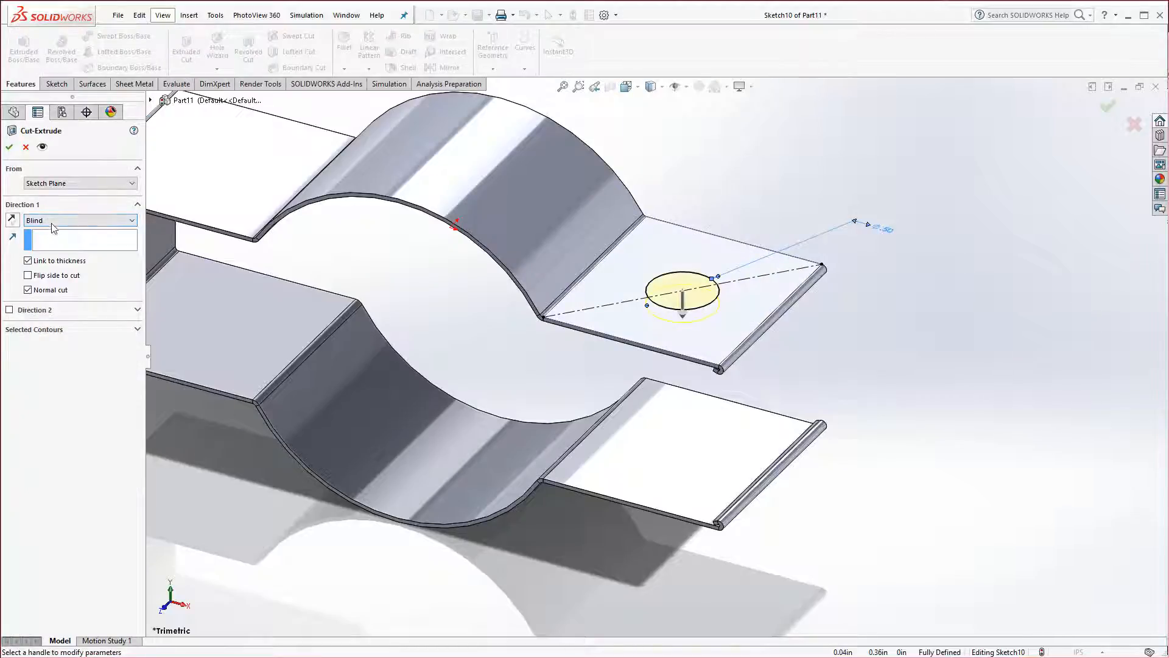
pyautogui.click(51, 221)
pyautogui.click(54, 238)
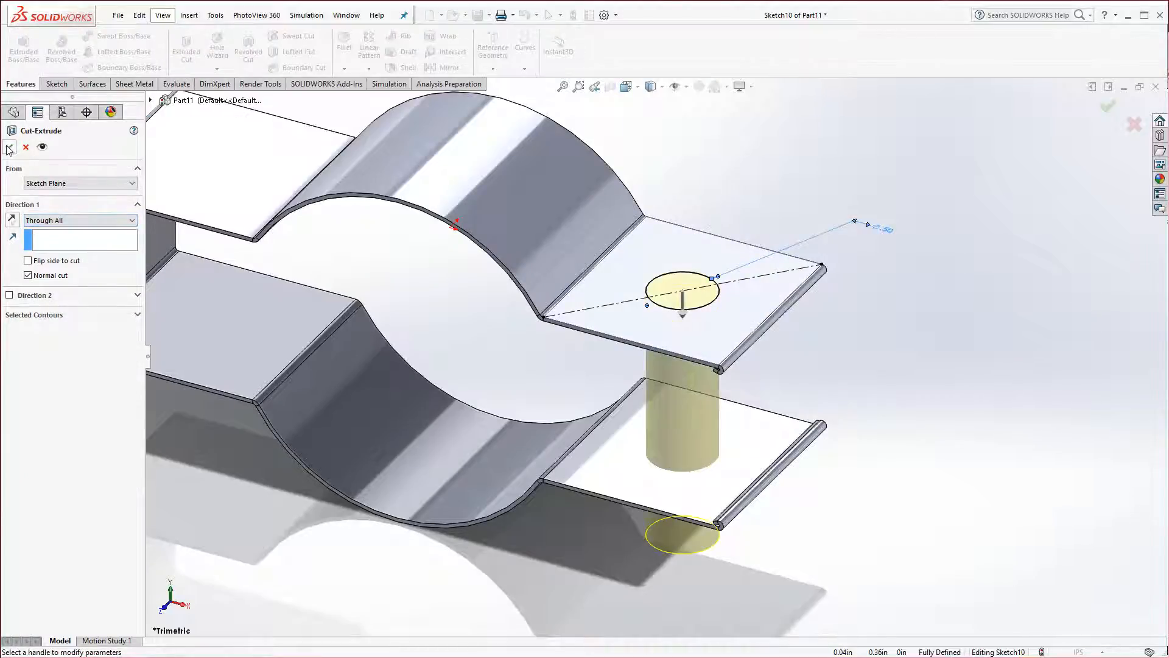
pyautogui.click(9, 148)
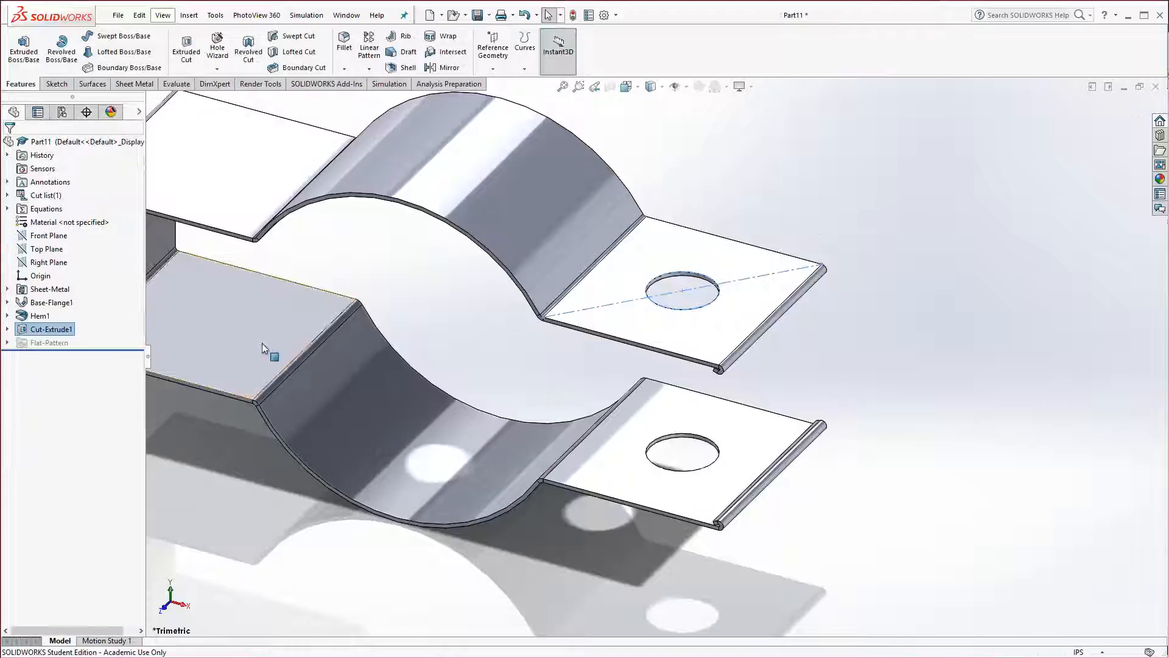
pyautogui.click(677, 601)
# Place a 90-degree edge flange about 0.61 in long on the front edge of the upper plate at the clamp's closed end.
pyautogui.scroll(4, 755, 580)
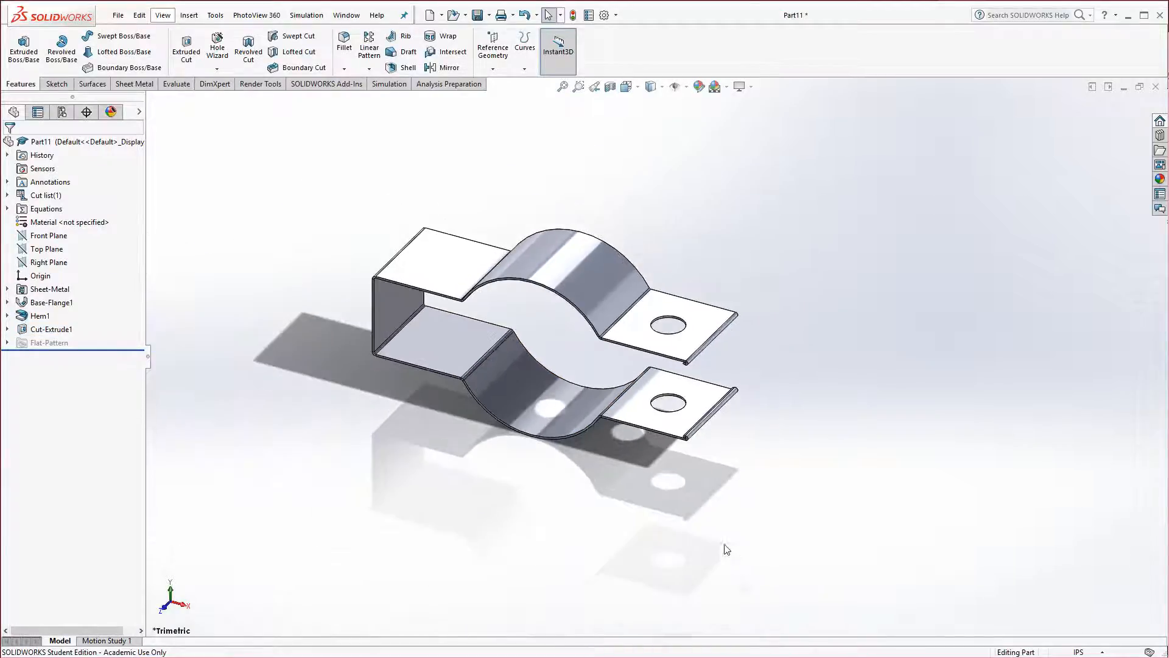
pyautogui.scroll(-2, 438, 288)
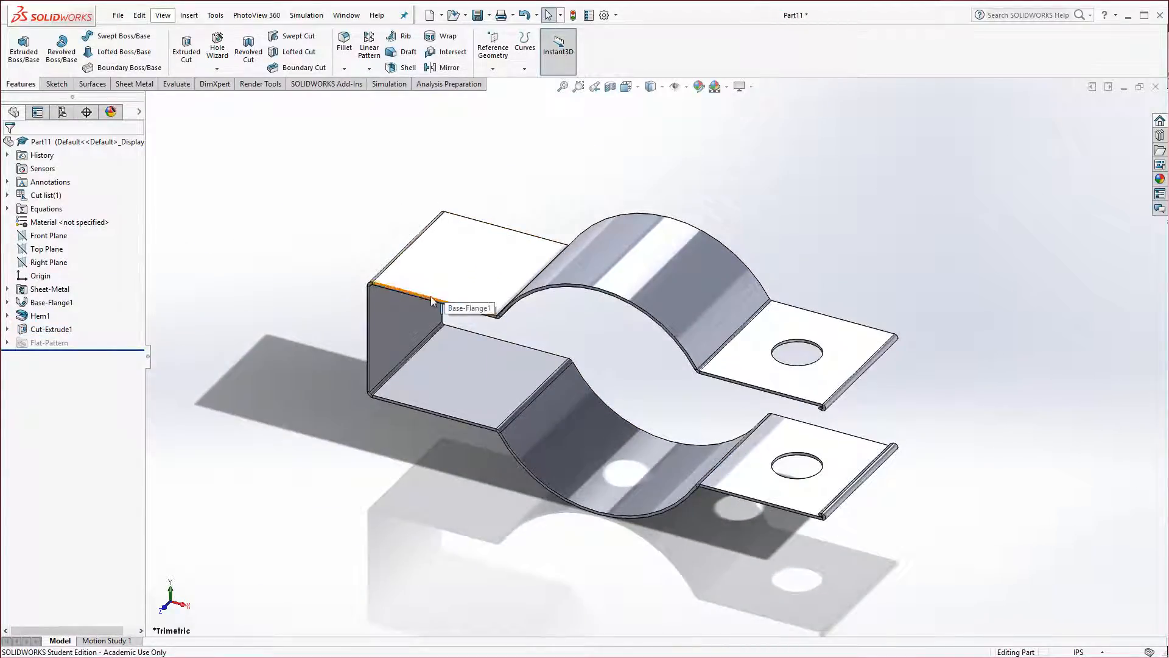
pyautogui.scroll(-5, 428, 299)
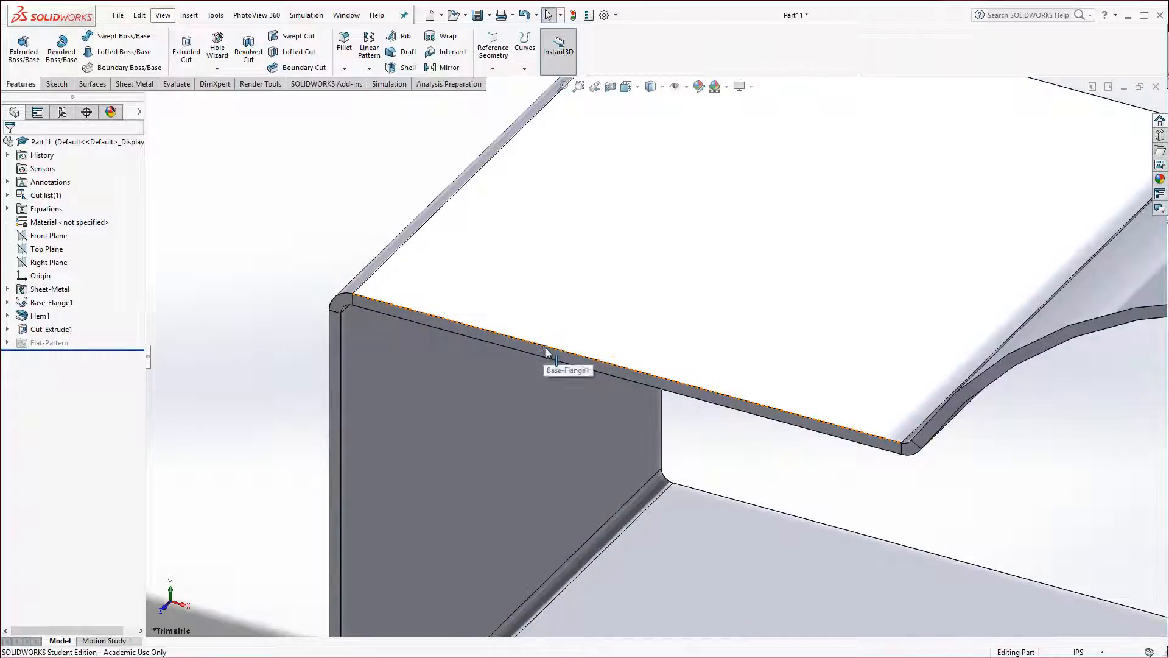
pyautogui.click(550, 351)
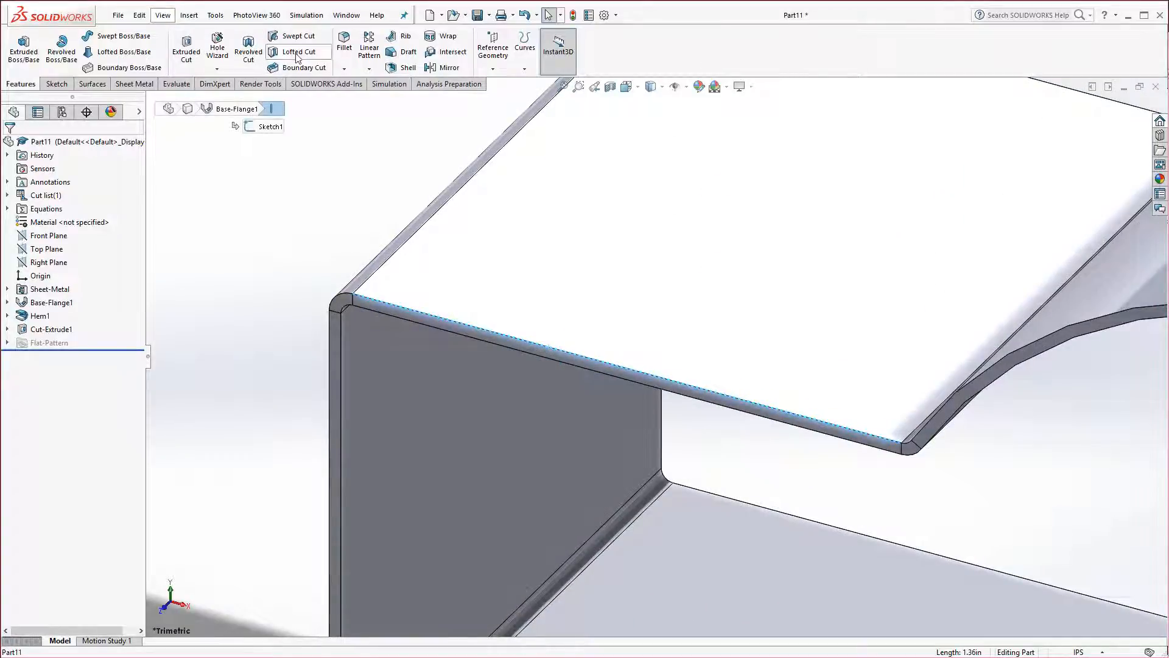
pyautogui.click(133, 84)
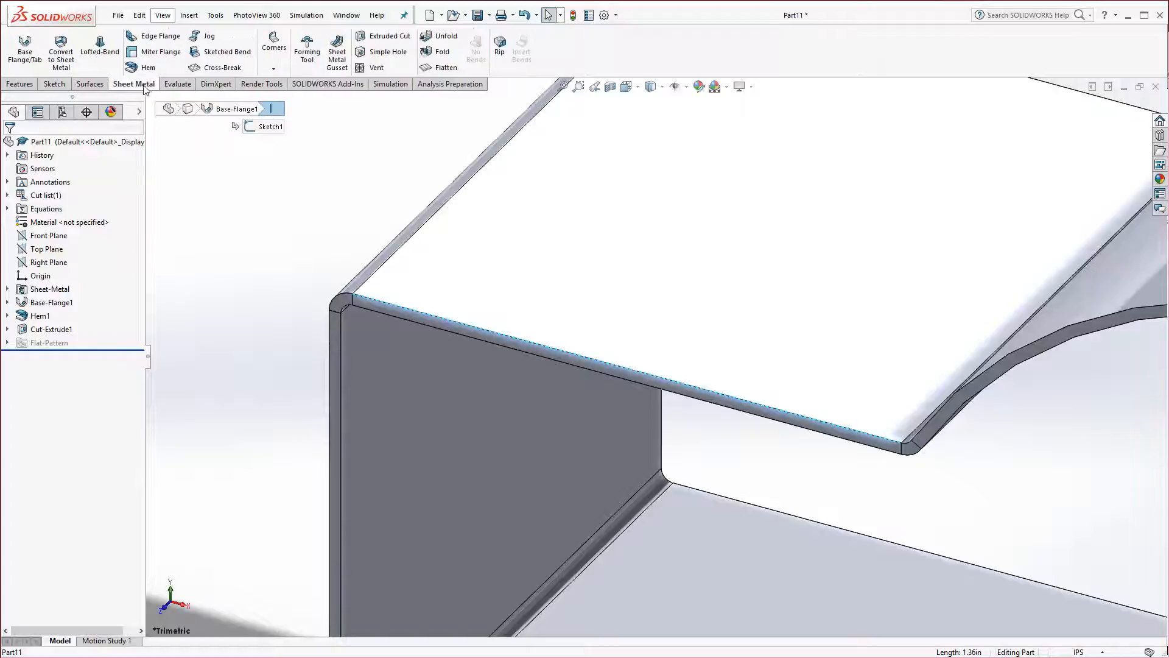
pyautogui.click(154, 36)
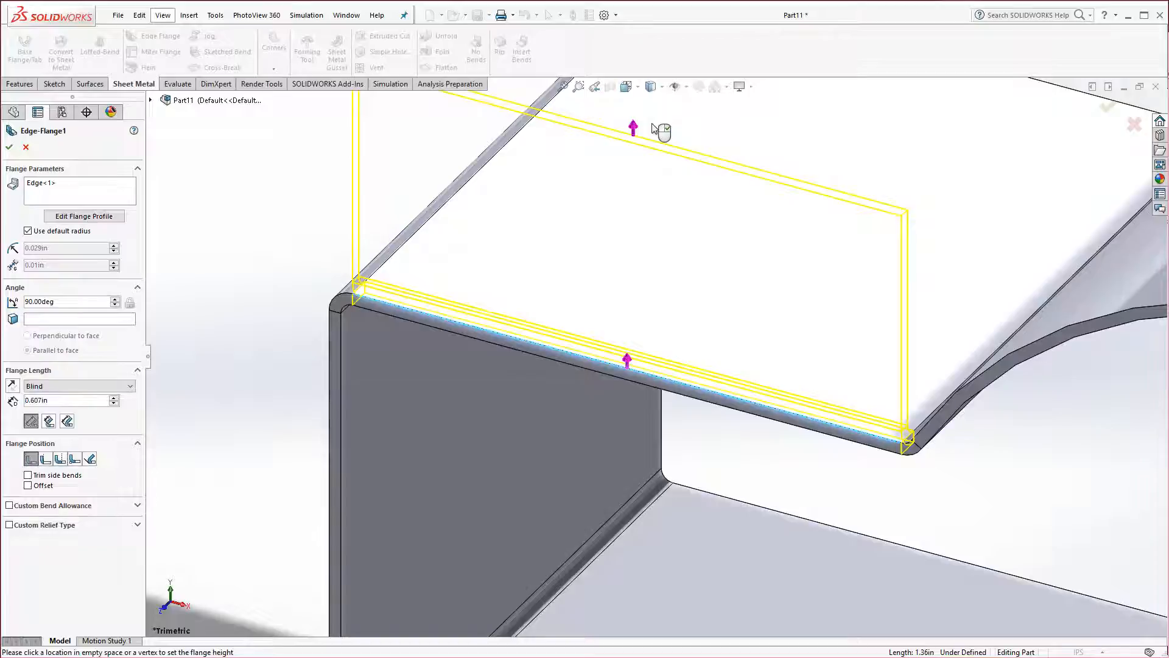
pyautogui.click(652, 128)
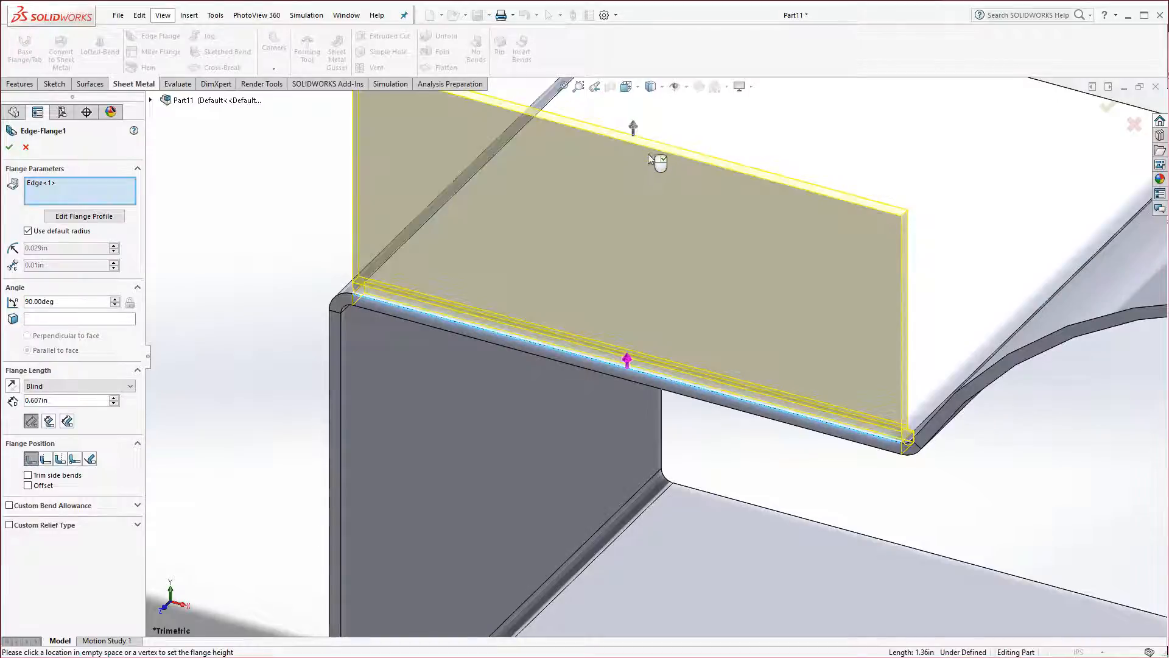
# Edit the flange profile and move both vertical sides inward, leaving a narrower rectangle near the middle of the edge.
pyautogui.click(84, 217)
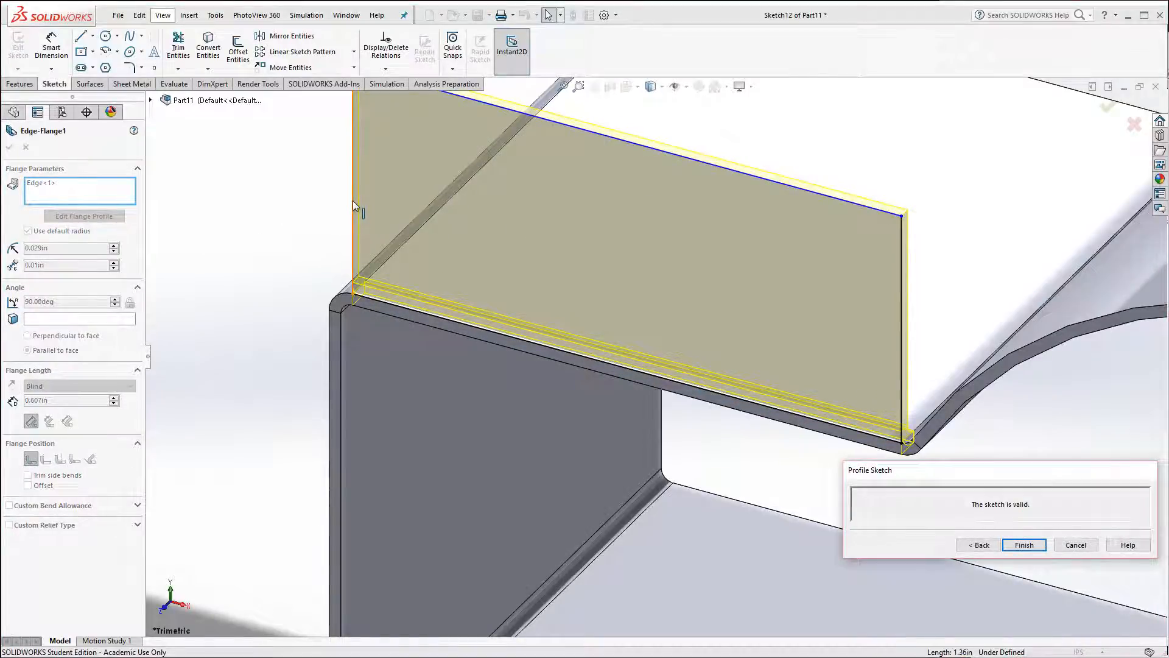
pyautogui.moveTo(353, 200); pyautogui.dragTo(529, 246)
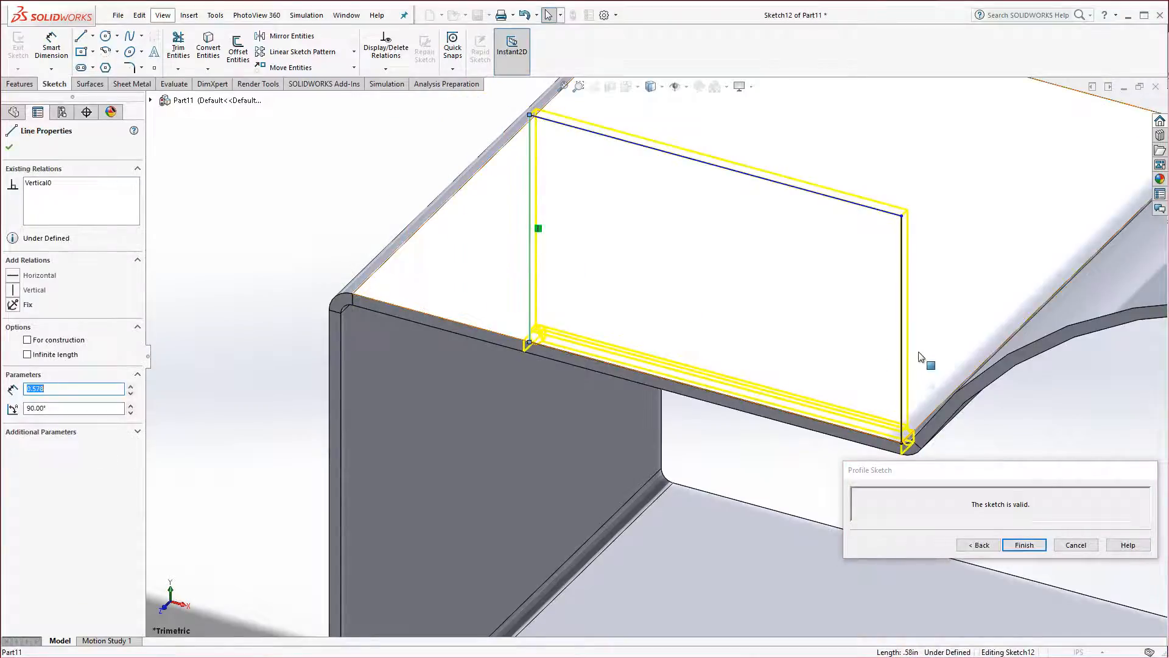
pyautogui.moveTo(901, 348); pyautogui.dragTo(721, 334)
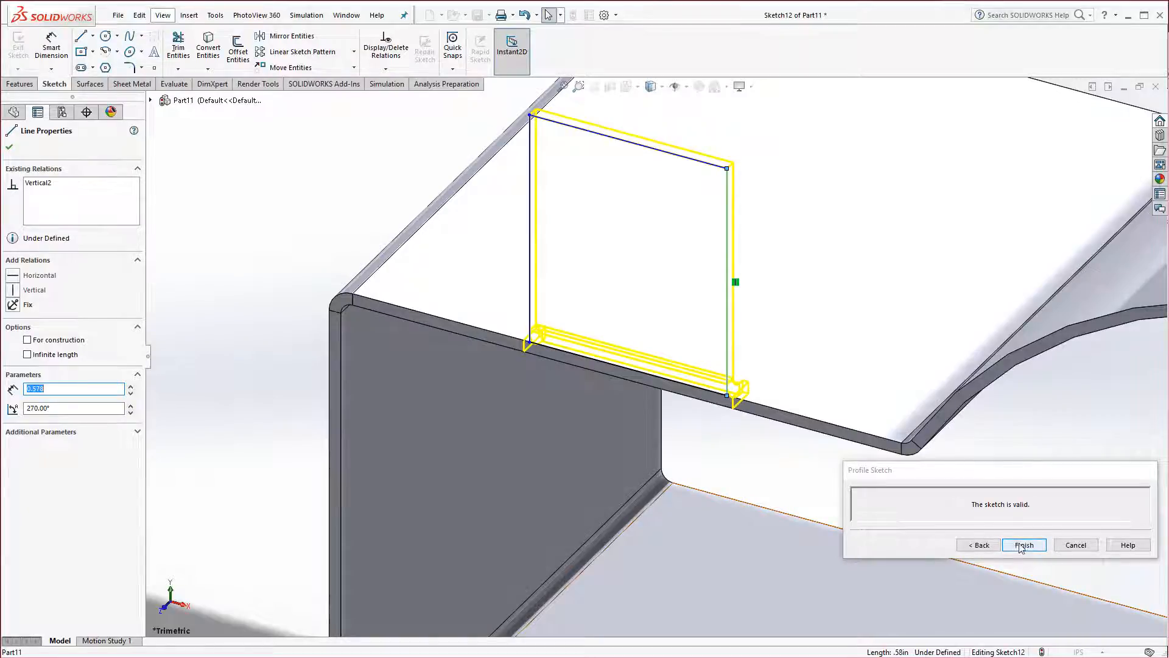
# Draw a construction diagonal between opposite corners of the edge flange's rectangular profile.
pyautogui.click(92, 35)
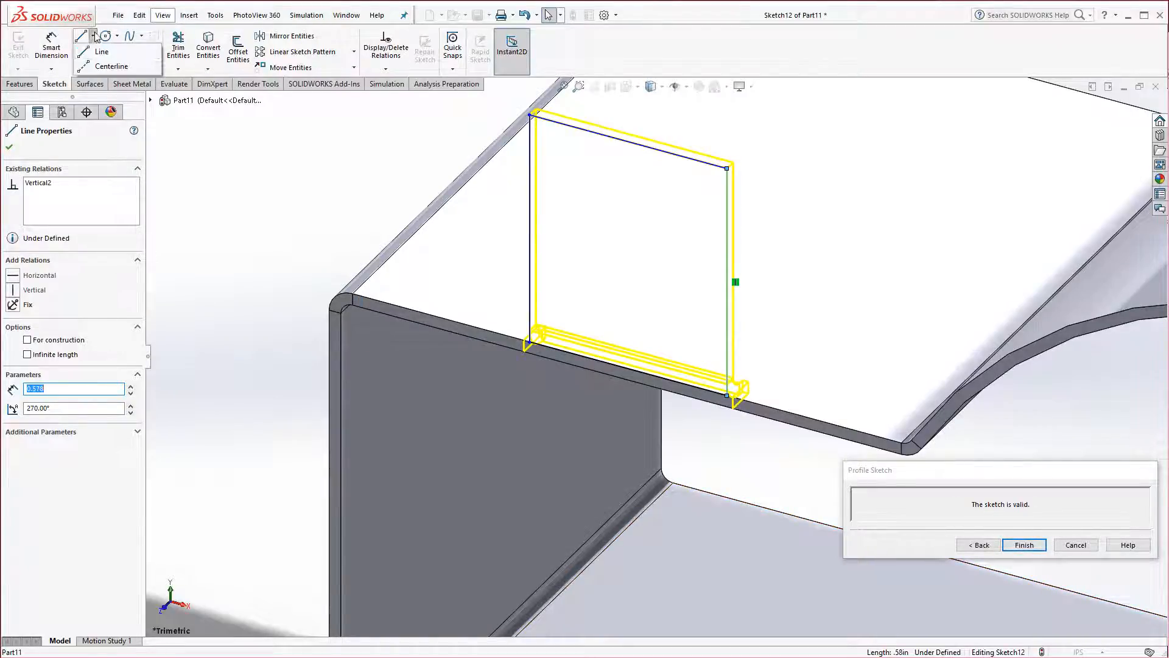
pyautogui.click(100, 53)
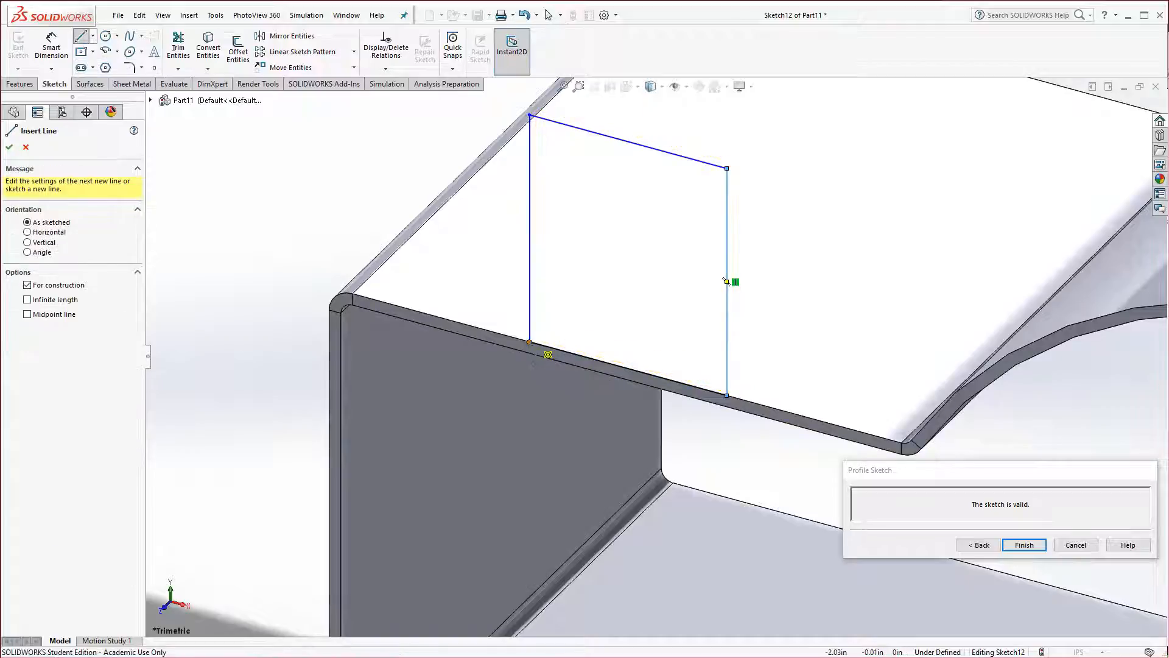
pyautogui.click(529, 342)
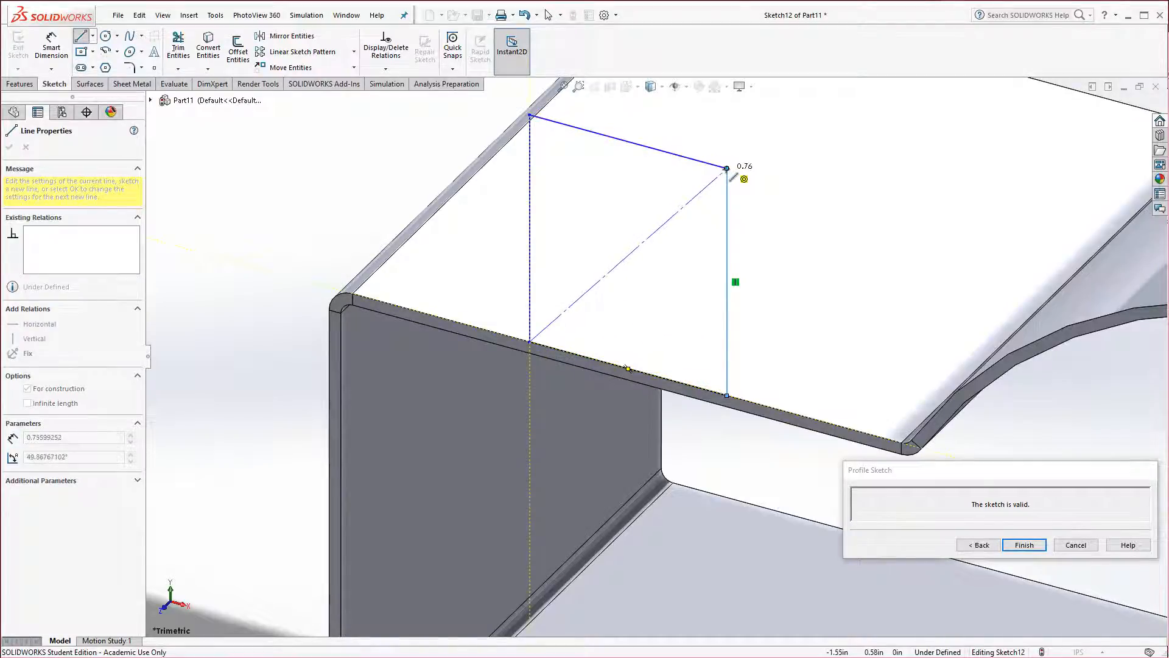
pyautogui.click(726, 169)
# Draw a circle centred on the diagonal's midpoint, dimension its diameter at 0.25 in and finish the edge flange.
pyautogui.click(106, 37)
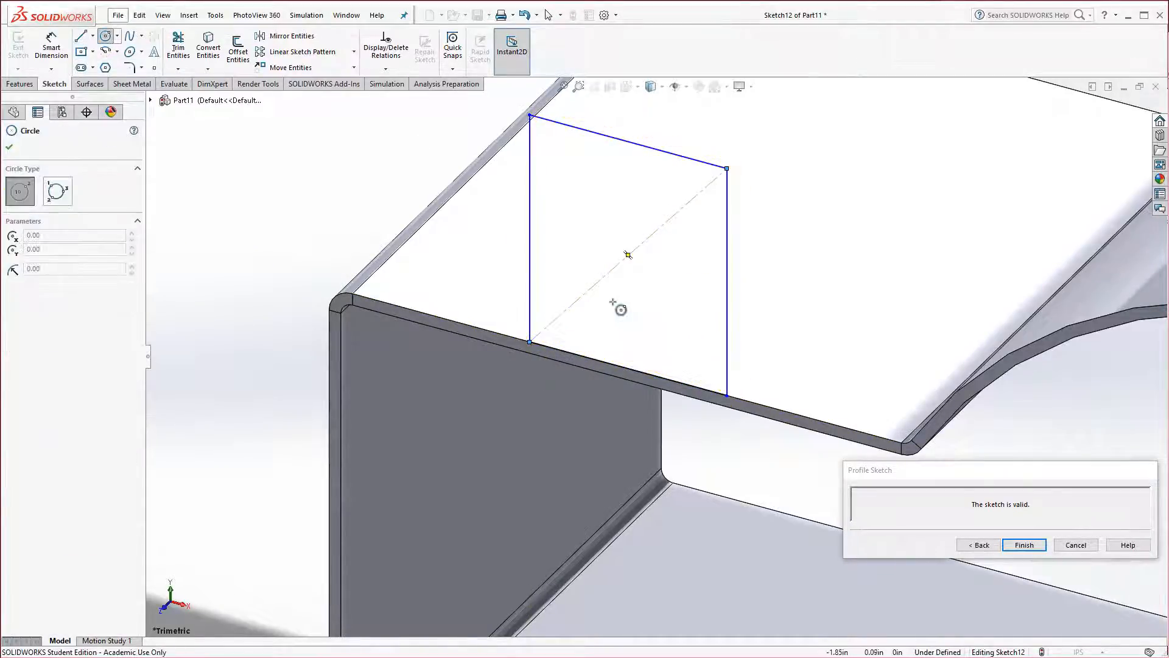
pyautogui.click(628, 254)
pyautogui.click(657, 293)
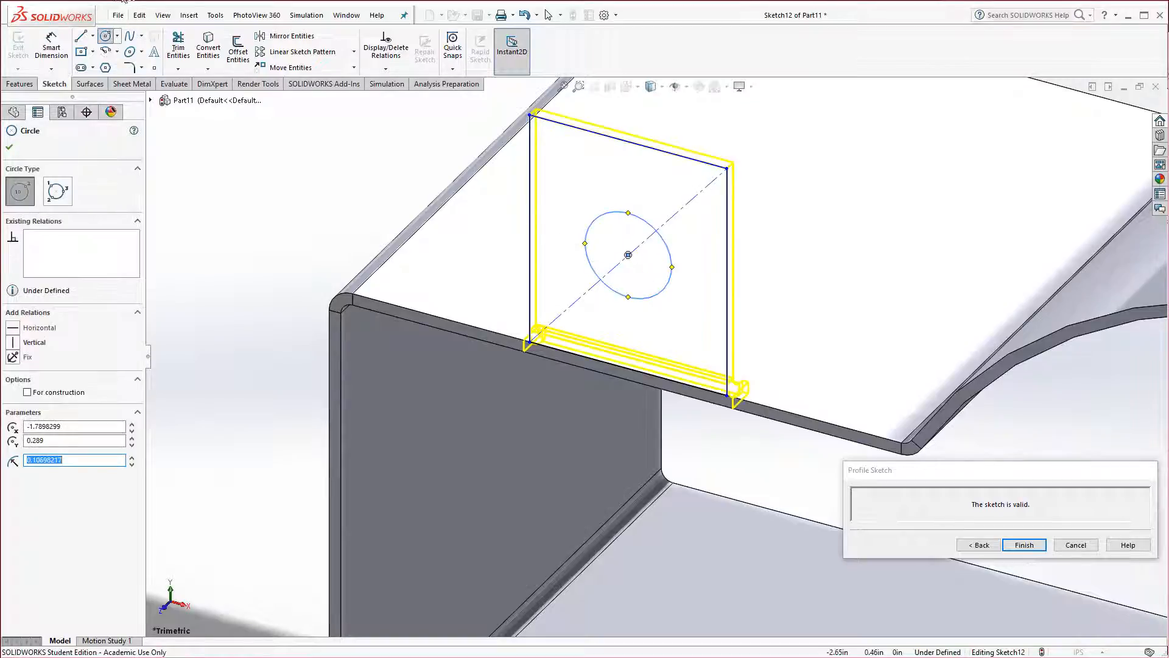
pyautogui.click(57, 37)
pyautogui.click(587, 263)
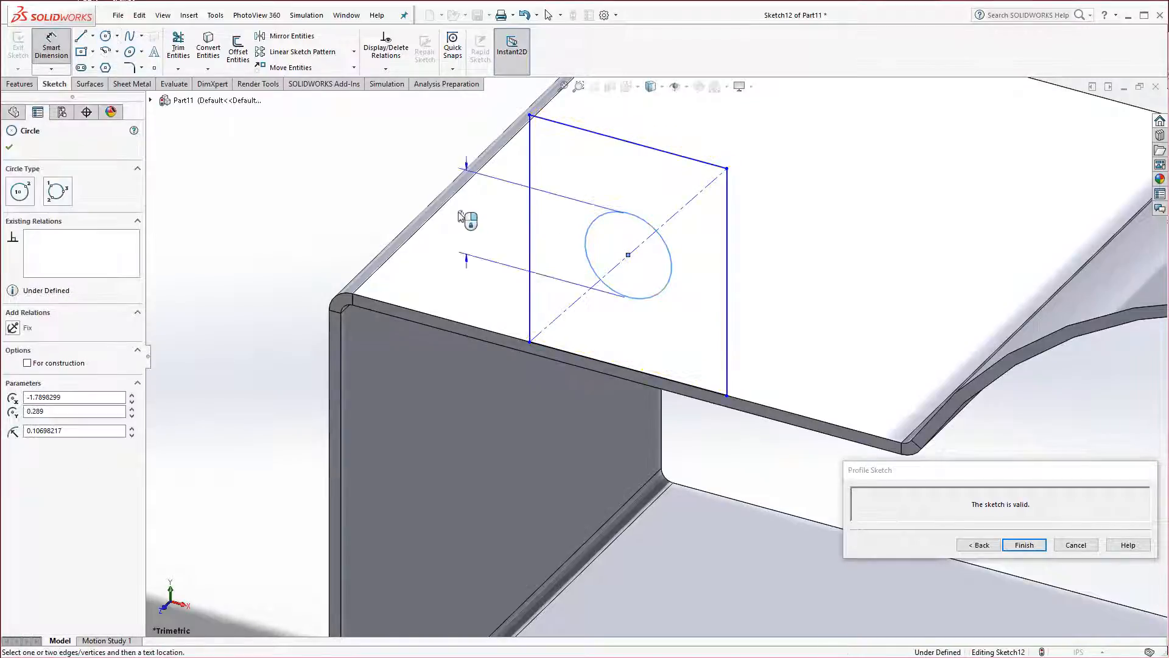
pyautogui.click(394, 124)
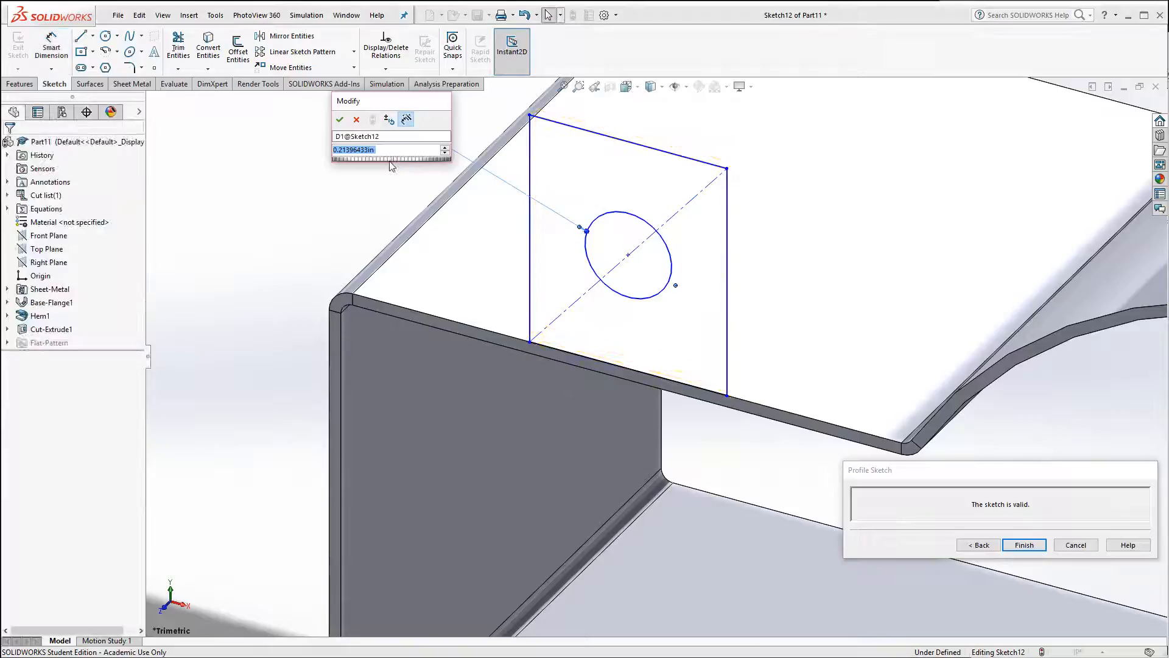
pyautogui.write('.25')
pyautogui.press('Return')
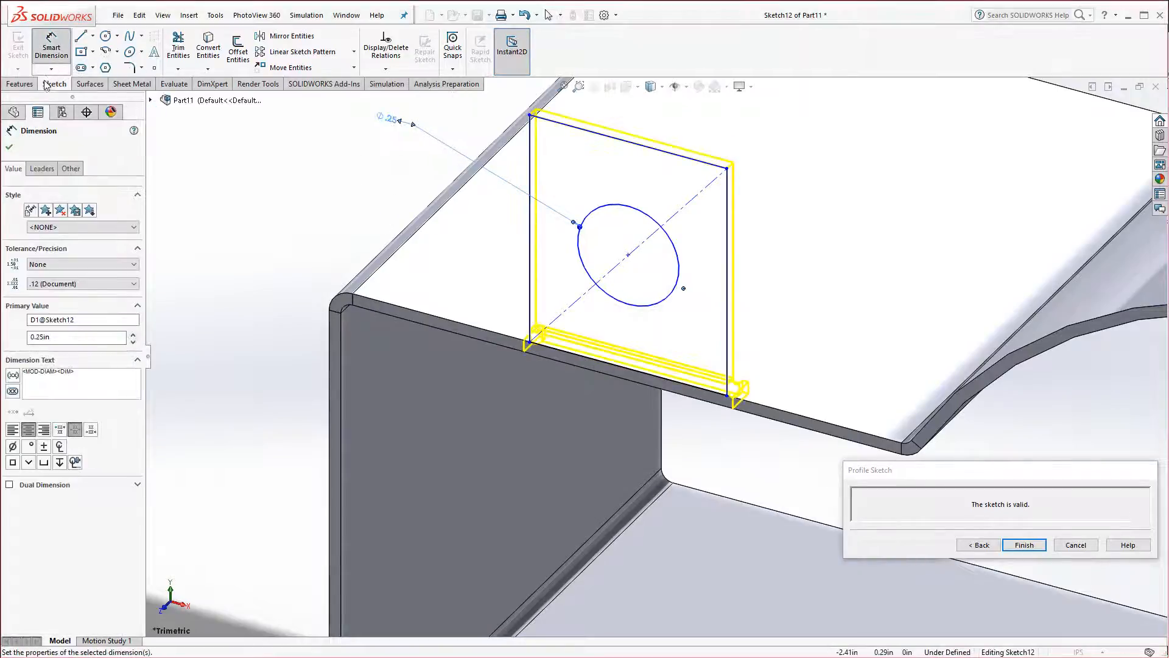
pyautogui.click(1023, 546)
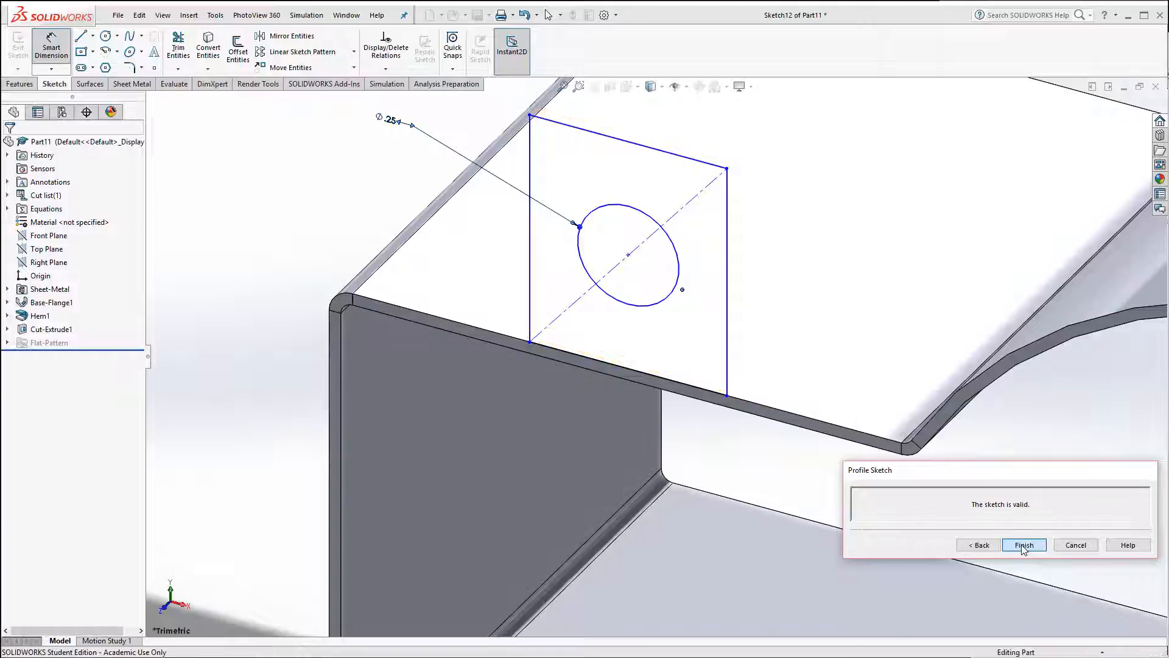
# Mirror the edge flange about the Top Plane onto the lower plate.
pyautogui.scroll(5, 297, 390)
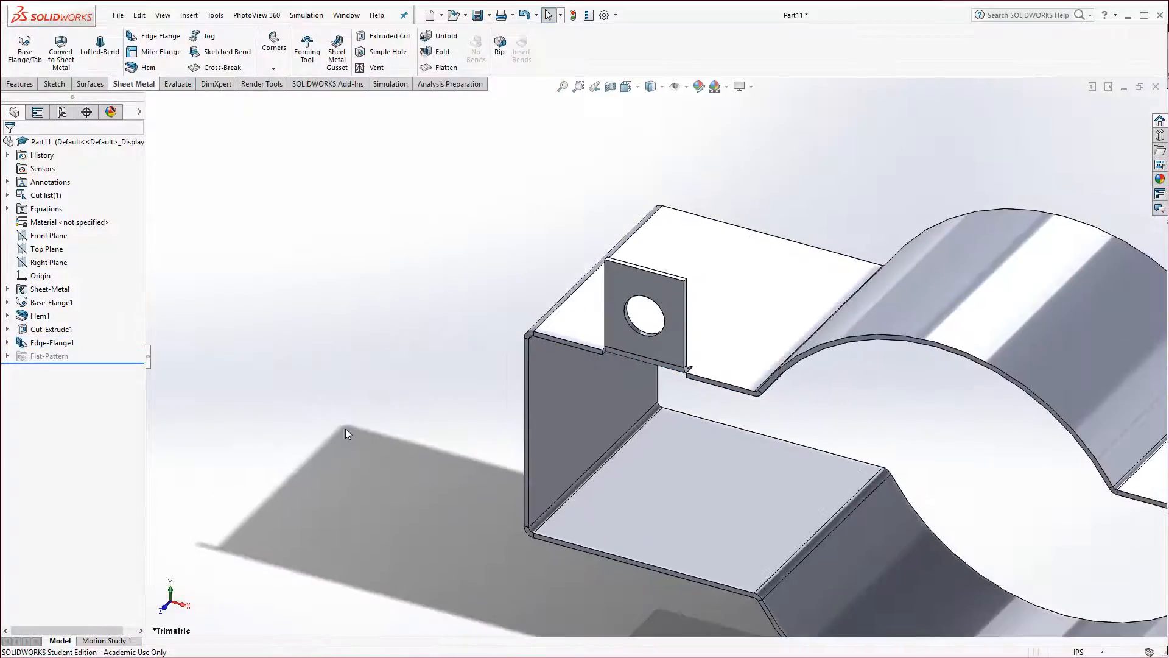
pyautogui.scroll(-2, 636, 548)
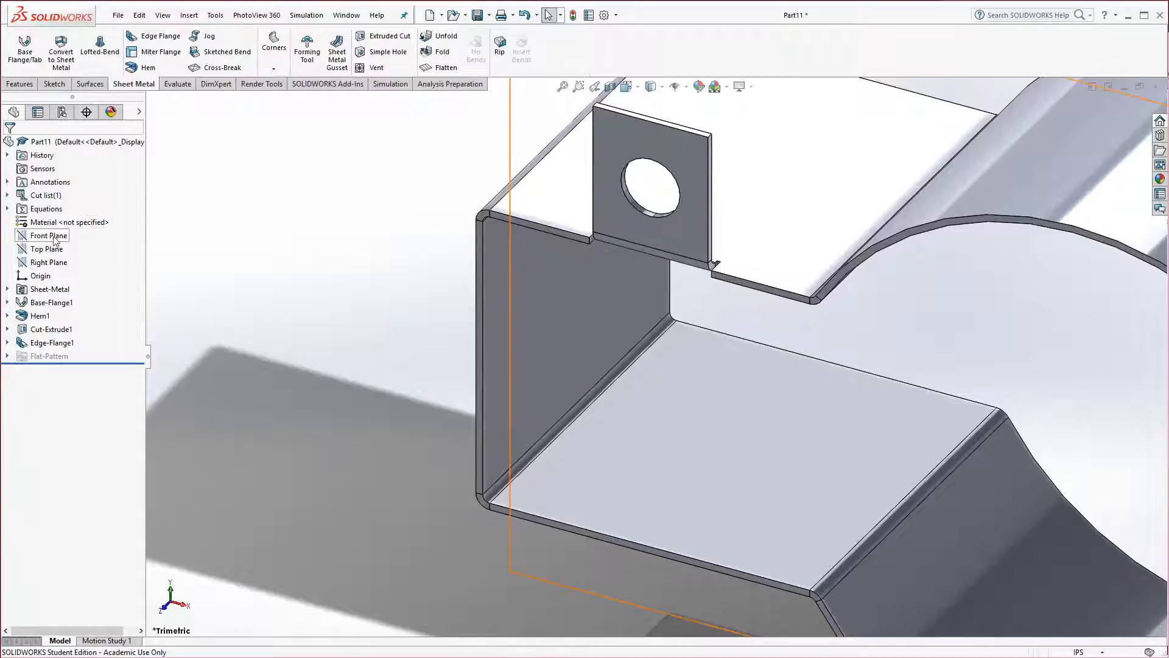
pyautogui.click(50, 252)
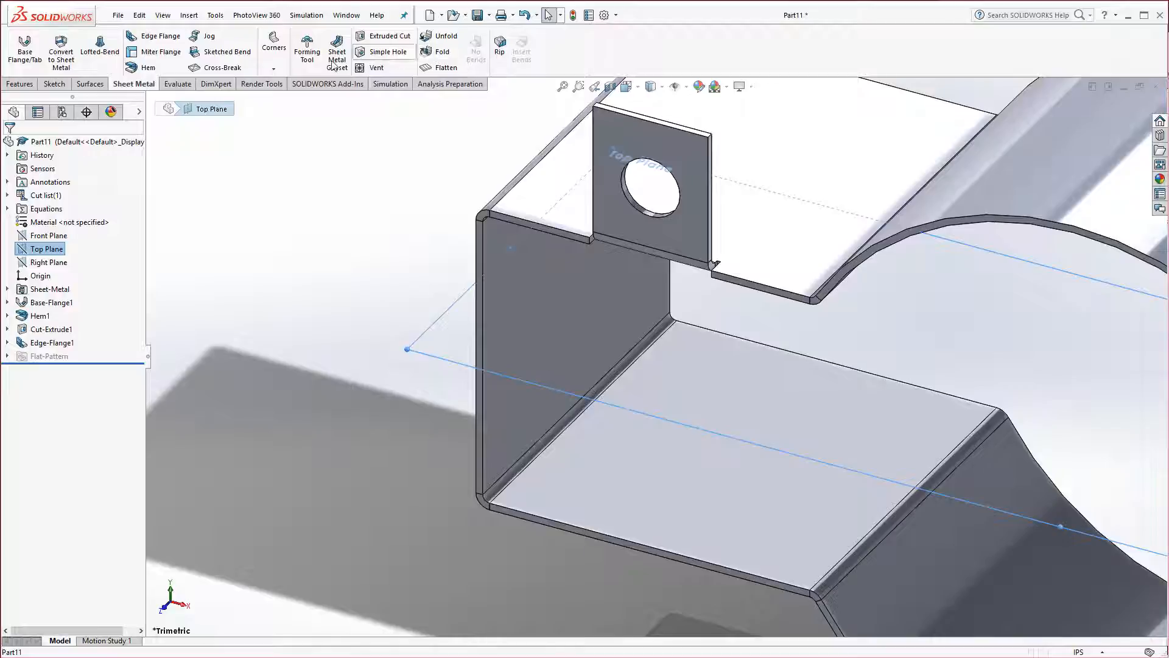
pyautogui.click(21, 84)
pyautogui.click(444, 67)
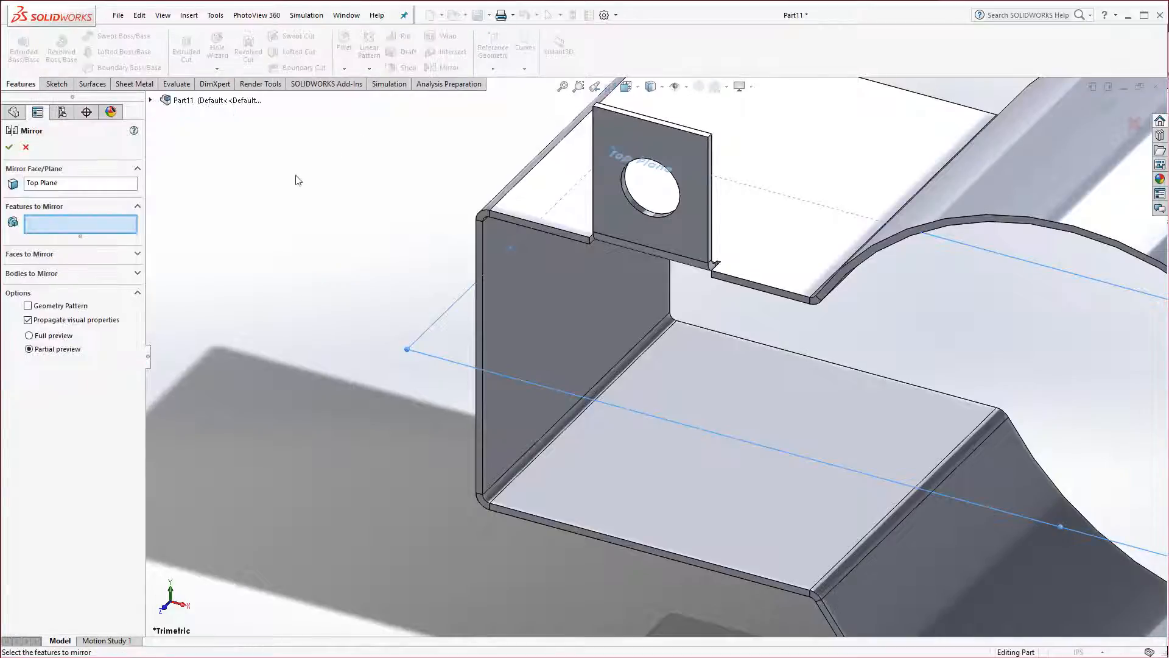
pyautogui.click(618, 207)
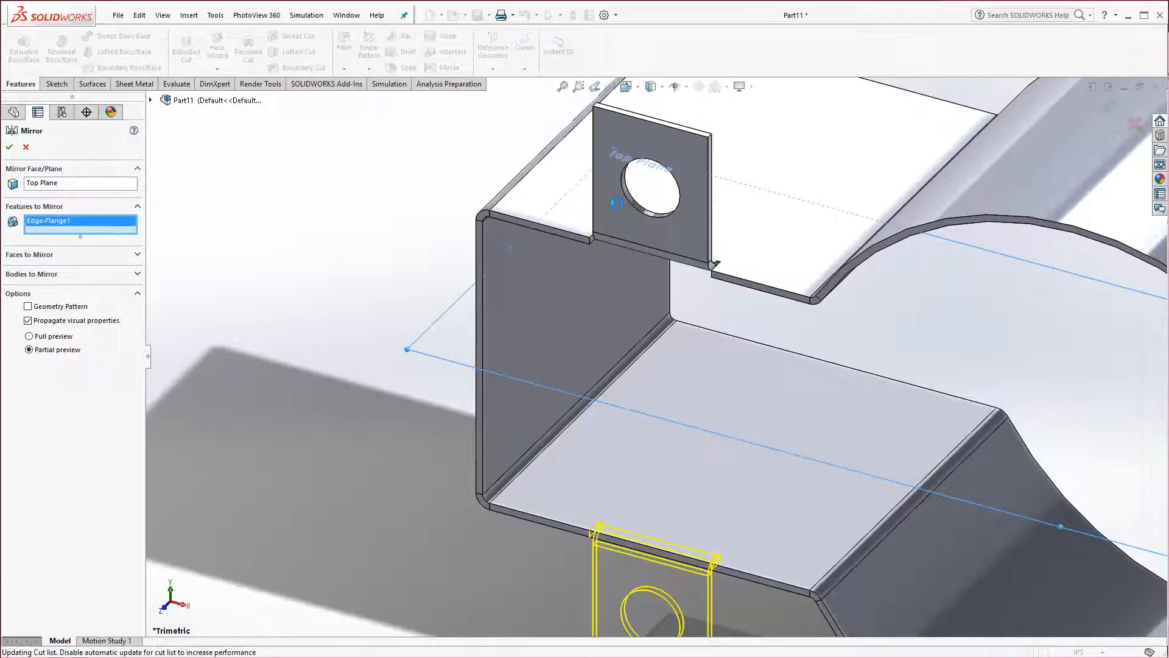
pyautogui.press('Return')
pyautogui.press('f')
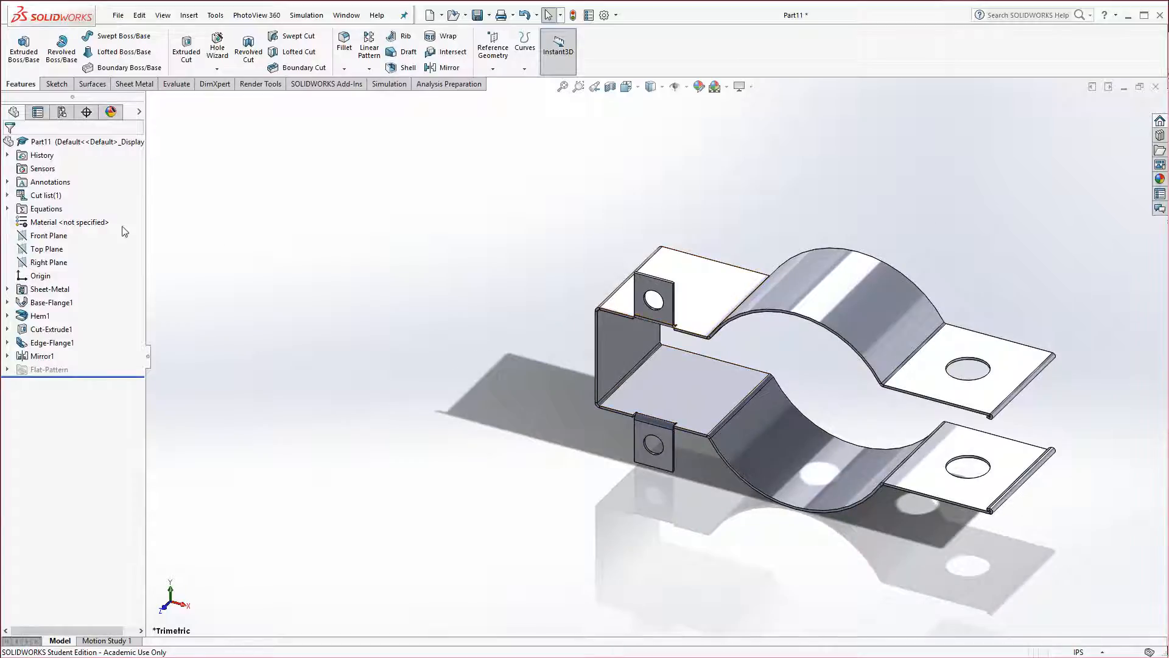
# On the Top Plane, sketch a horizontal centerpoint straight slot about 2.6 in between arc centres and 0.3 in wide, centred about 0.33 in above the origin.
pyautogui.click(48, 249)
pyautogui.click(56, 234)
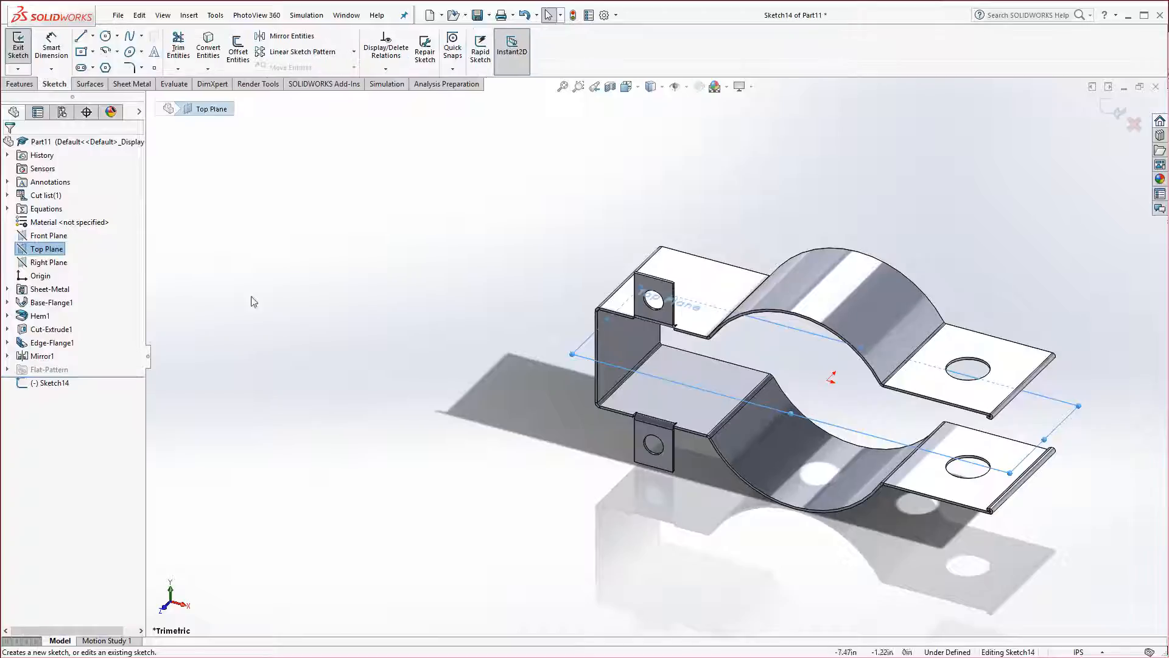
pyautogui.press('space')
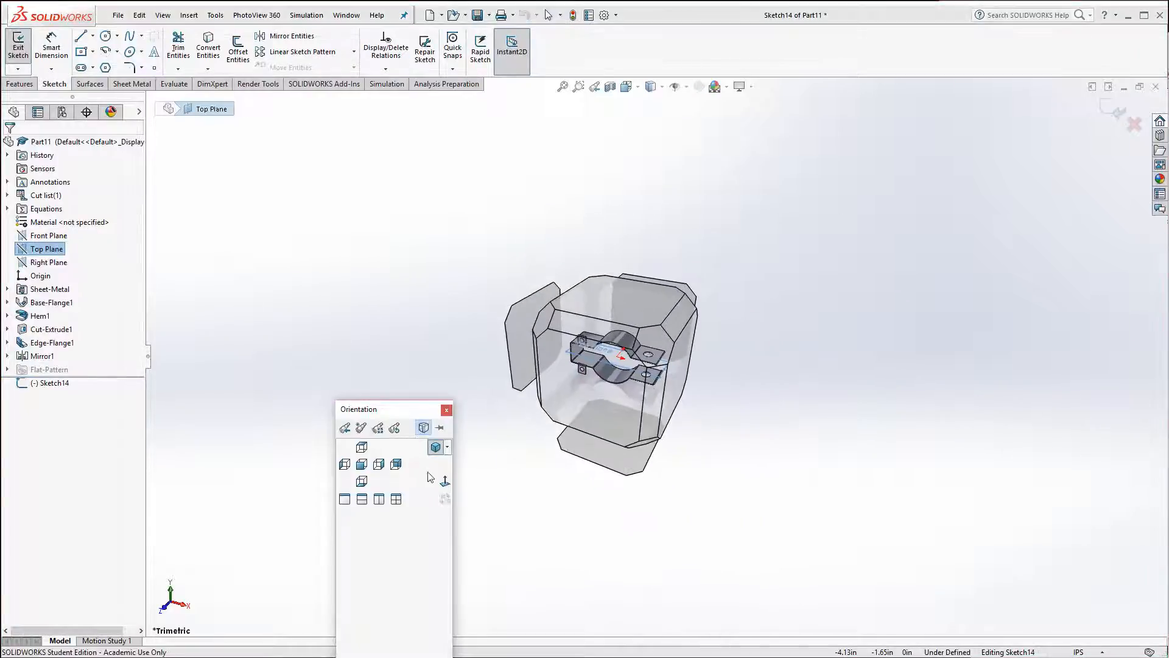
pyautogui.click(445, 482)
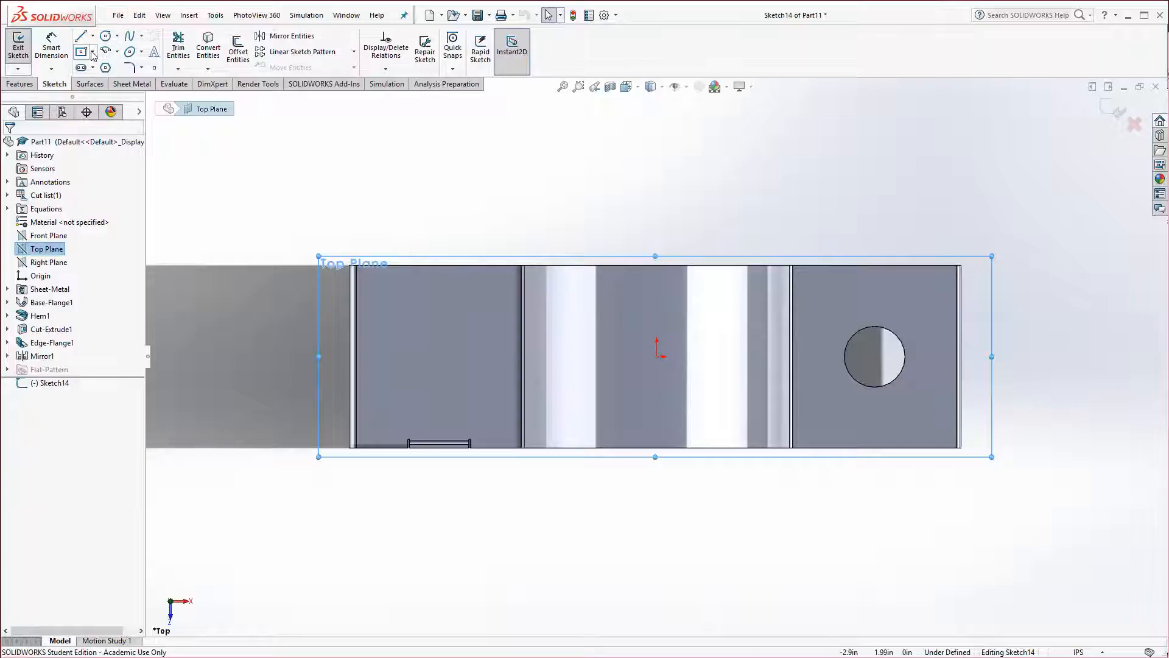
pyautogui.click(93, 68)
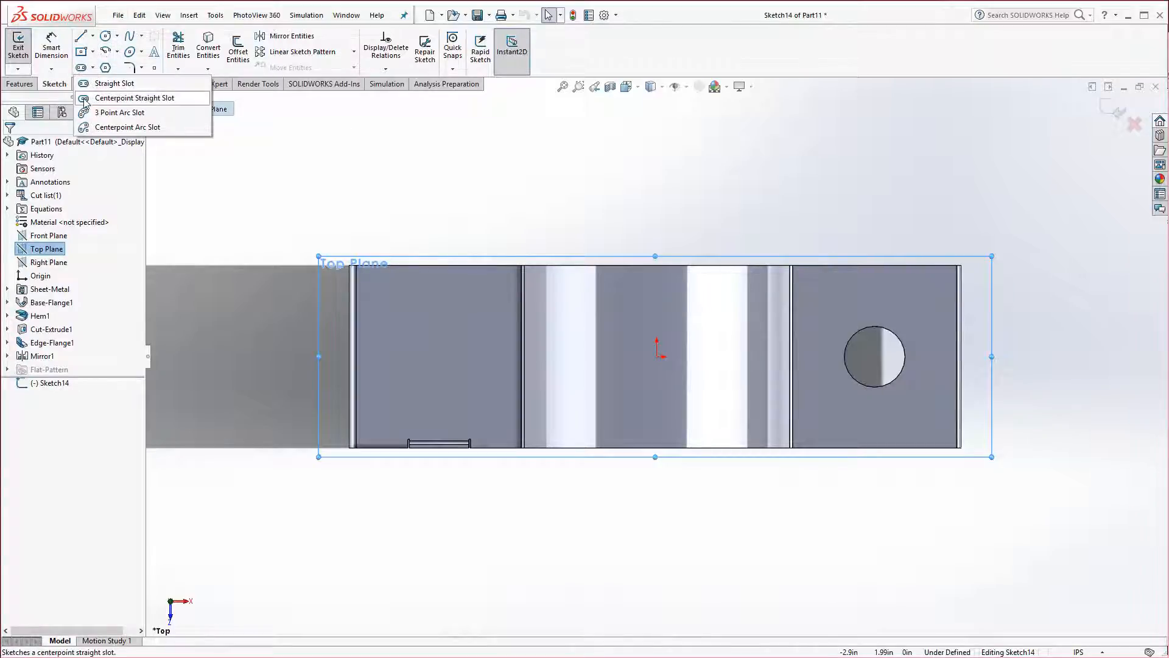
pyautogui.click(122, 98)
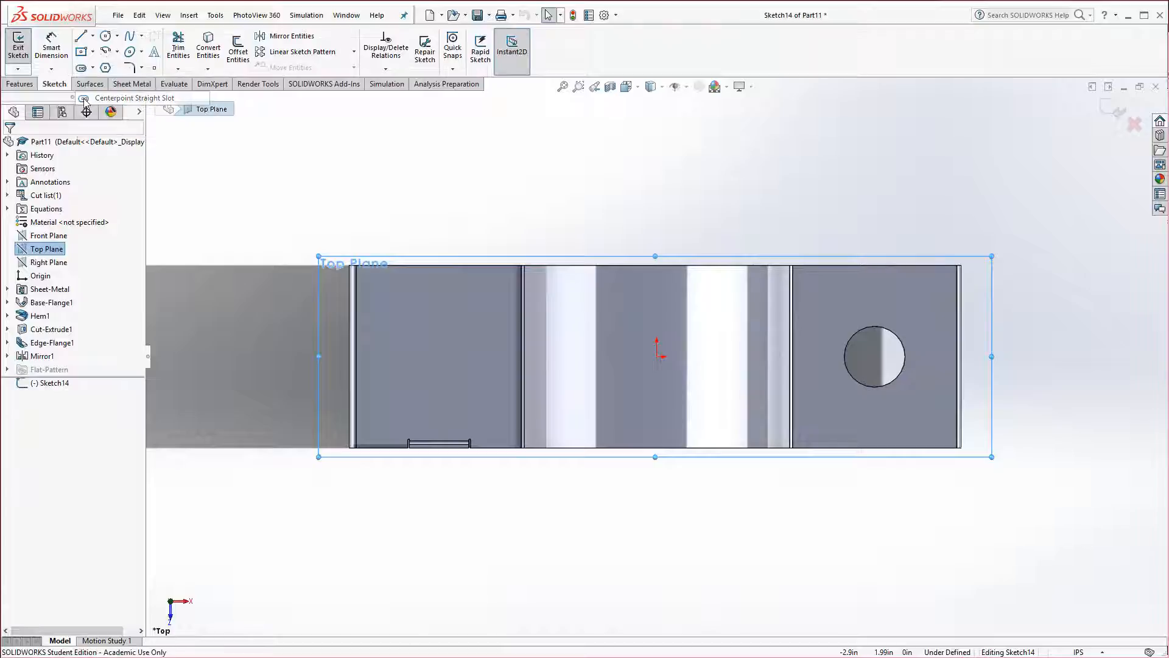
pyautogui.click(657, 316)
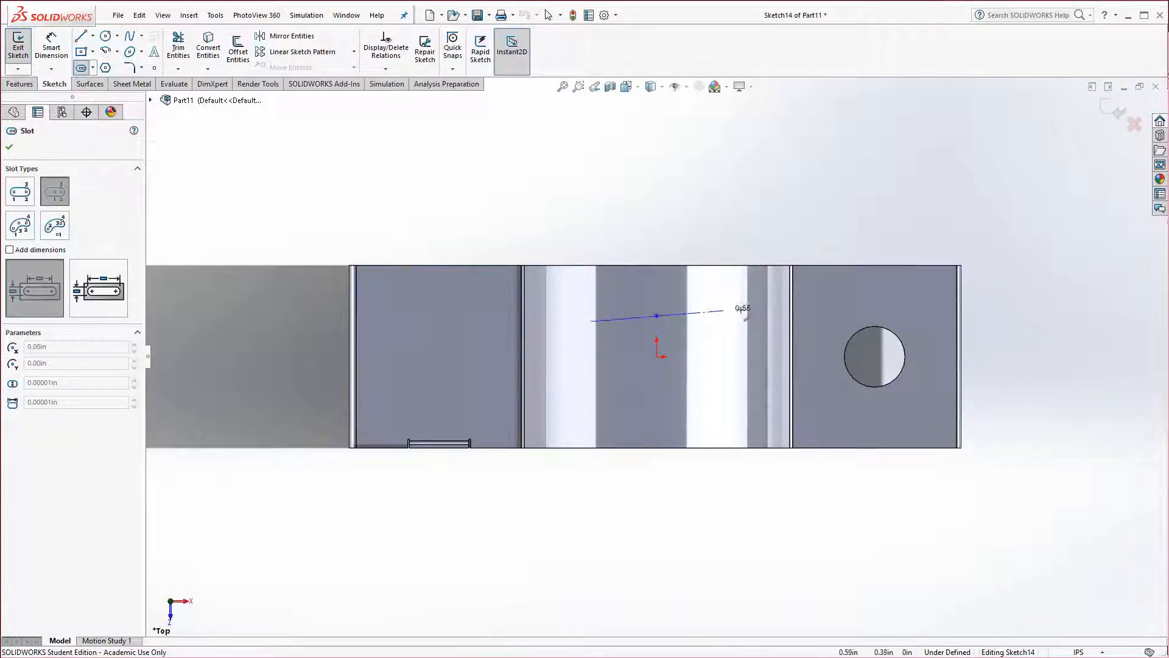
pyautogui.click(814, 316)
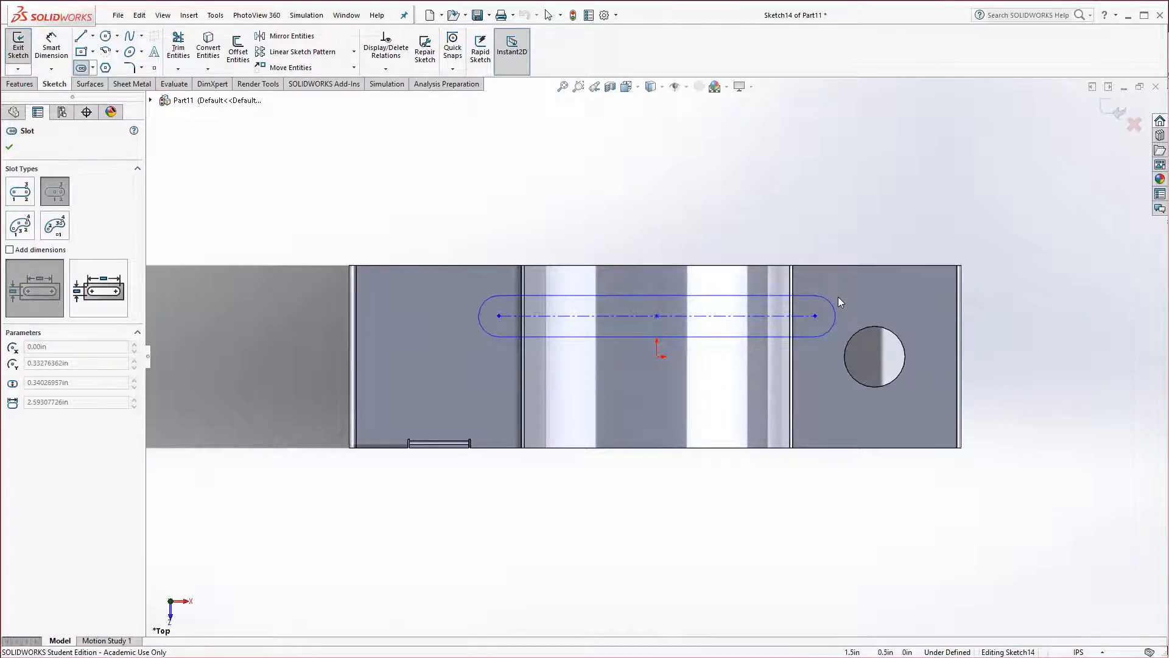
pyautogui.click(840, 300)
pyautogui.press('Escape')
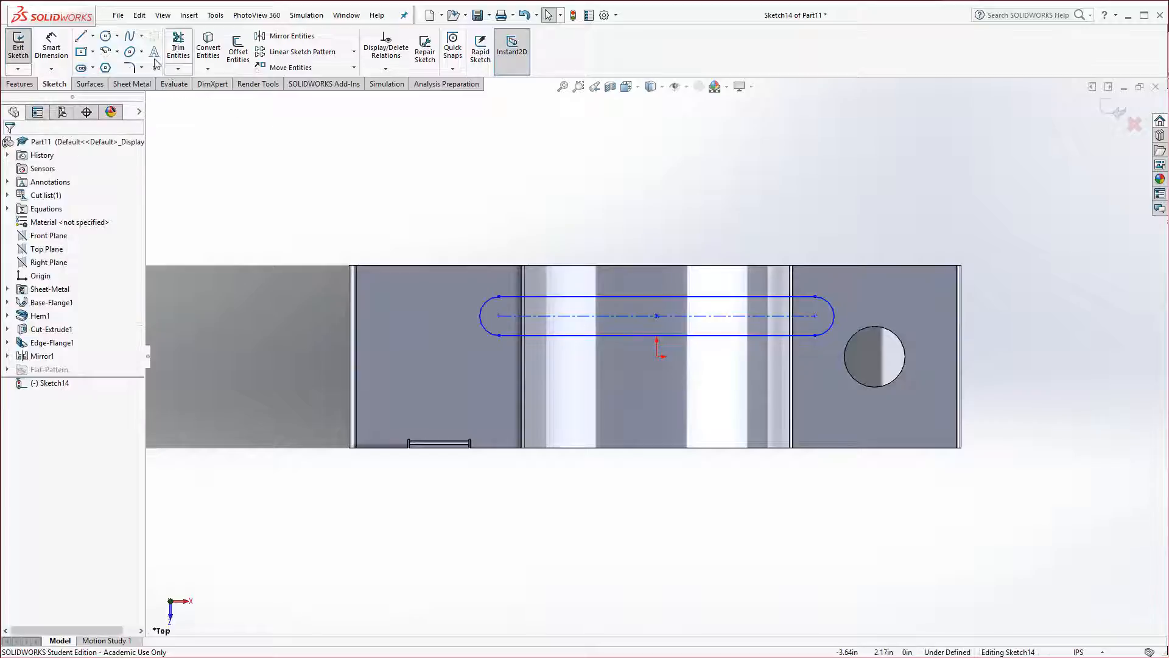
# Draw a horizontal centreline about 3.01 in long from the origin past the clamp's closed end.
pyautogui.click(93, 36)
pyautogui.click(110, 68)
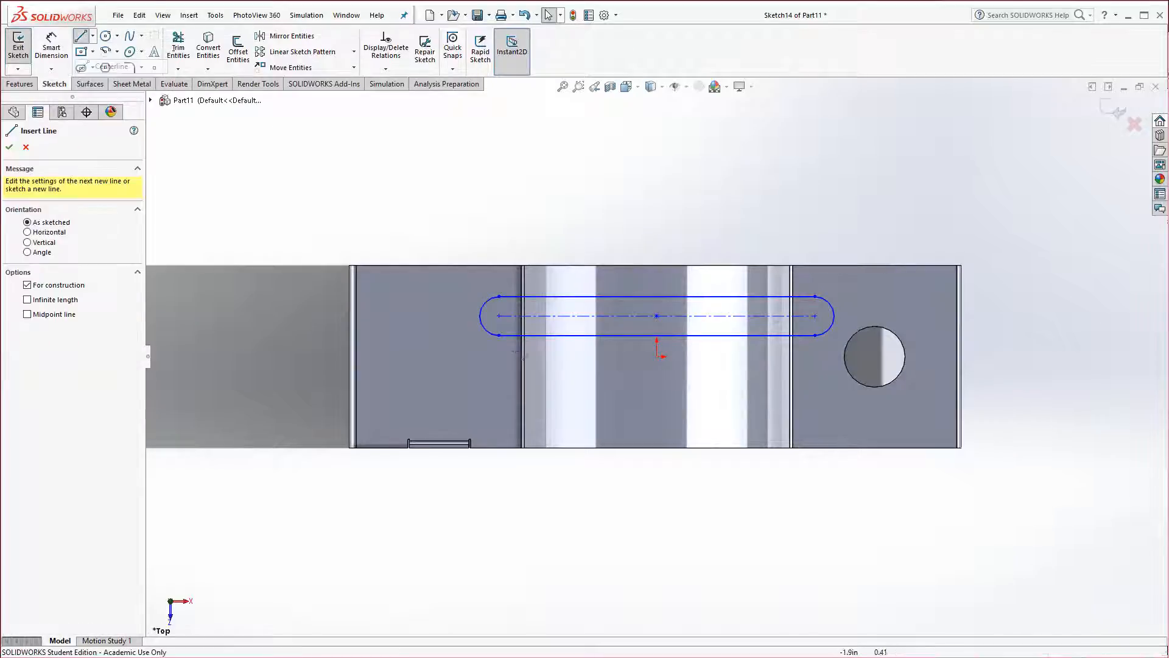
pyautogui.click(657, 356)
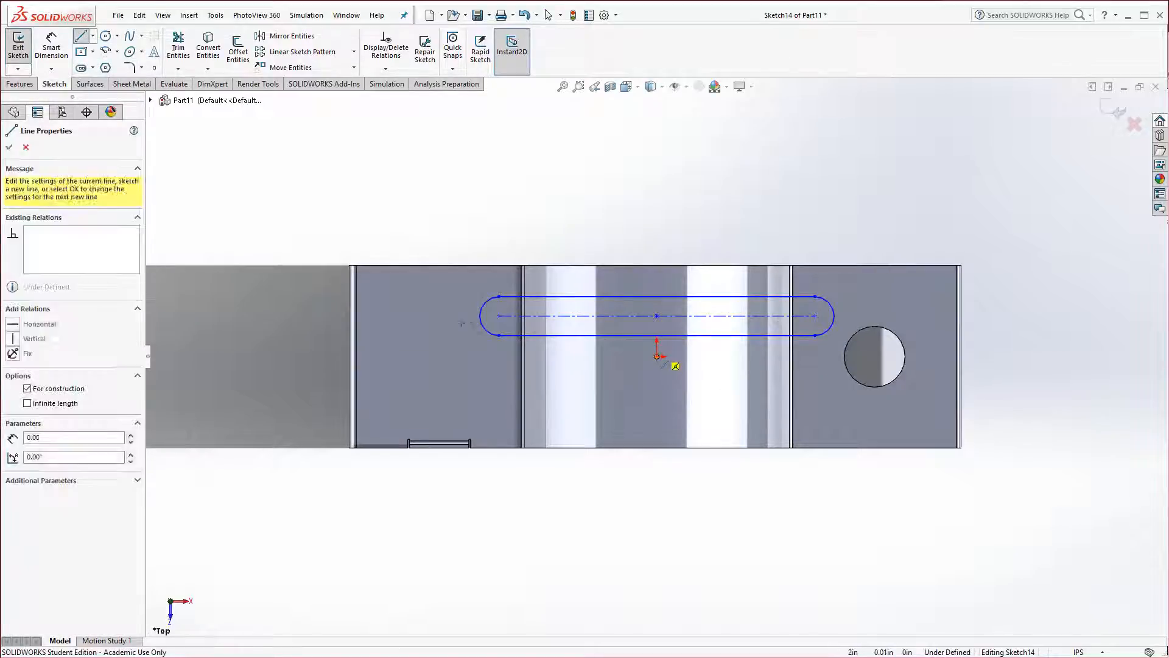
pyautogui.click(291, 357)
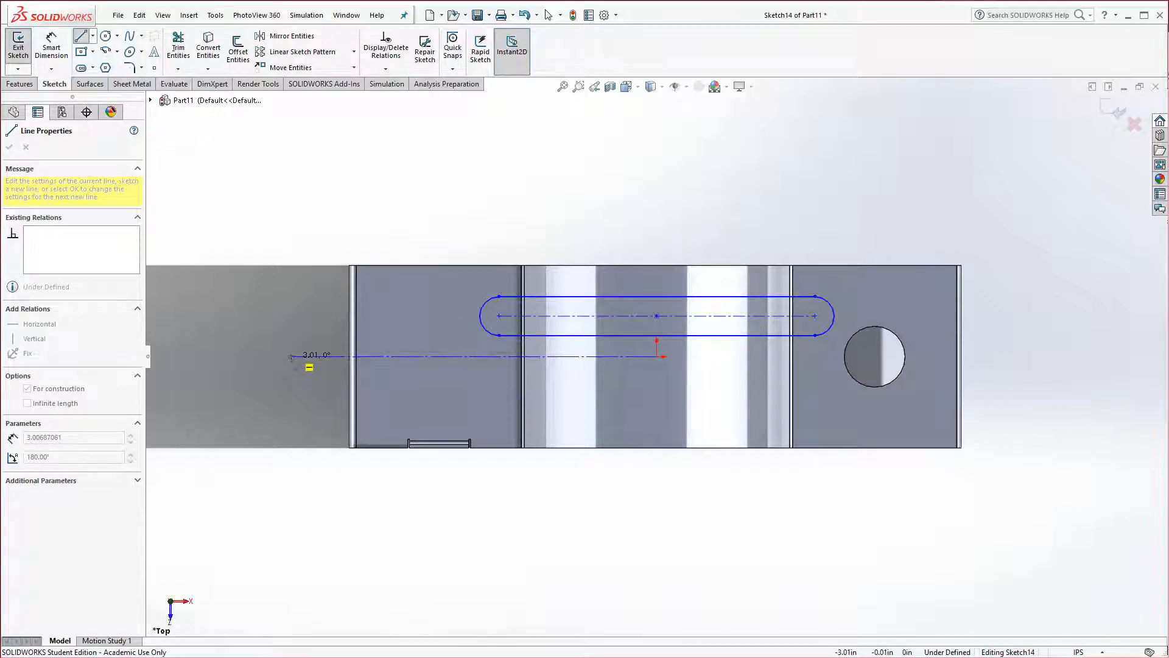
pyautogui.press('Escape')
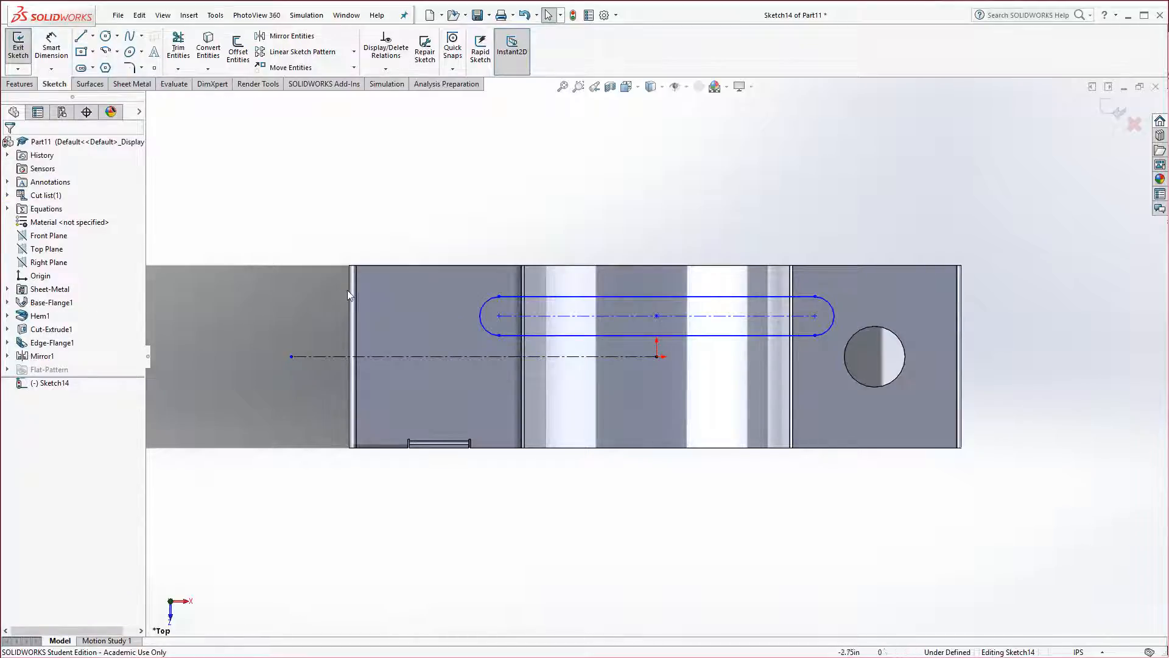
pyautogui.moveTo(202, 226); pyautogui.dragTo(884, 427)
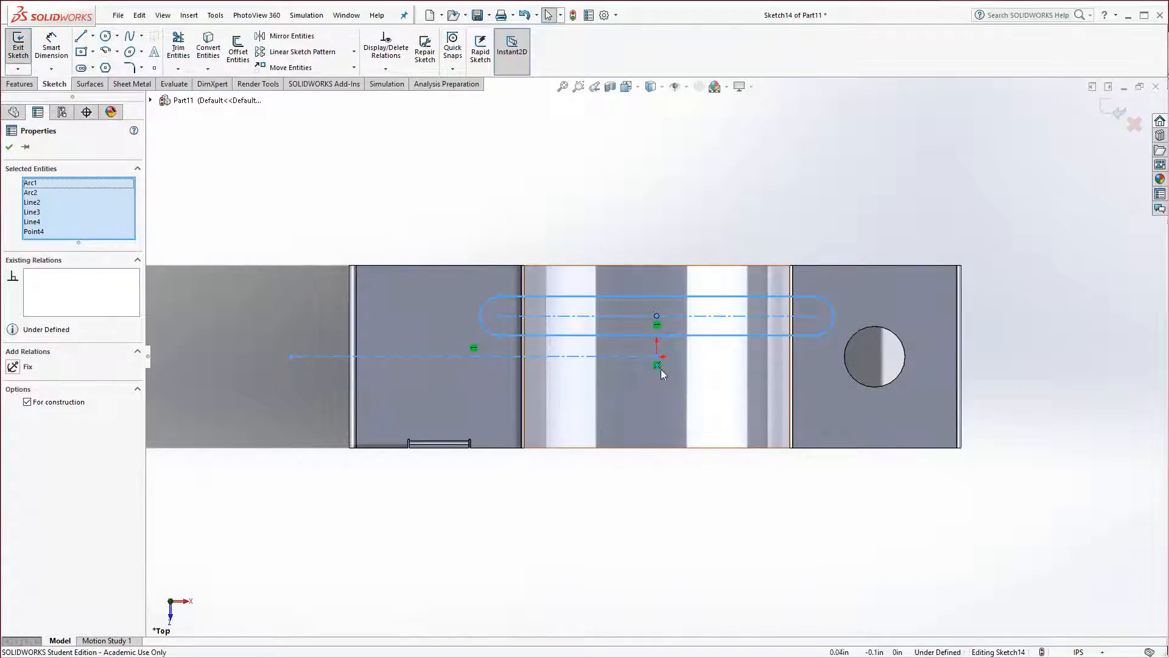
pyautogui.click(428, 209)
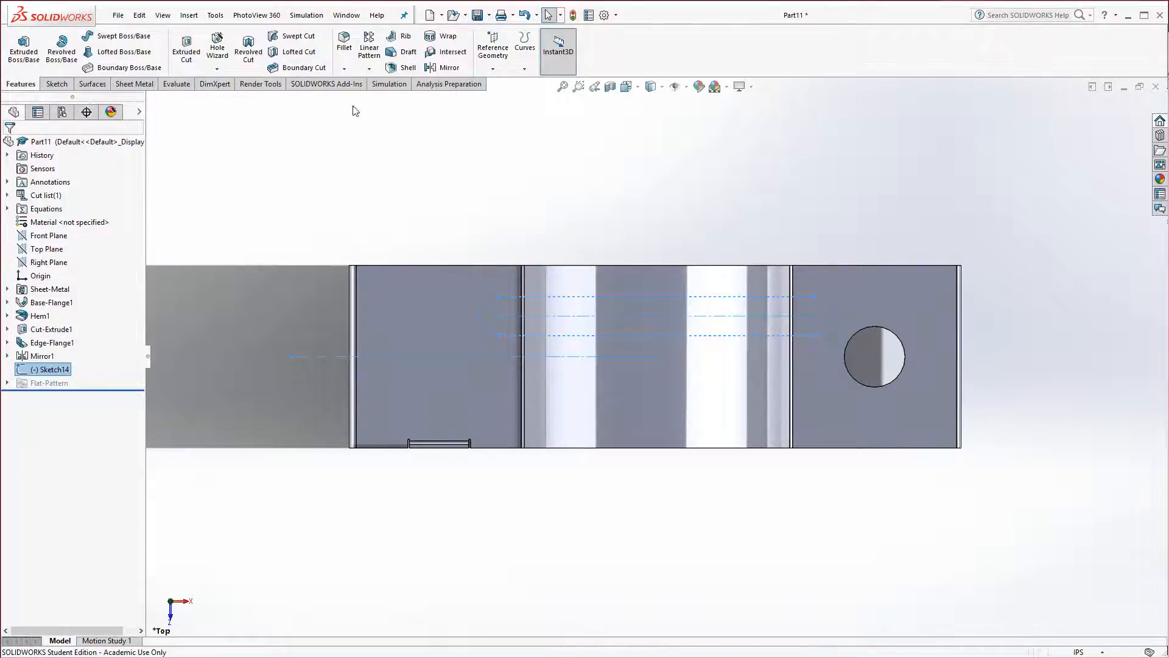
pyautogui.click(444, 67)
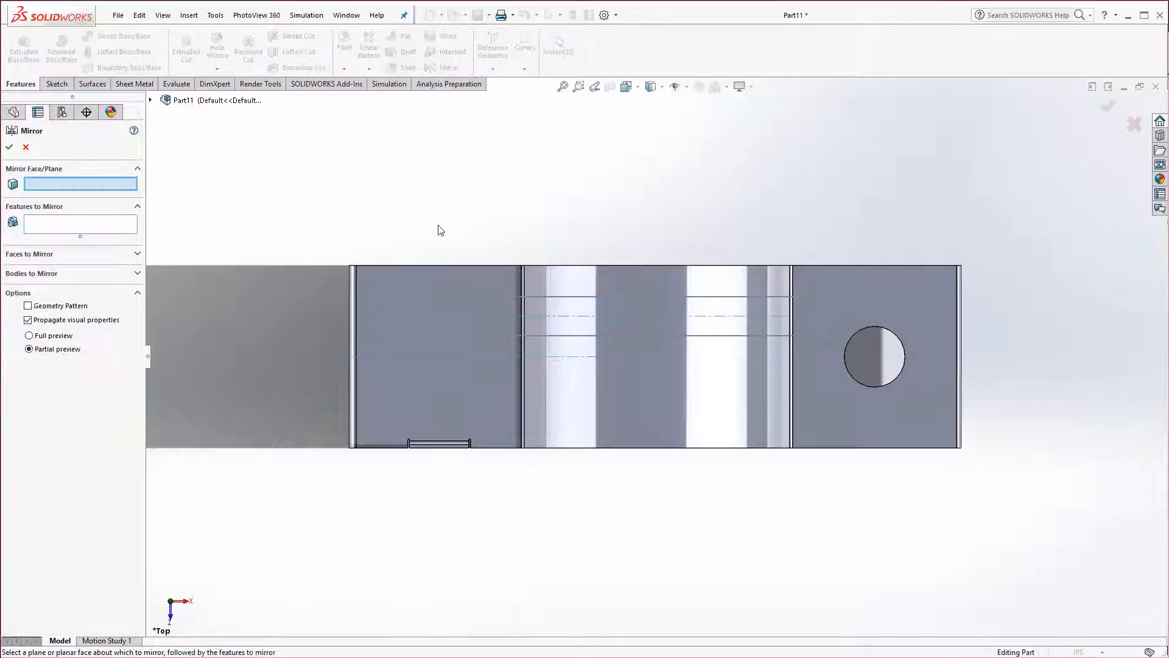
pyautogui.click(26, 147)
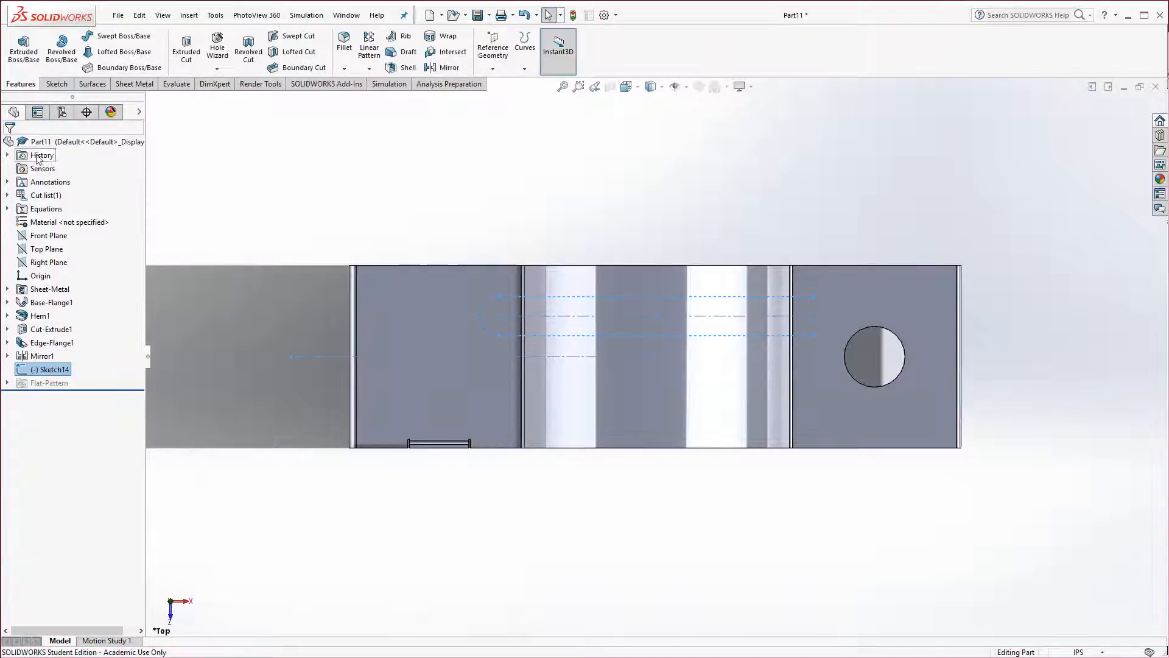
pyautogui.doubleClick(553, 297)
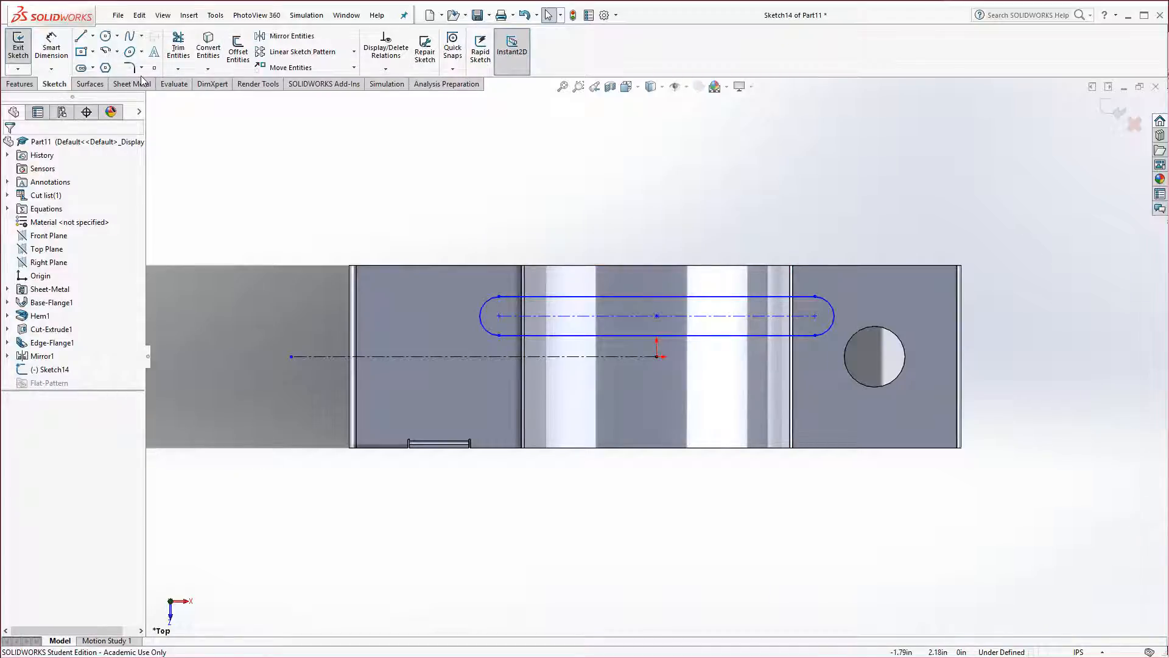
# Mirror the straight slot about the horizontal centreline to create a second slot in the sketch.
pyautogui.click(285, 36)
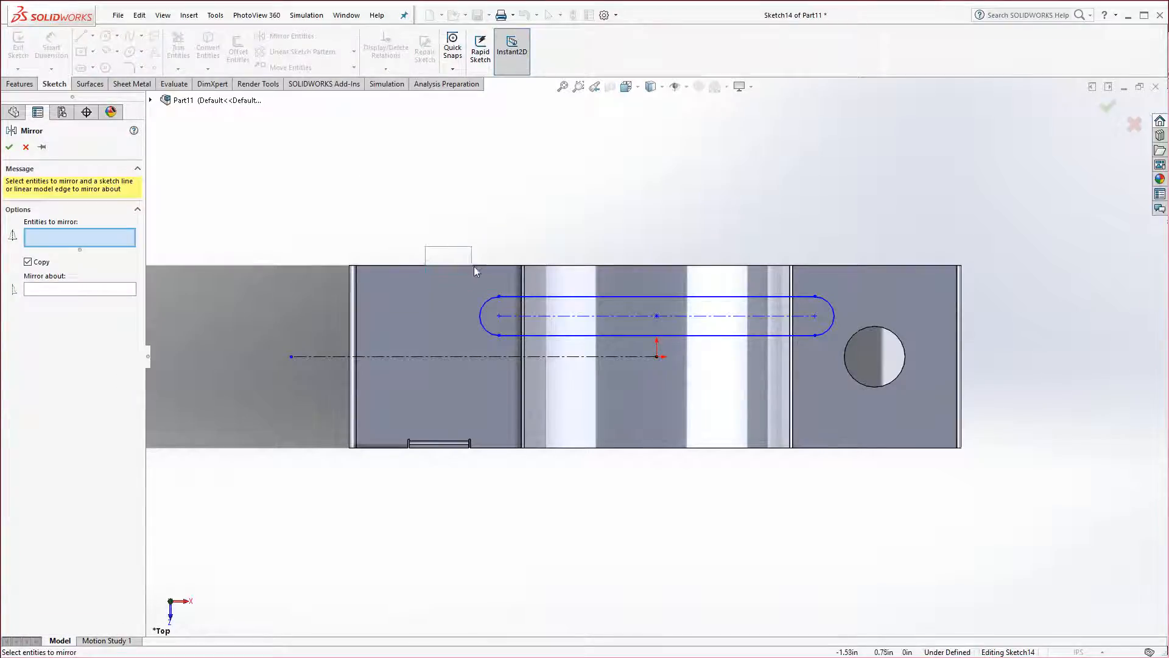
pyautogui.moveTo(475, 270); pyautogui.dragTo(855, 356)
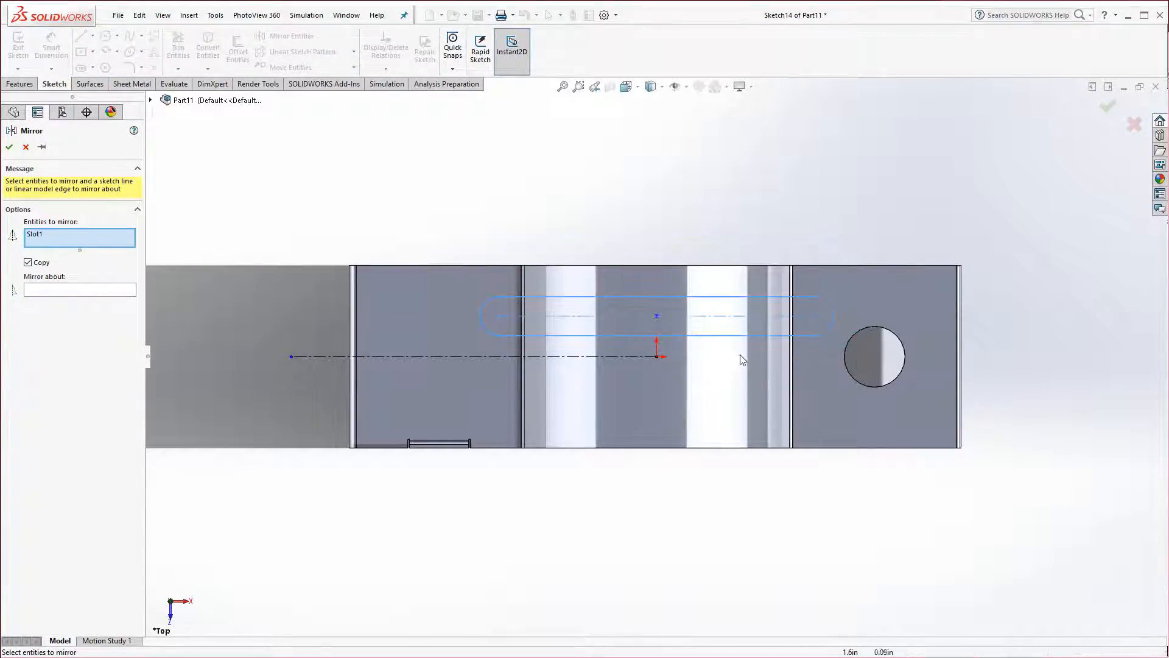
pyautogui.click(35, 291)
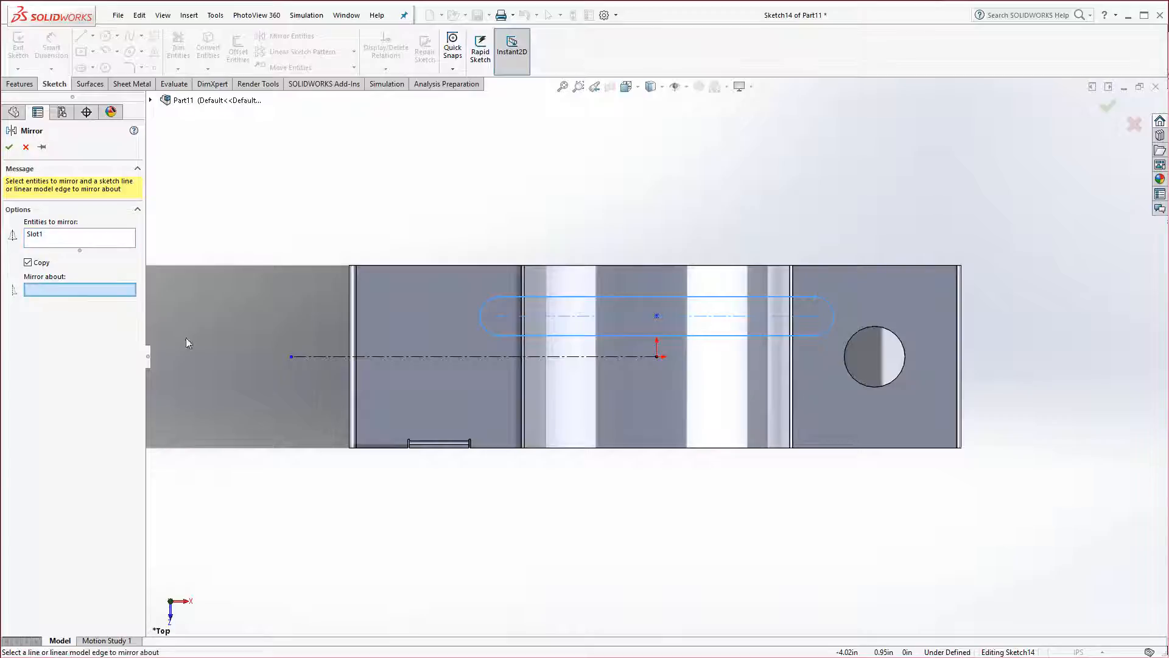
pyautogui.click(381, 357)
pyautogui.press('Return')
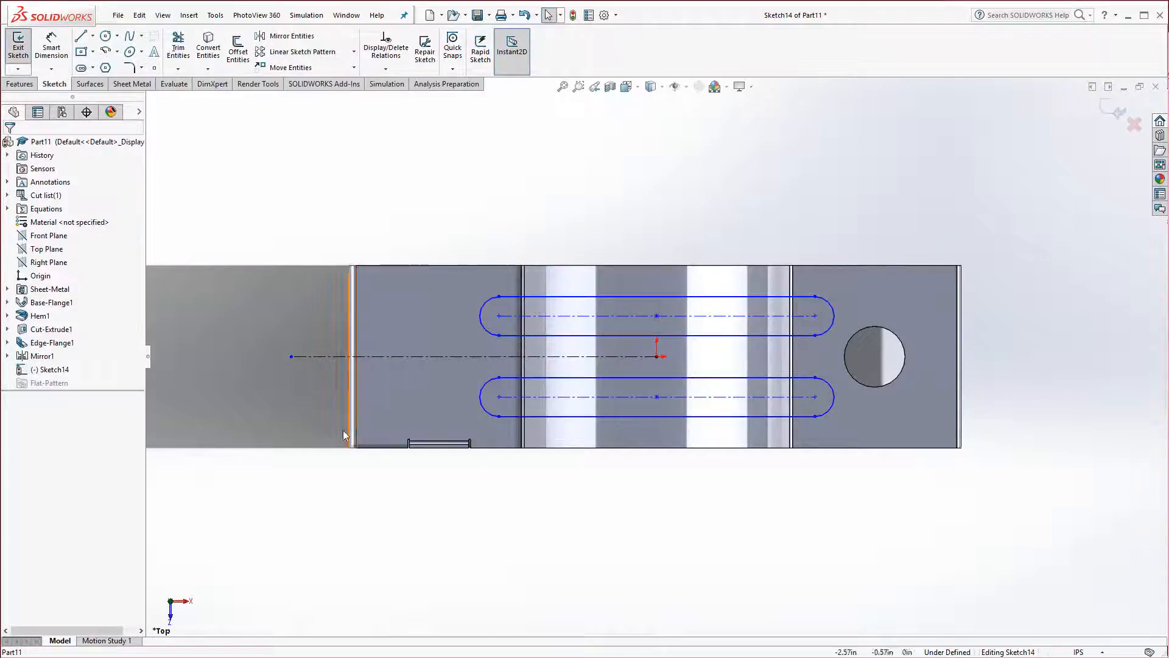
# Extrude-cut both slots in both directions with the Through All - Both end condition, keeping Normal cut on.
pyautogui.click(20, 83)
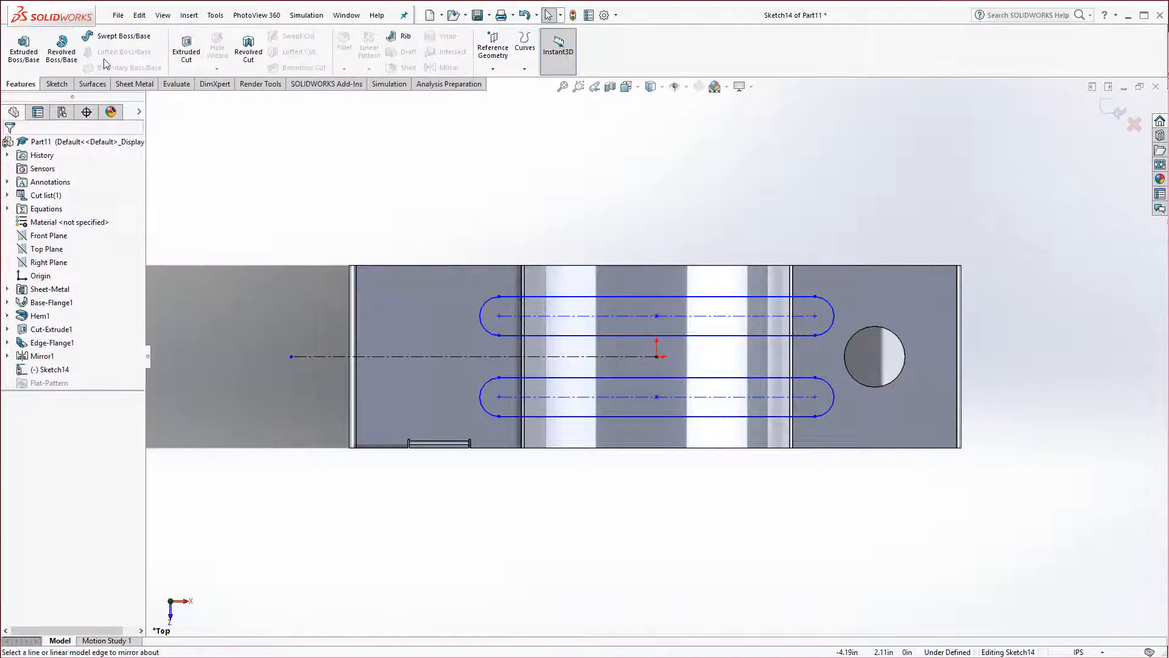
pyautogui.click(187, 55)
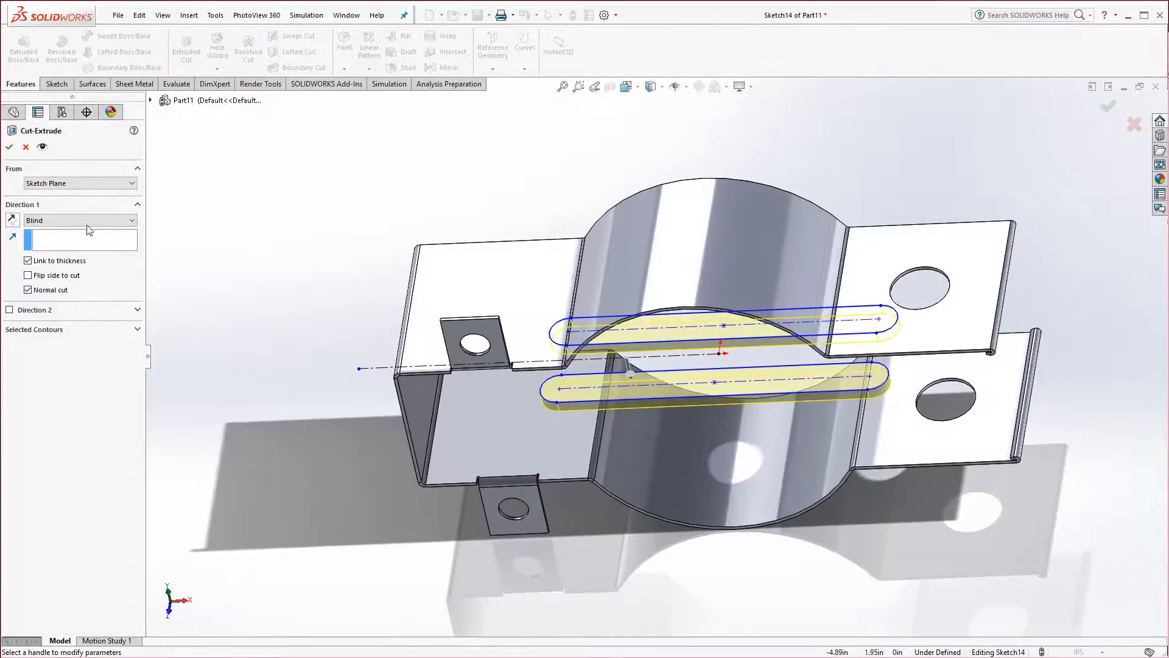
pyautogui.click(81, 224)
pyautogui.click(78, 253)
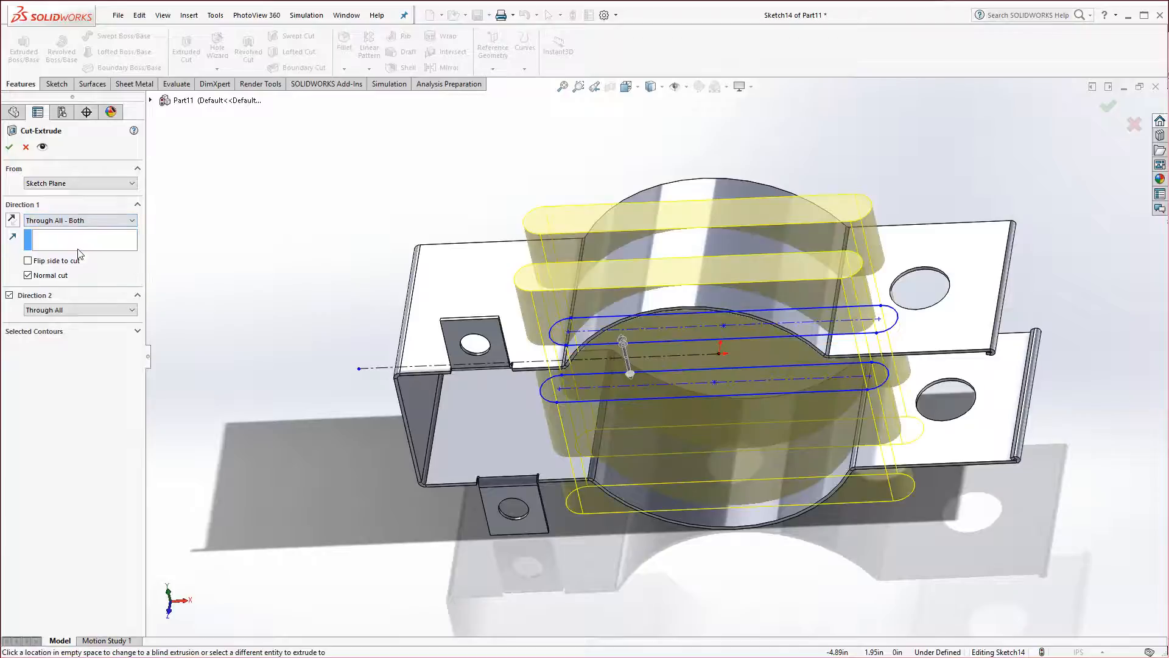
pyautogui.click(10, 147)
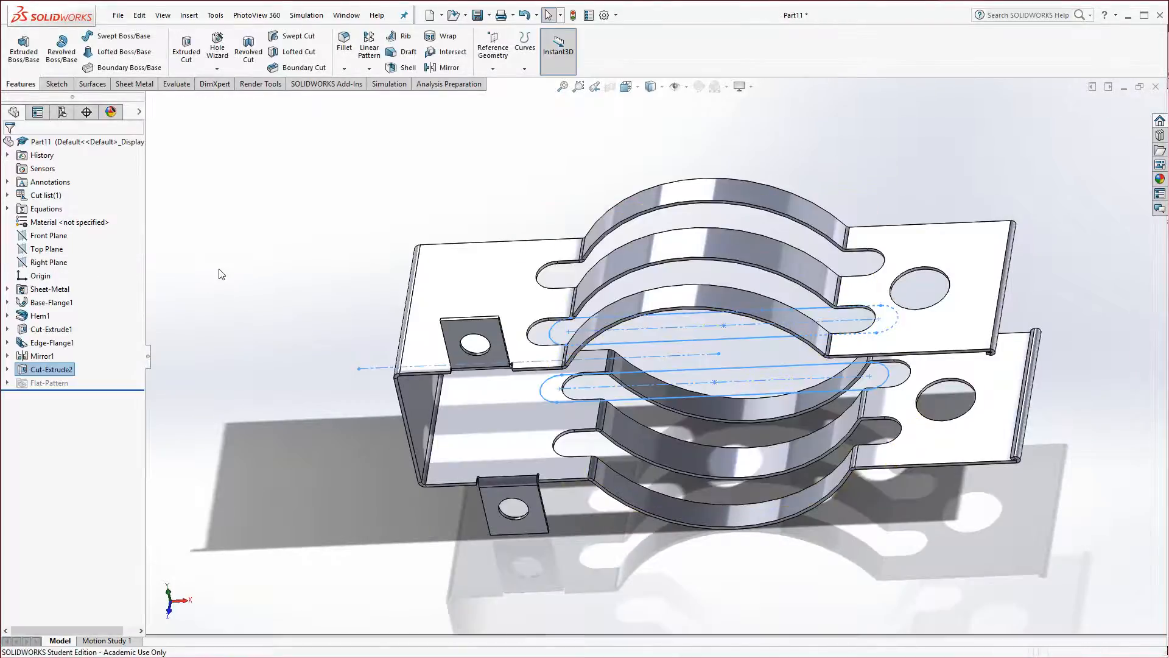
pyautogui.click(356, 314)
# Inspect the finished clamp, flatten it to examine its flat pattern, and return it to the folded state.
pyautogui.scroll(4, 391, 394)
pyautogui.moveTo(630, 422)
pyautogui.mouseDown(button='middle')
pyautogui.moveTo(638, 488)
pyautogui.moveTo(621, 334)
pyautogui.moveTo(572, 420)
pyautogui.moveTo(535, 425)
pyautogui.moveTo(545, 399)
pyautogui.mouseUp(button='middle')
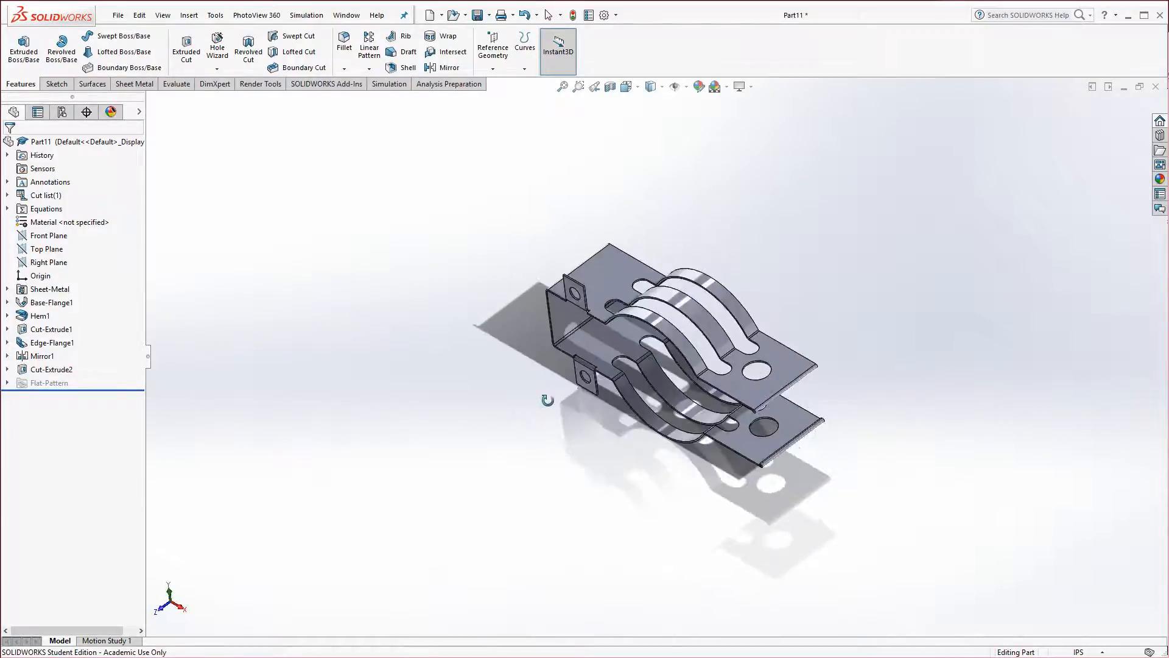
pyautogui.scroll(-2, 662, 303)
pyautogui.moveTo(623, 361); pyautogui.dragTo(634, 329, button='middle')
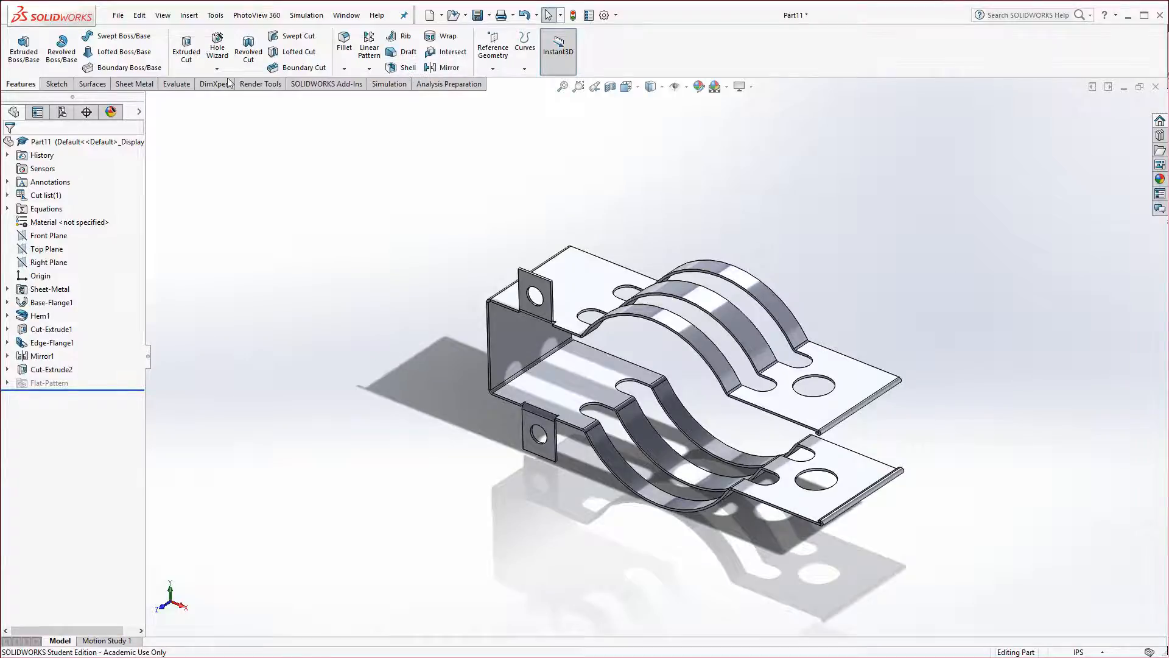
pyautogui.click(139, 85)
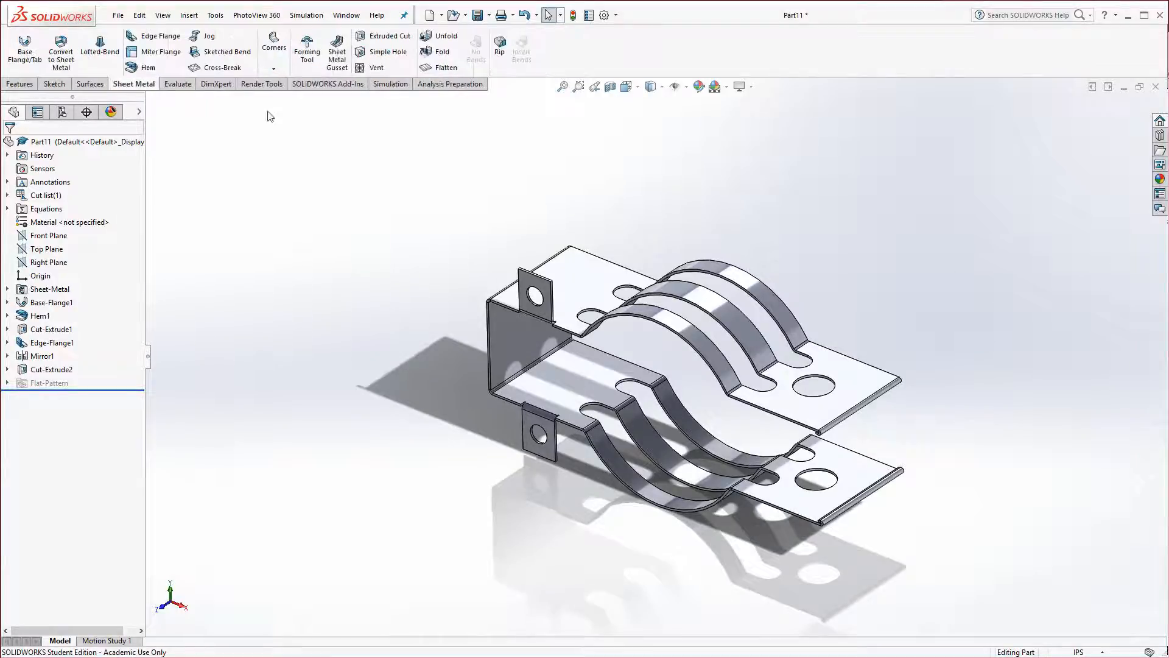
pyautogui.click(447, 68)
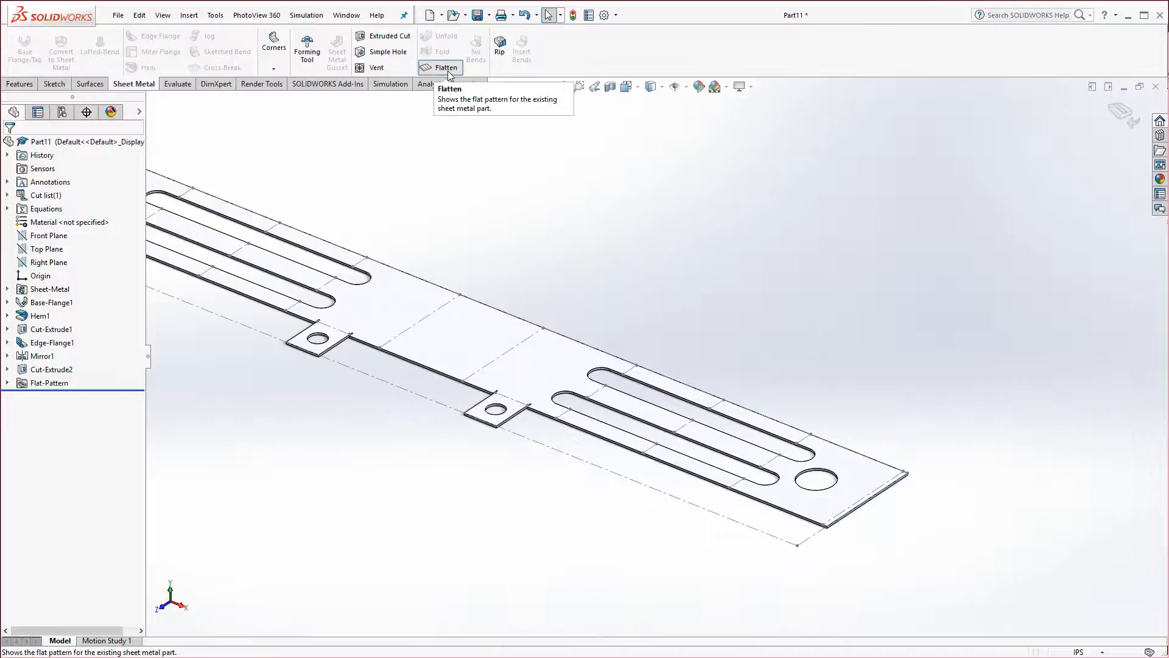
pyautogui.scroll(-2, 462, 286)
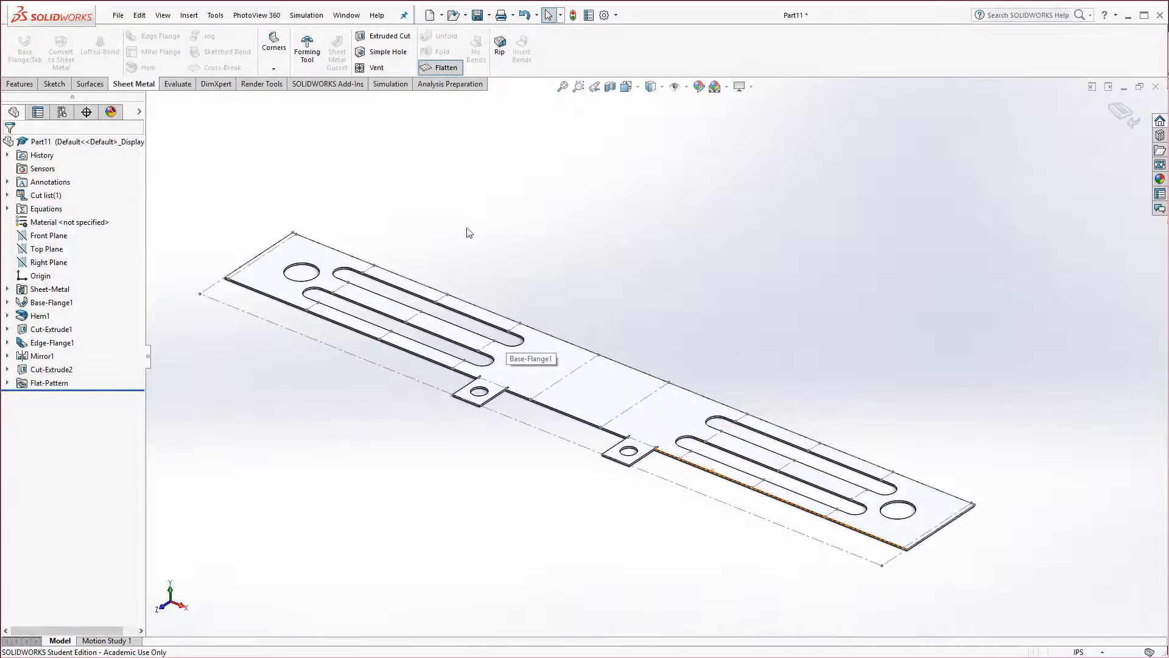
pyautogui.click(446, 67)
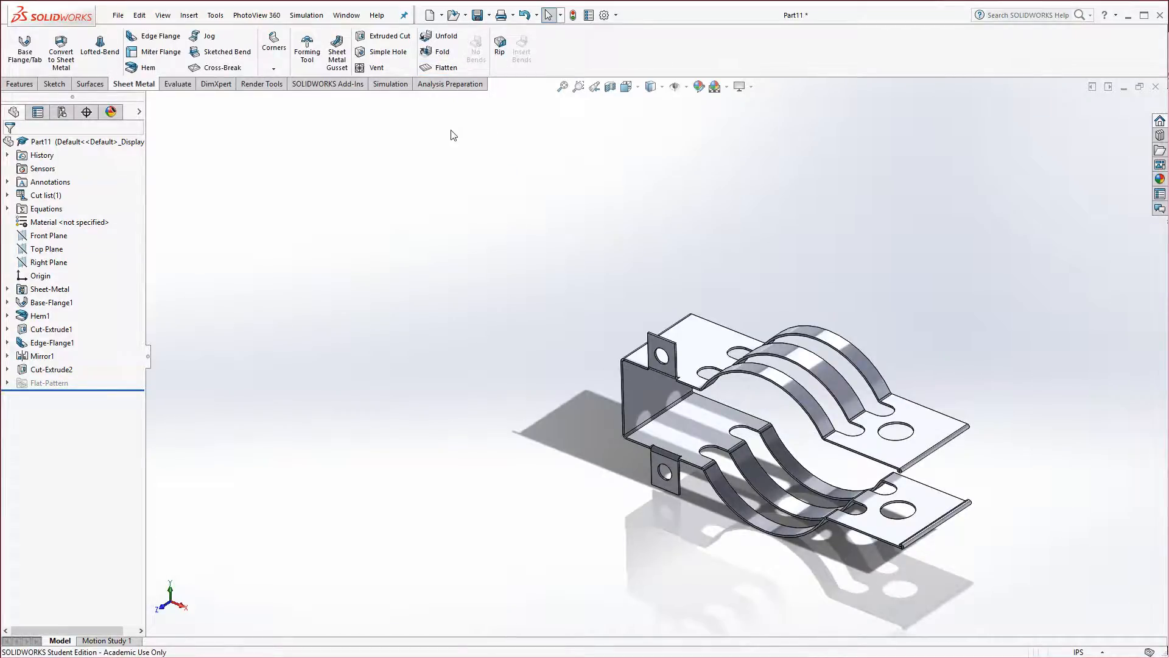
pyautogui.scroll(2, 685, 355)
pyautogui.scroll(-3, 773, 427)
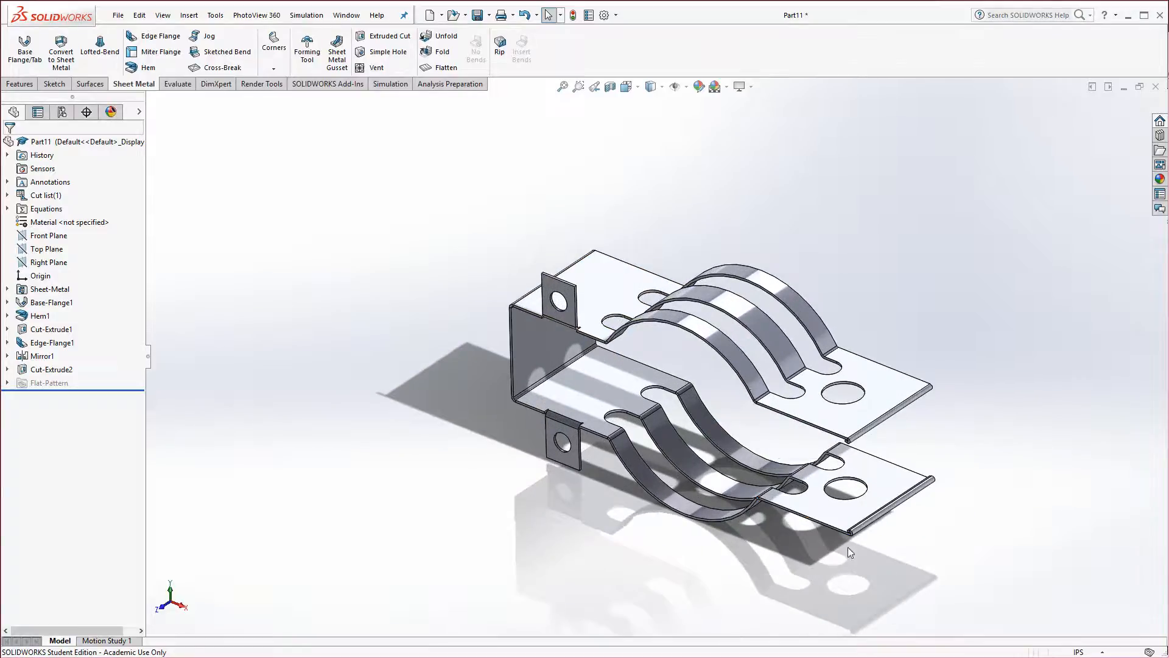